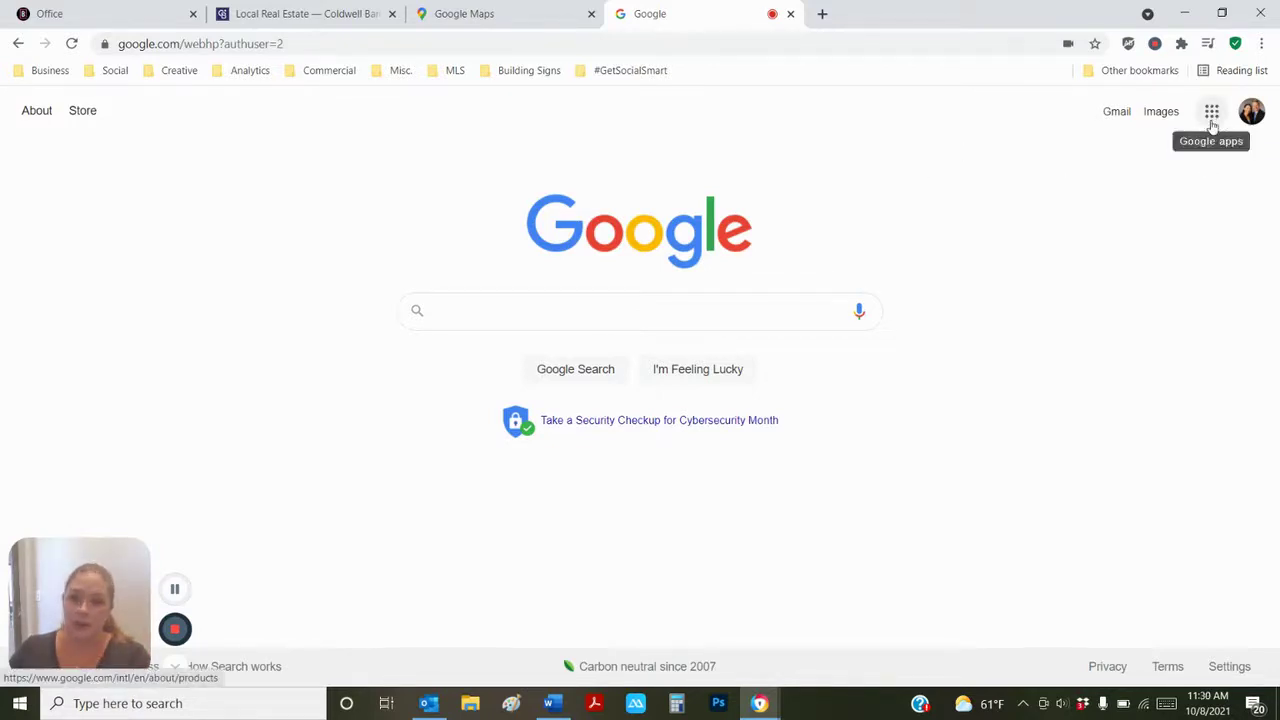
- Check the Google apps list, then switch to the Google Maps tab showing Southern California
{"action": "left_click", "coordinate": [1212, 116]}
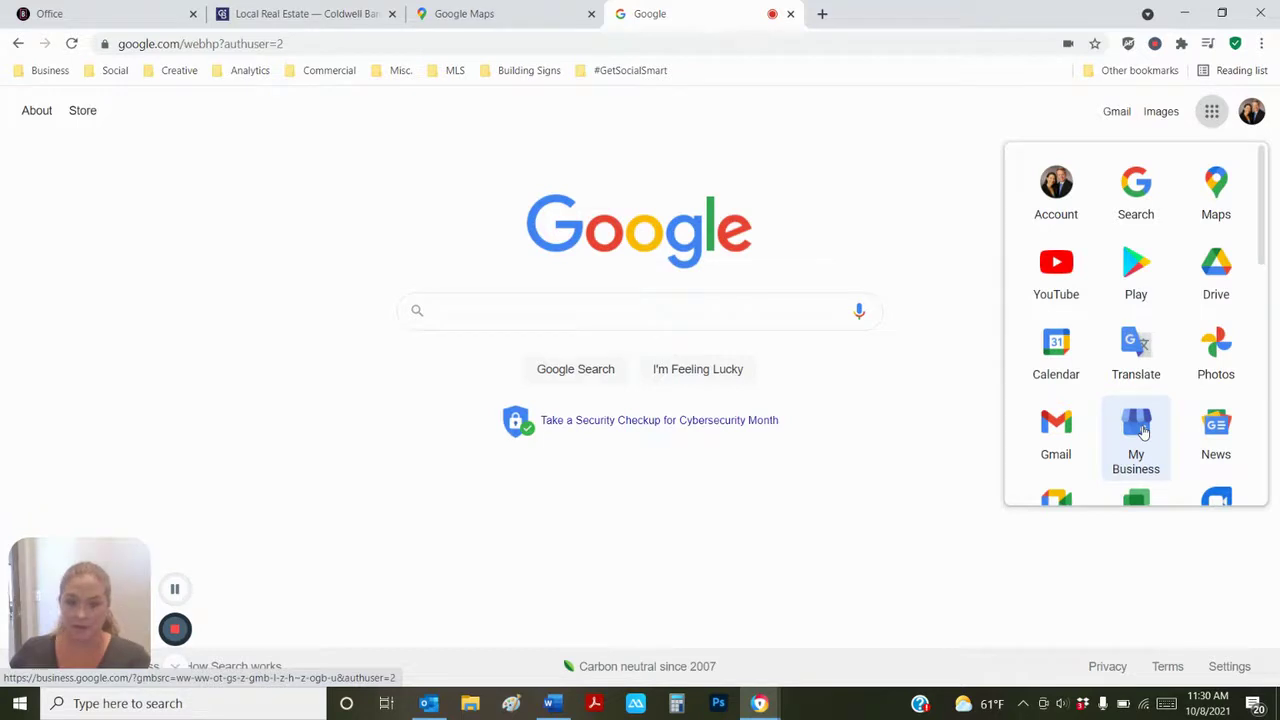
{"action": "left_click", "coordinate": [495, 10]}
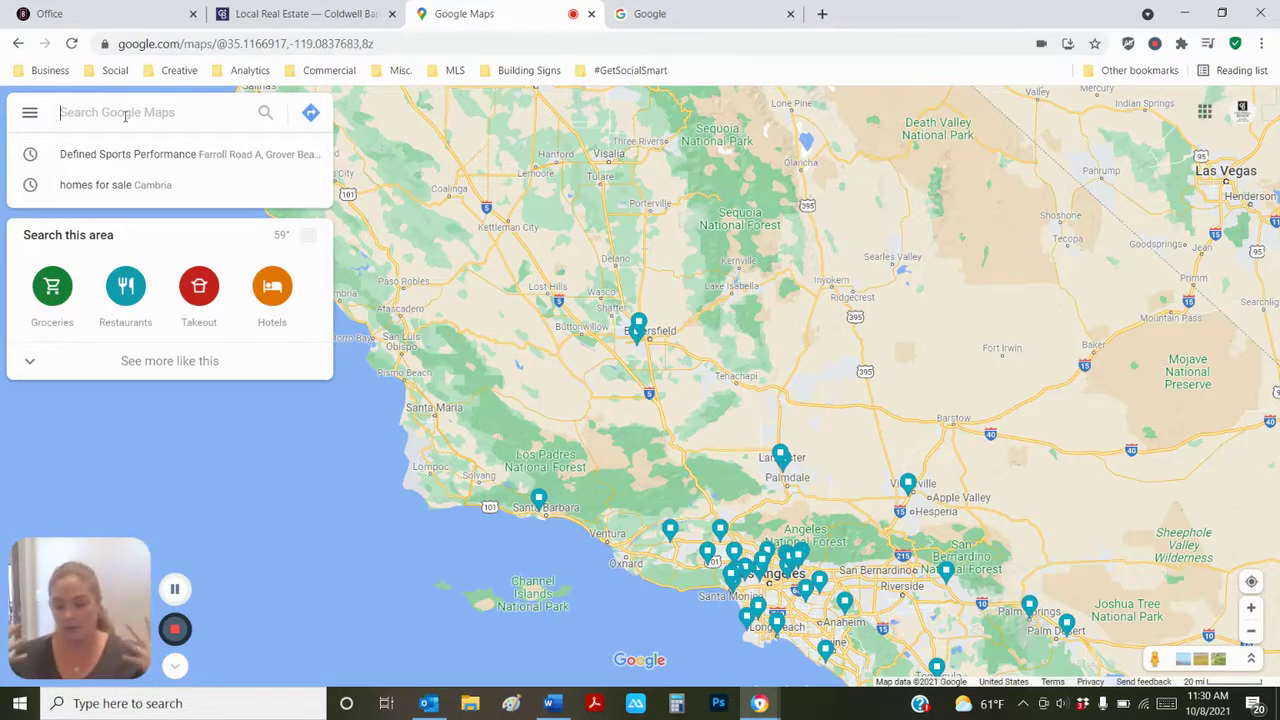
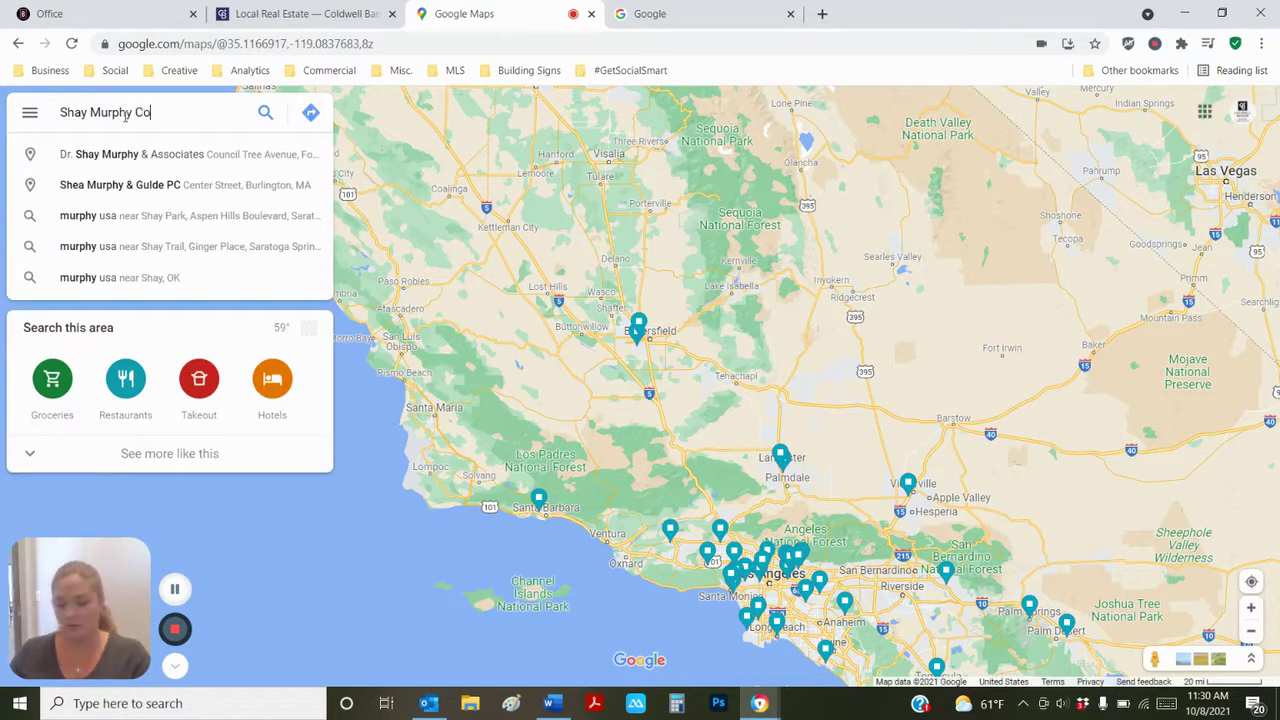
- Search Google Maps for the agent's name plus 'Coldwell Banker Premier Real Estate'
{"action": "type", "text": "ldwell Banker"}
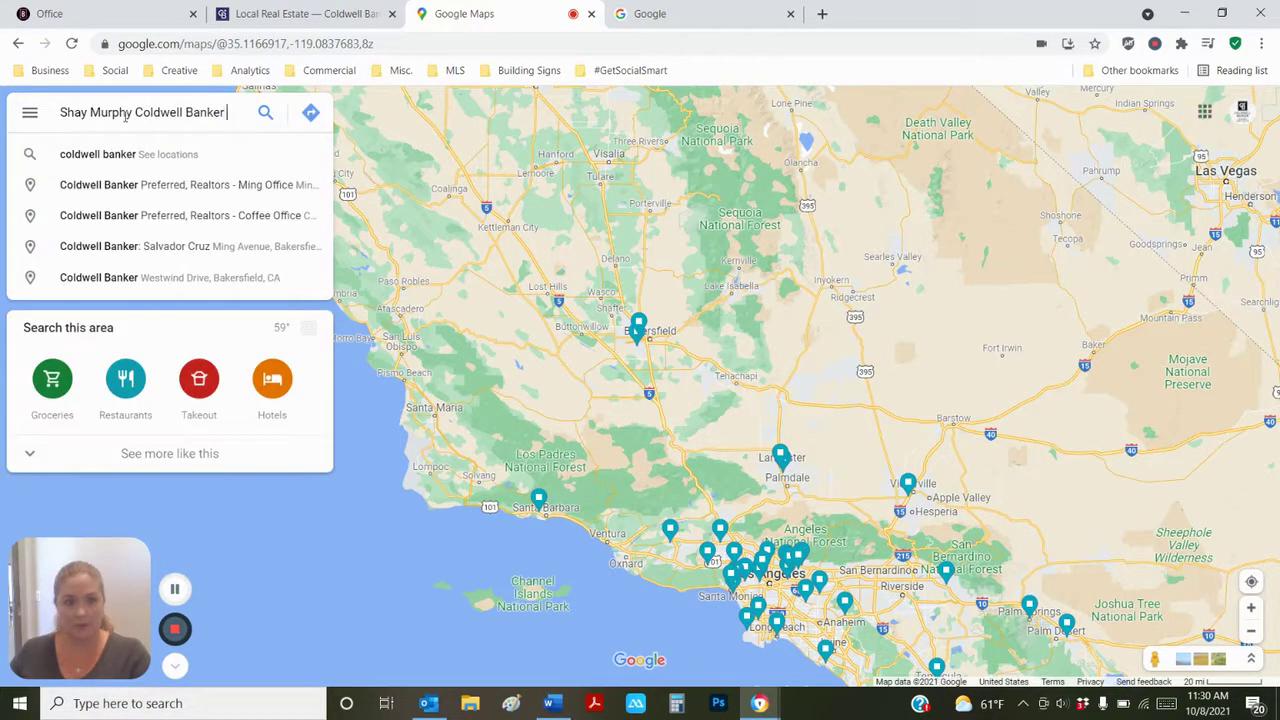
{"action": "type", "text": " Premier Real Estate"}
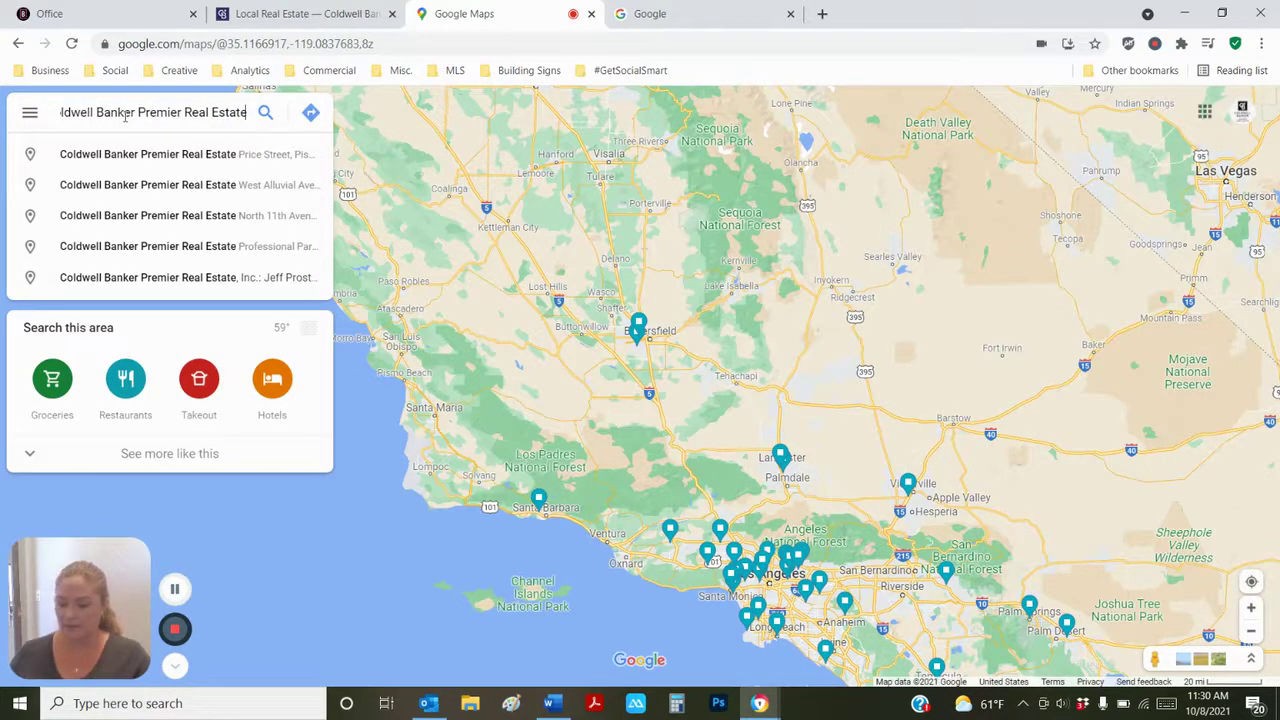
{"action": "key", "text": "Return"}
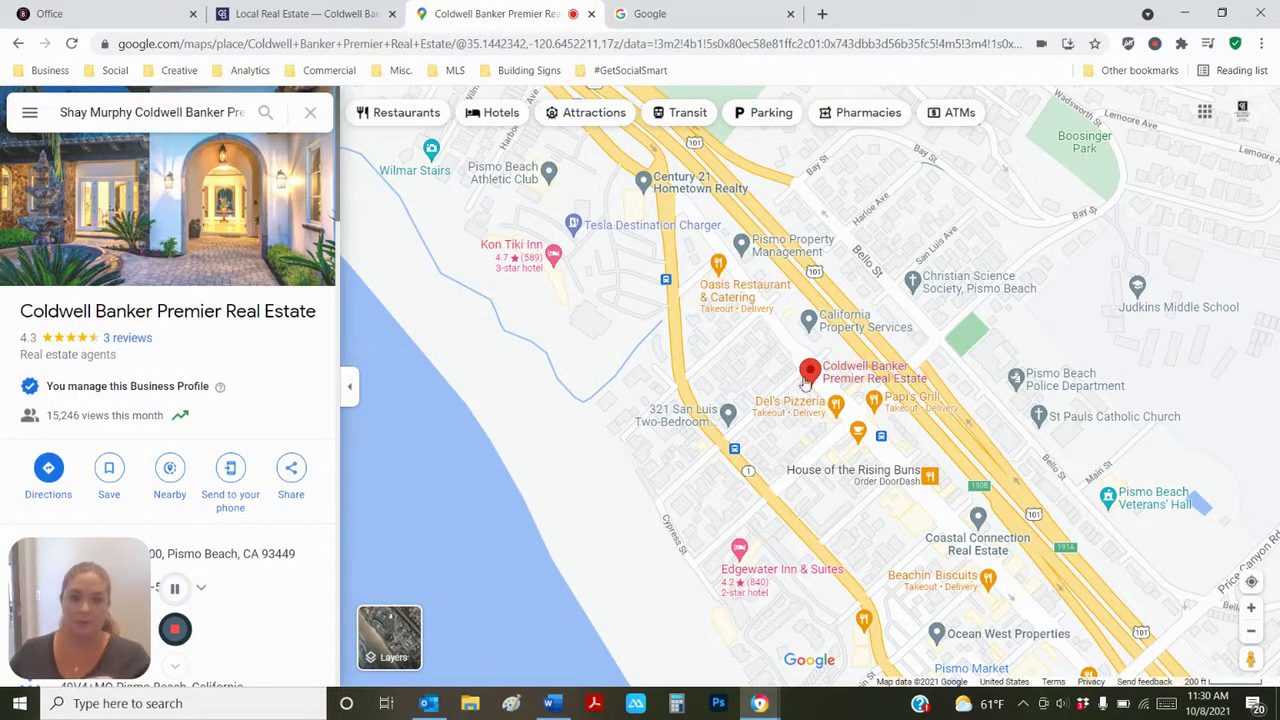
- Review the Pismo Beach office's address and hours, then bring up the Maps main menu
{"action": "mouse_move", "coordinate": [810, 376]}
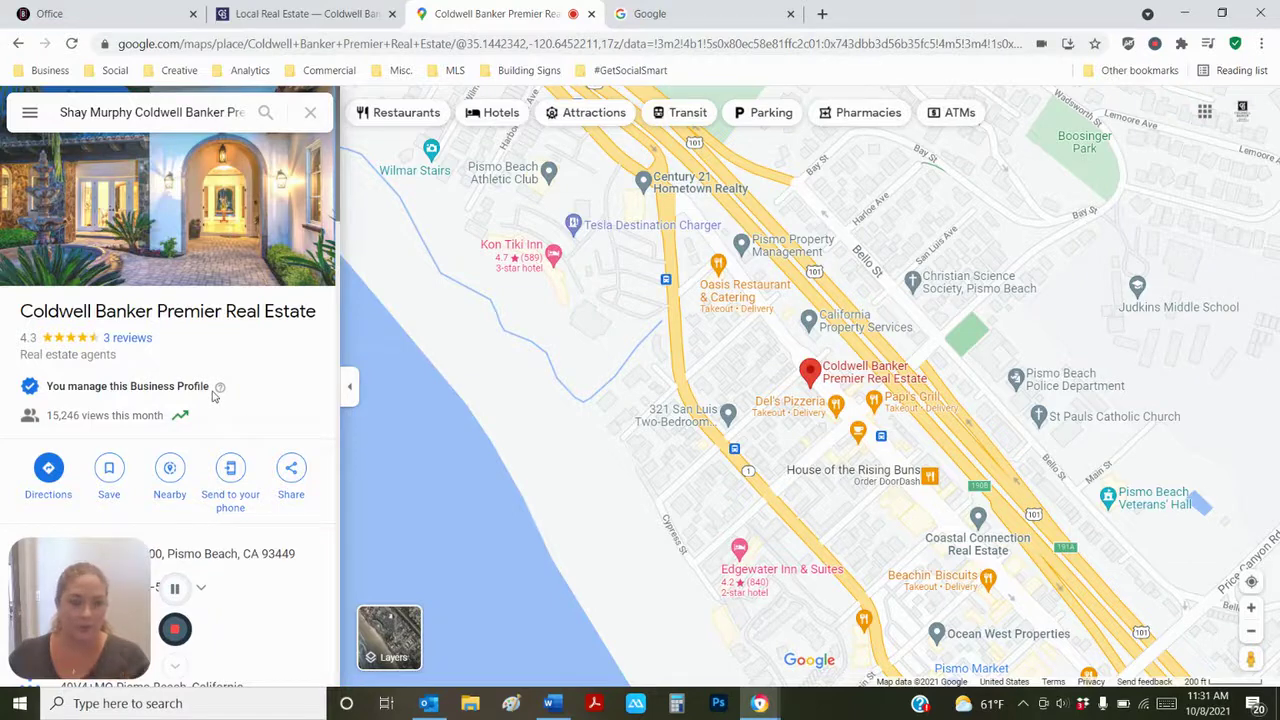
{"action": "scroll", "coordinate": [178, 486], "scroll_direction": "down", "scroll_amount": 1}
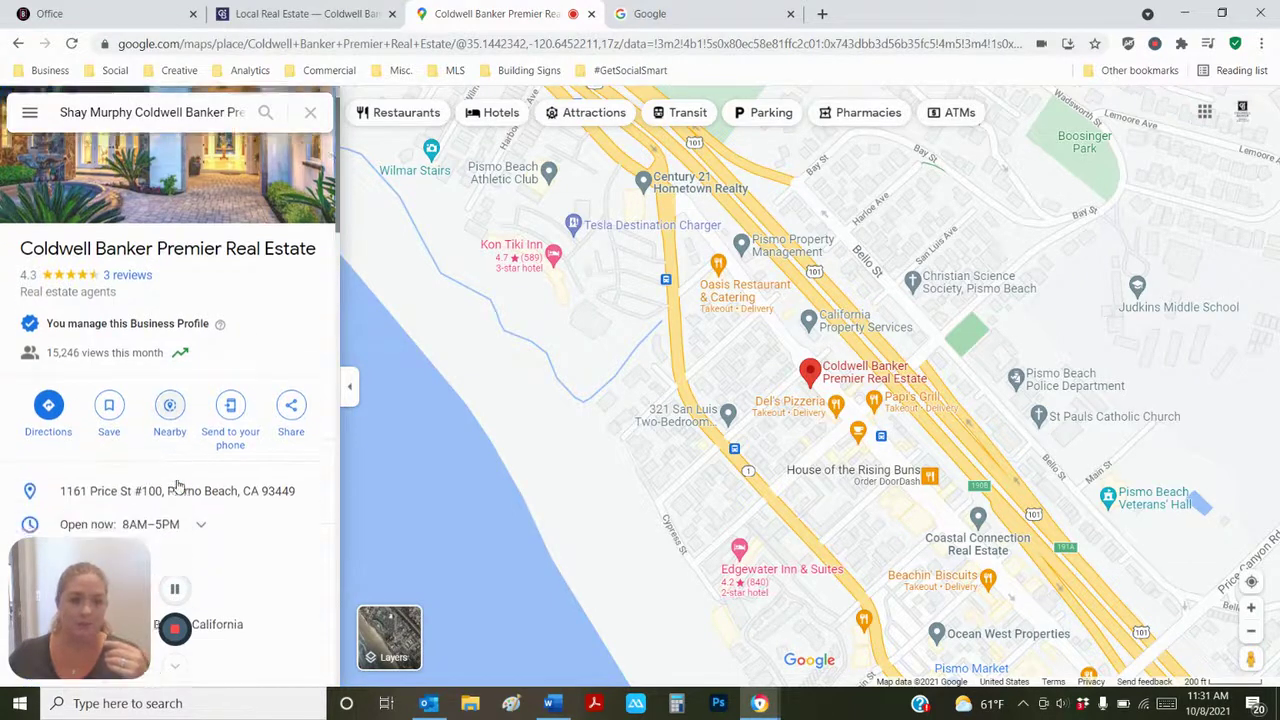
{"action": "scroll", "coordinate": [178, 486], "scroll_direction": "down", "scroll_amount": 2}
{"action": "scroll", "coordinate": [178, 486], "scroll_direction": "up", "scroll_amount": 3}
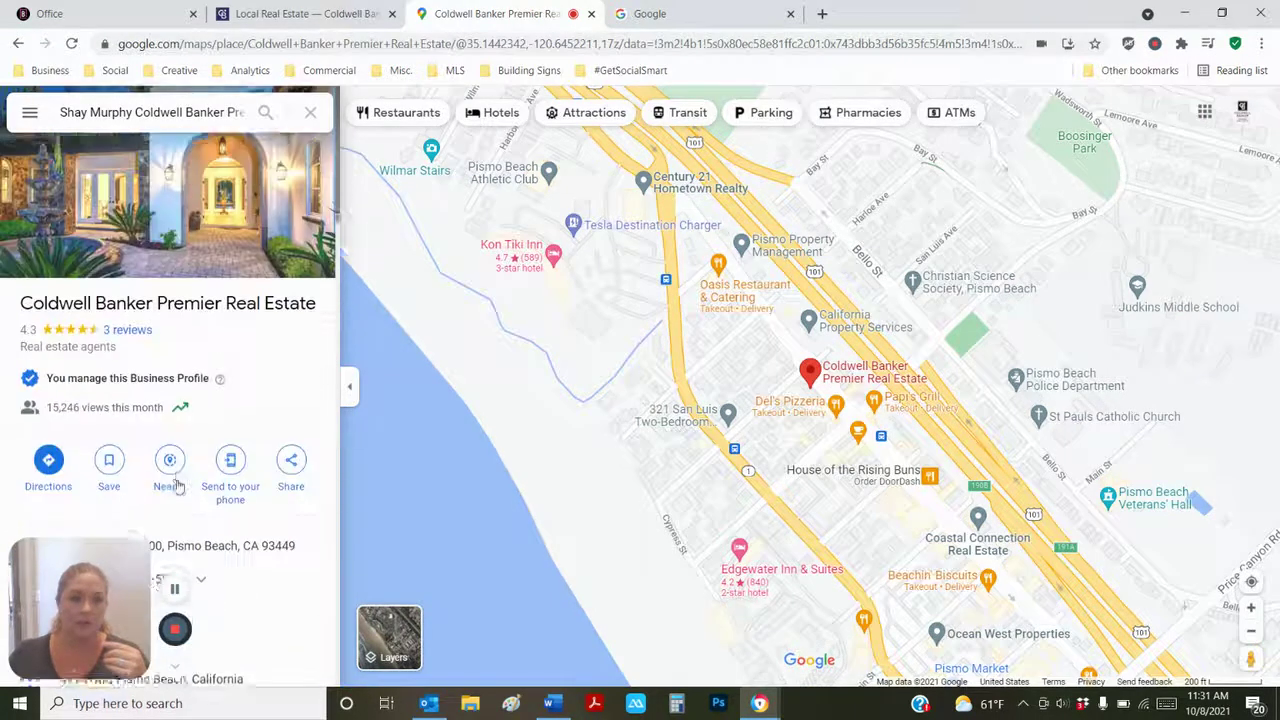
{"action": "left_click", "coordinate": [30, 114]}
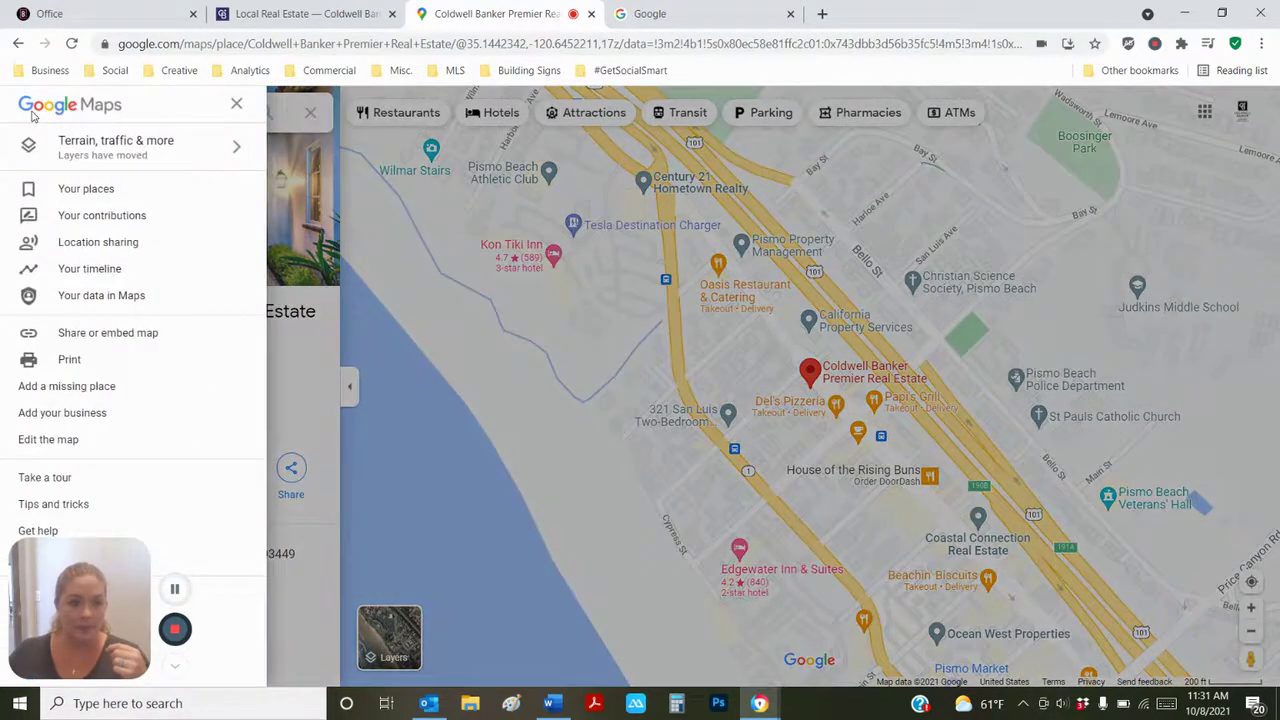
- Start adding a business named with the agent's name and 'Coldwell Banker Premier Real Estate'
{"action": "left_click", "coordinate": [44, 421]}
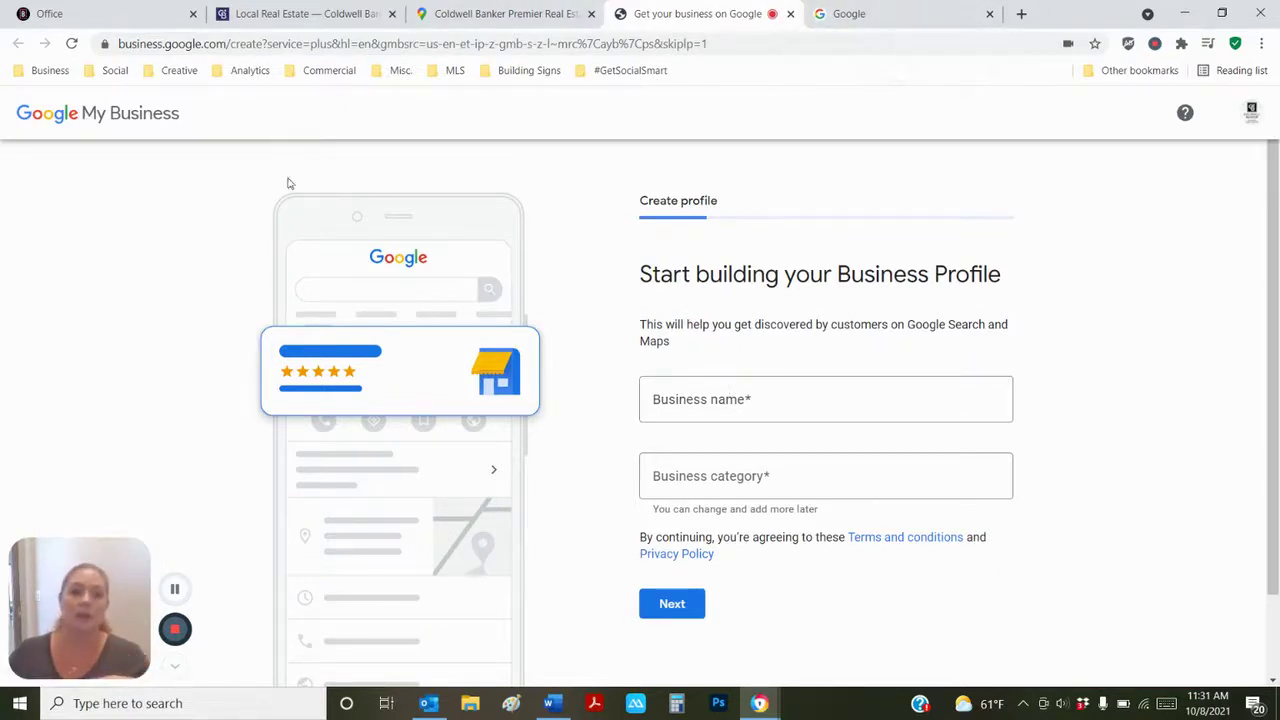
{"action": "left_click", "coordinate": [687, 393]}
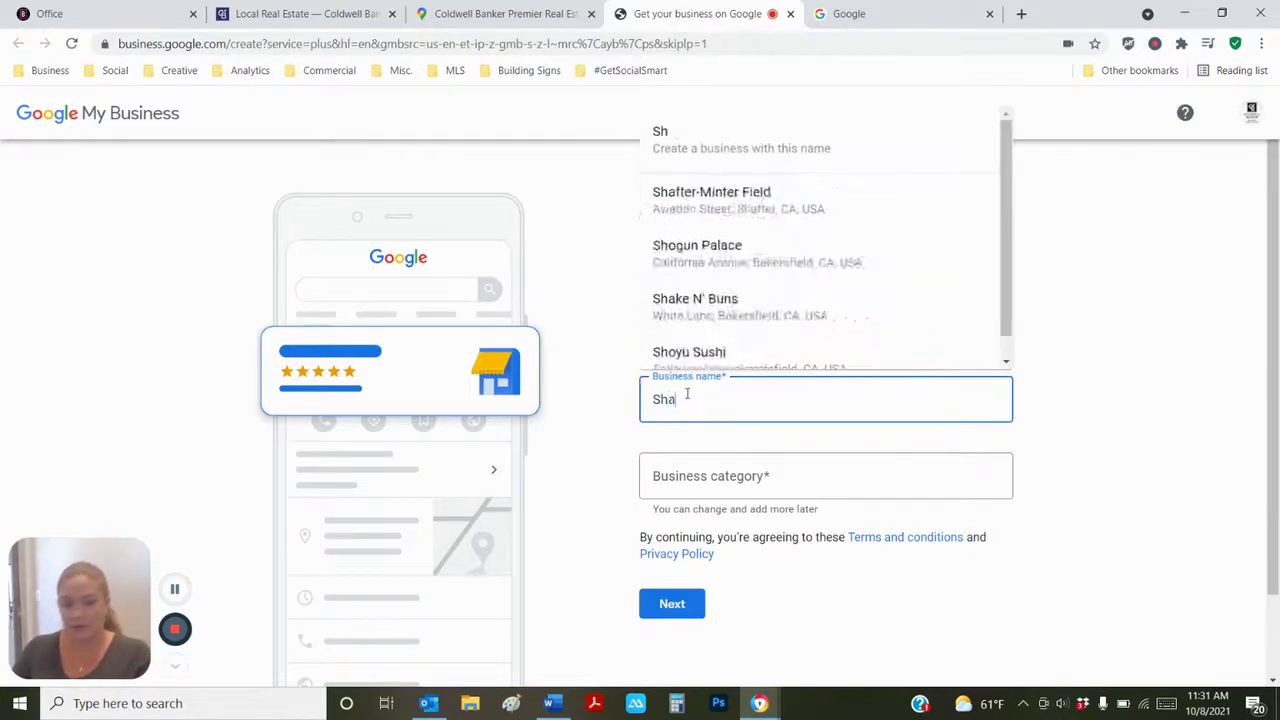
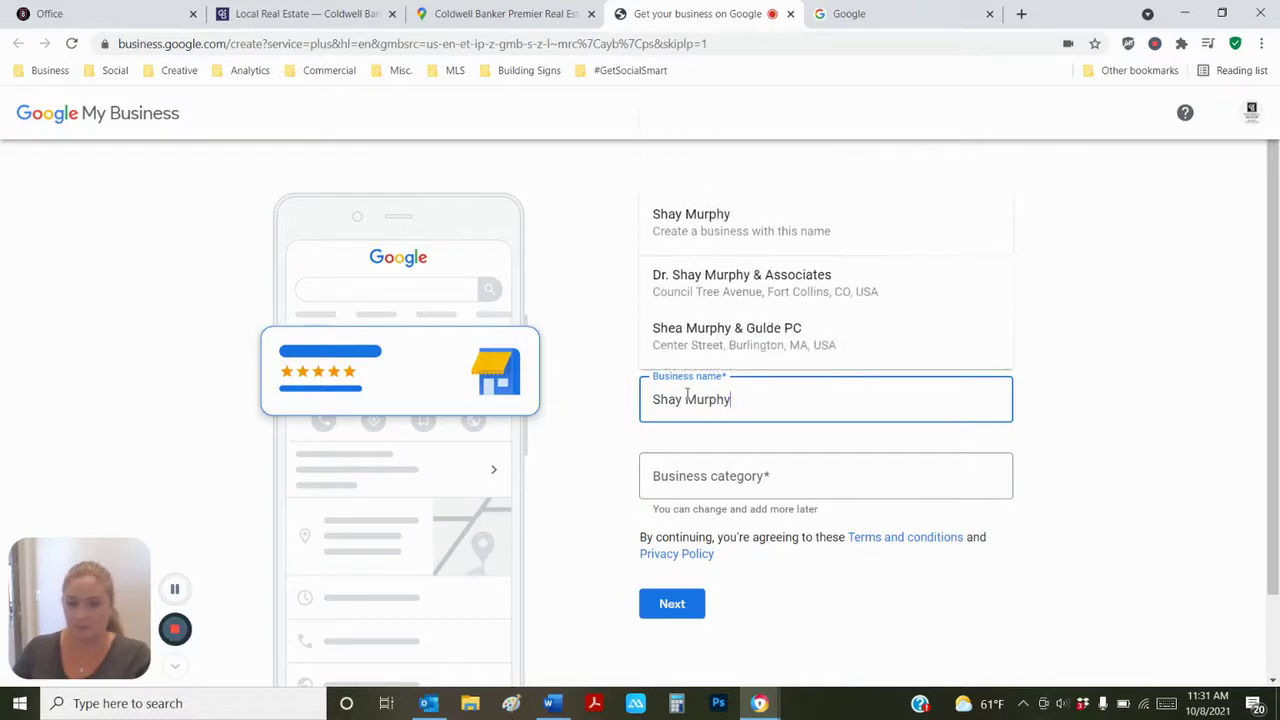
{"action": "type", "text": " COld"}
{"action": "key", "text": "BackSpace"}
{"action": "key", "text": "BackSpace"}
{"action": "key", "text": "BackSpace"}
{"action": "type", "text": "old"}
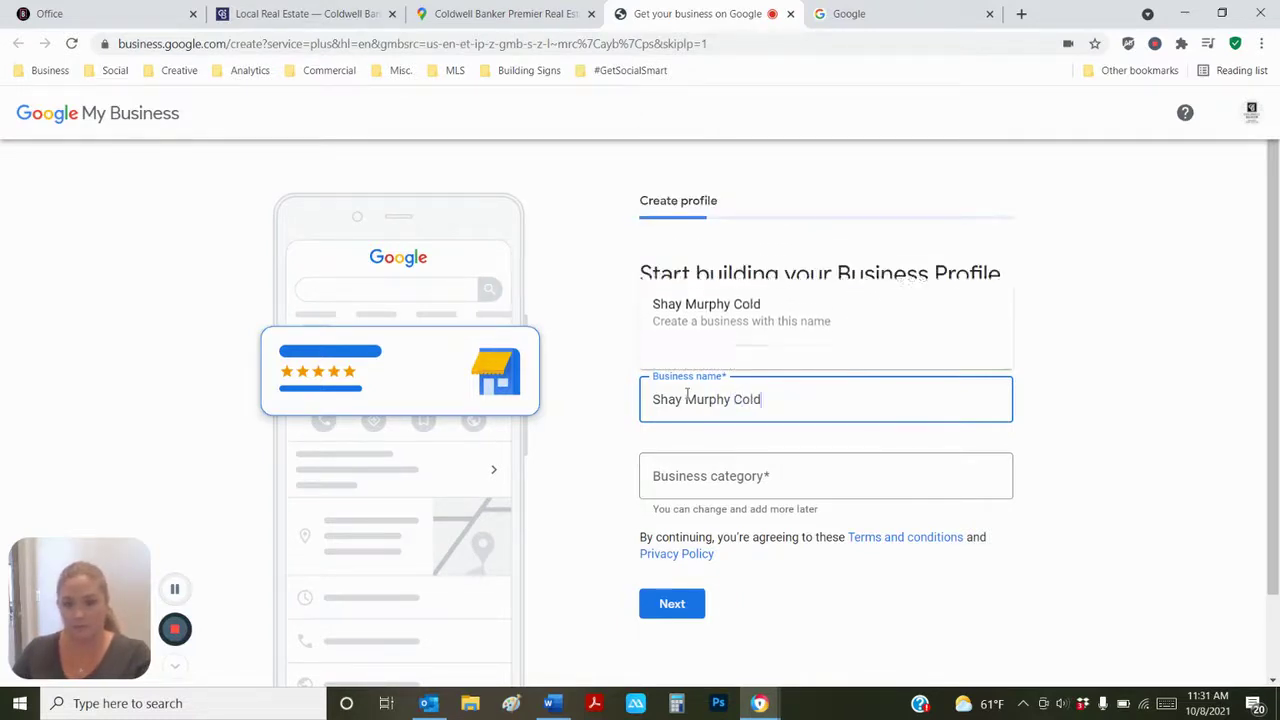
{"action": "type", "text": "well Banker Premie"}
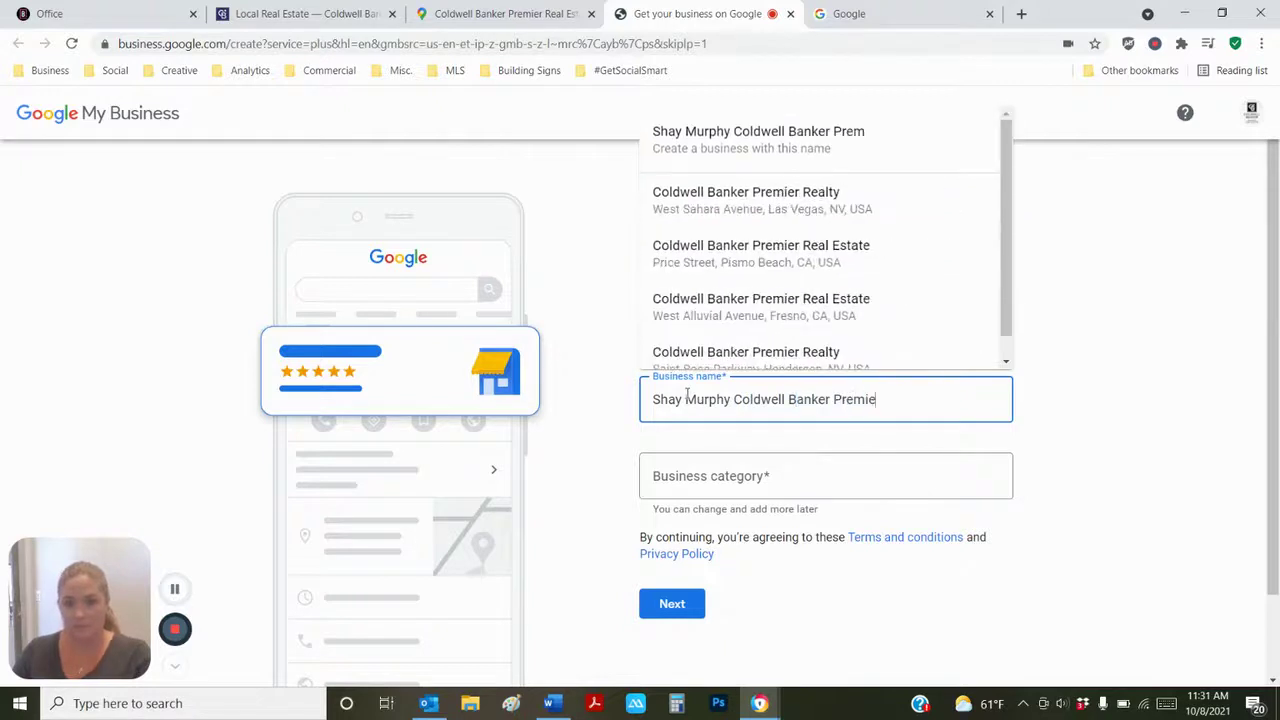
{"action": "type", "text": "r Real Estate"}
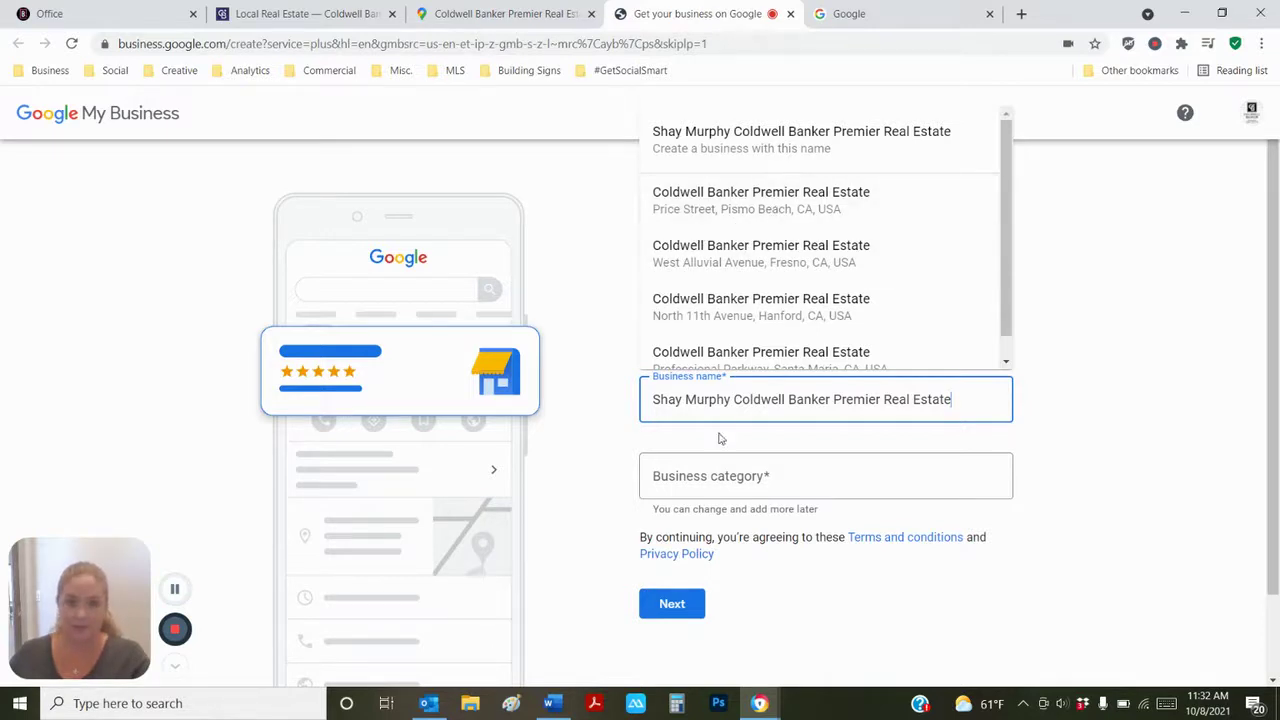
- Set the business category to 'Real estate agents' and continue
{"action": "left_click", "coordinate": [724, 485]}
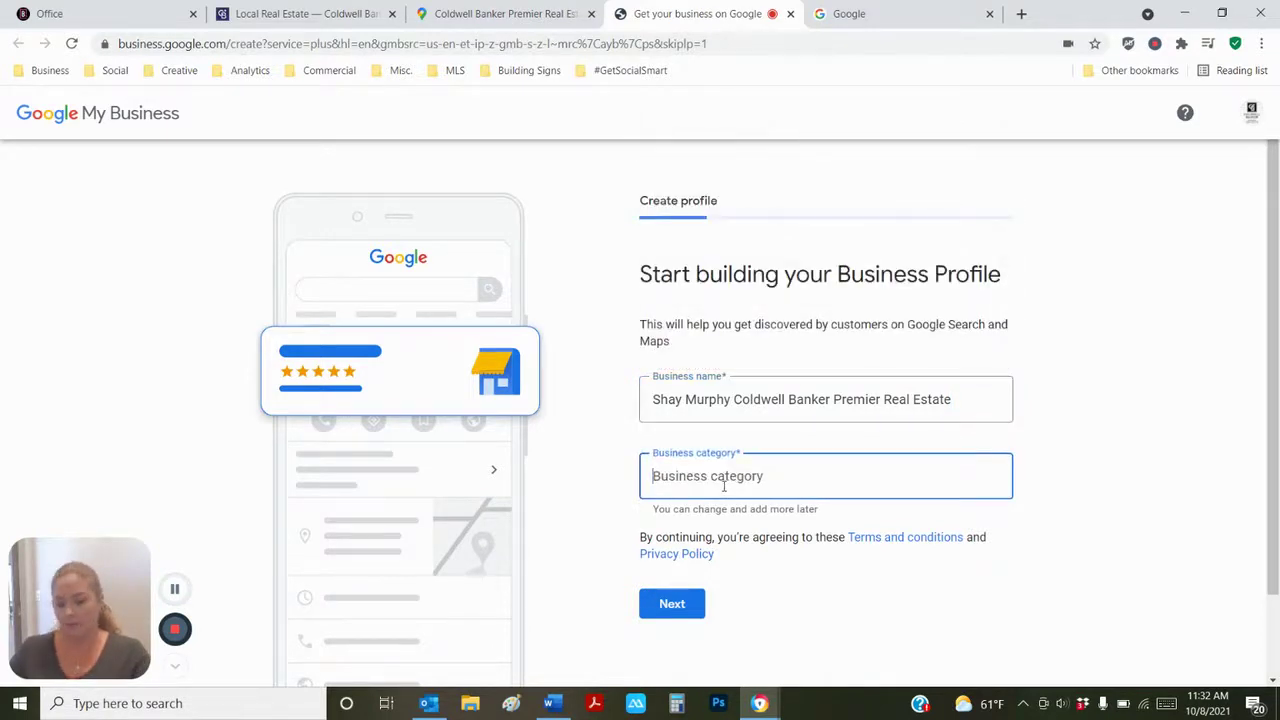
{"action": "type", "text": "Real"}
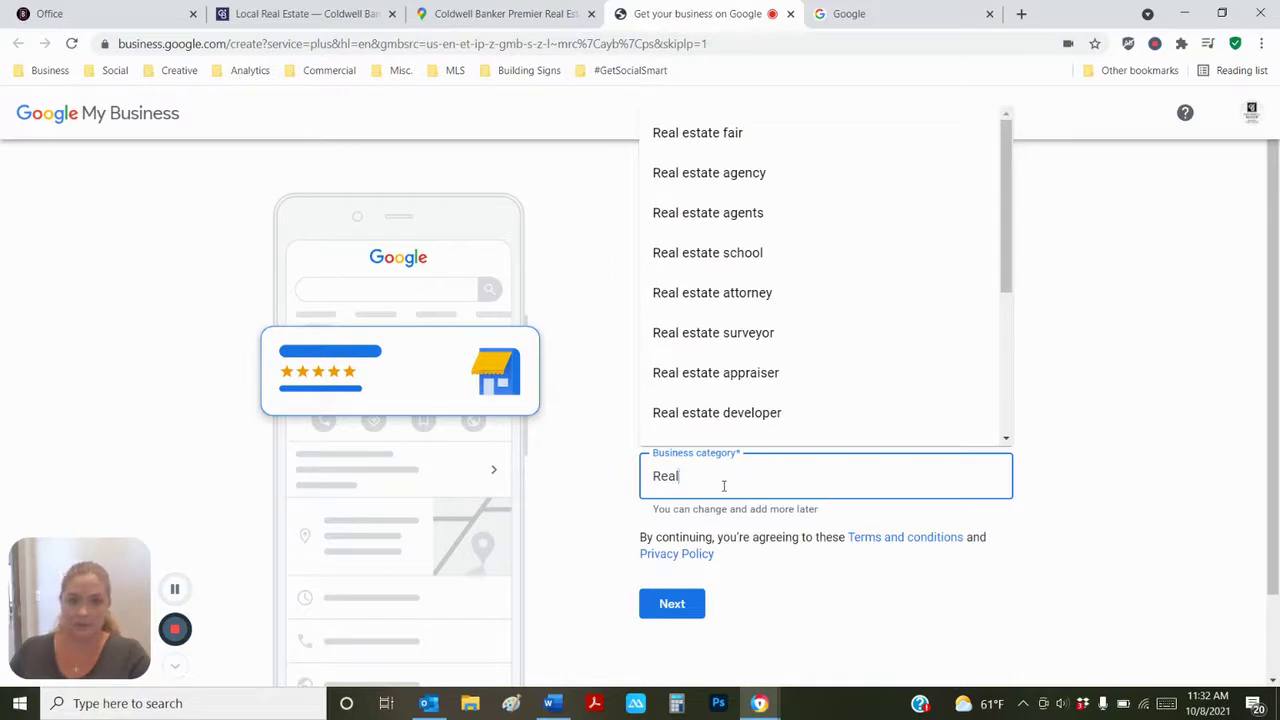
{"action": "type", "text": " Estate"}
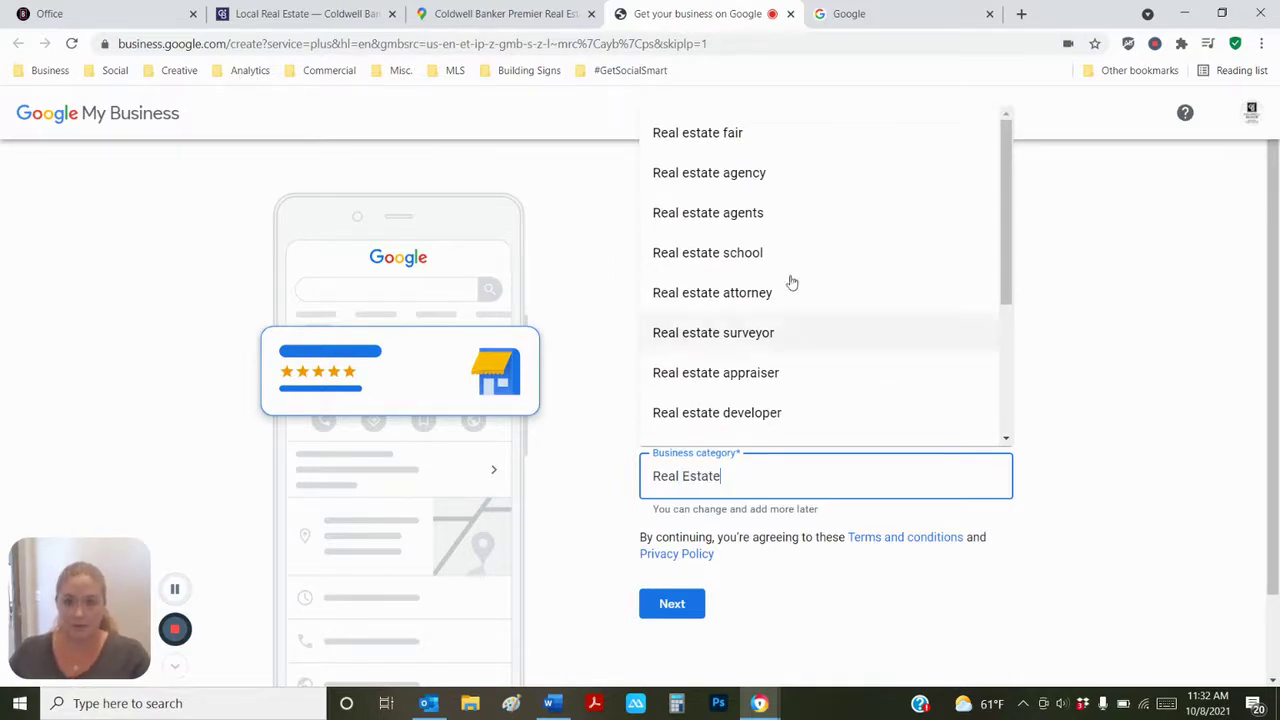
{"action": "scroll", "coordinate": [788, 219], "scroll_direction": "down", "scroll_amount": 1}
{"action": "scroll", "coordinate": [788, 219], "scroll_direction": "down", "scroll_amount": 2}
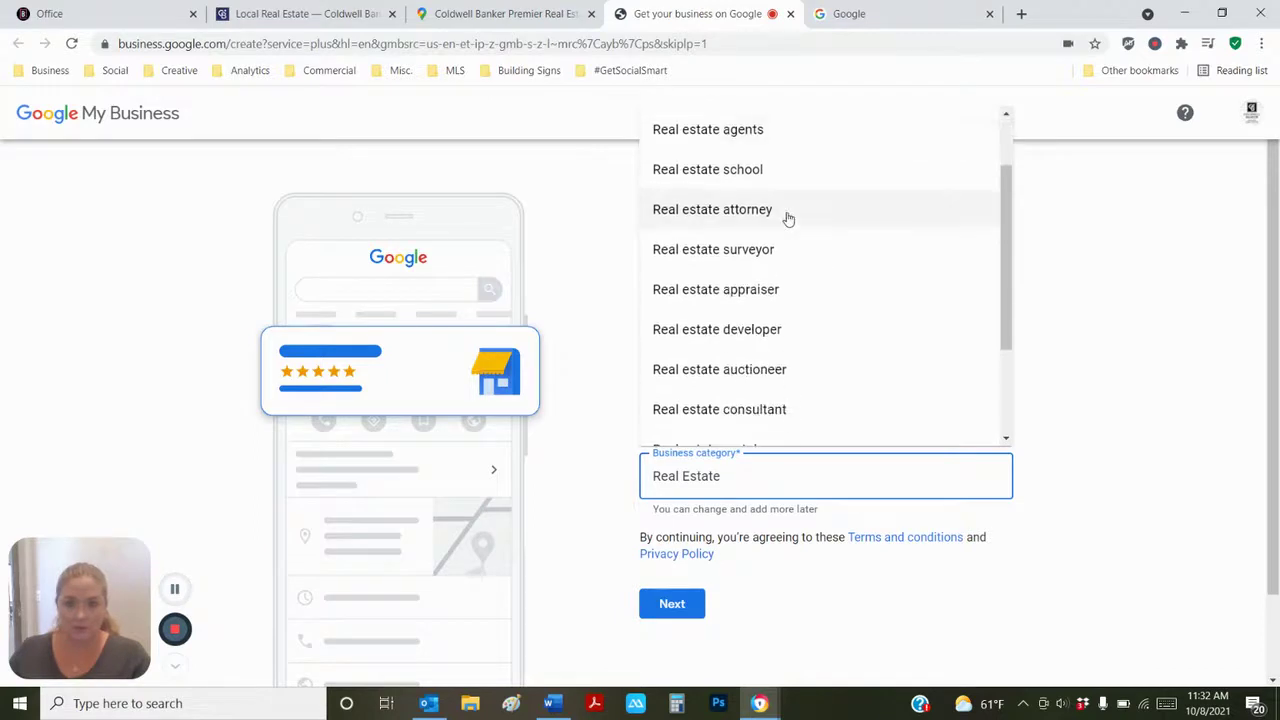
{"action": "scroll", "coordinate": [788, 219], "scroll_direction": "down", "scroll_amount": 1}
{"action": "scroll", "coordinate": [786, 216], "scroll_direction": "up", "scroll_amount": 3}
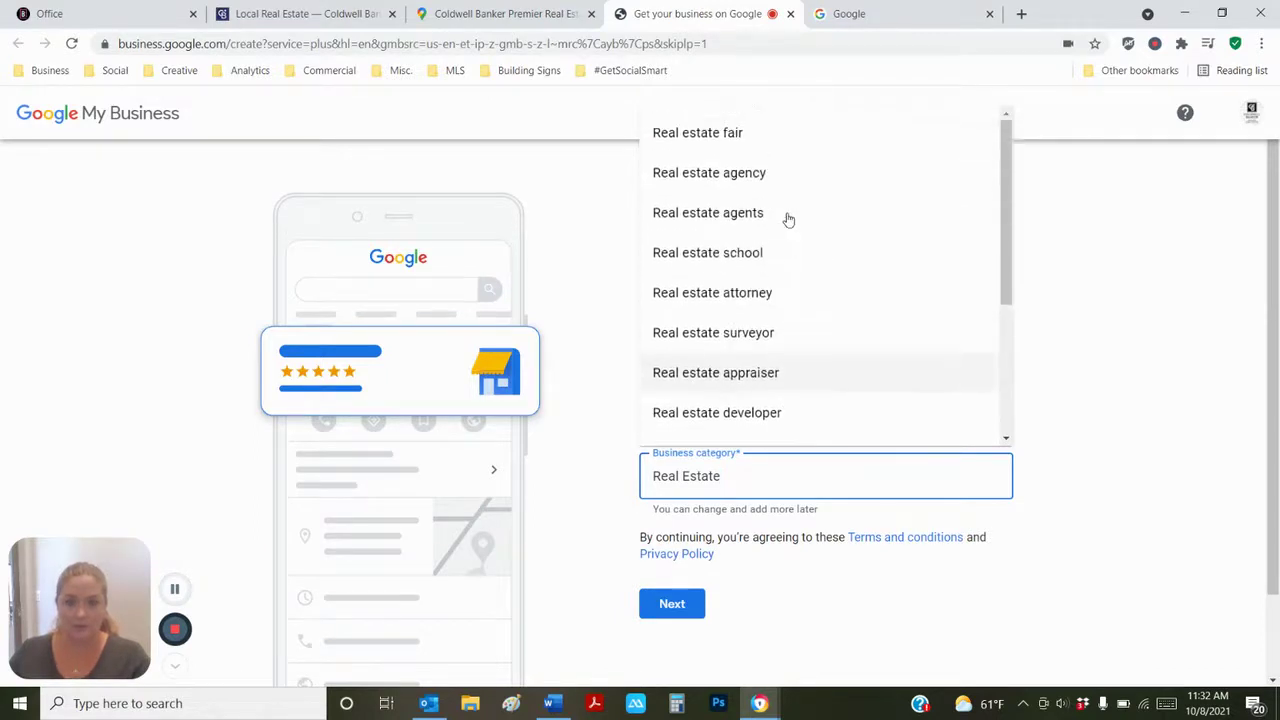
{"action": "left_click", "coordinate": [731, 228]}
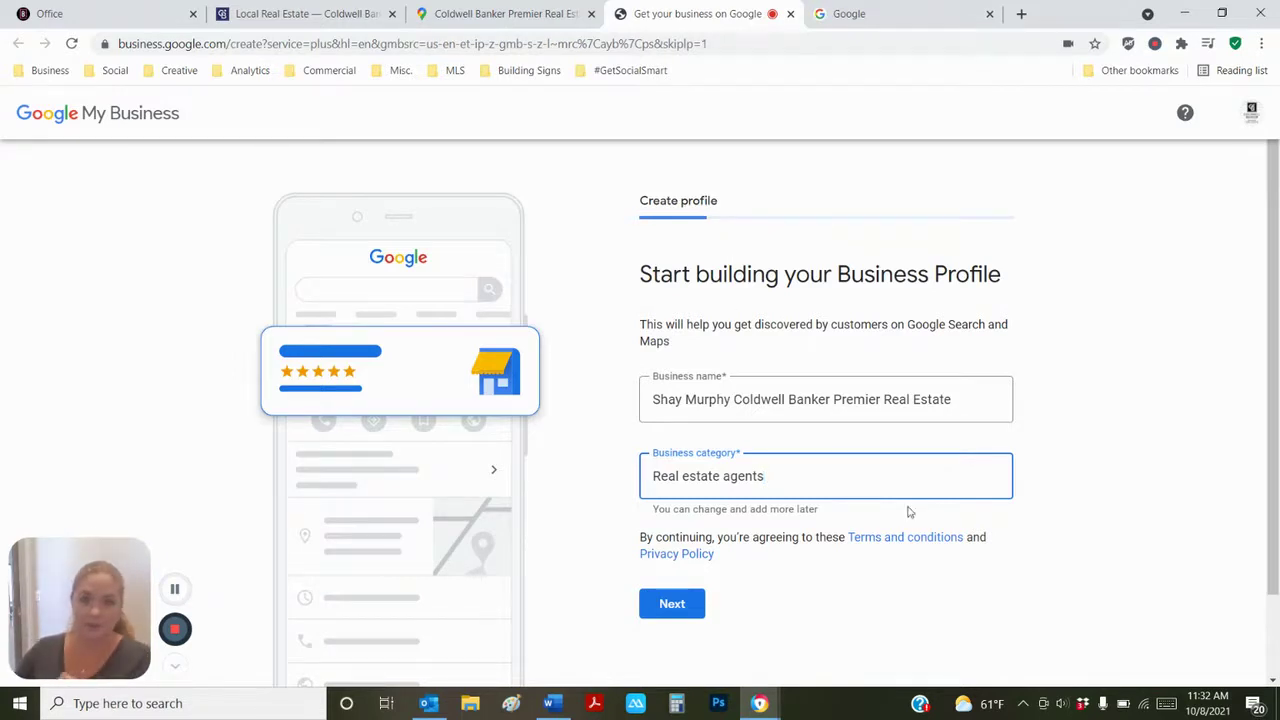
{"action": "left_click", "coordinate": [679, 612]}
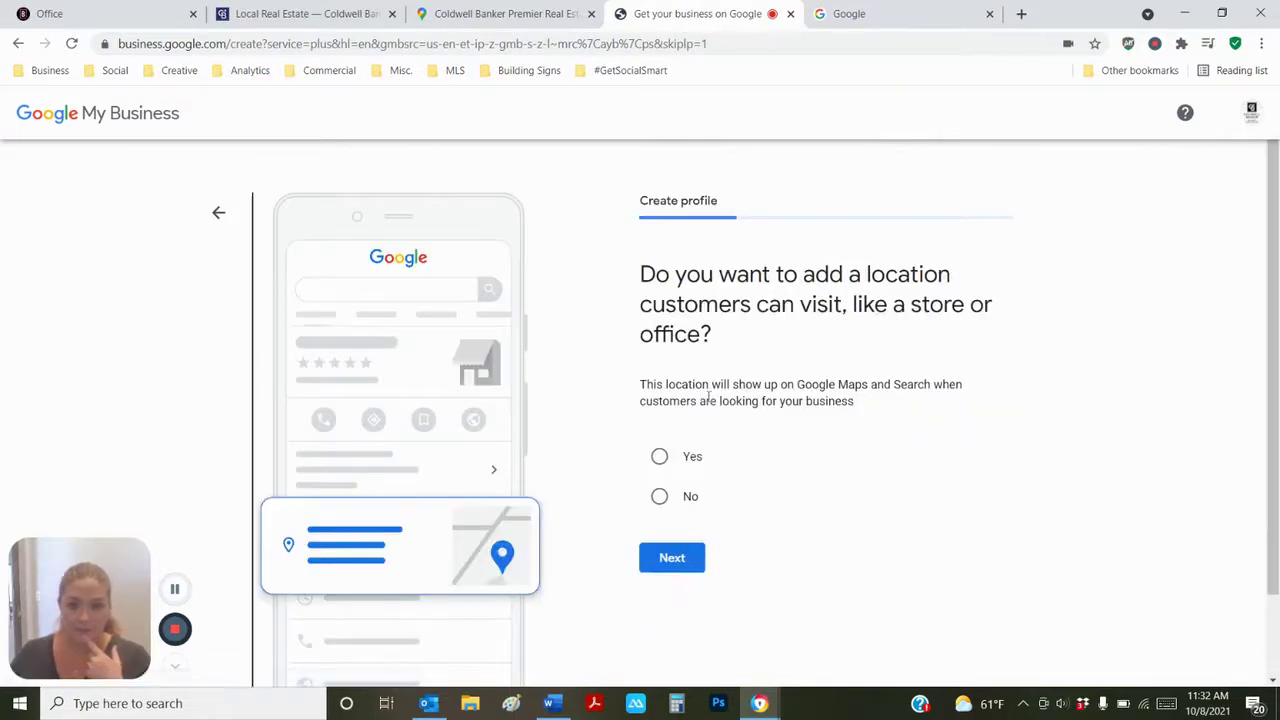
- Indicate customers can visit, autofill the office's Pismo Beach street address, and add a second line
{"action": "left_click", "coordinate": [659, 456]}
{"action": "left_click", "coordinate": [673, 562]}
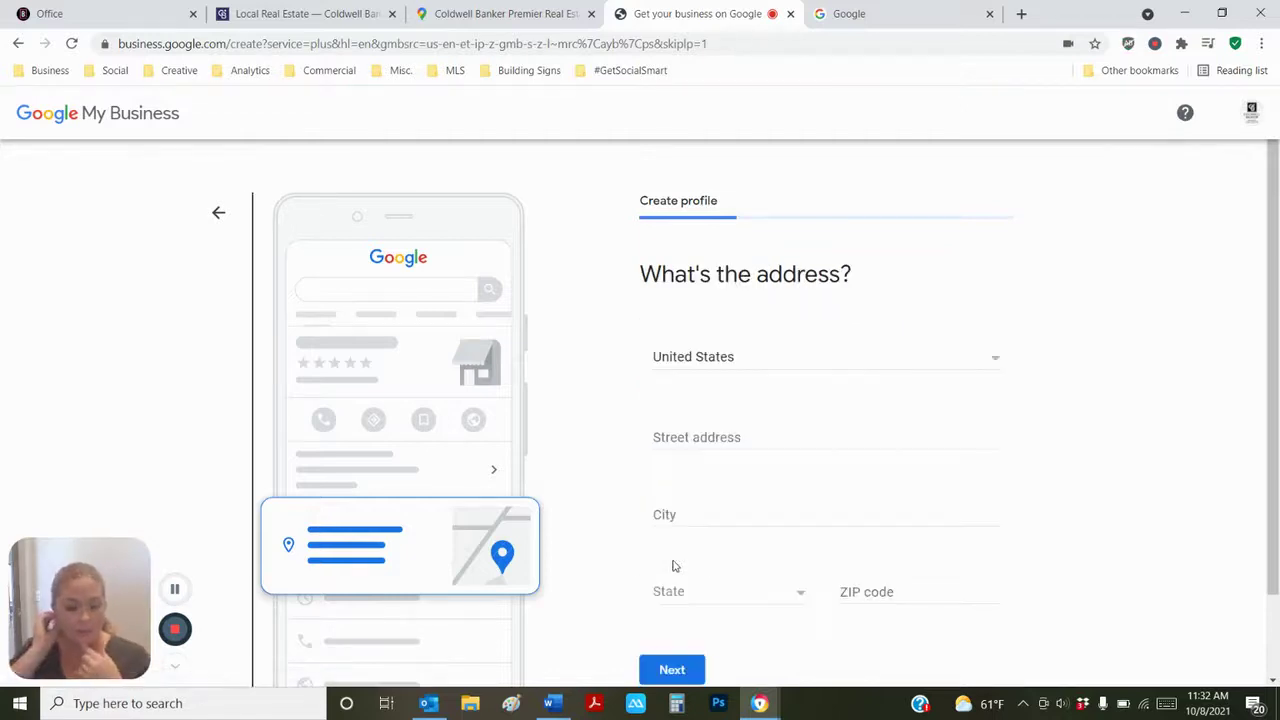
{"action": "left_click", "coordinate": [684, 442]}
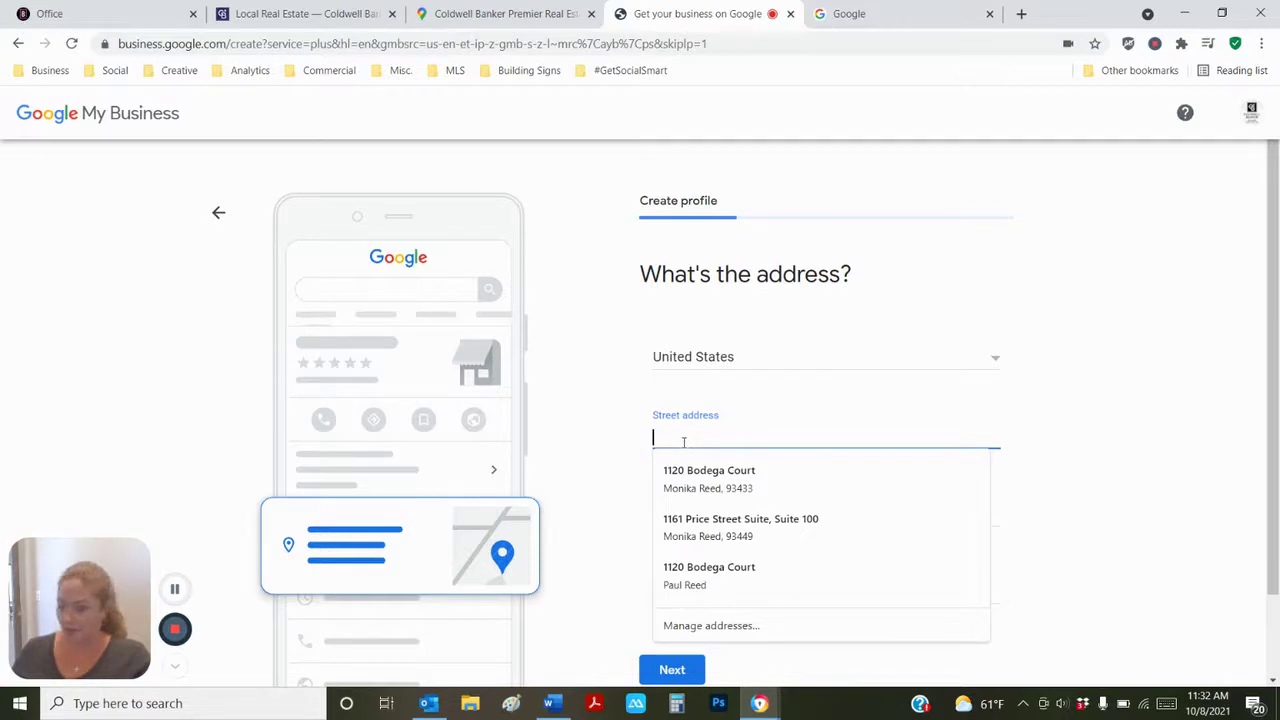
{"action": "type", "text": "1161 Price Street"}
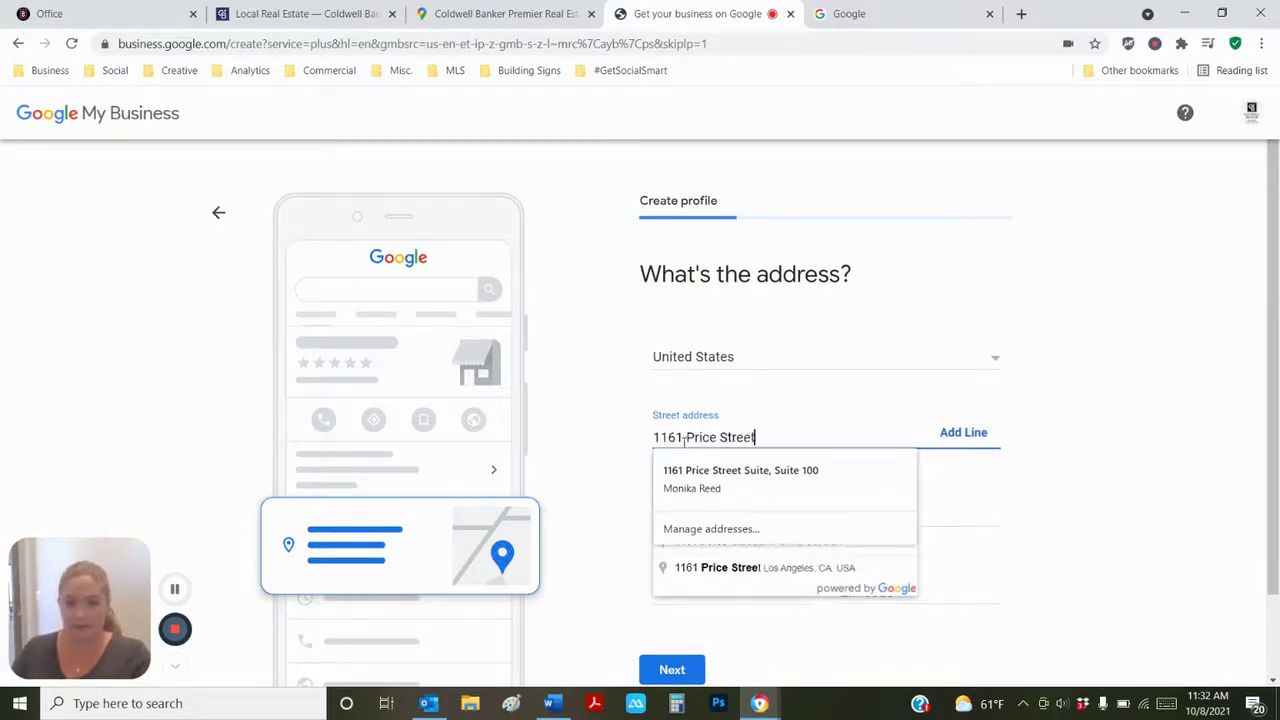
{"action": "type", "text": "  SUite"}
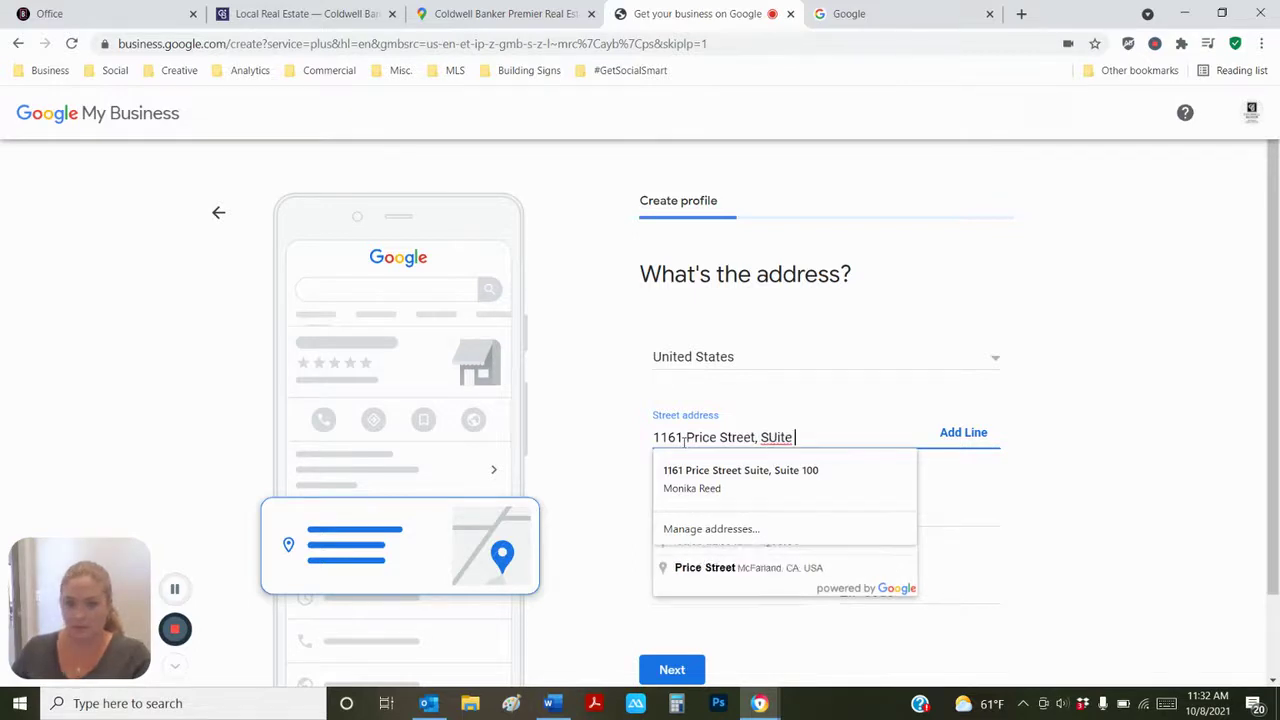
{"action": "key", "text": "BackSpace"}
{"action": "key", "text": "BackSpace"}
{"action": "key", "text": "BackSpace"}
{"action": "key", "text": "BackSpace"}
{"action": "key", "text": "BackSpace"}
{"action": "type", "text": "u"}
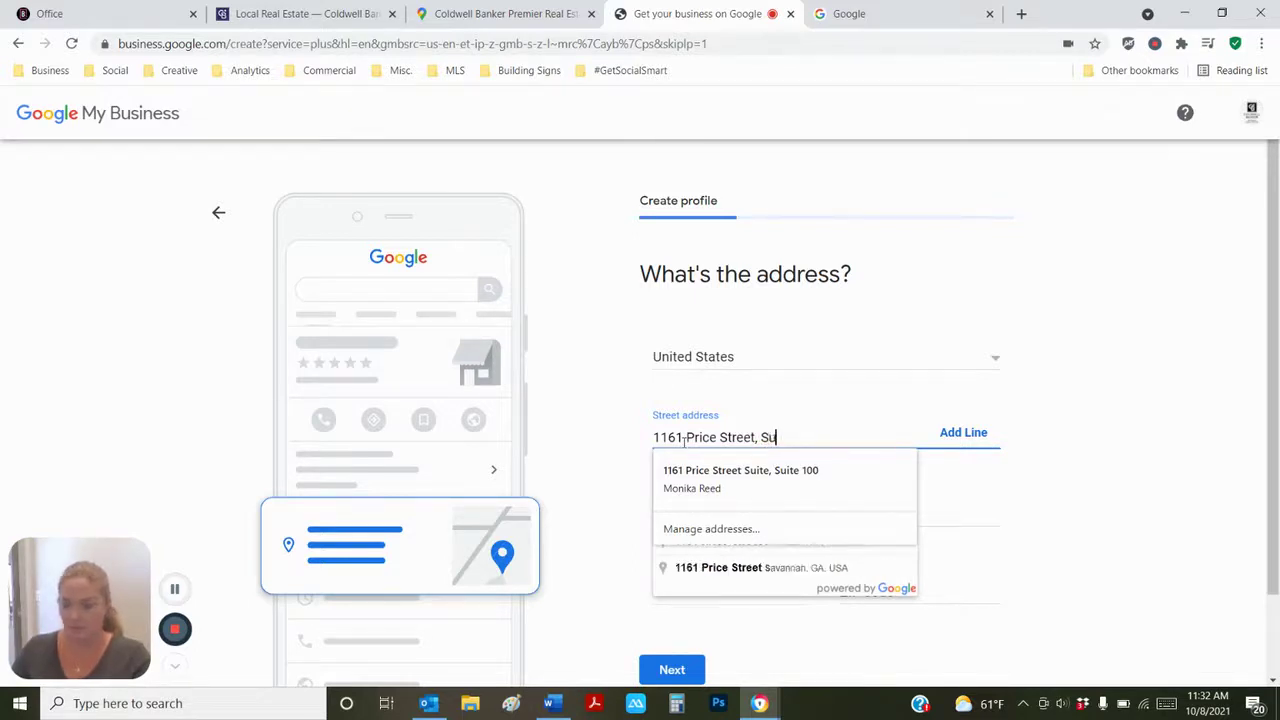
{"action": "type", "text": "ite 100"}
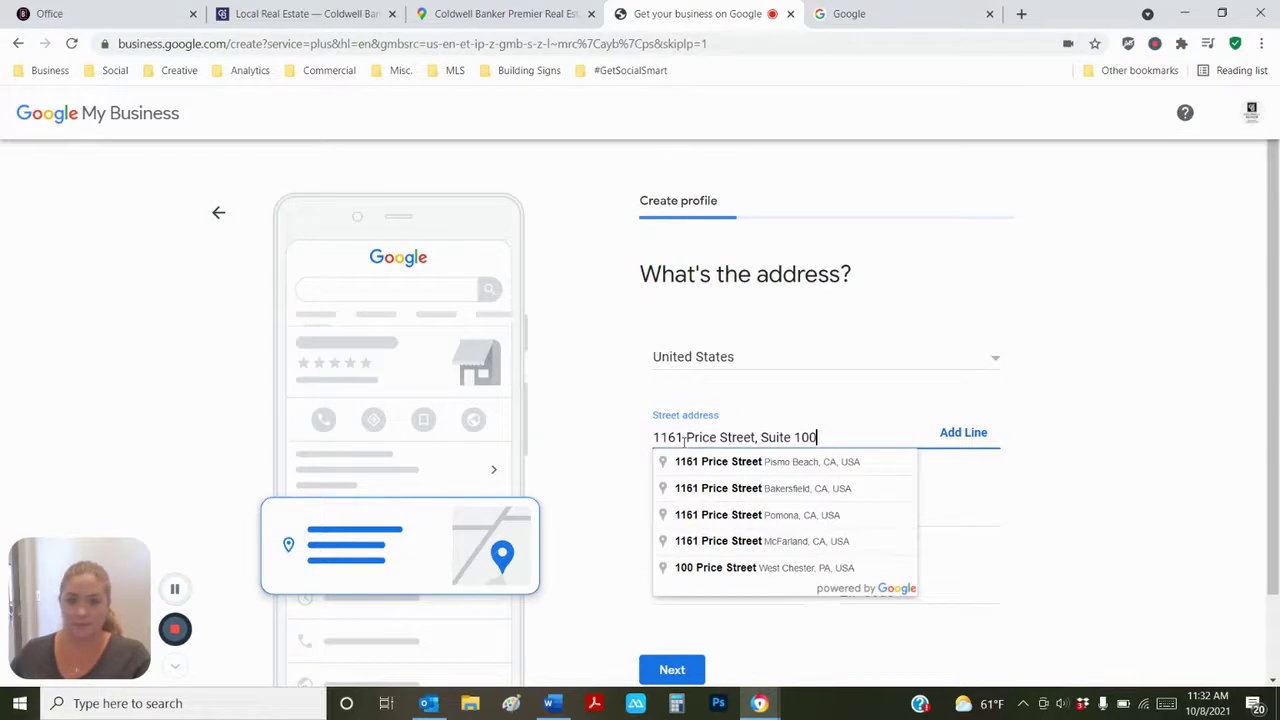
{"action": "left_click", "coordinate": [797, 466]}
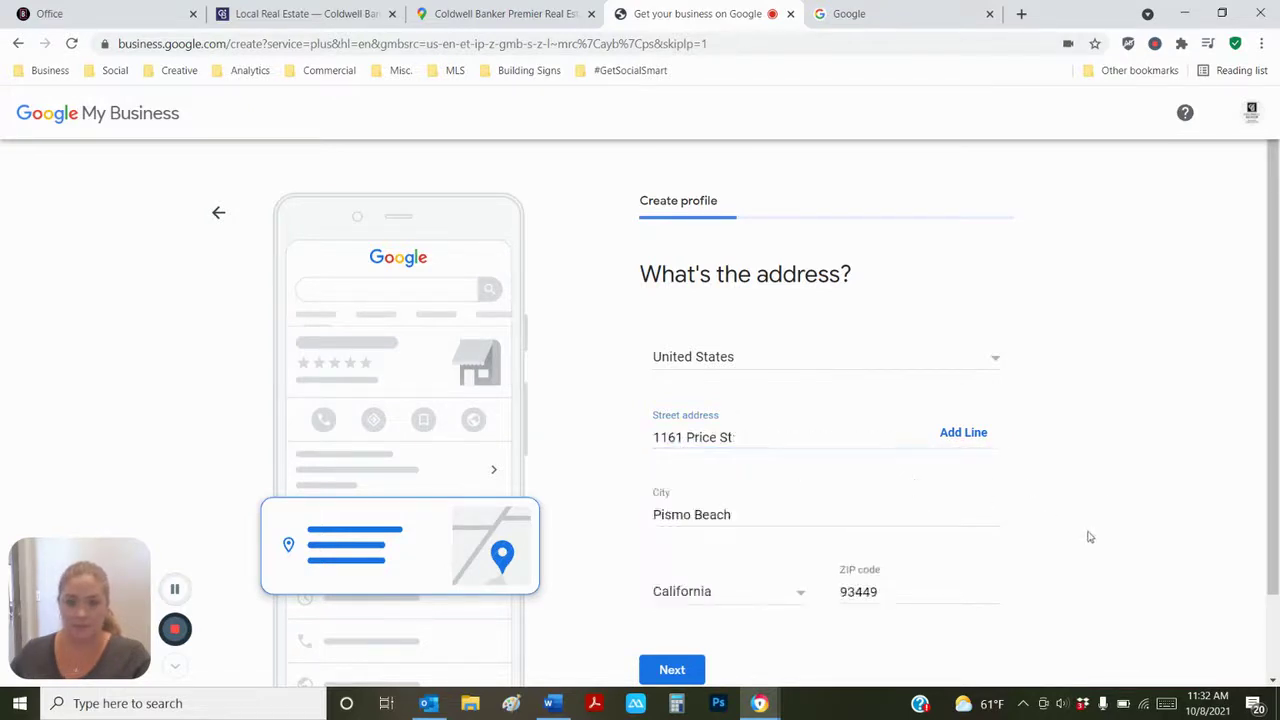
{"action": "scroll", "coordinate": [1008, 551], "scroll_direction": "down", "scroll_amount": 2}
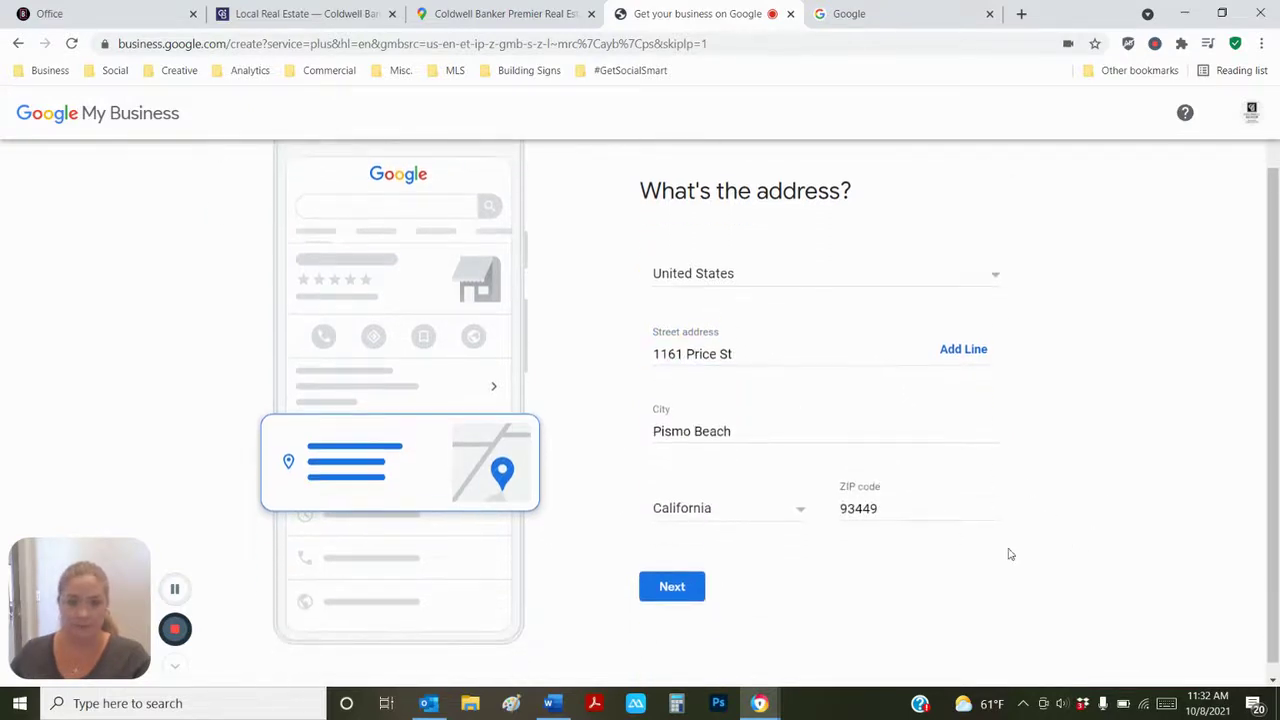
{"action": "left_click", "coordinate": [962, 351]}
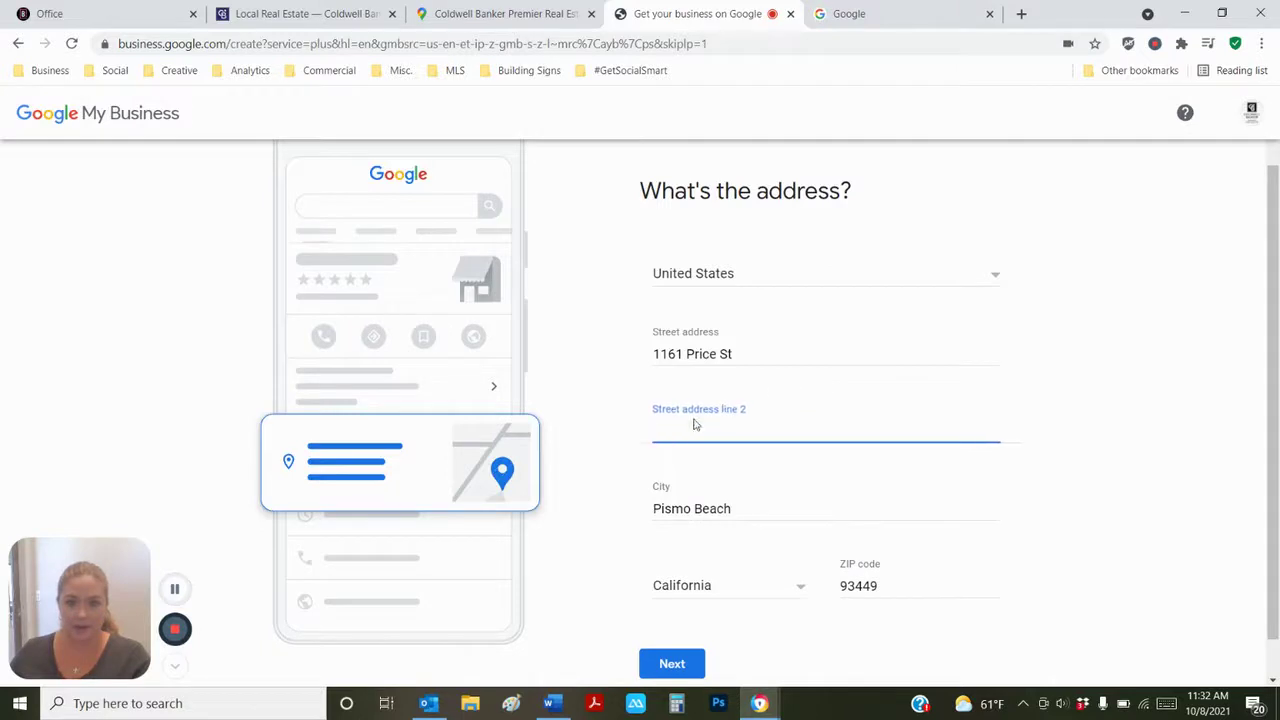
- Enter 'Suite 100' as the second address line and submit the address
{"action": "type", "text": "Suite 100"}
{"action": "key", "text": "Tab"}
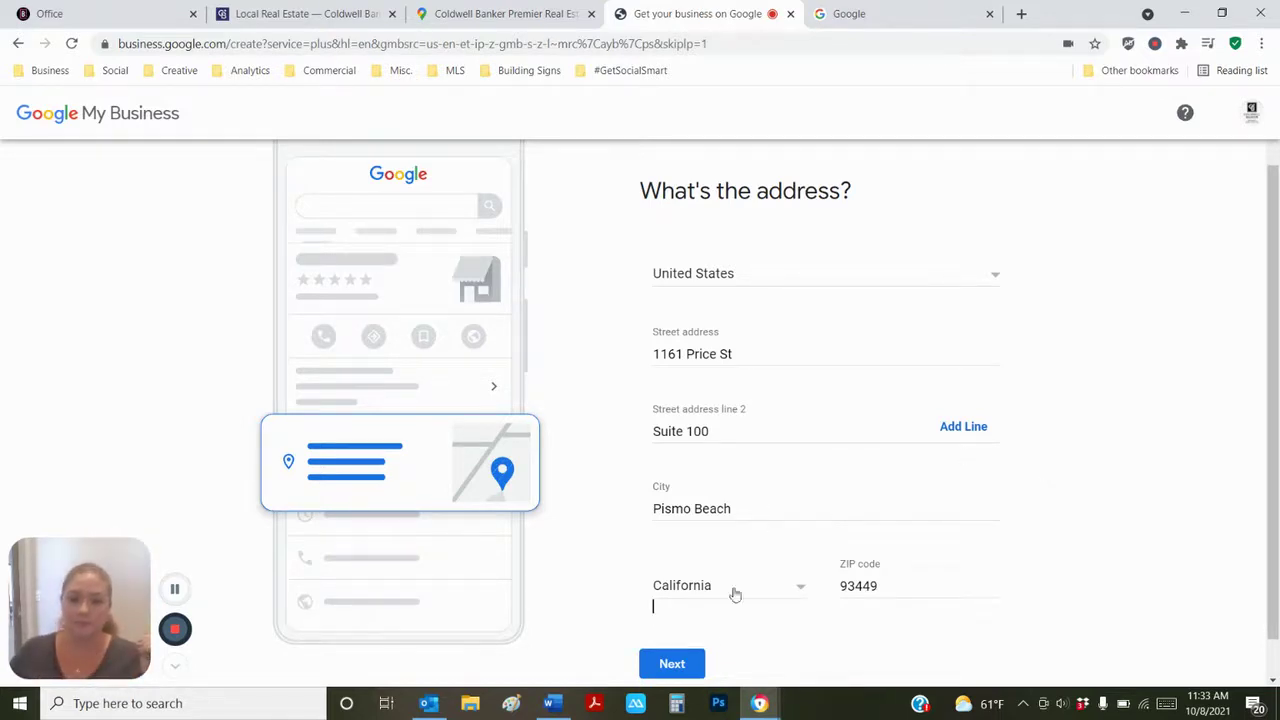
{"action": "left_click", "coordinate": [690, 664]}
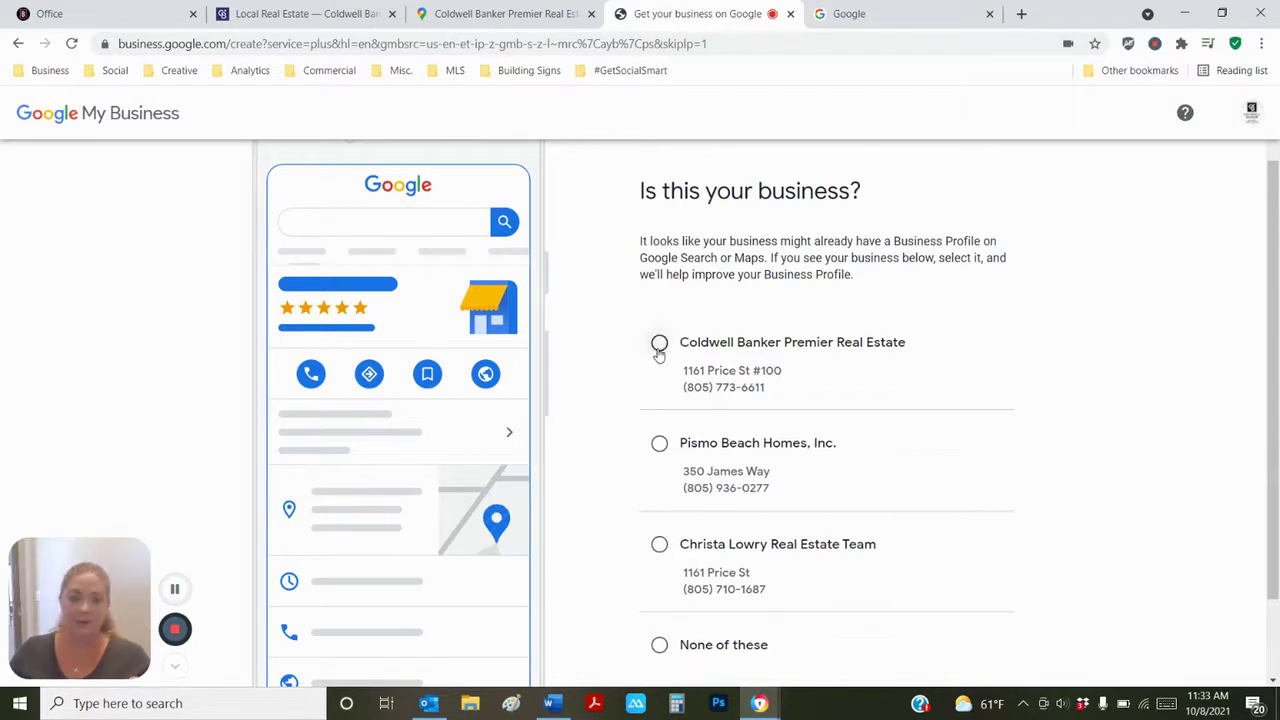
- Choose 'None of these' for the suggested matching profiles and continue
{"action": "scroll", "coordinate": [659, 380], "scroll_direction": "down", "scroll_amount": 1}
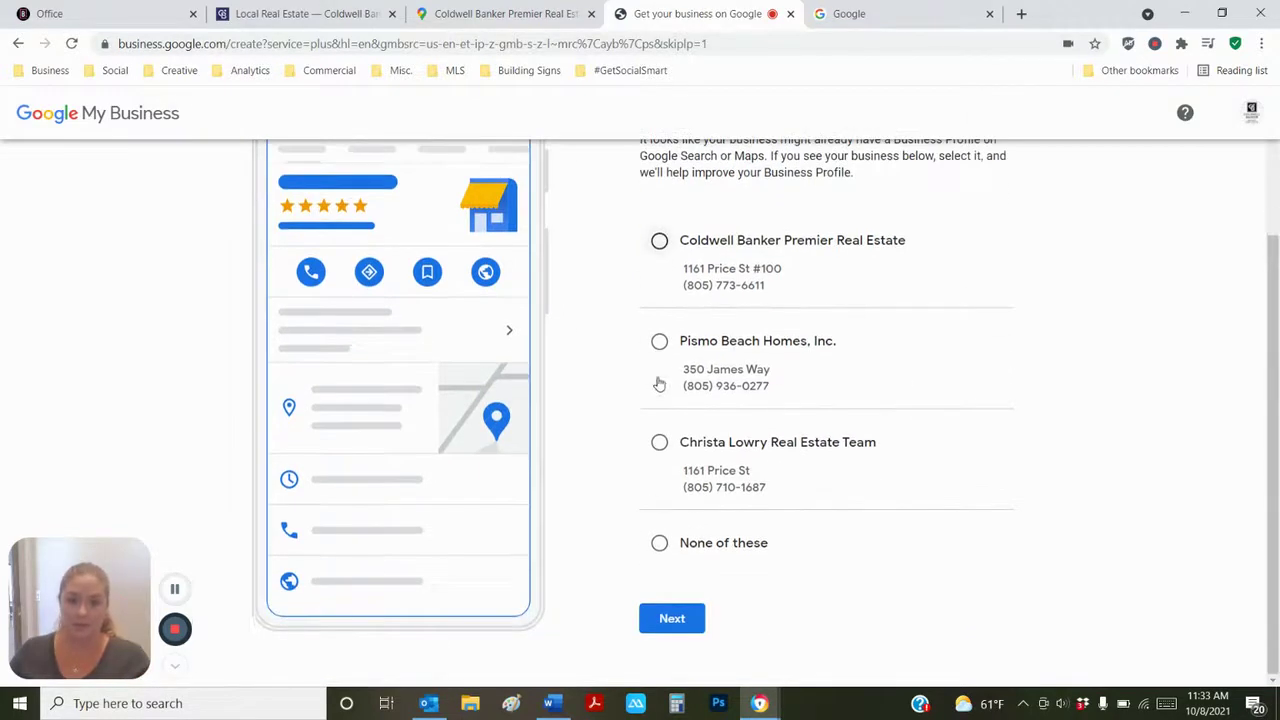
{"action": "left_click", "coordinate": [659, 542]}
{"action": "left_click", "coordinate": [672, 618]}
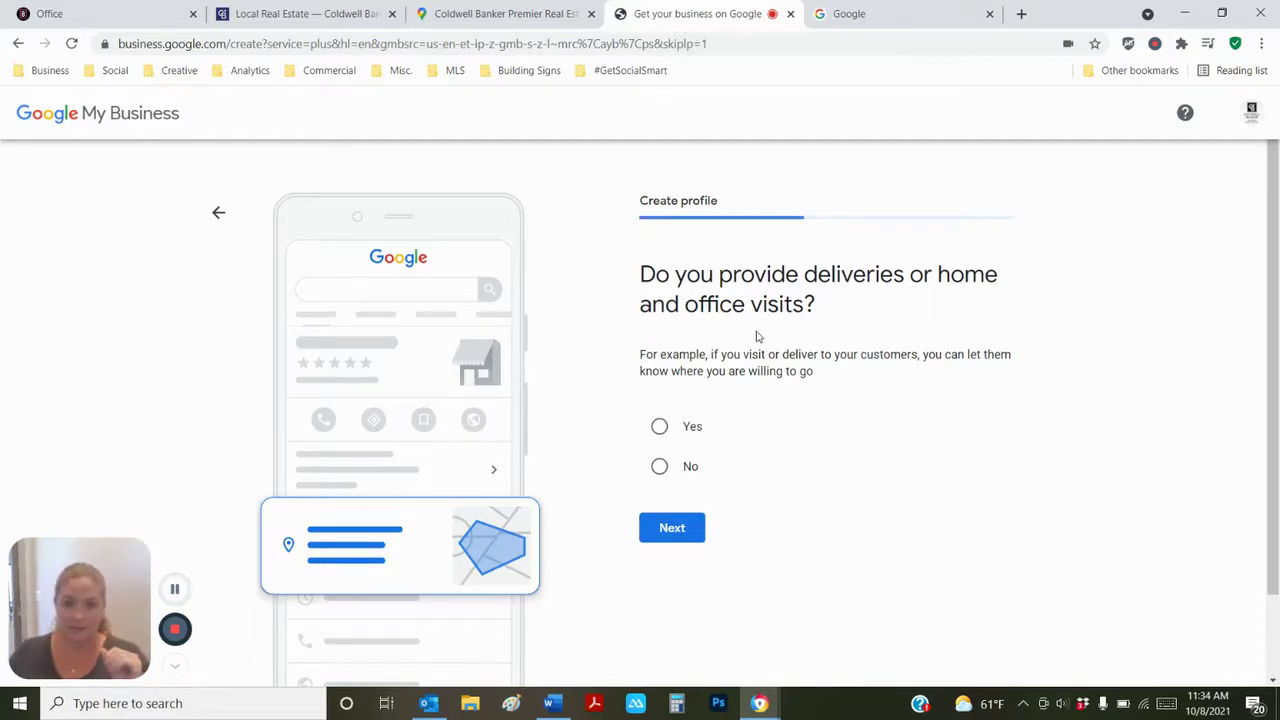
- Answer Yes to offering deliveries or home and office visits and continue
{"action": "left_click", "coordinate": [662, 427]}
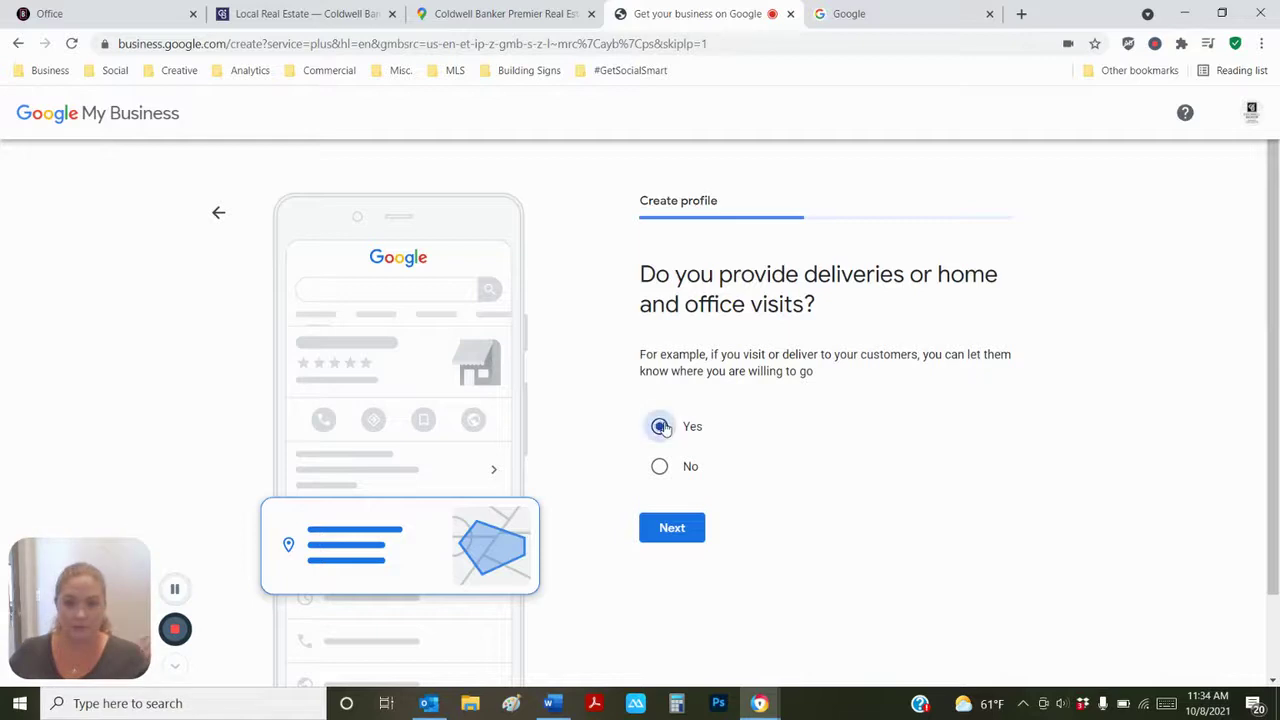
{"action": "left_click", "coordinate": [689, 539]}
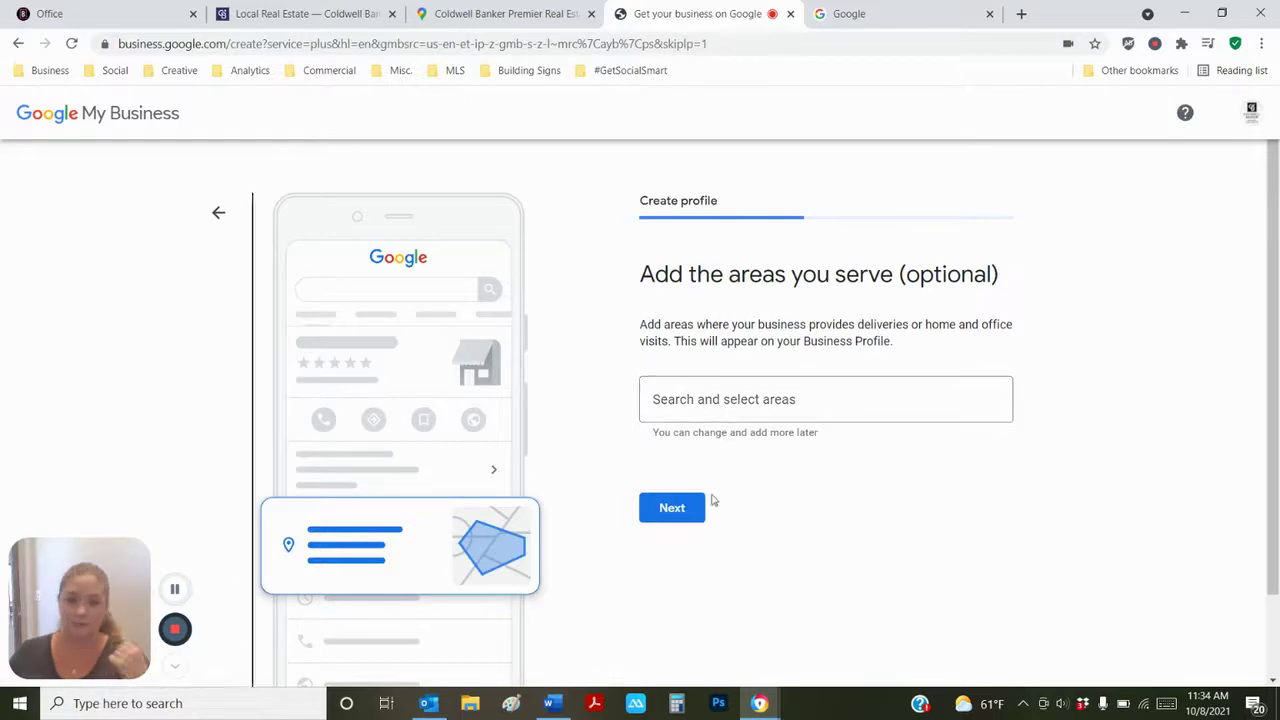
- Add San Luis Obispo, Pismo Beach, Morro Bay, Nipomo and Santa Maria as service areas
{"action": "left_click", "coordinate": [722, 396]}
{"action": "type", "text": "San LUi"}
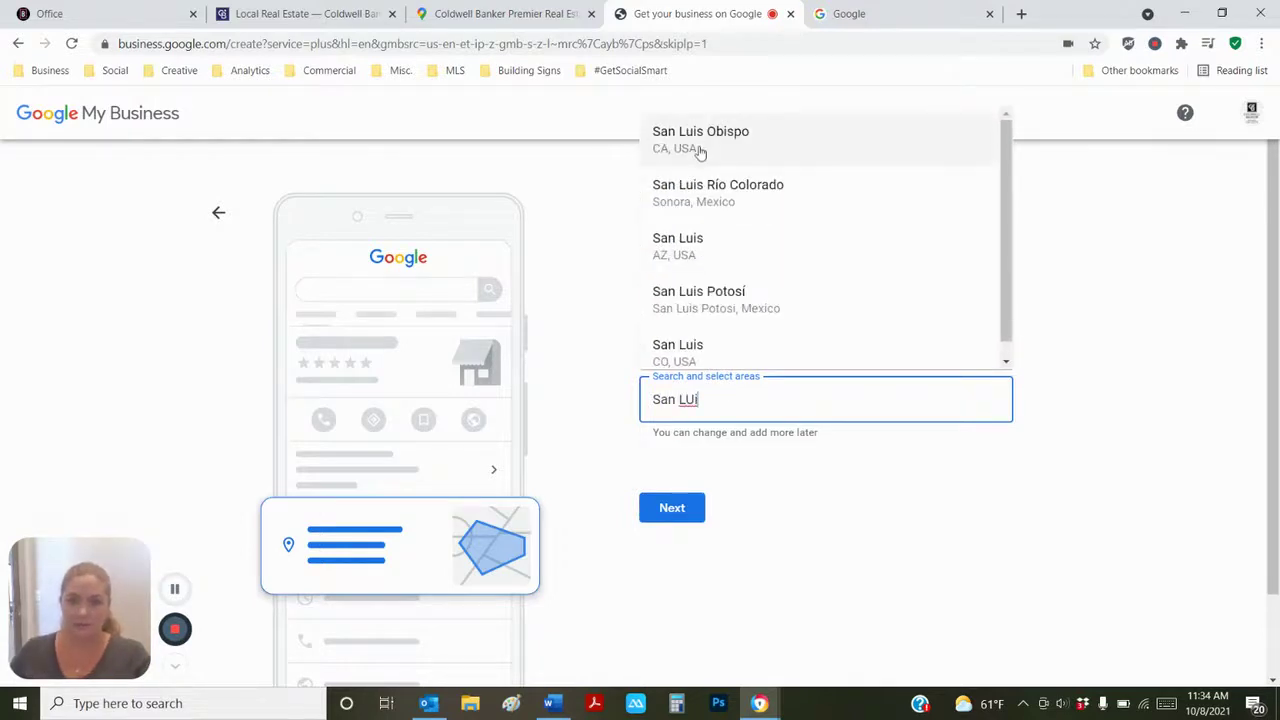
{"action": "left_click", "coordinate": [700, 148]}
{"action": "type", "text": "Pismo"}
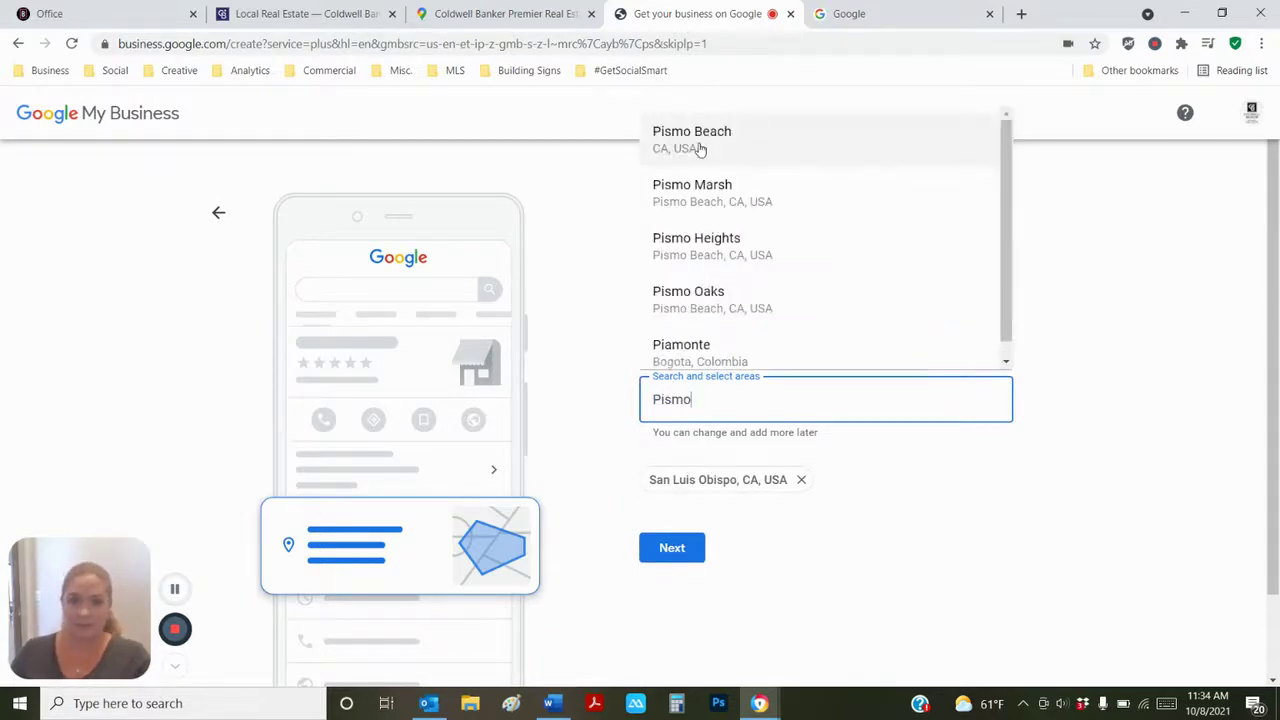
{"action": "left_click", "coordinate": [700, 148]}
{"action": "type", "text": "Morr"}
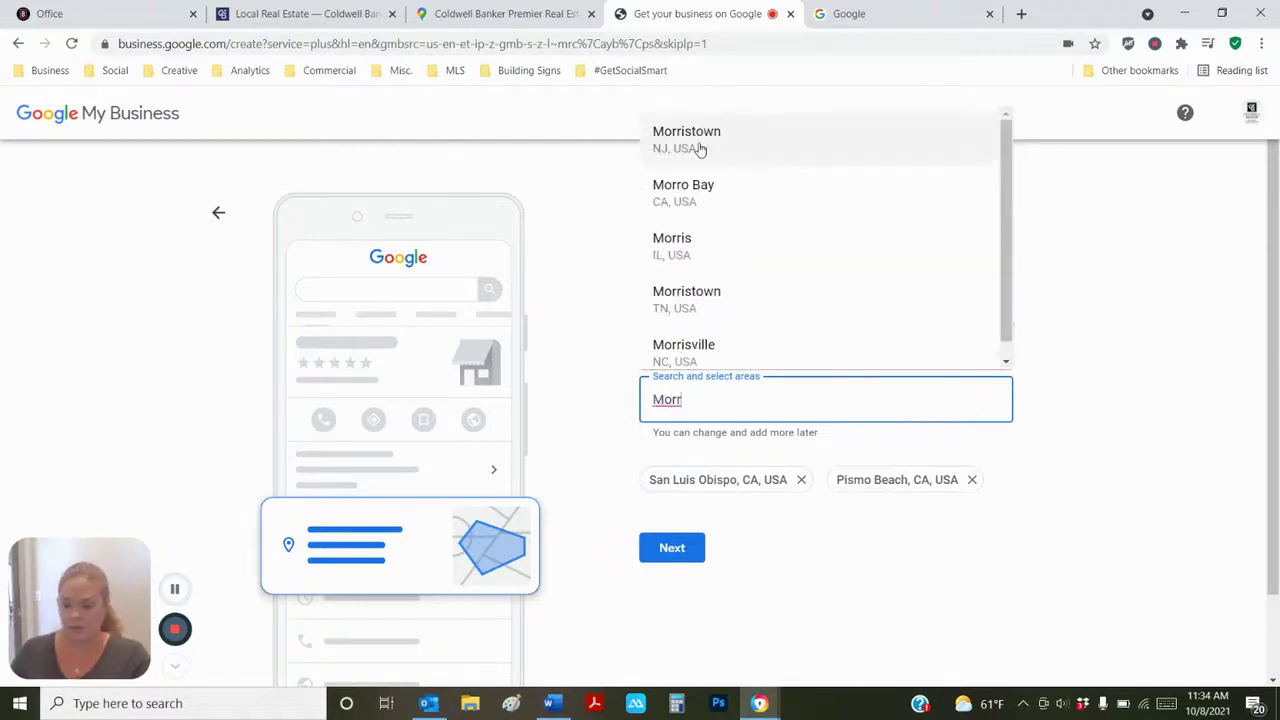
{"action": "left_click", "coordinate": [700, 188]}
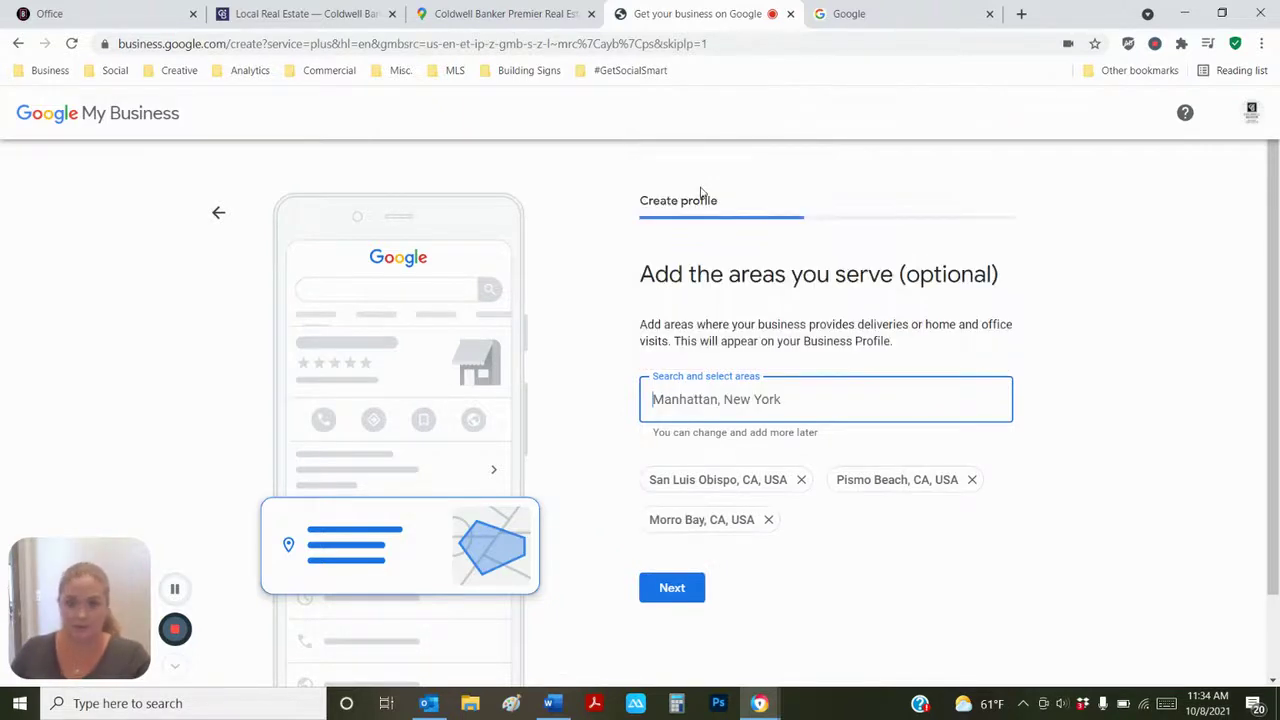
{"action": "type", "text": "Nipo"}
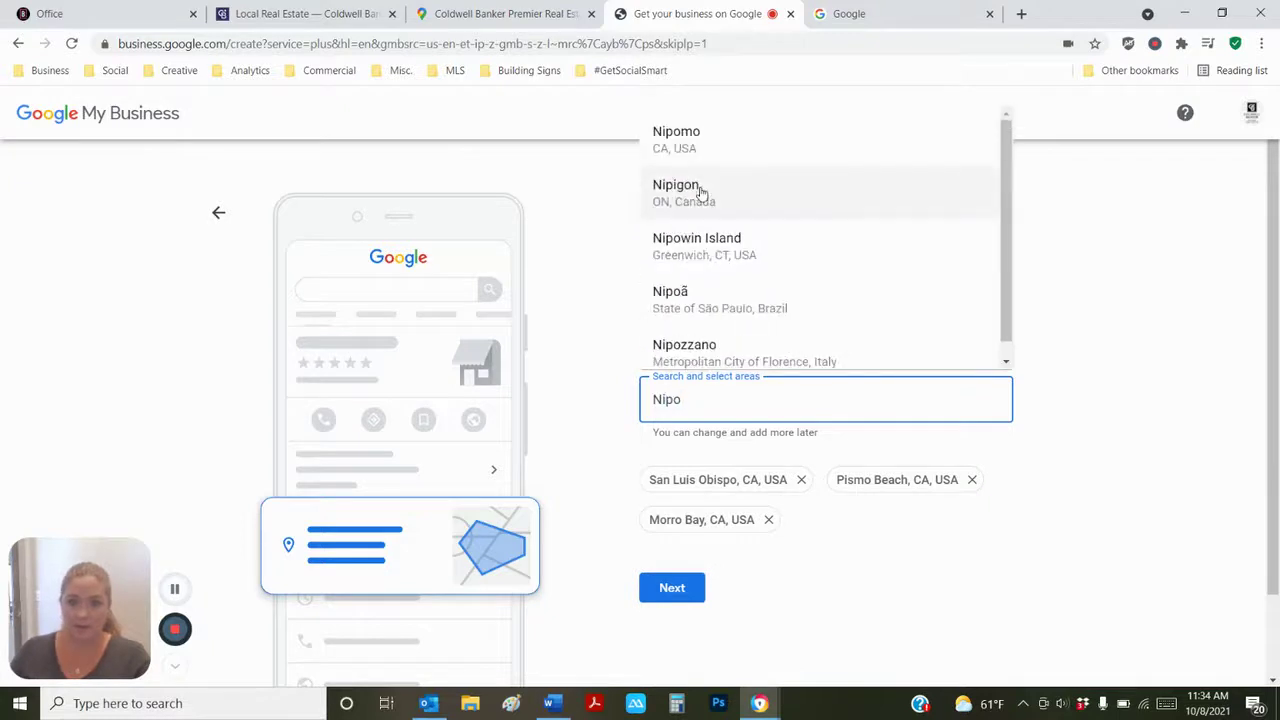
{"action": "left_click", "coordinate": [706, 152]}
{"action": "type", "text": "Santa "}
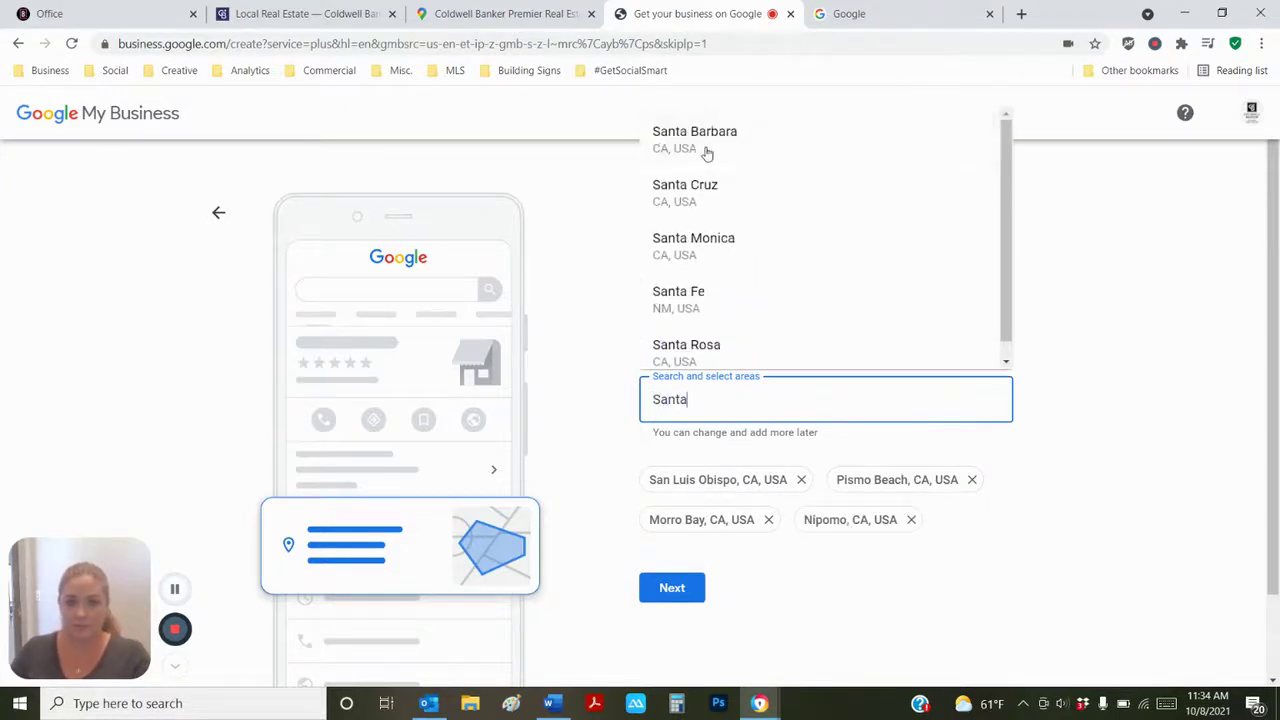
{"action": "type", "text": "Mar"}
{"action": "left_click", "coordinate": [706, 152]}
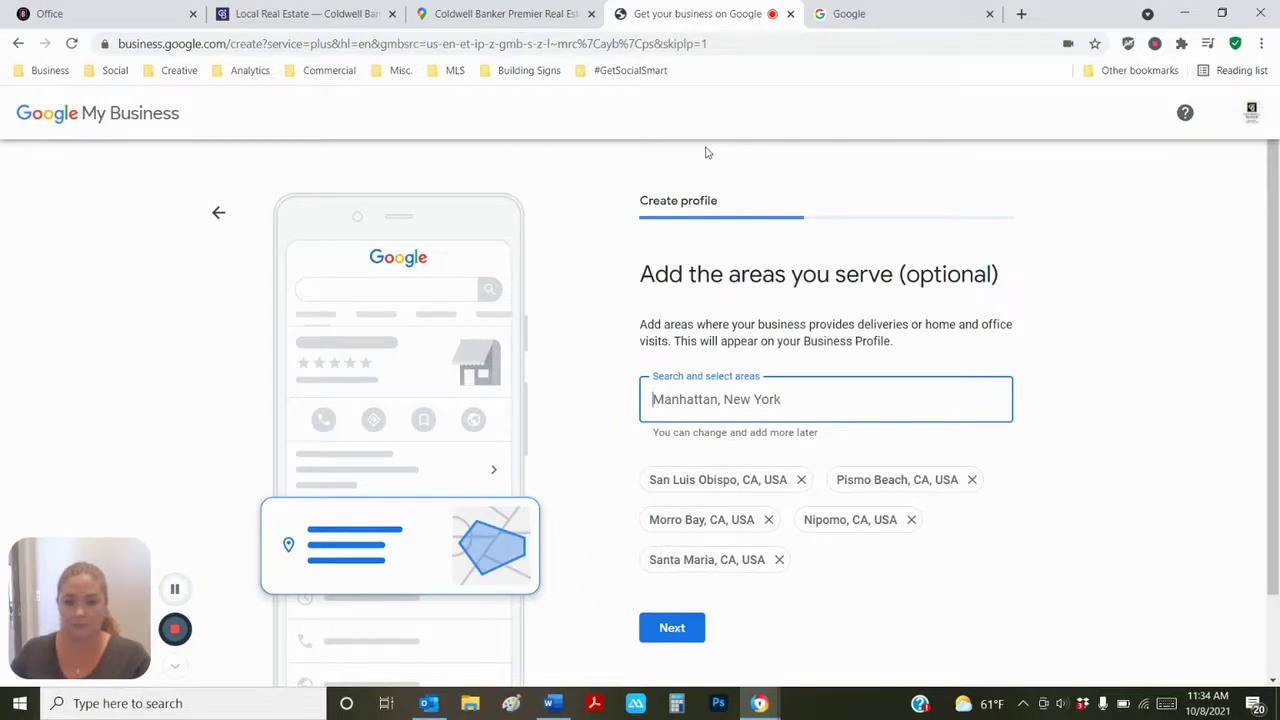
- Add Los Osos, Atascadero, Paso Robles and Arroyo Grande as service areas and submit them
{"action": "type", "text": "Los "}
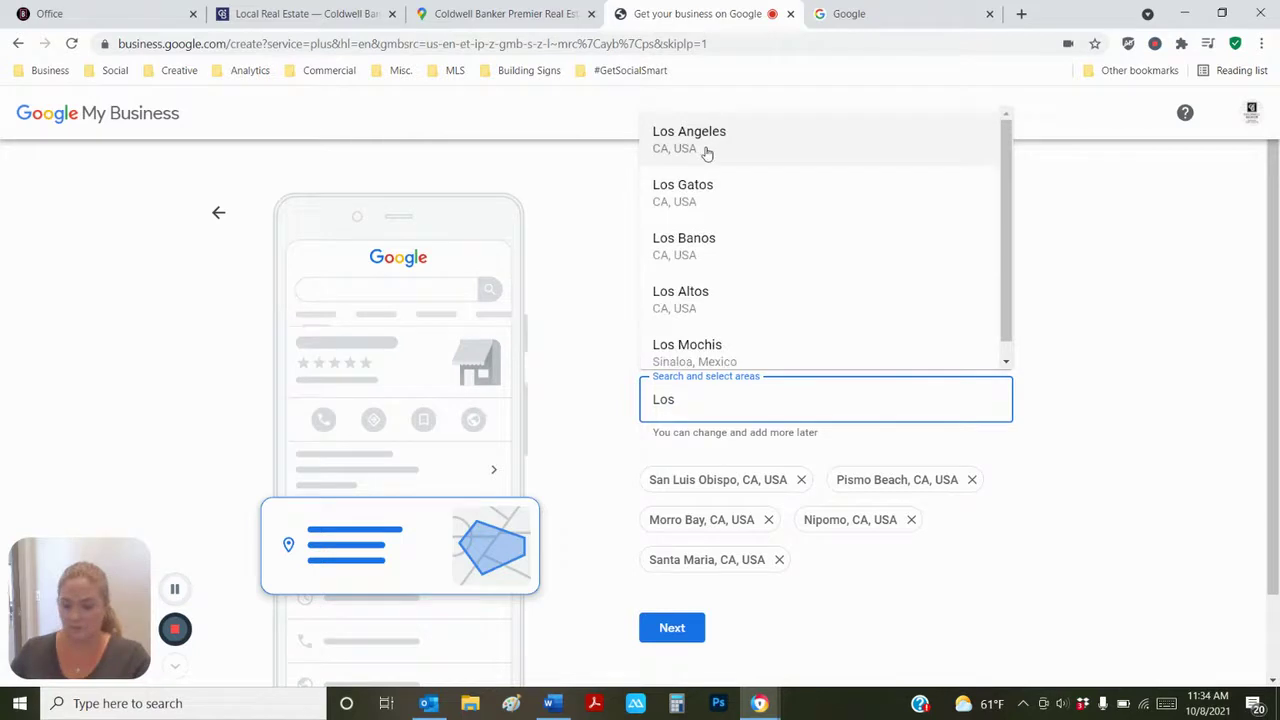
{"action": "type", "text": "os"}
{"action": "left_click", "coordinate": [706, 152]}
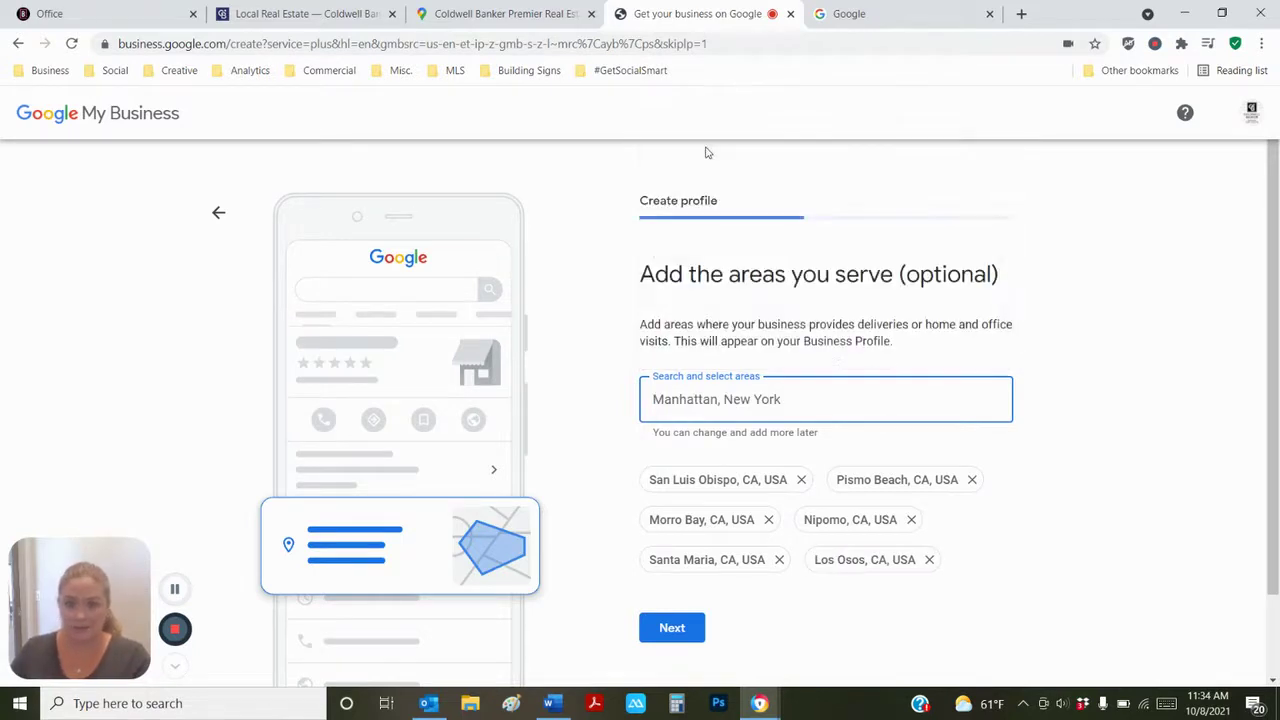
{"action": "type", "text": "Atas"}
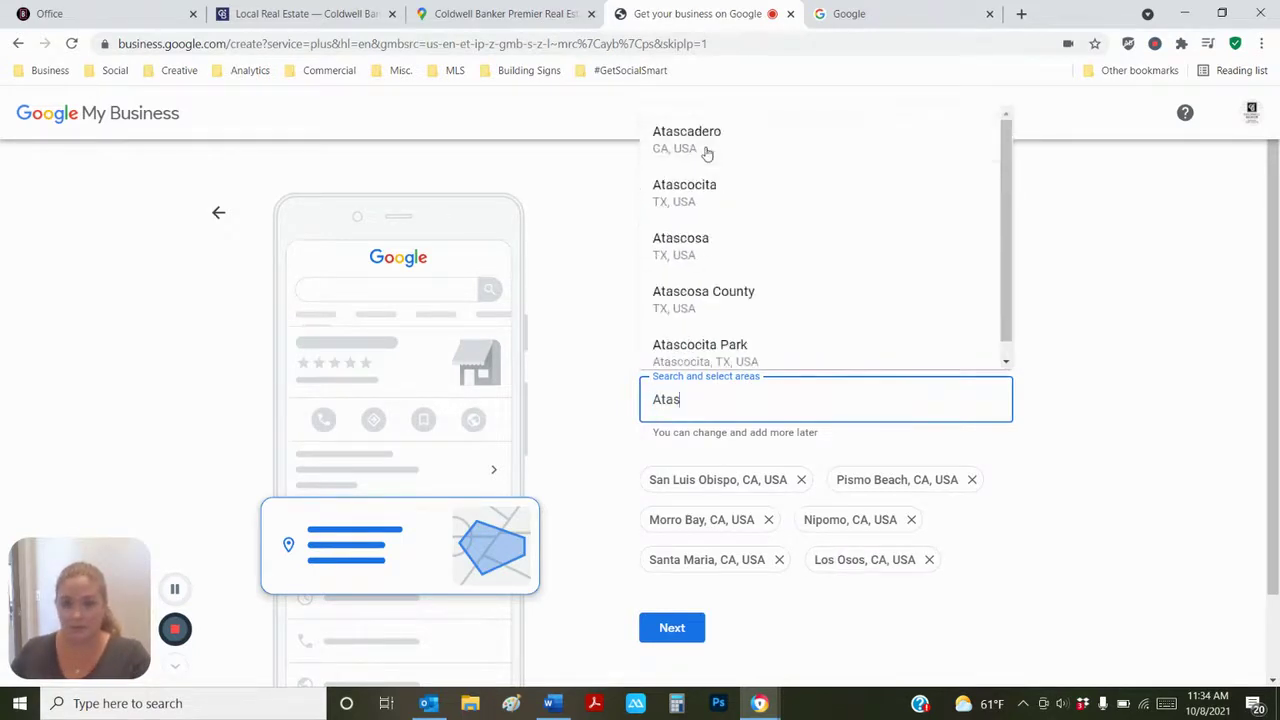
{"action": "left_click", "coordinate": [706, 152]}
{"action": "type", "text": "Paso"}
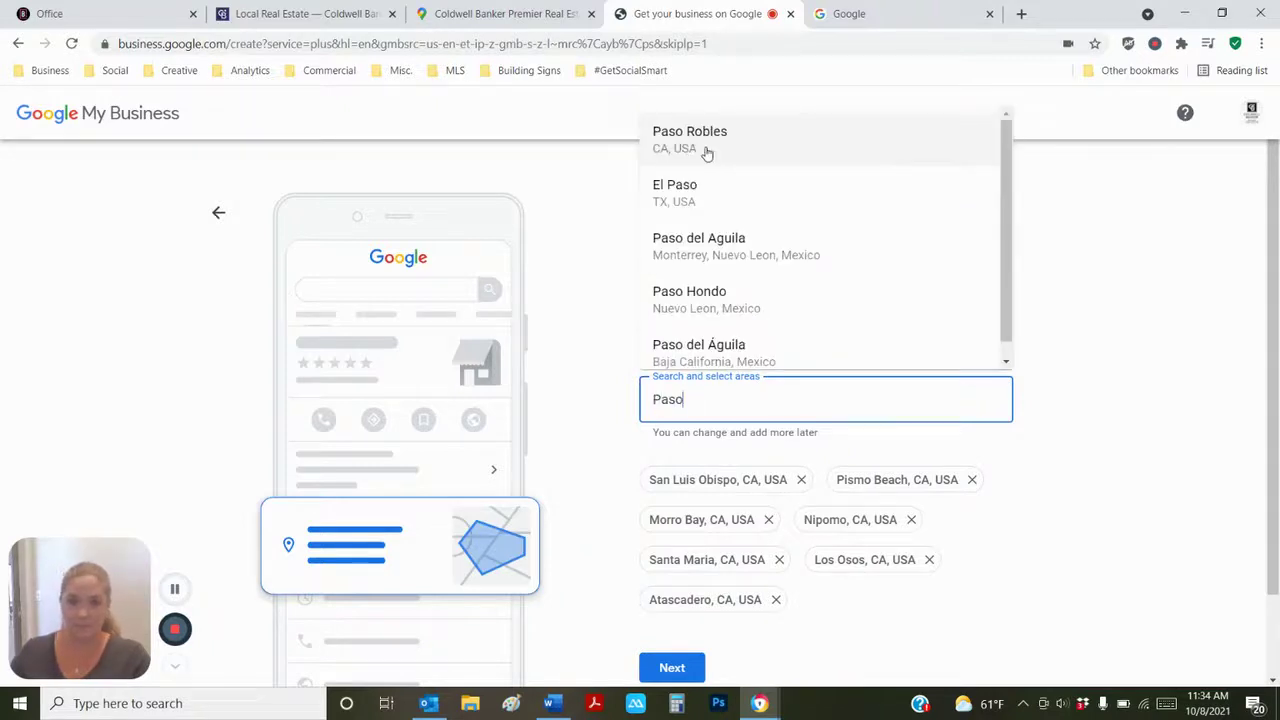
{"action": "left_click", "coordinate": [706, 152]}
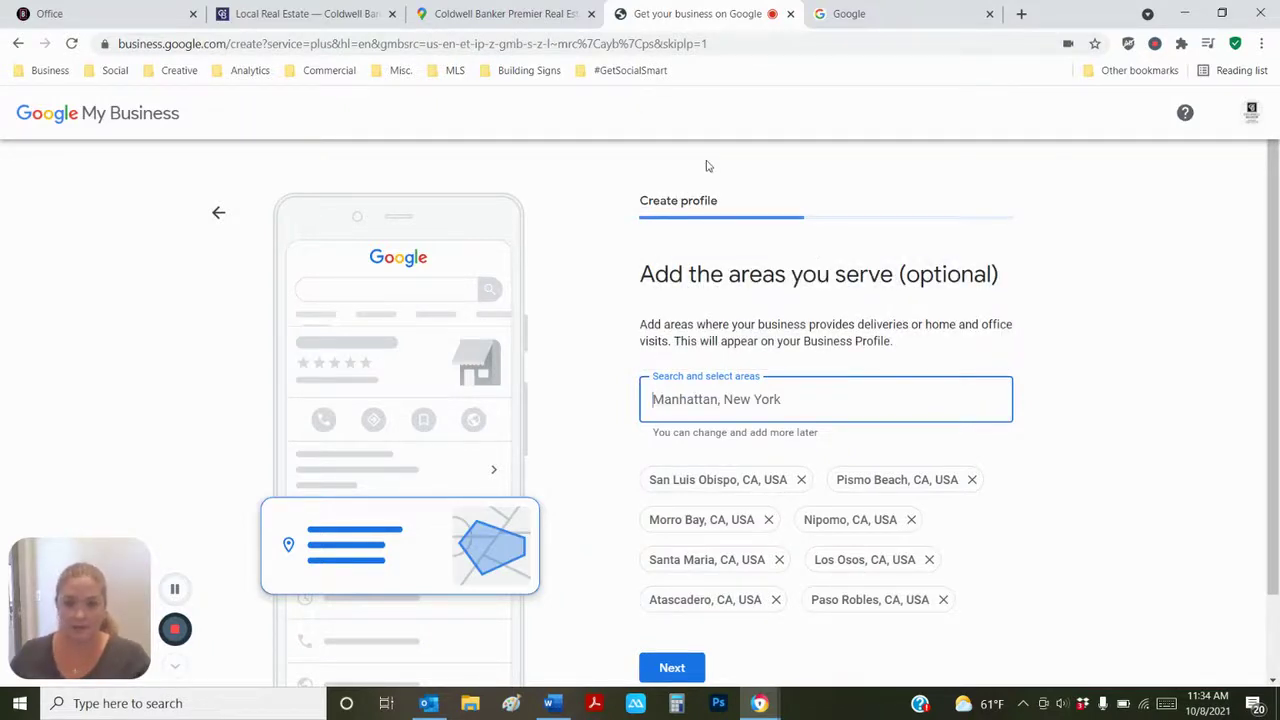
{"action": "type", "text": "arroyo"}
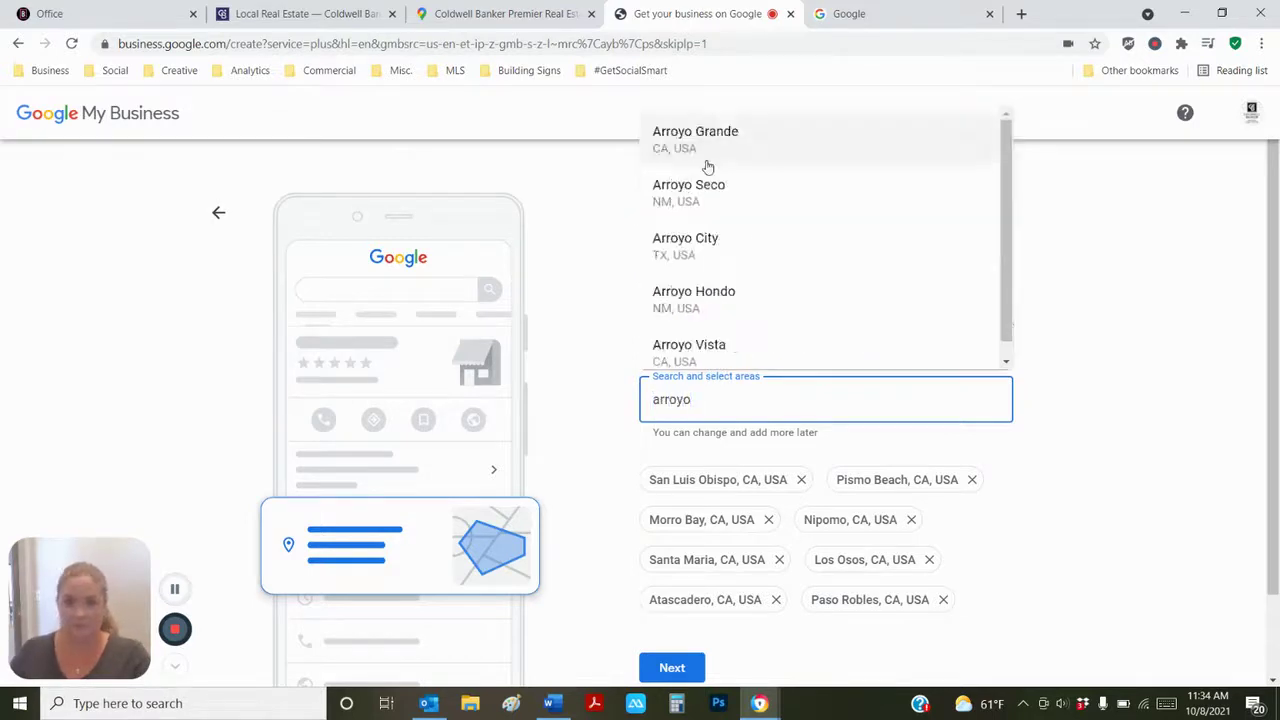
{"action": "left_click", "coordinate": [707, 166]}
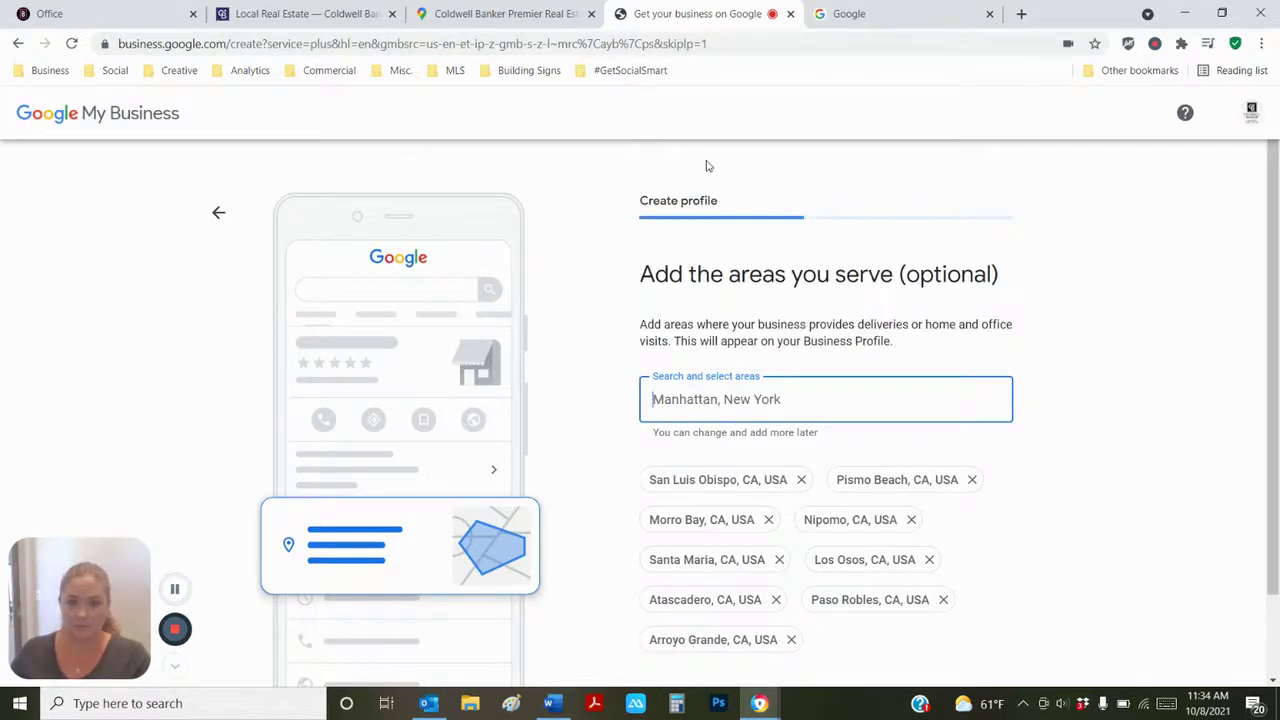
{"action": "scroll", "coordinate": [749, 555], "scroll_direction": "down", "scroll_amount": 1}
{"action": "left_click", "coordinate": [680, 612]}
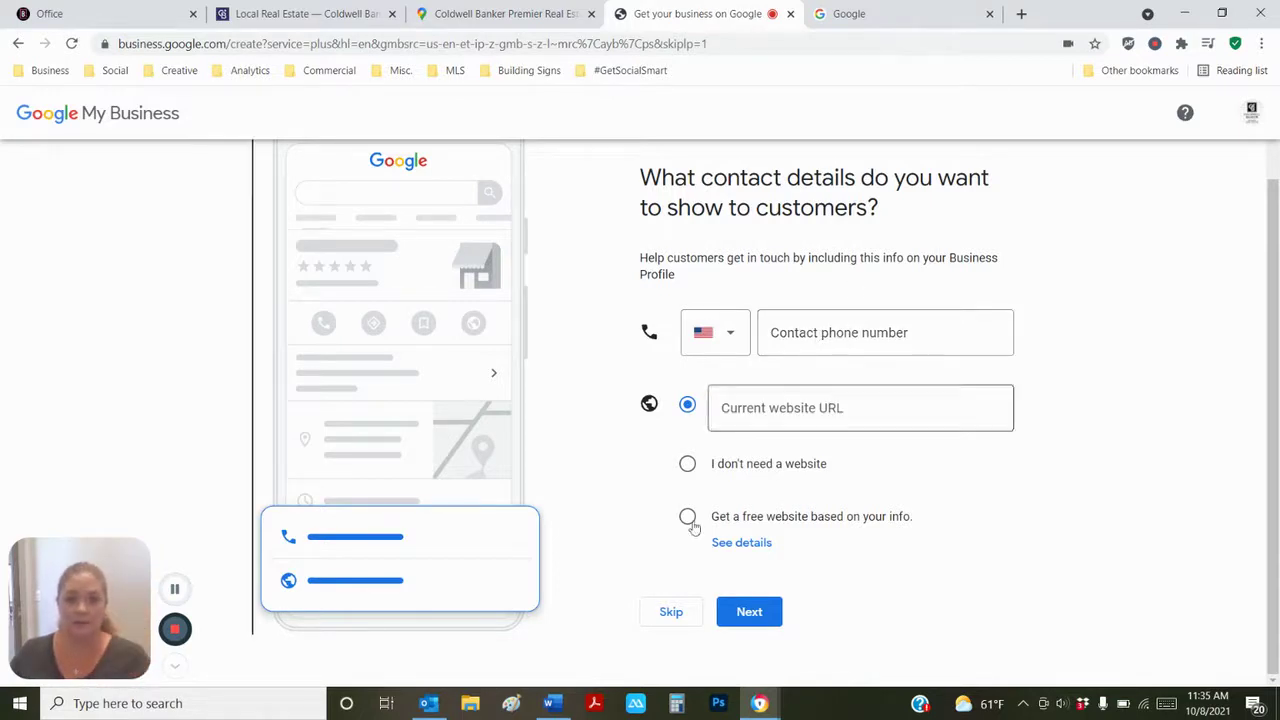
- Switch to the Word document holding the agent's bio and contact details
{"action": "left_click", "coordinate": [549, 703]}
- Copy the agent's phone number from the Word bio into the Contact phone number field
{"action": "scroll", "coordinate": [469, 578], "scroll_direction": "down", "scroll_amount": 2}
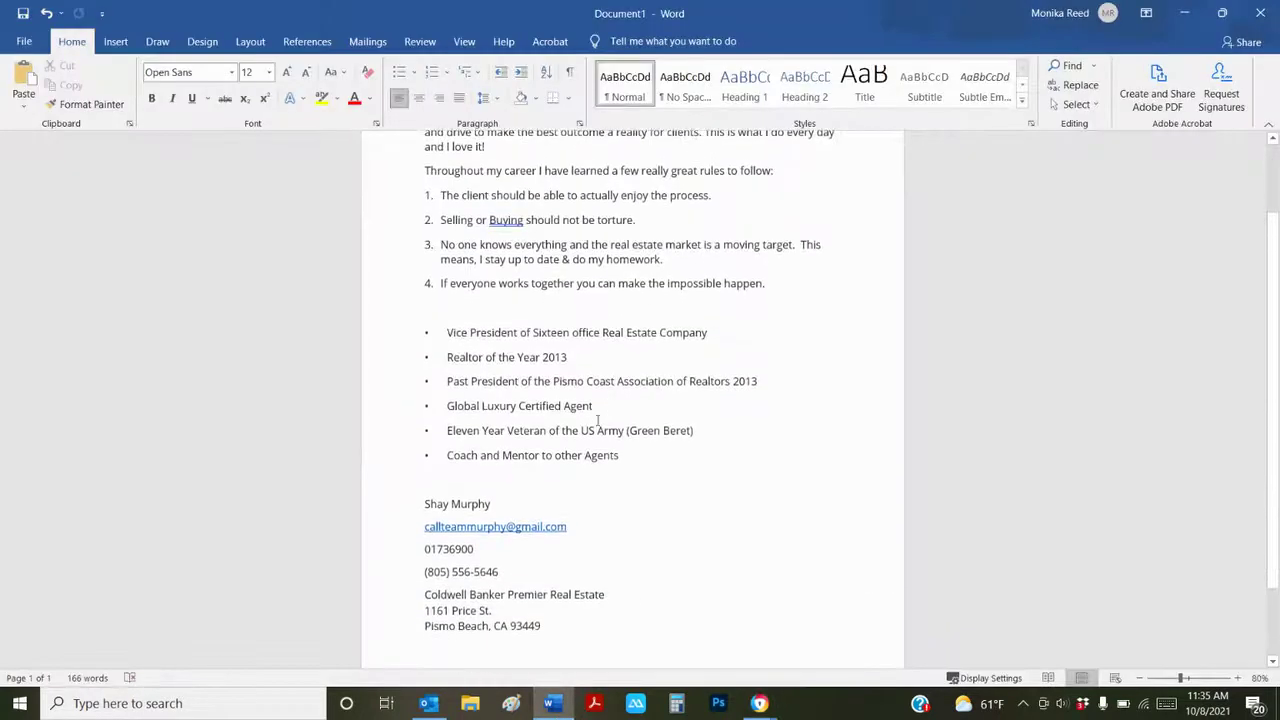
{"action": "left_click_drag", "start_coordinate": [507, 572], "coordinate": [425, 576]}
{"action": "key", "text": "ctrl+c"}
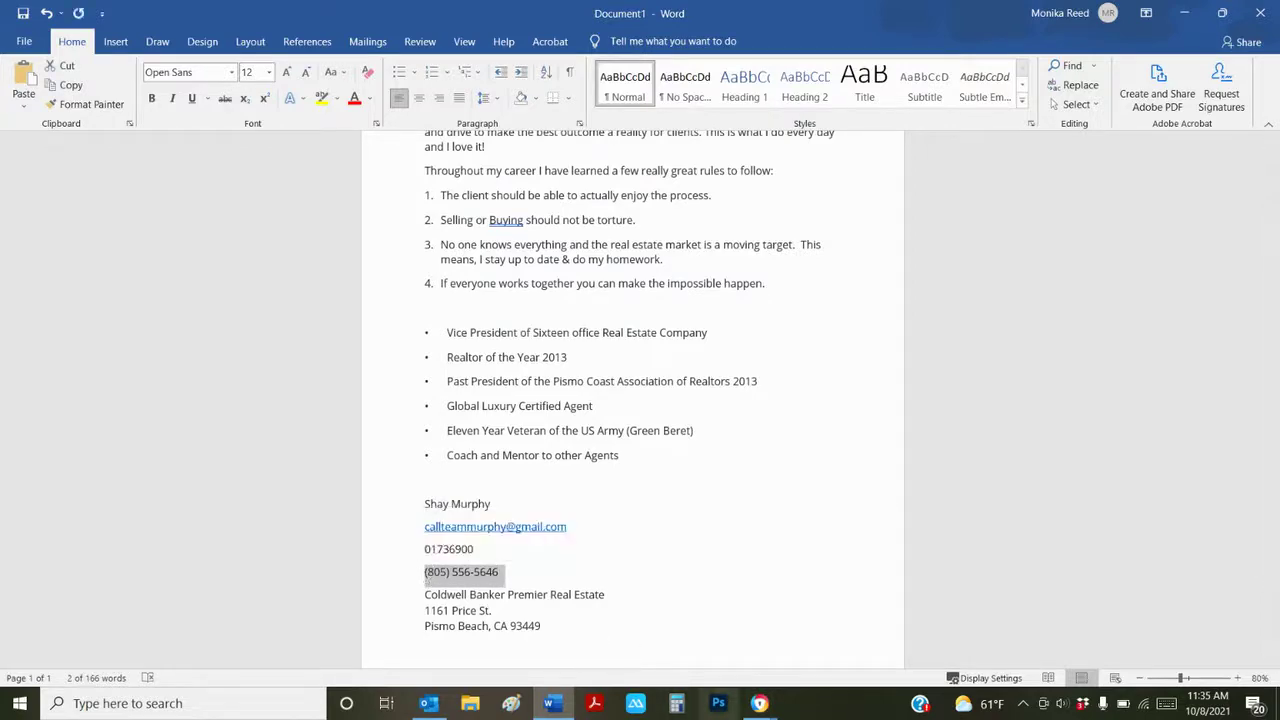
{"action": "mouse_move", "coordinate": [760, 703]}
{"action": "left_click", "coordinate": [668, 630]}
{"action": "left_click", "coordinate": [805, 335]}
{"action": "key", "text": "ctrl+v"}
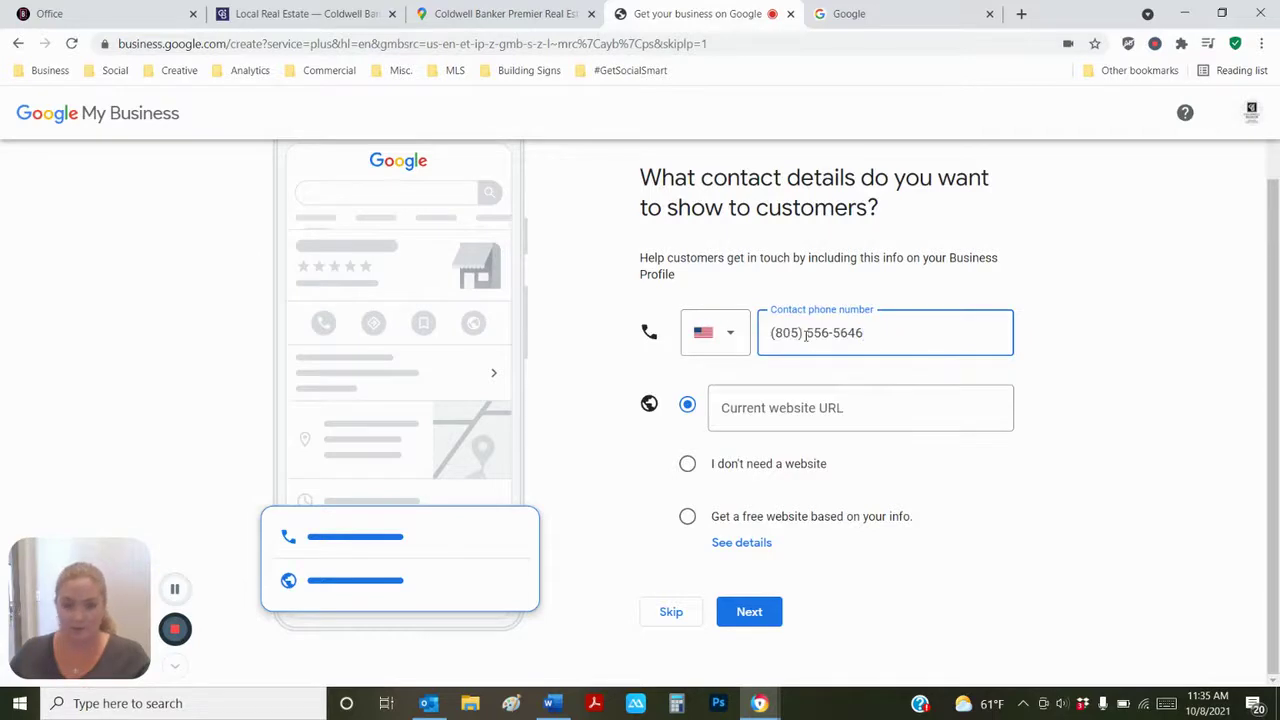
- Paste the Coldwell Banker office page URL into the business website field
{"action": "left_click", "coordinate": [313, 20]}
{"action": "left_click", "coordinate": [673, 47]}
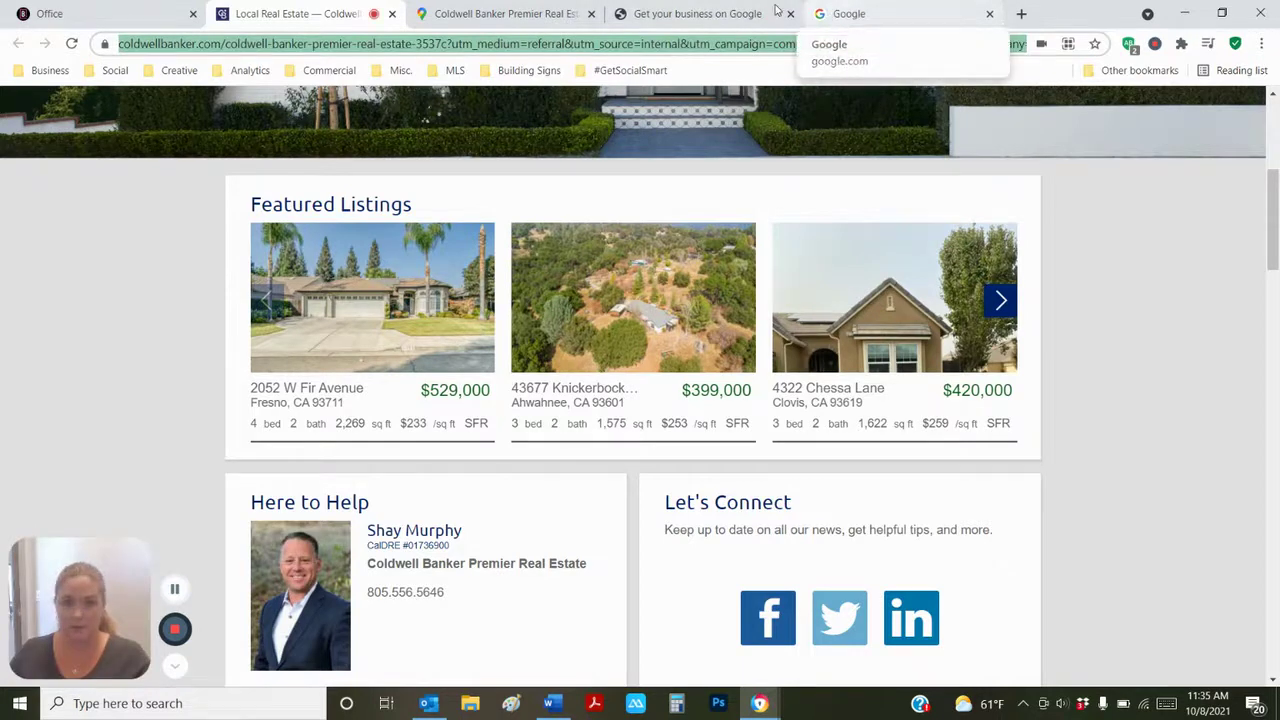
{"action": "left_click", "coordinate": [845, 14]}
{"action": "left_click", "coordinate": [749, 14]}
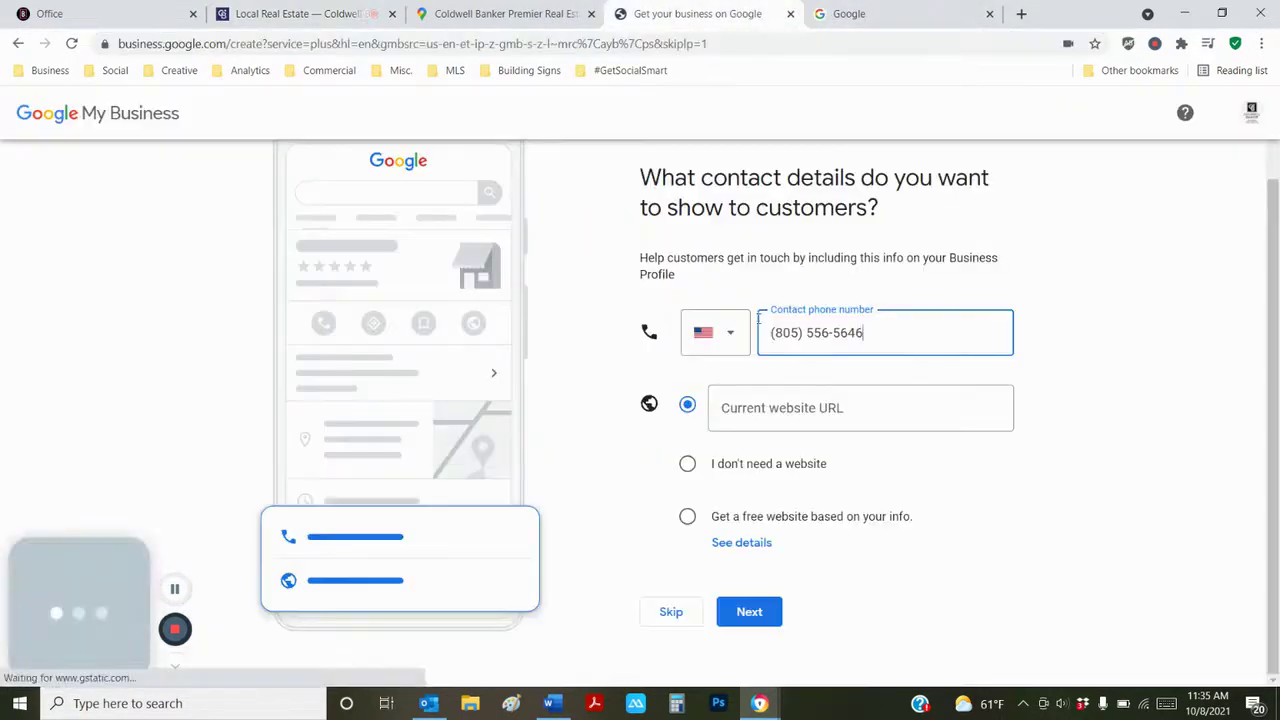
{"action": "left_click", "coordinate": [767, 412]}
{"action": "key", "text": "ctrl+v"}
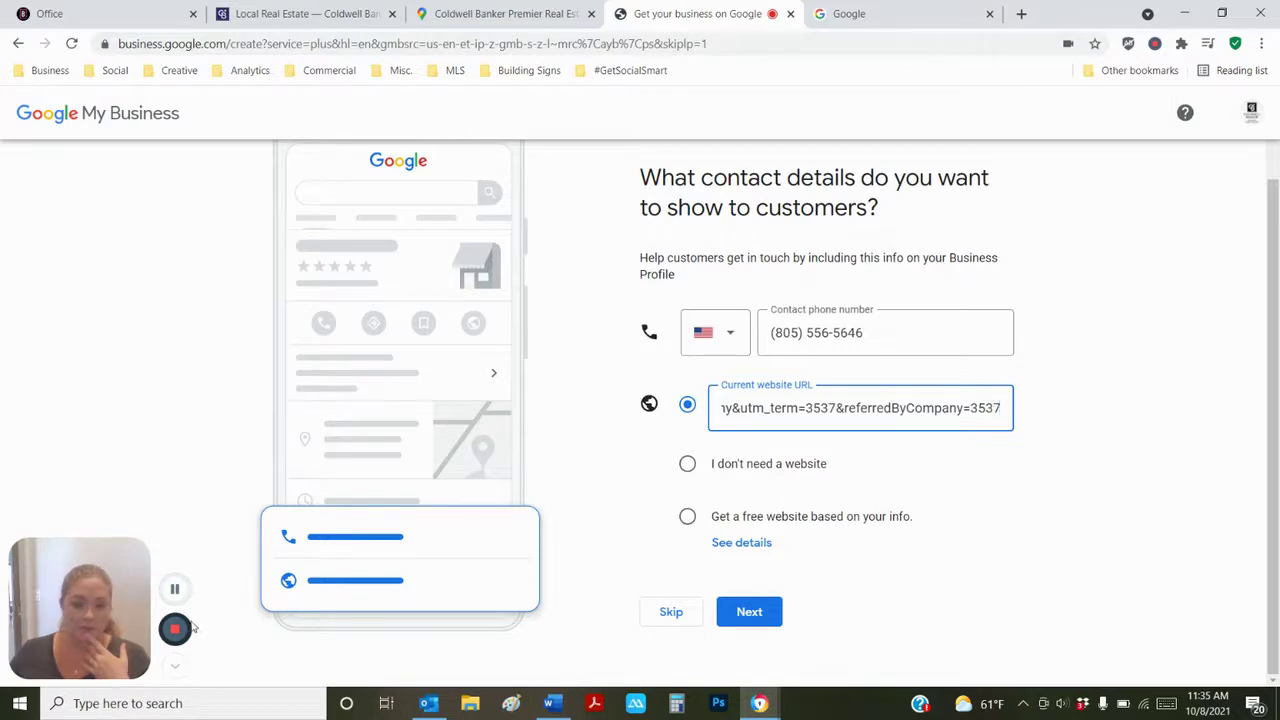
- Open a new blank browser tab
{"action": "left_click", "coordinate": [174, 590]}
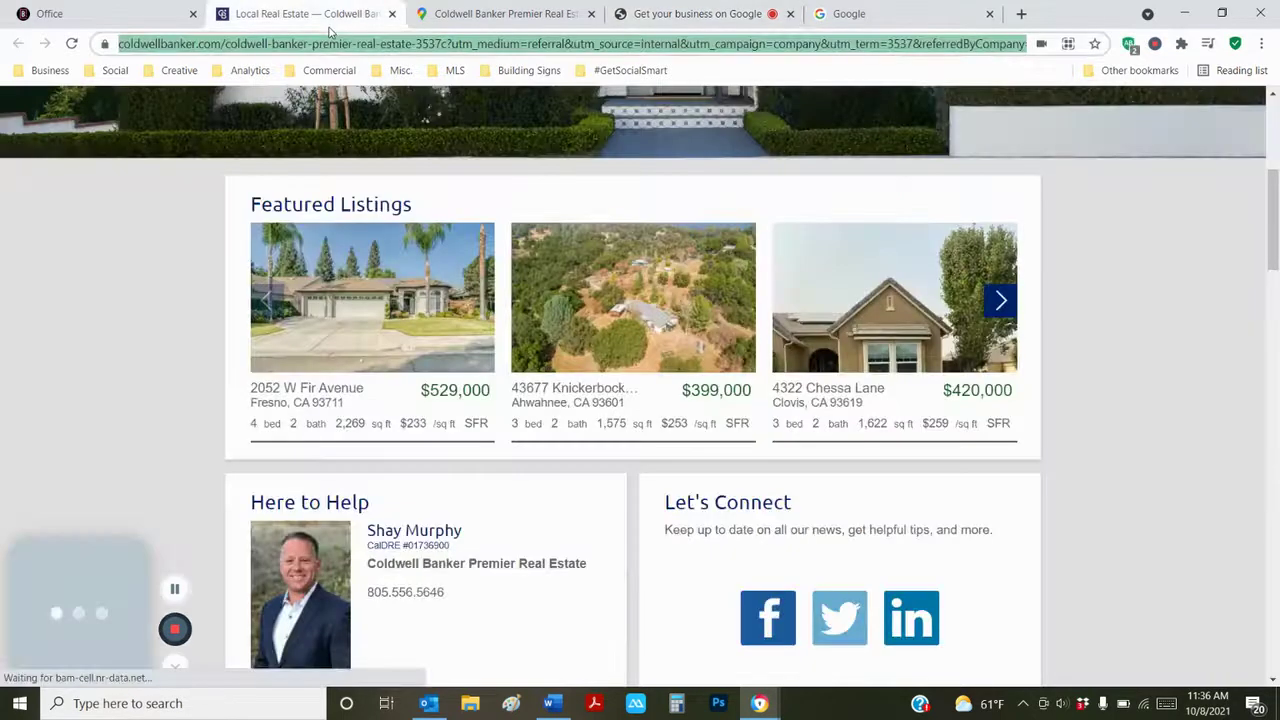
{"action": "left_click", "coordinate": [310, 14]}
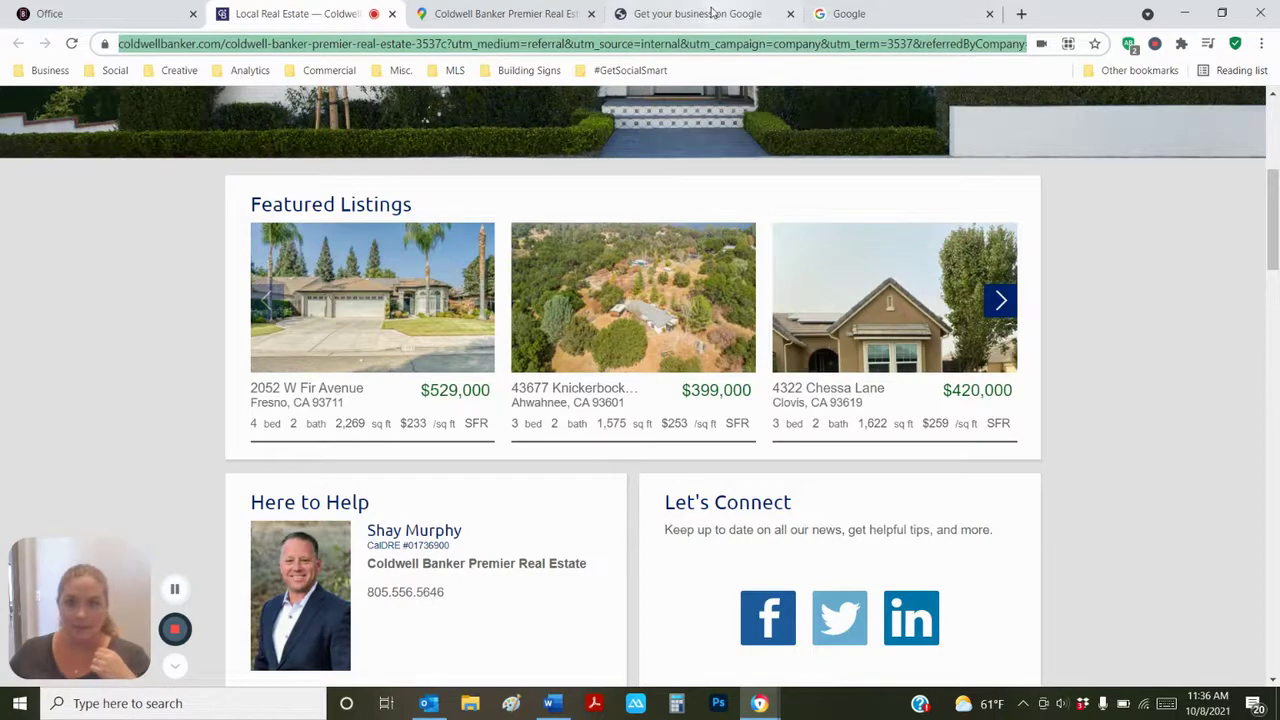
{"action": "left_click", "coordinate": [712, 14]}
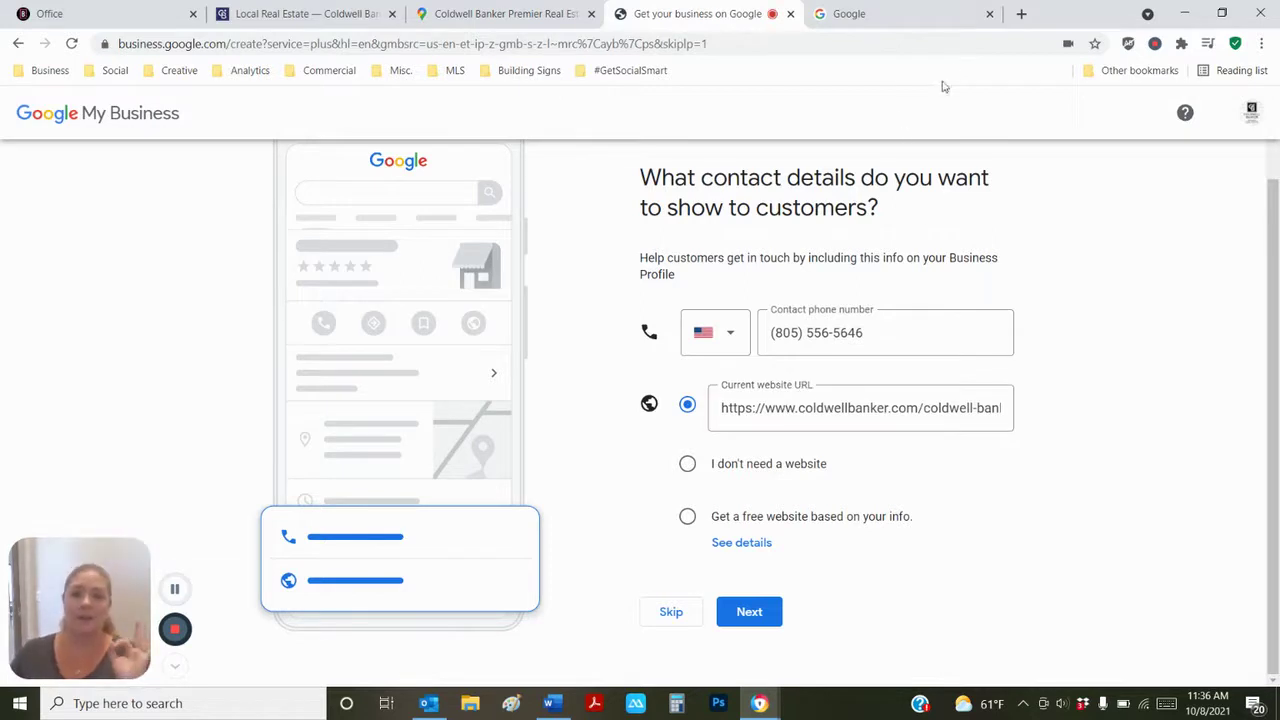
{"action": "left_click", "coordinate": [1022, 13]}
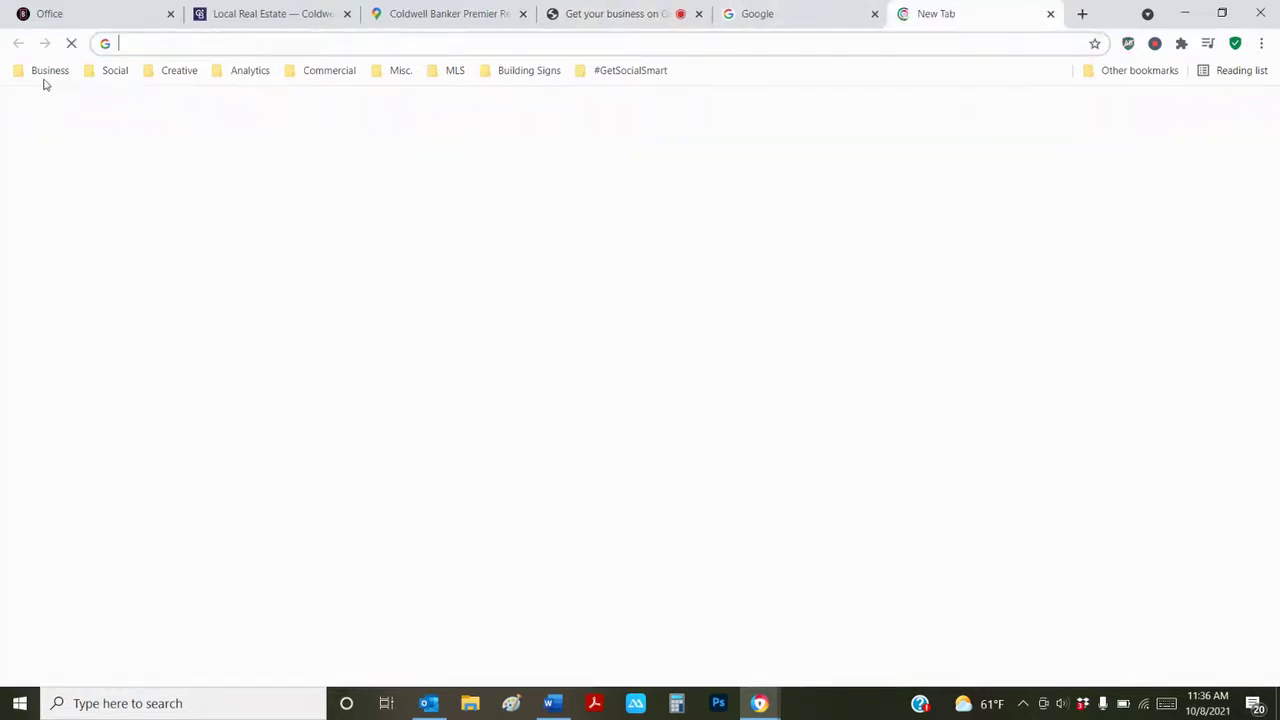
- Through CB Desk's Zap, copy the agent's My Website URL and return to the profile tab
{"action": "left_click", "coordinate": [45, 78]}
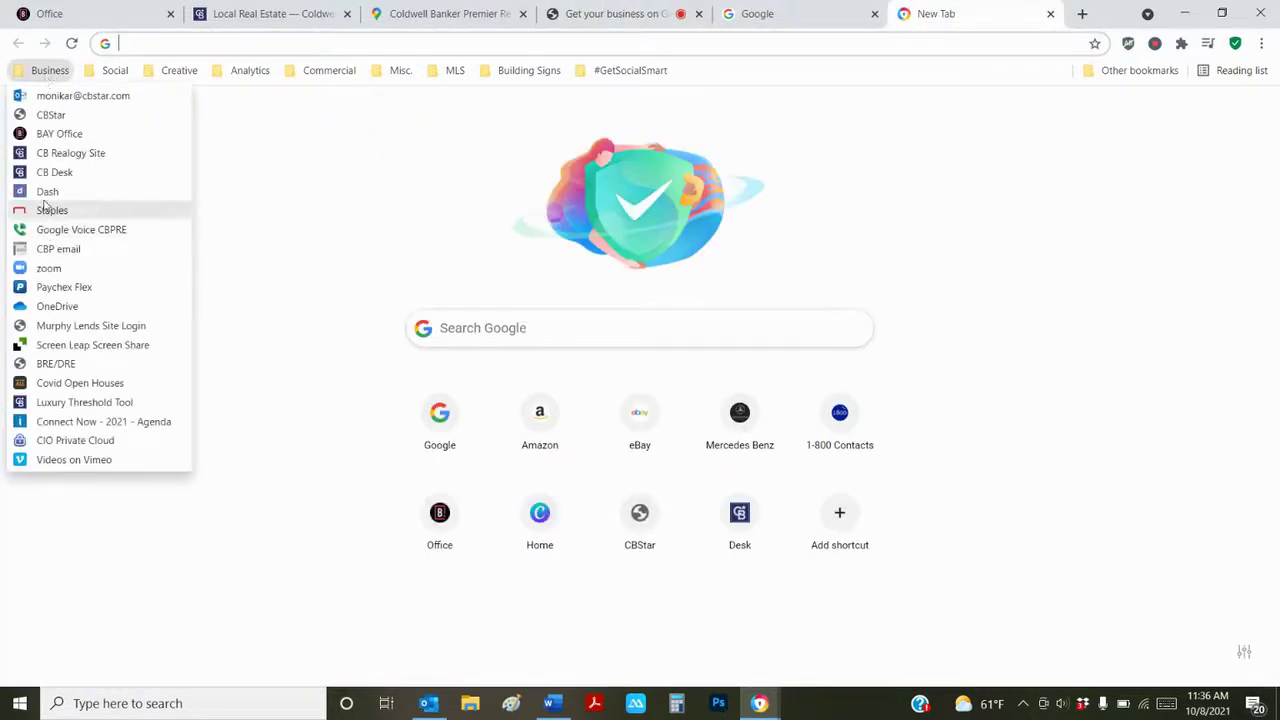
{"action": "left_click", "coordinate": [44, 173]}
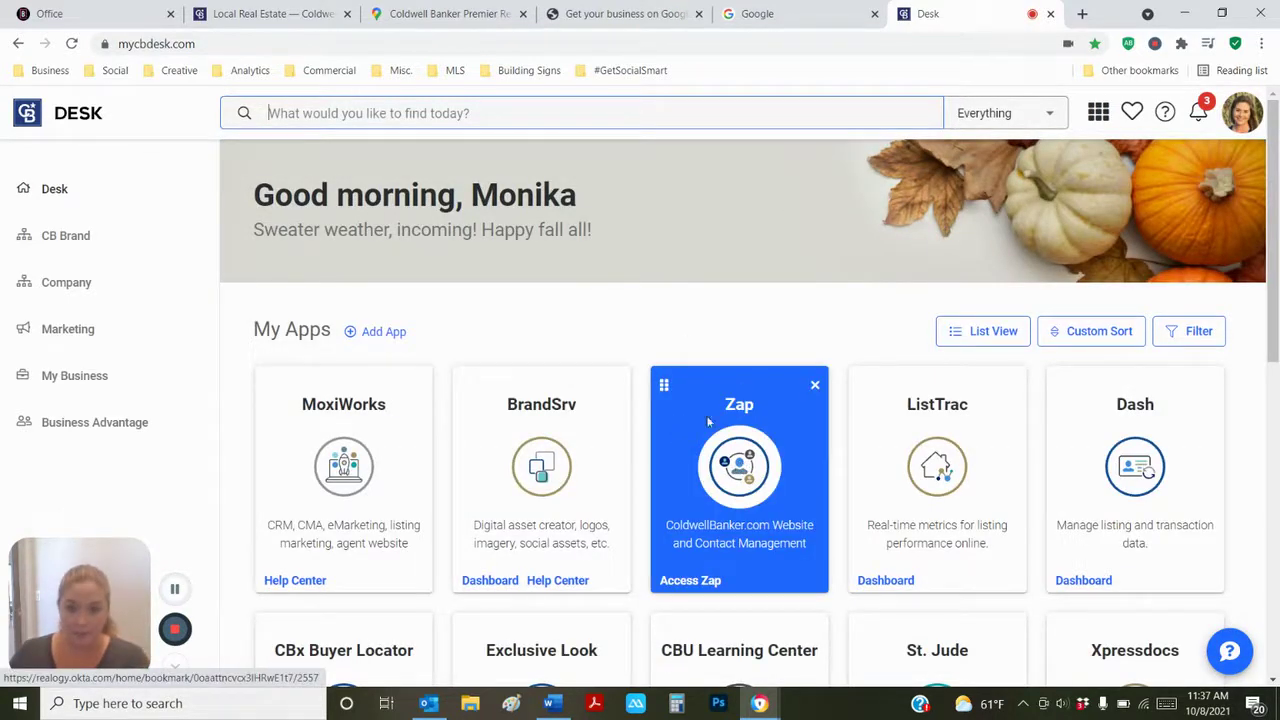
{"action": "left_click", "coordinate": [730, 462]}
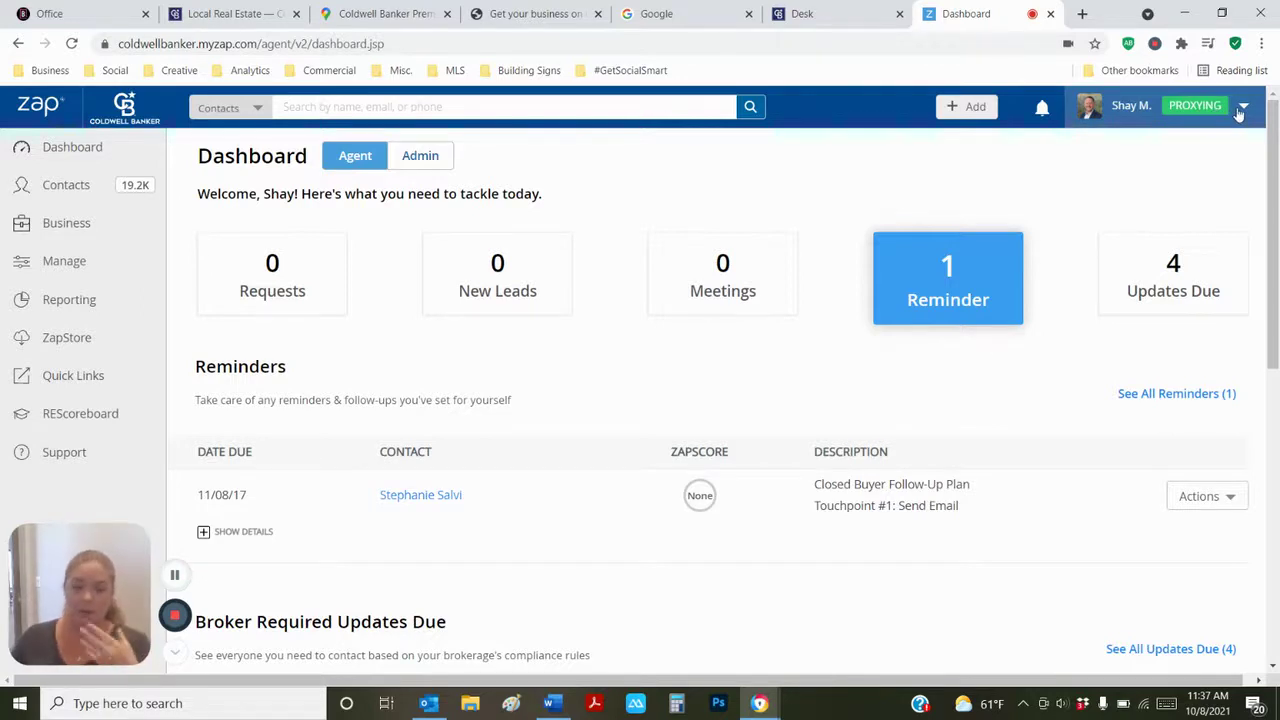
{"action": "left_click", "coordinate": [1241, 109]}
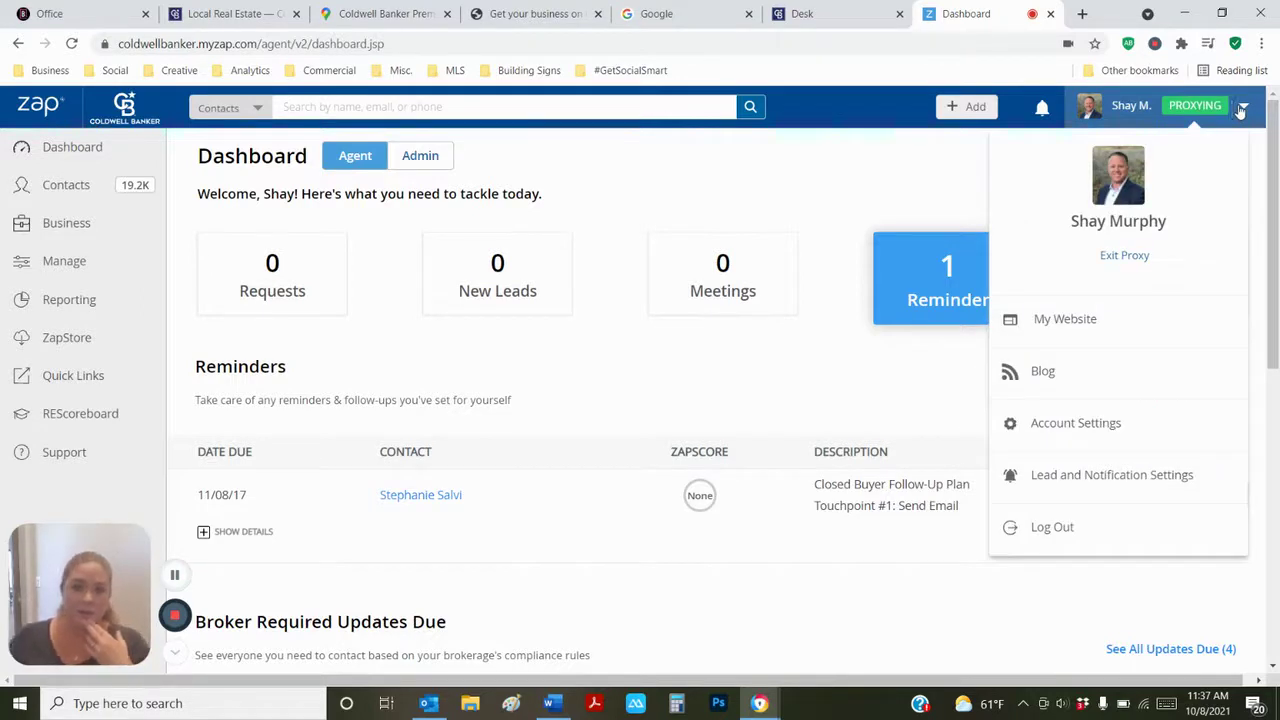
{"action": "left_click", "coordinate": [1075, 326]}
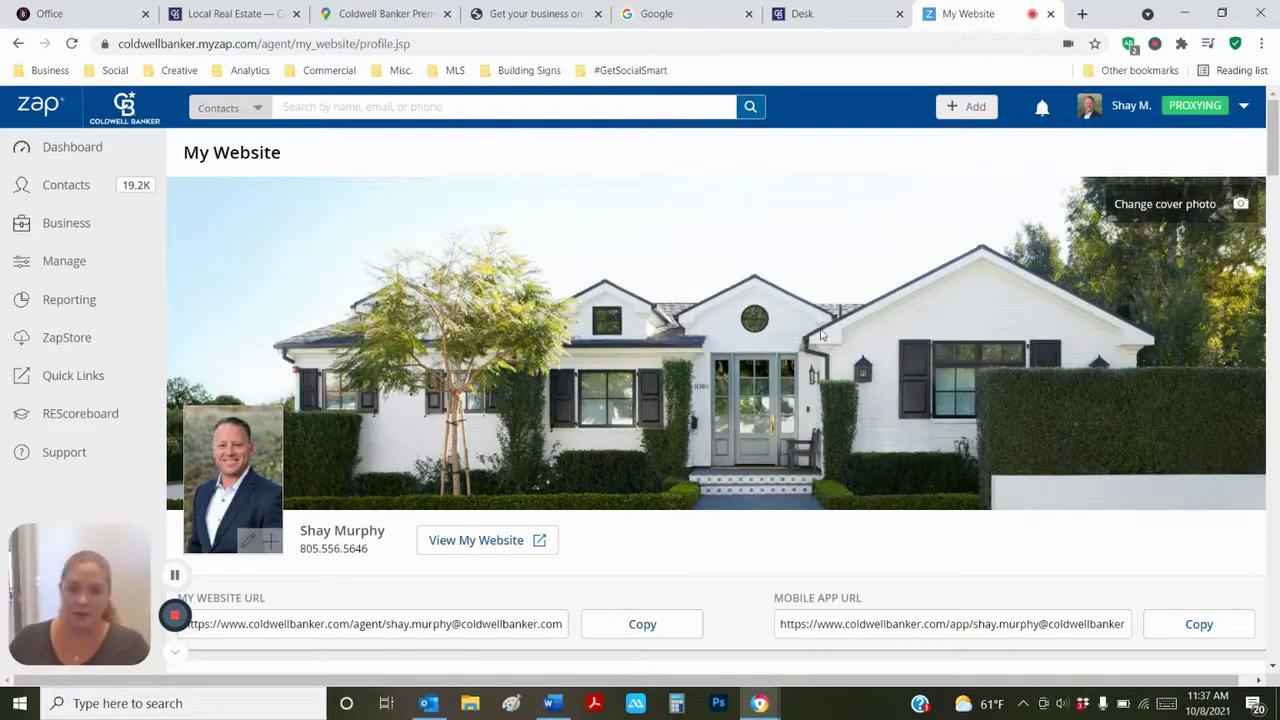
{"action": "scroll", "coordinate": [646, 448], "scroll_direction": "down", "scroll_amount": 1}
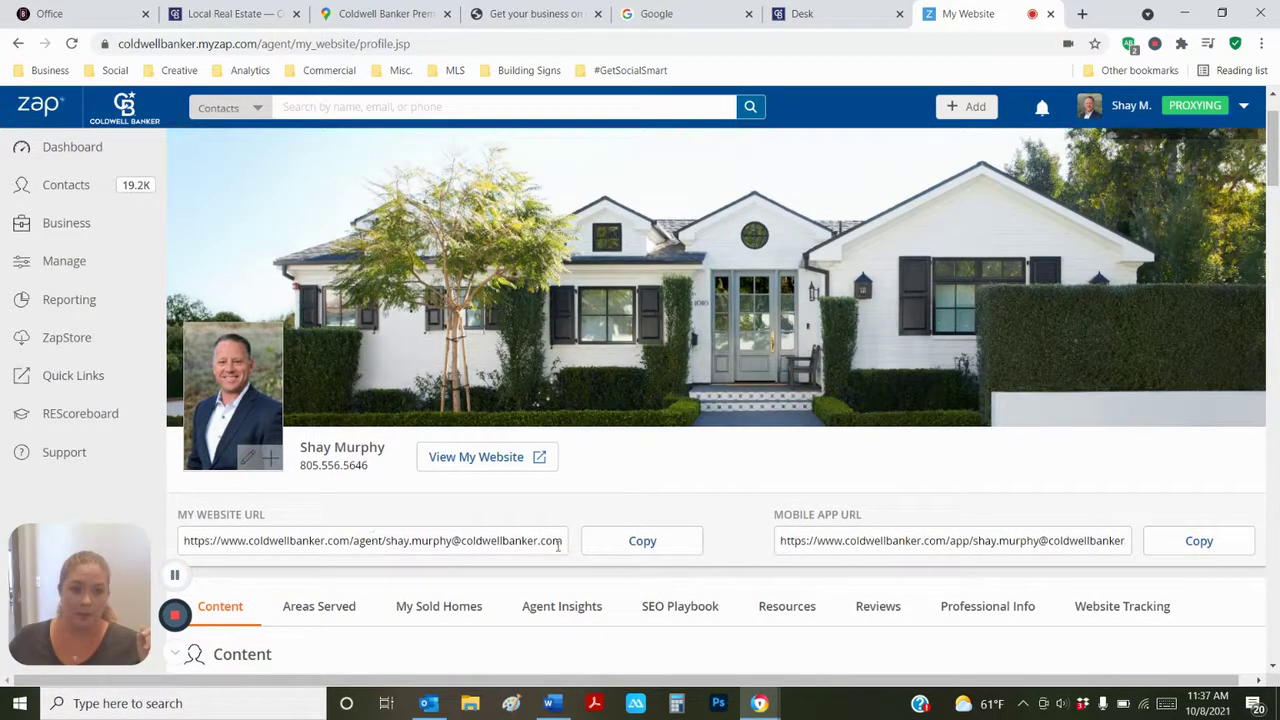
{"action": "left_click", "coordinate": [610, 543]}
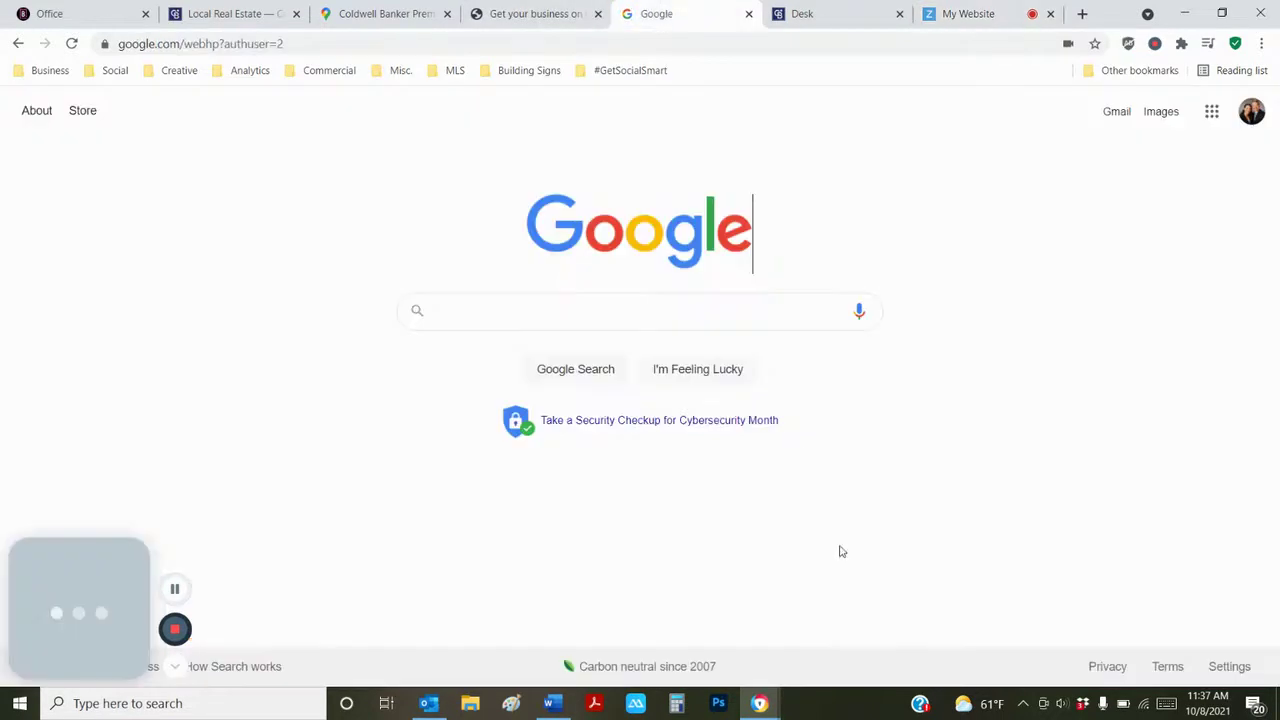
{"action": "left_click", "coordinate": [660, 14]}
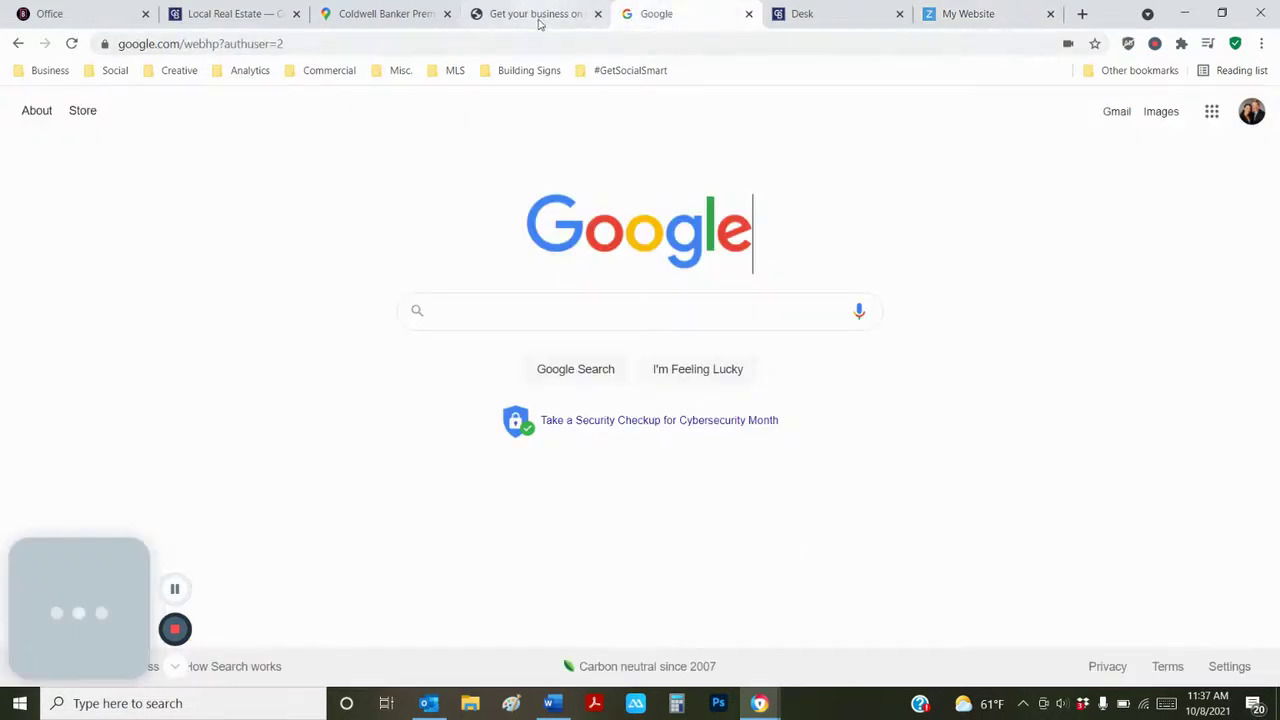
{"action": "left_click", "coordinate": [538, 16]}
- Clear the office URL from the website field and paste the agent's personal page link
{"action": "left_click_drag", "start_coordinate": [719, 410], "coordinate": [1031, 410]}
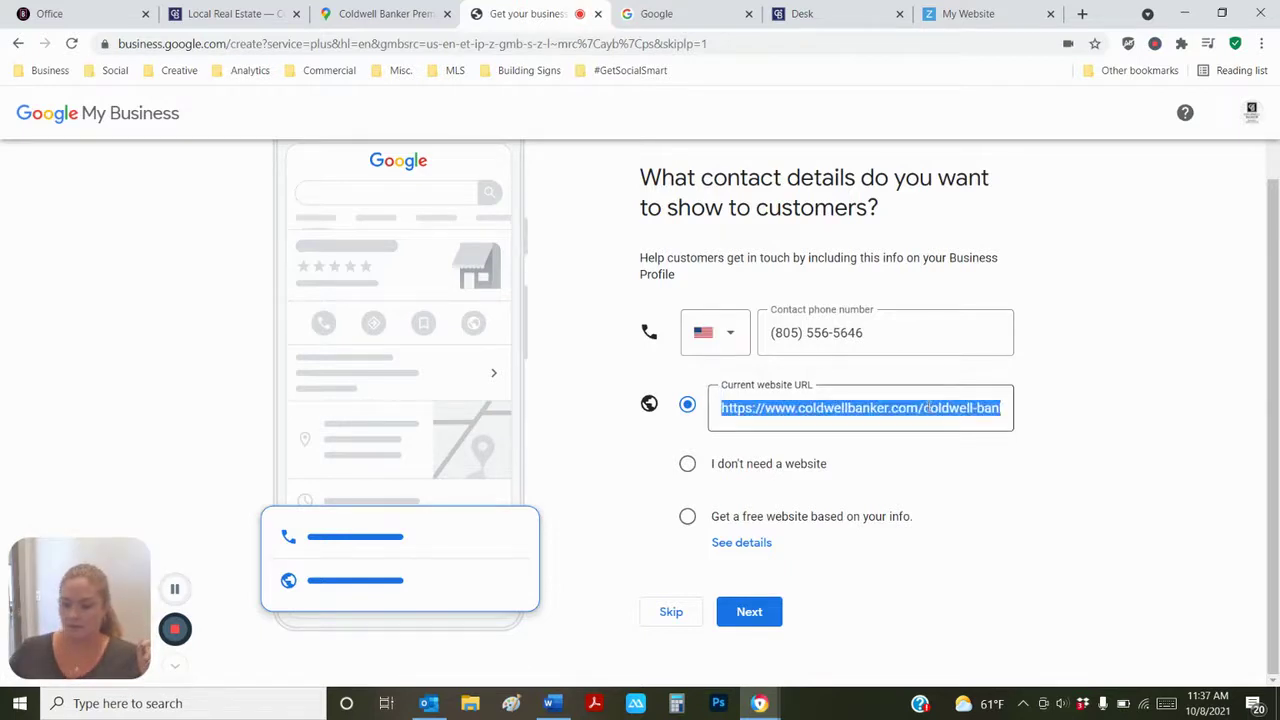
{"action": "left_click", "coordinate": [938, 408]}
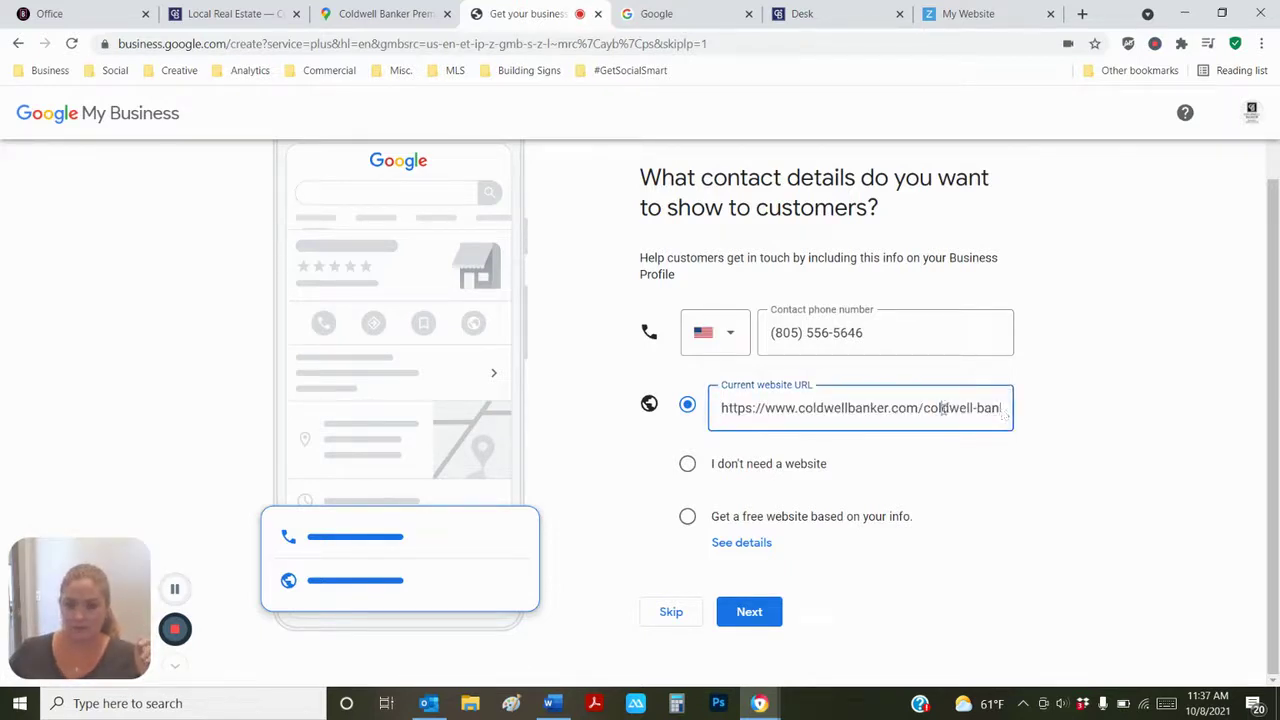
{"action": "left_click_drag", "start_coordinate": [995, 407], "coordinate": [689, 416]}
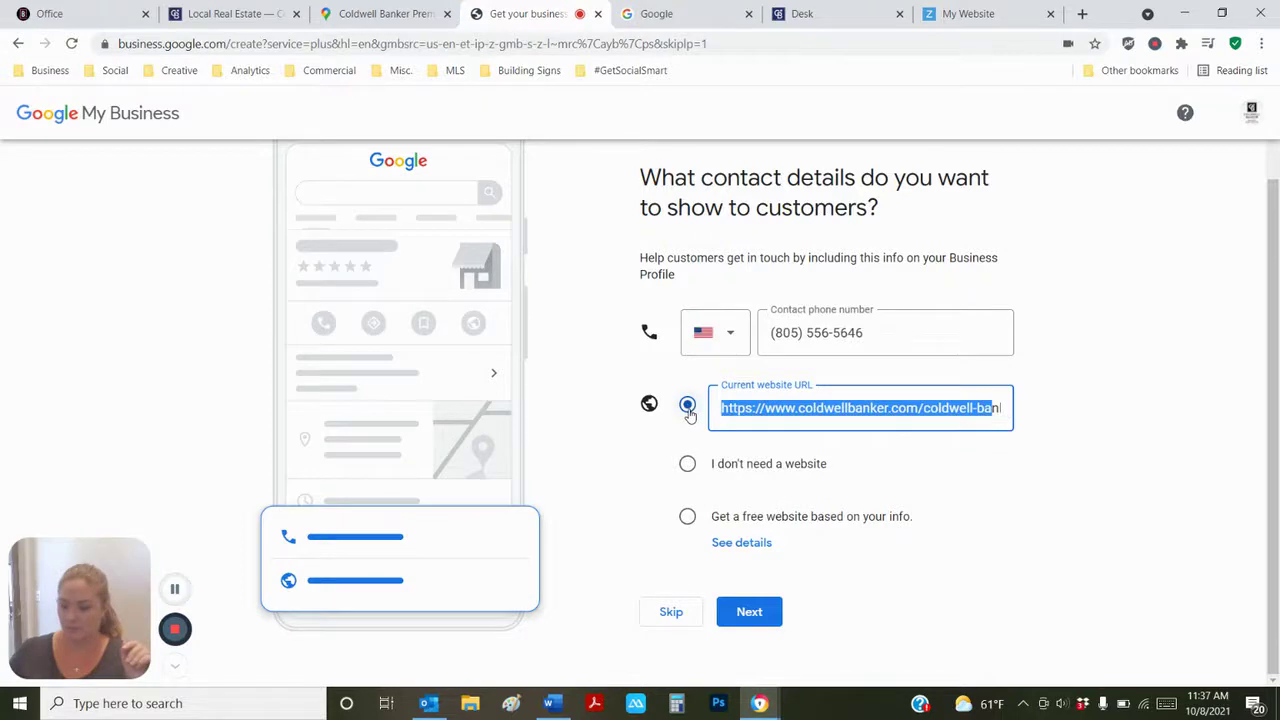
{"action": "key", "text": "BackSpace"}
{"action": "key", "text": "Delete"}
{"action": "key", "text": "Delete"}
{"action": "key", "text": "Delete"}
{"action": "key", "text": "Delete"}
{"action": "key", "text": "Delete"}
{"action": "key", "text": "Delete"}
{"action": "key", "text": "Delete"}
{"action": "key", "text": "Delete"}
{"action": "key", "text": "Delete"}
{"action": "key", "text": "Delete"}
{"action": "key", "text": "Delete"}
{"action": "key", "text": "Delete"}
{"action": "key", "text": "Delete"}
{"action": "key", "text": "Delete"}
{"action": "key", "text": "Delete"}
{"action": "key", "text": "Delete"}
{"action": "key", "text": "Delete"}
{"action": "key", "text": "Delete"}
{"action": "key", "text": "Delete"}
{"action": "key", "text": "Delete"}
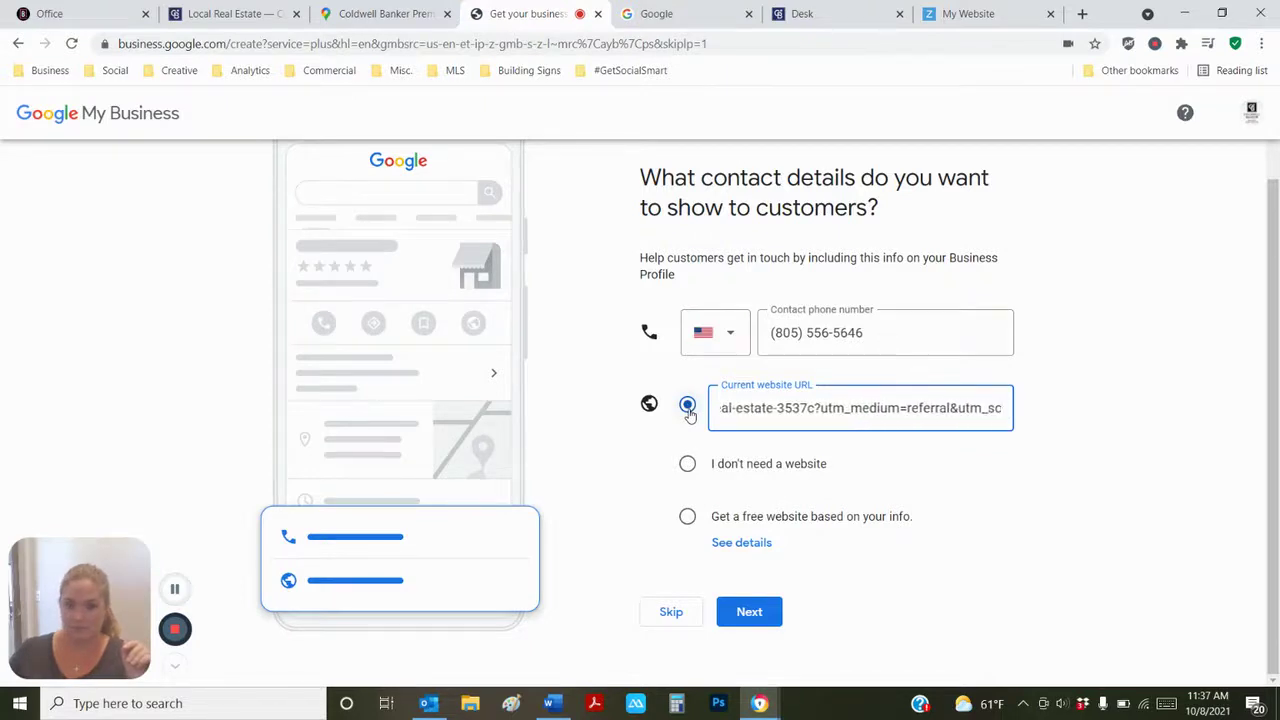
{"action": "key", "text": "Delete"}
{"action": "key", "text": "Delete"}
{"action": "key", "text": "Delete"}
{"action": "key", "text": "Delete"}
{"action": "key", "text": "Delete"}
{"action": "key", "text": "Delete"}
{"action": "key", "text": "Delete"}
{"action": "key", "text": "Delete"}
{"action": "key", "text": "Delete"}
{"action": "key", "text": "Delete"}
{"action": "key", "text": "Delete"}
{"action": "key", "text": "Delete"}
{"action": "key", "text": "Delete"}
{"action": "key", "text": "Delete"}
{"action": "key", "text": "Delete"}
{"action": "key", "text": "Delete"}
{"action": "key", "text": "Delete"}
{"action": "key", "text": "Delete"}
{"action": "key", "text": "Delete"}
{"action": "key", "text": "Delete"}
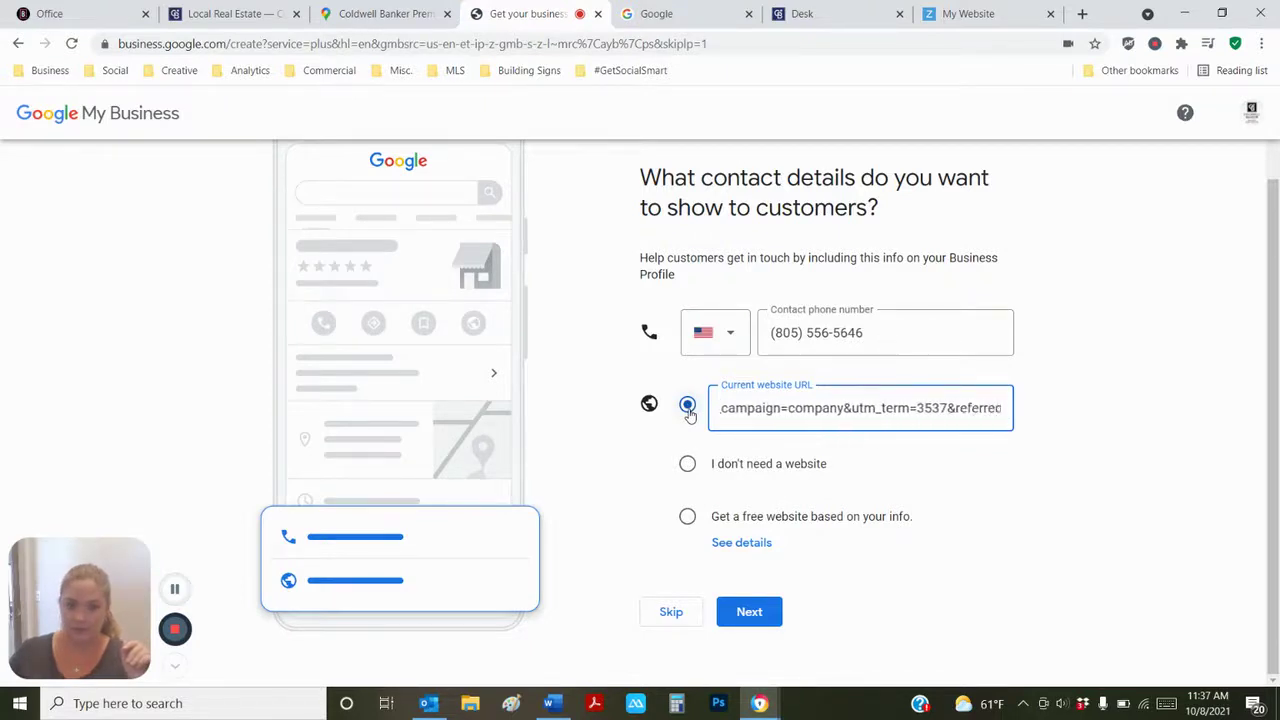
{"action": "key", "text": "Delete"}
{"action": "key", "text": "Delete"}
{"action": "key", "text": "Delete"}
{"action": "key", "text": "Delete"}
{"action": "key", "text": "Delete"}
{"action": "key", "text": "Delete"}
{"action": "key", "text": "Delete"}
{"action": "key", "text": "Delete"}
{"action": "key", "text": "Delete"}
{"action": "key", "text": "Delete"}
{"action": "key", "text": "Delete"}
{"action": "key", "text": "Delete"}
{"action": "key", "text": "Delete"}
{"action": "key", "text": "Delete"}
{"action": "key", "text": "Delete"}
{"action": "key", "text": "Delete"}
{"action": "key", "text": "Delete"}
{"action": "key", "text": "Delete"}
{"action": "key", "text": "Delete"}
{"action": "key", "text": "Delete"}
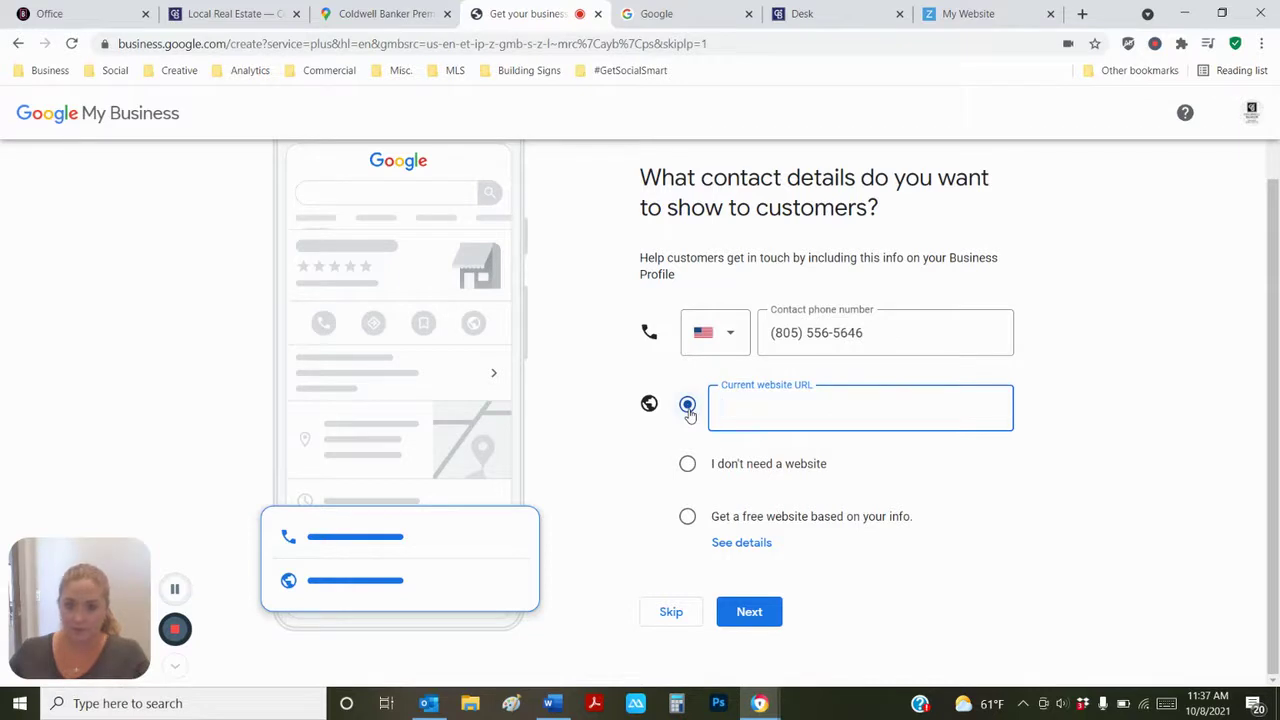
{"action": "key", "text": "ctrl+v"}
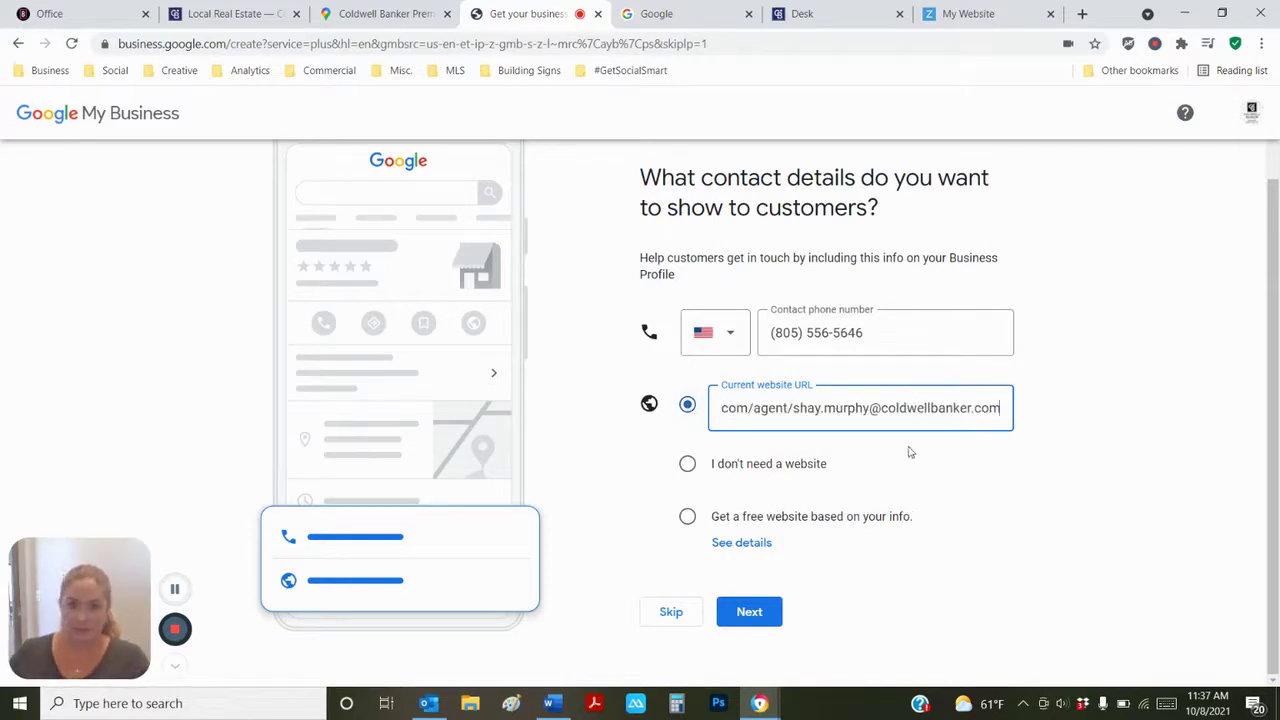
{"action": "left_click", "coordinate": [1145, 427]}
- Save the contact details and continue past the 'You're now verified' page
{"action": "left_click", "coordinate": [745, 616]}
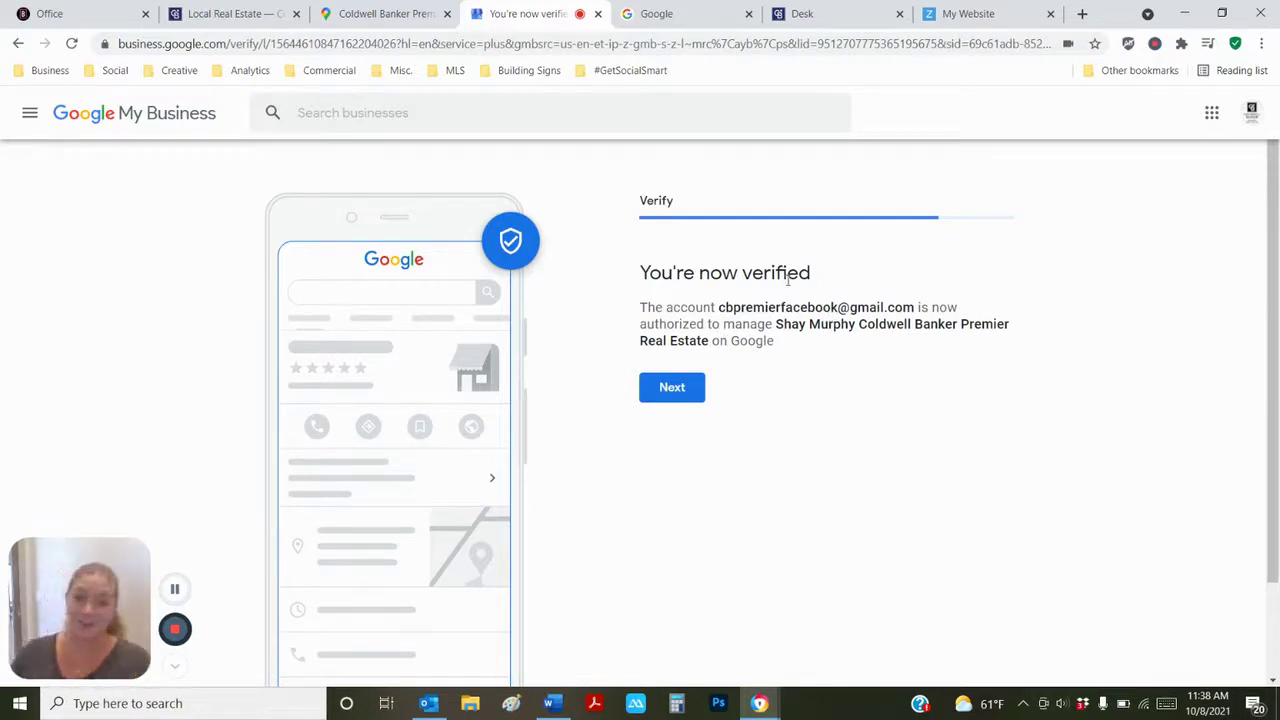
{"action": "left_click", "coordinate": [674, 390]}
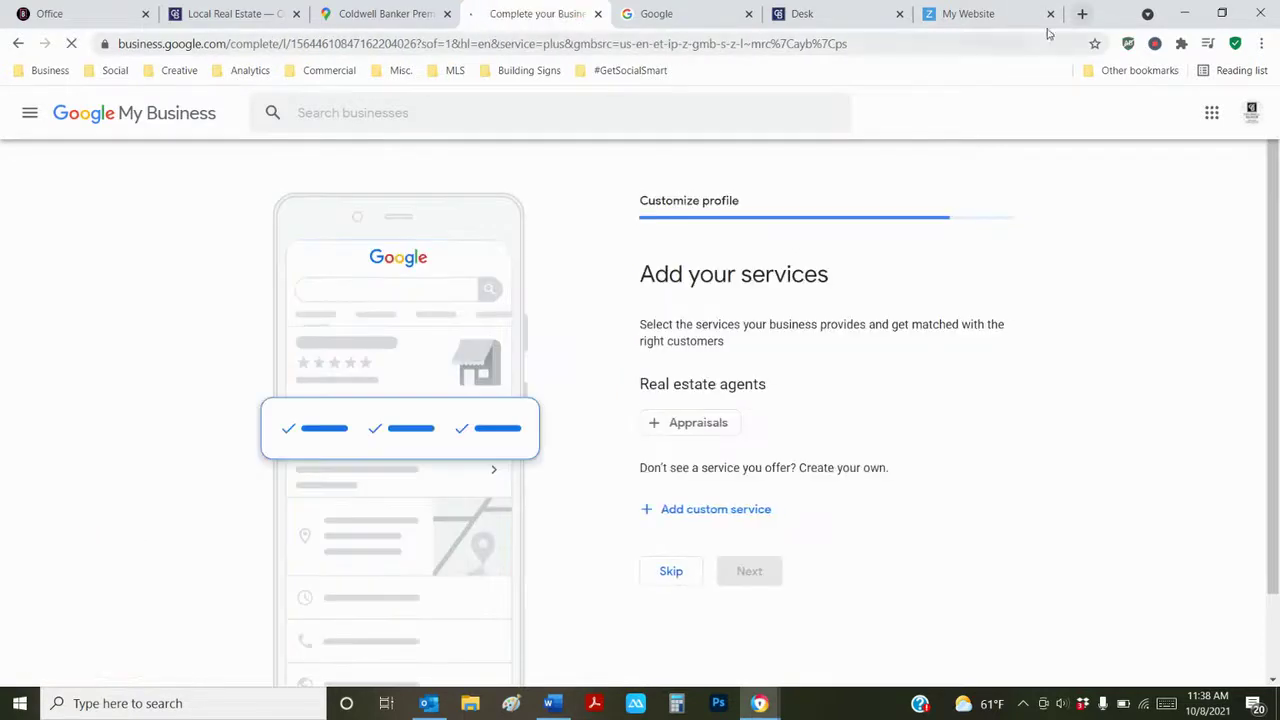
- Close the My Website, Desk and extra Google tabs, then skip Add your services
{"action": "left_click", "coordinate": [1050, 13]}
{"action": "left_click", "coordinate": [1050, 13]}
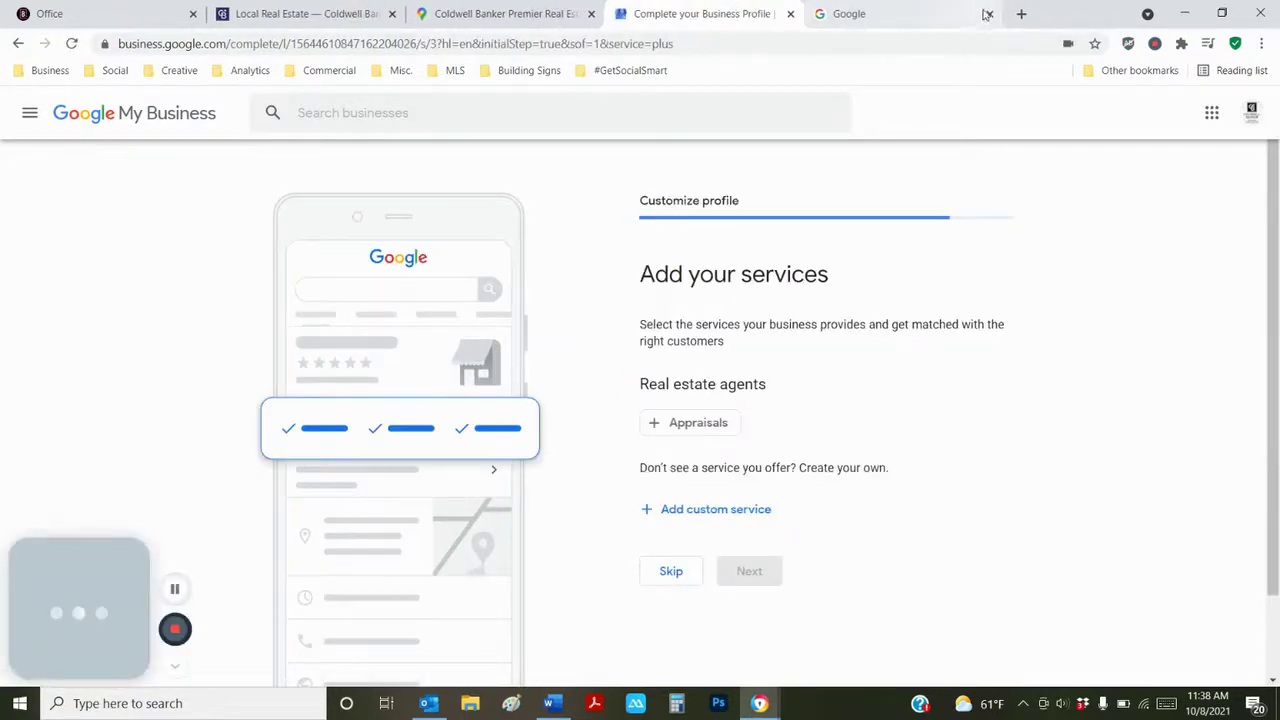
{"action": "left_click", "coordinate": [990, 14]}
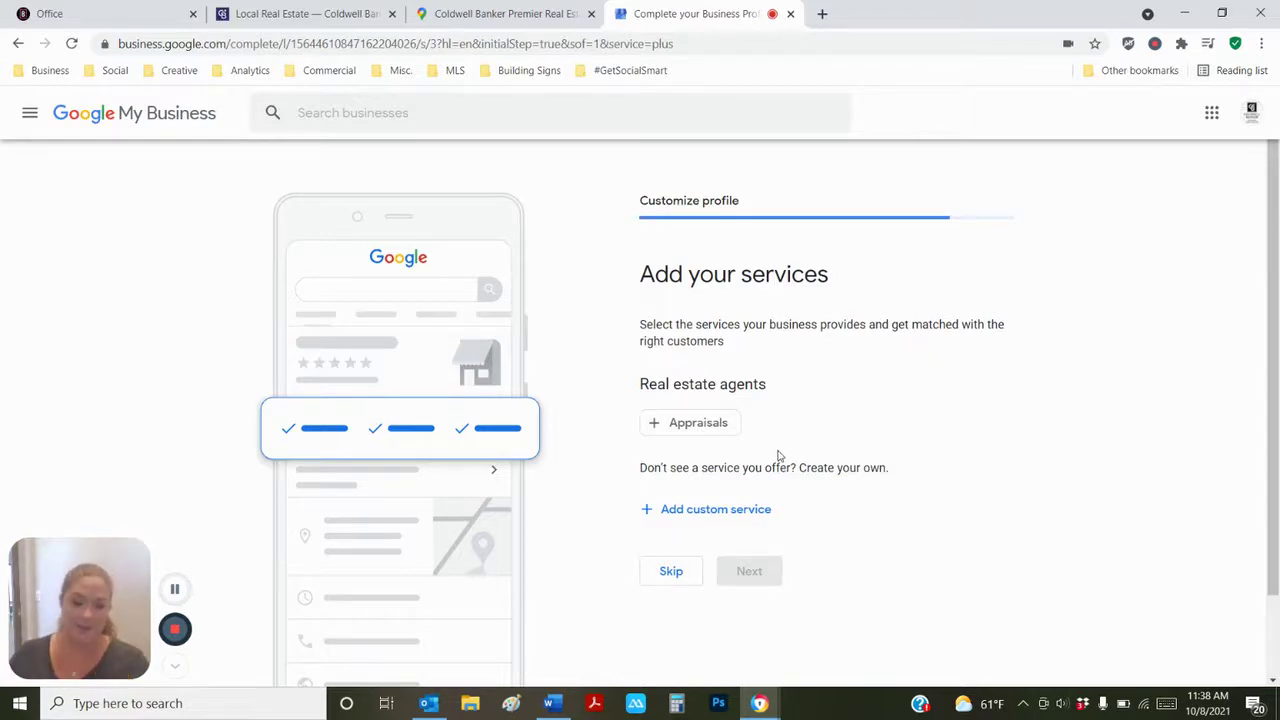
{"action": "left_click", "coordinate": [689, 584]}
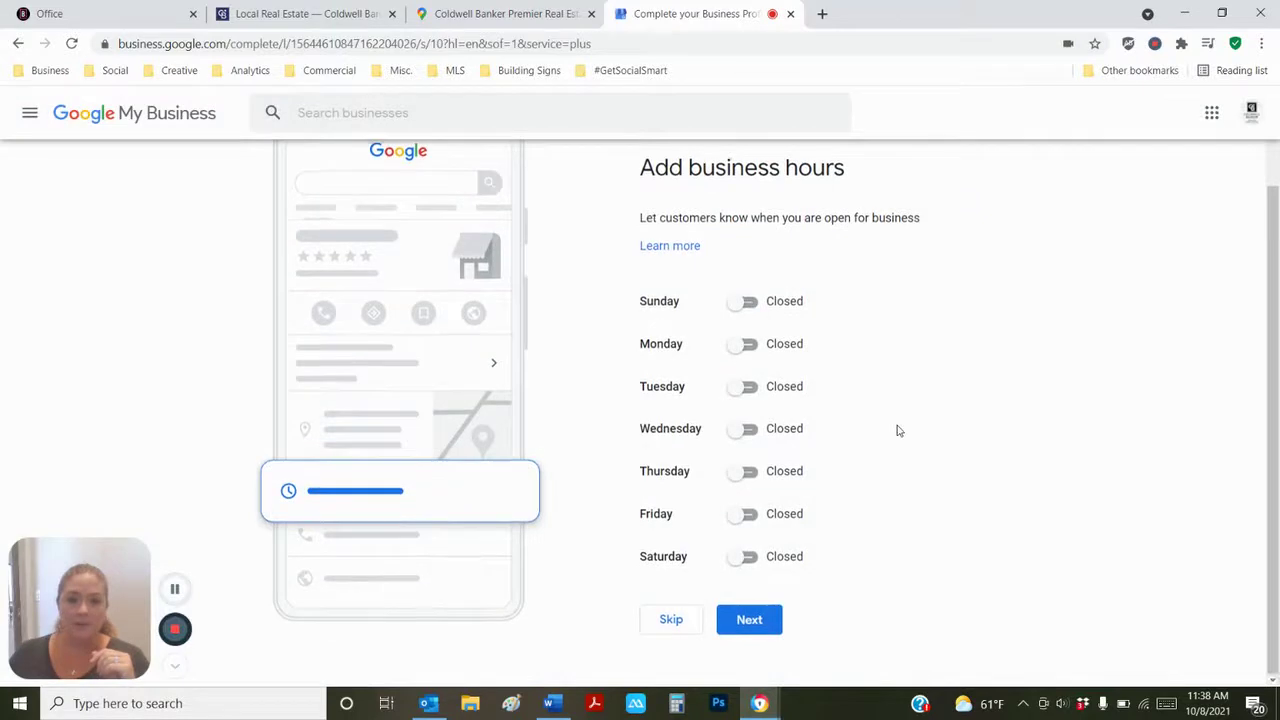
- Open Monday and Tuesday from 8:30 AM to 5:00 PM
{"action": "left_click", "coordinate": [747, 428]}
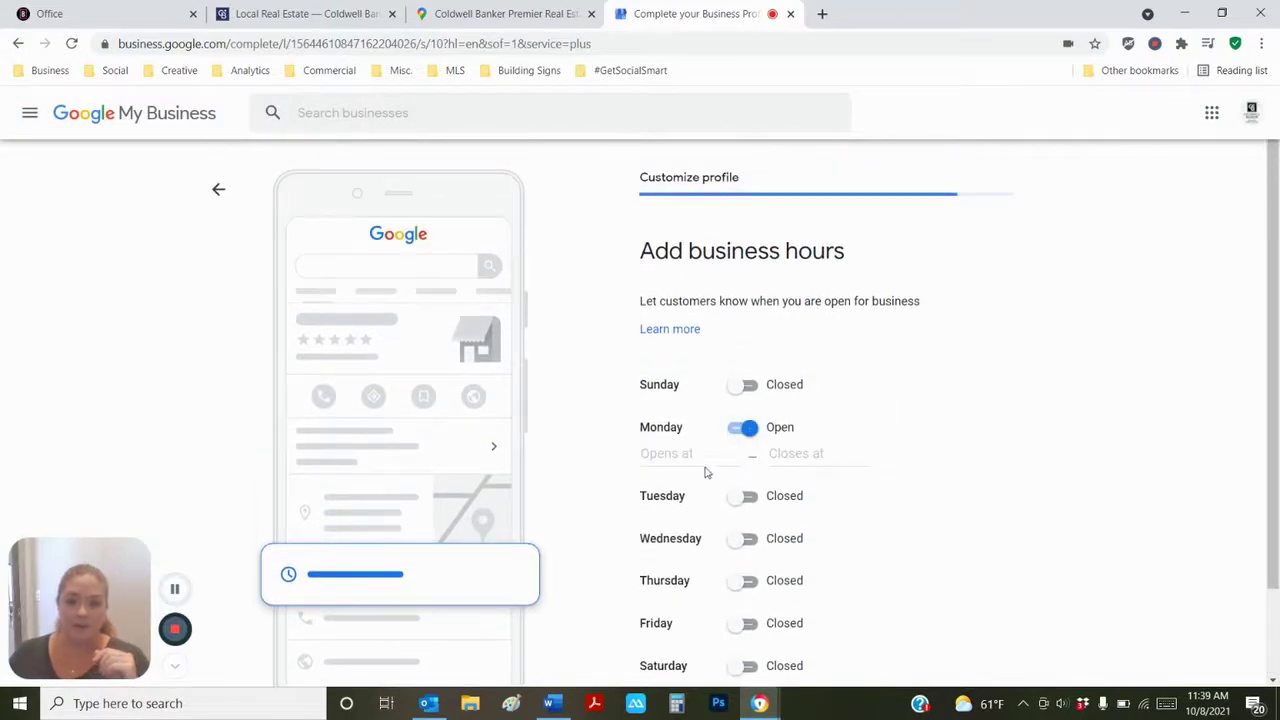
{"action": "left_click", "coordinate": [698, 456]}
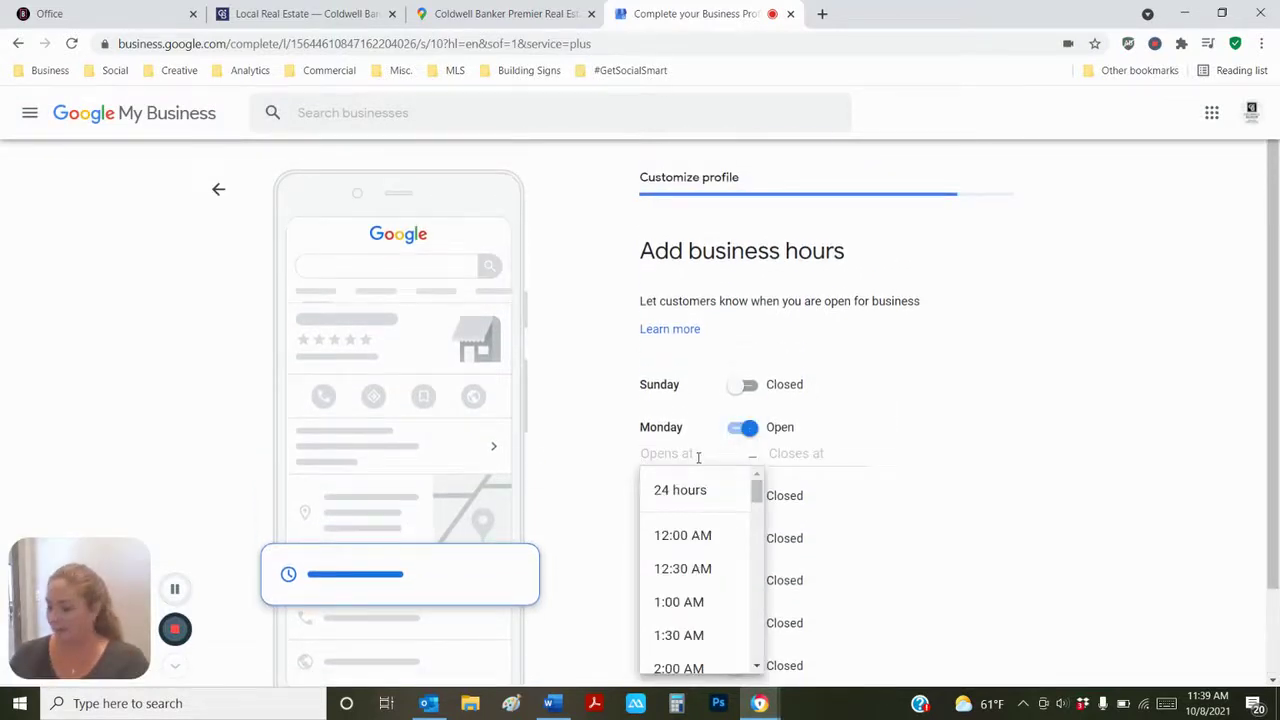
{"action": "type", "text": "8"}
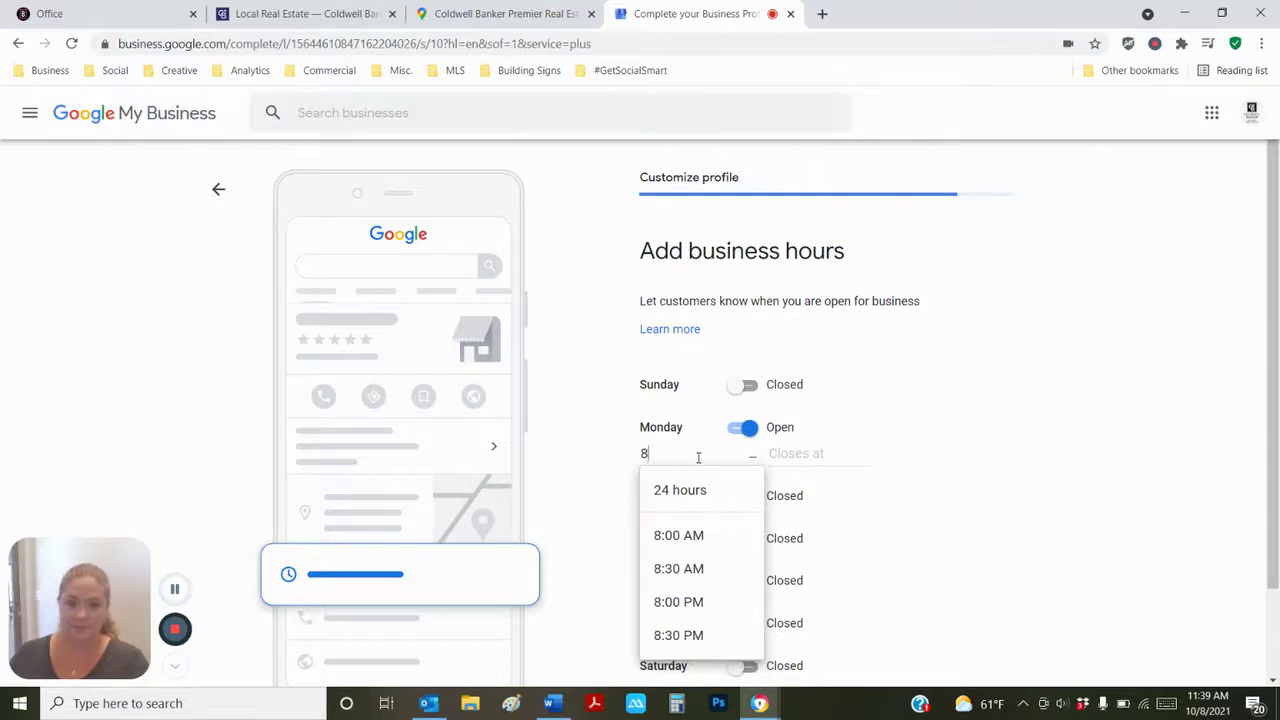
{"action": "left_click", "coordinate": [690, 568]}
{"action": "left_click", "coordinate": [787, 455]}
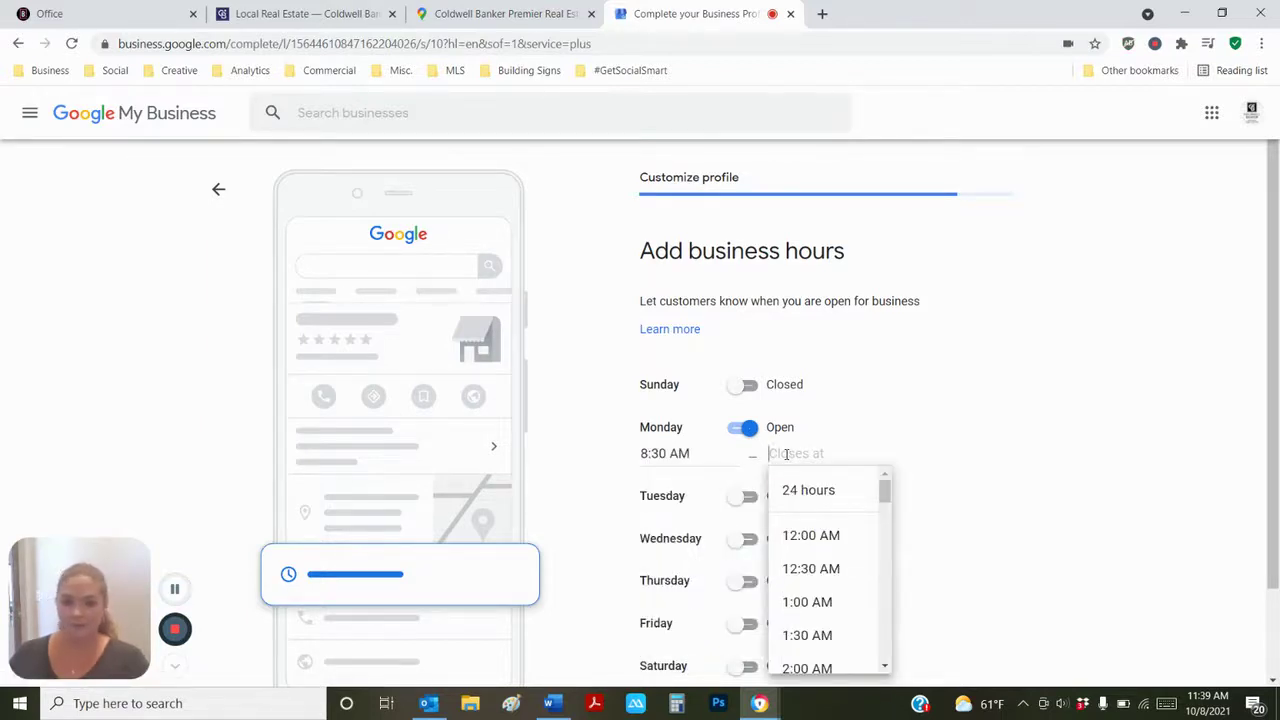
{"action": "type", "text": "5"}
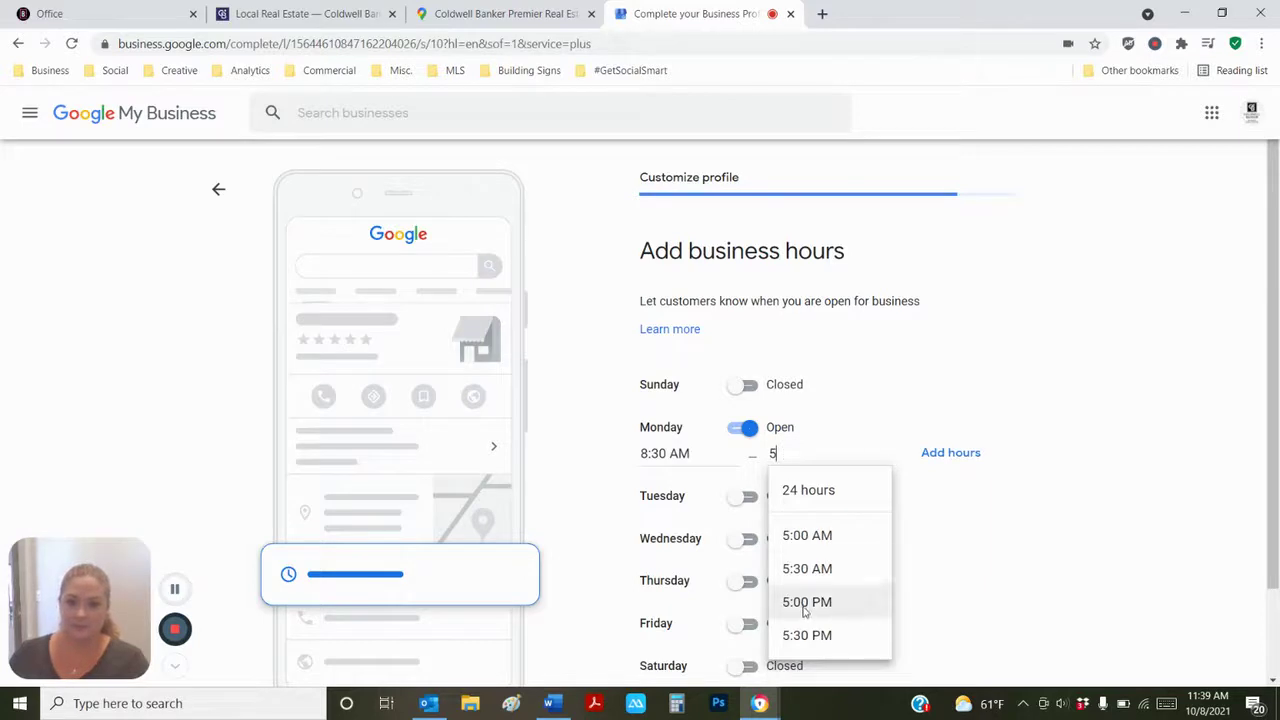
{"action": "left_click", "coordinate": [806, 610]}
{"action": "left_click", "coordinate": [749, 498]}
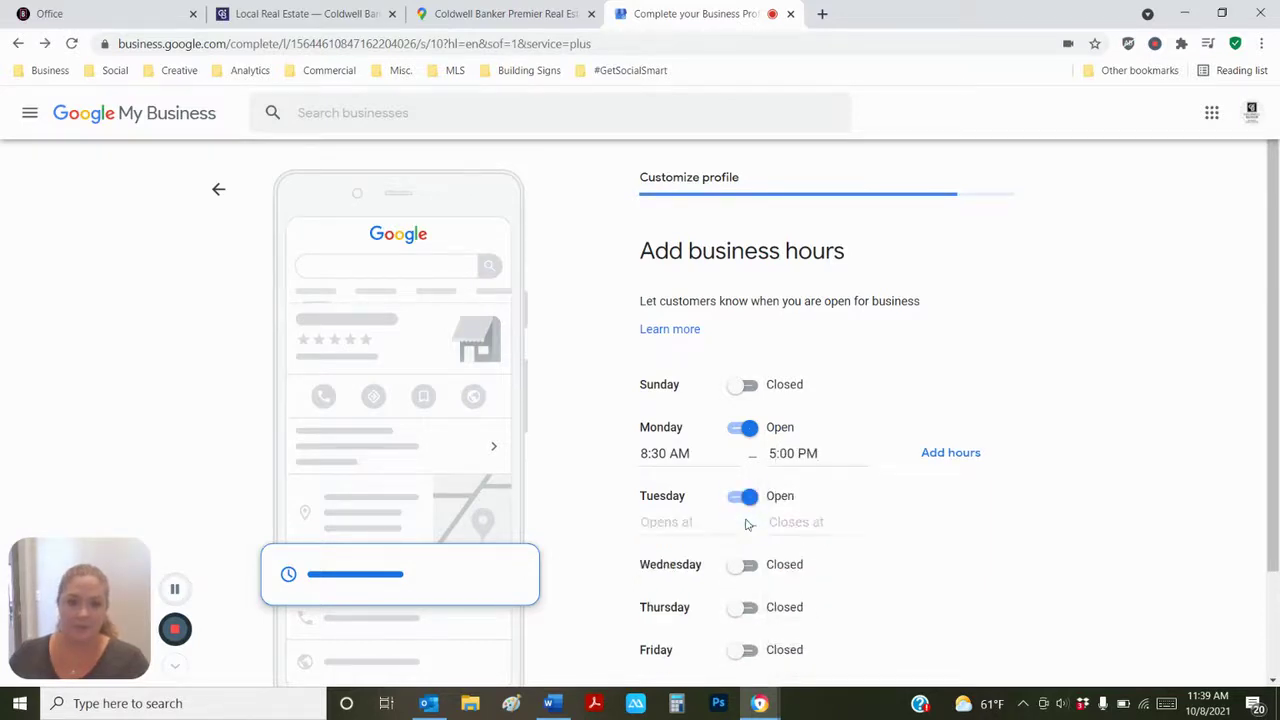
{"action": "left_click", "coordinate": [698, 521]}
{"action": "type", "text": "8"}
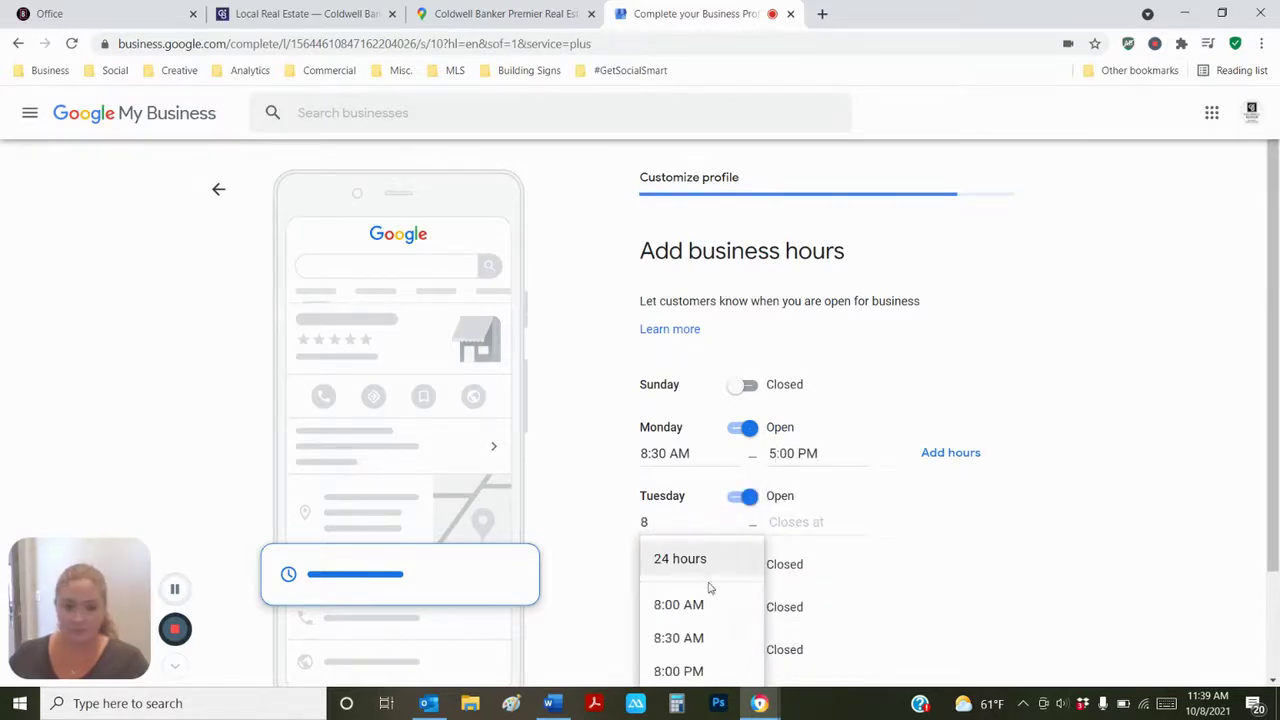
{"action": "left_click", "coordinate": [710, 637]}
{"action": "left_click", "coordinate": [779, 522]}
{"action": "type", "text": "5"}
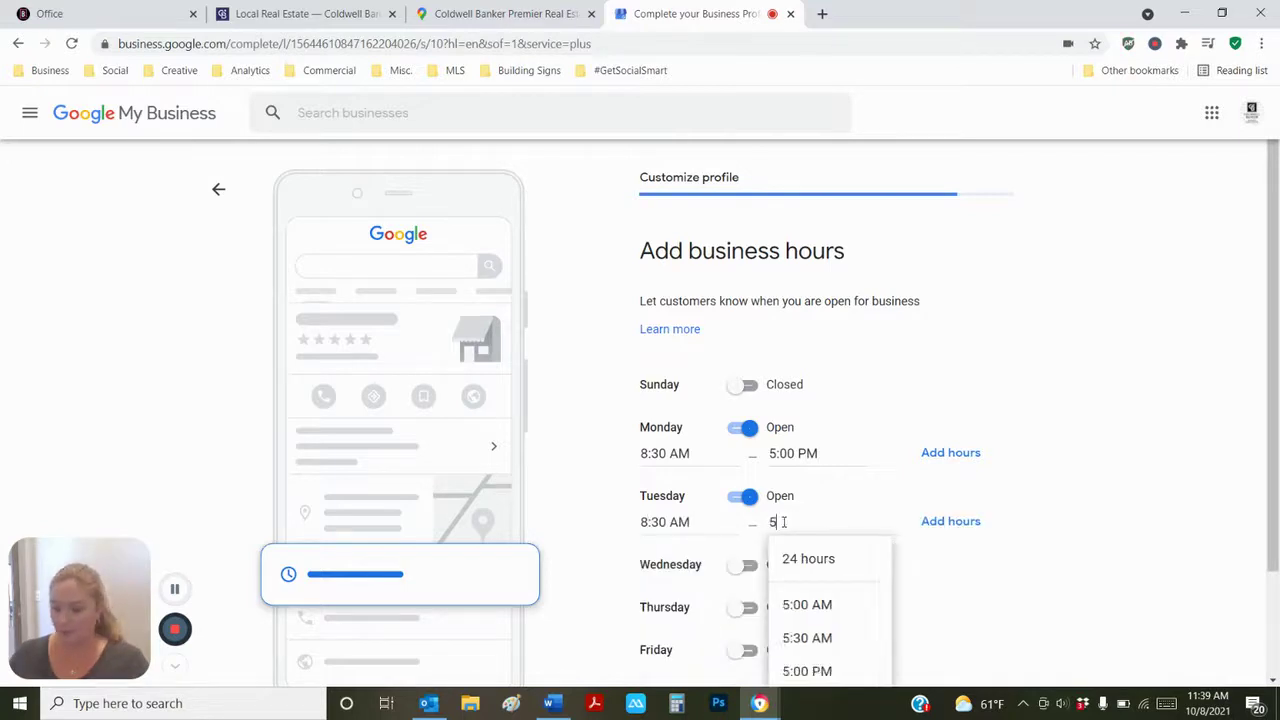
{"action": "left_click", "coordinate": [805, 671]}
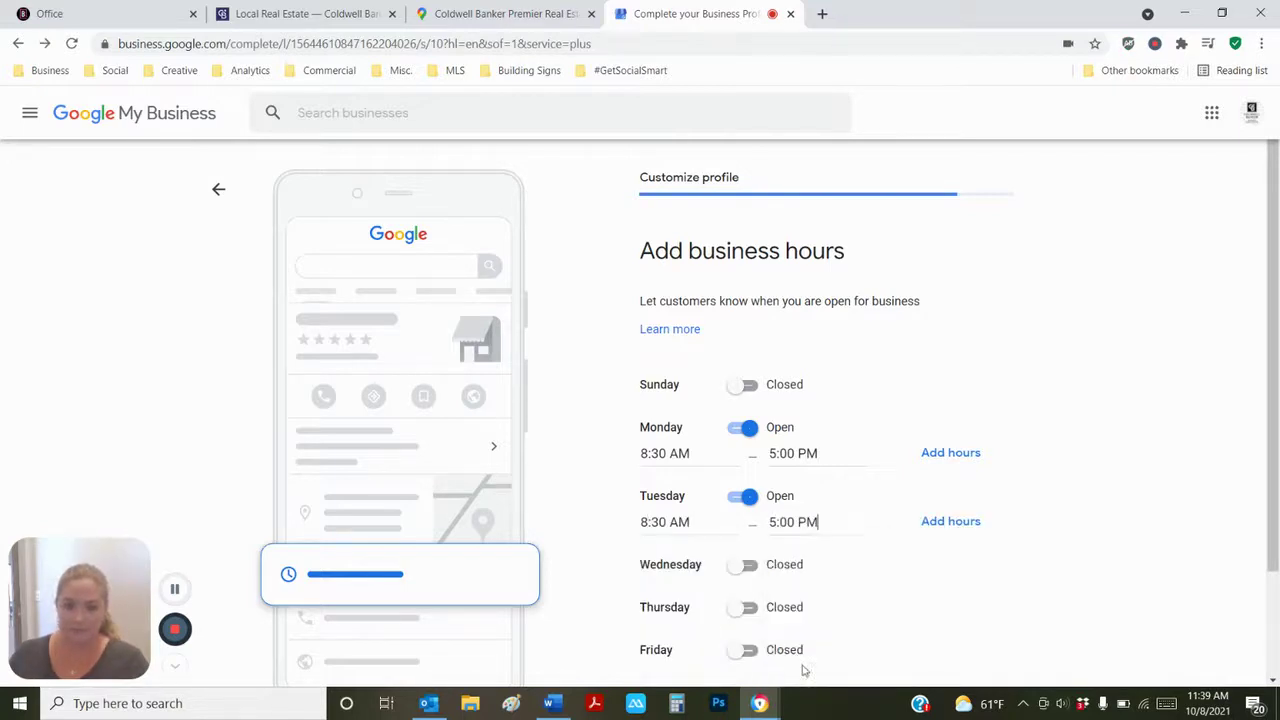
- Open Wednesday and Thursday from 8:30 AM to 5:00 PM
{"action": "left_click", "coordinate": [745, 565]}
{"action": "left_click", "coordinate": [672, 592]}
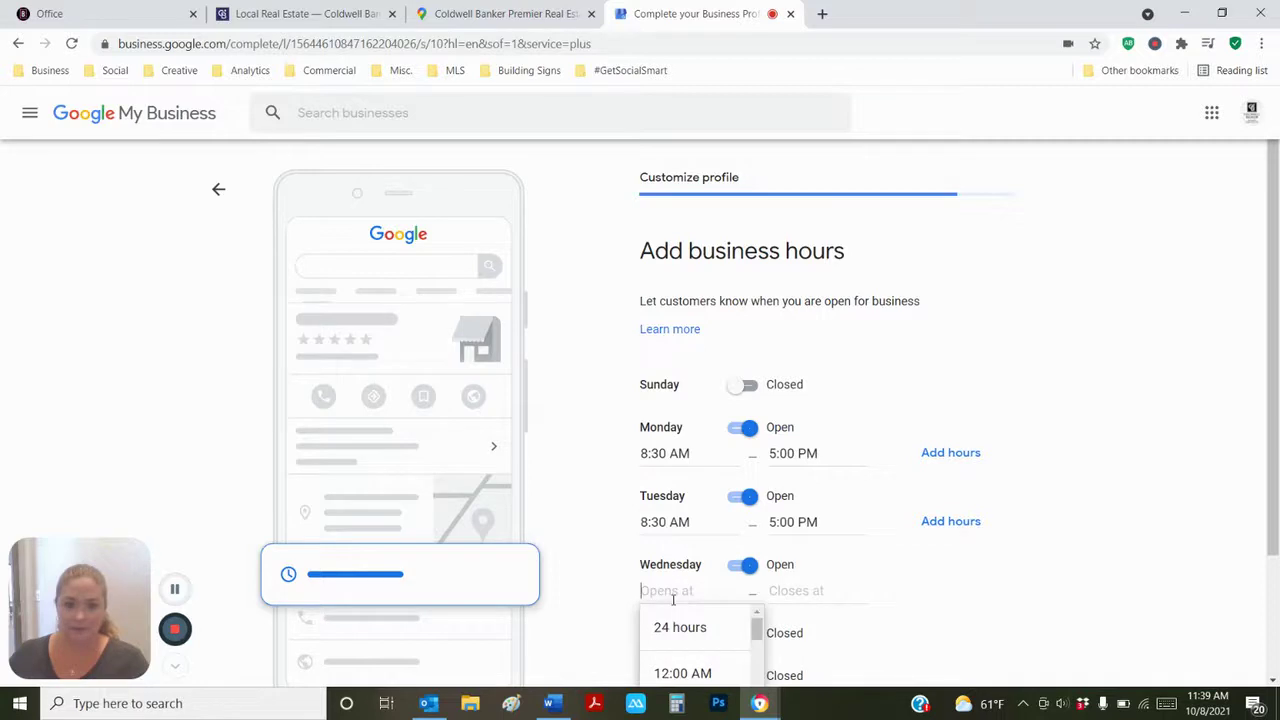
{"action": "type", "text": "8"}
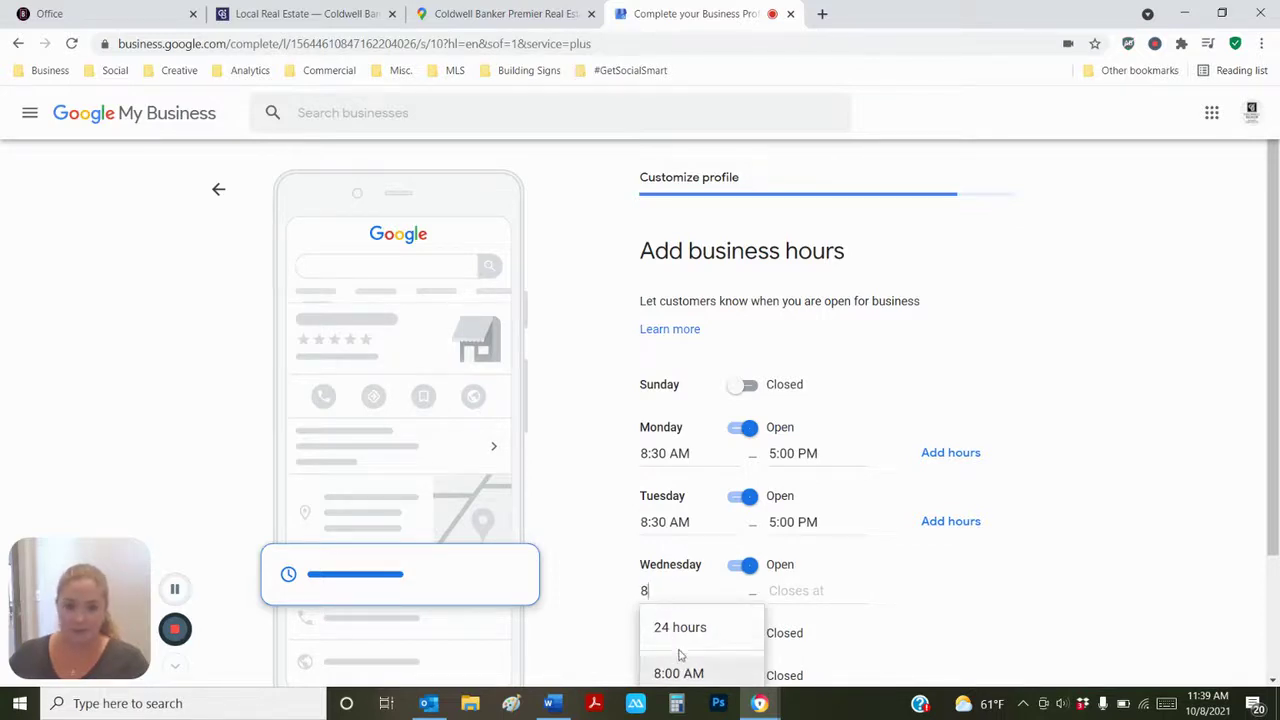
{"action": "scroll", "coordinate": [1128, 463], "scroll_direction": "down", "scroll_amount": 2}
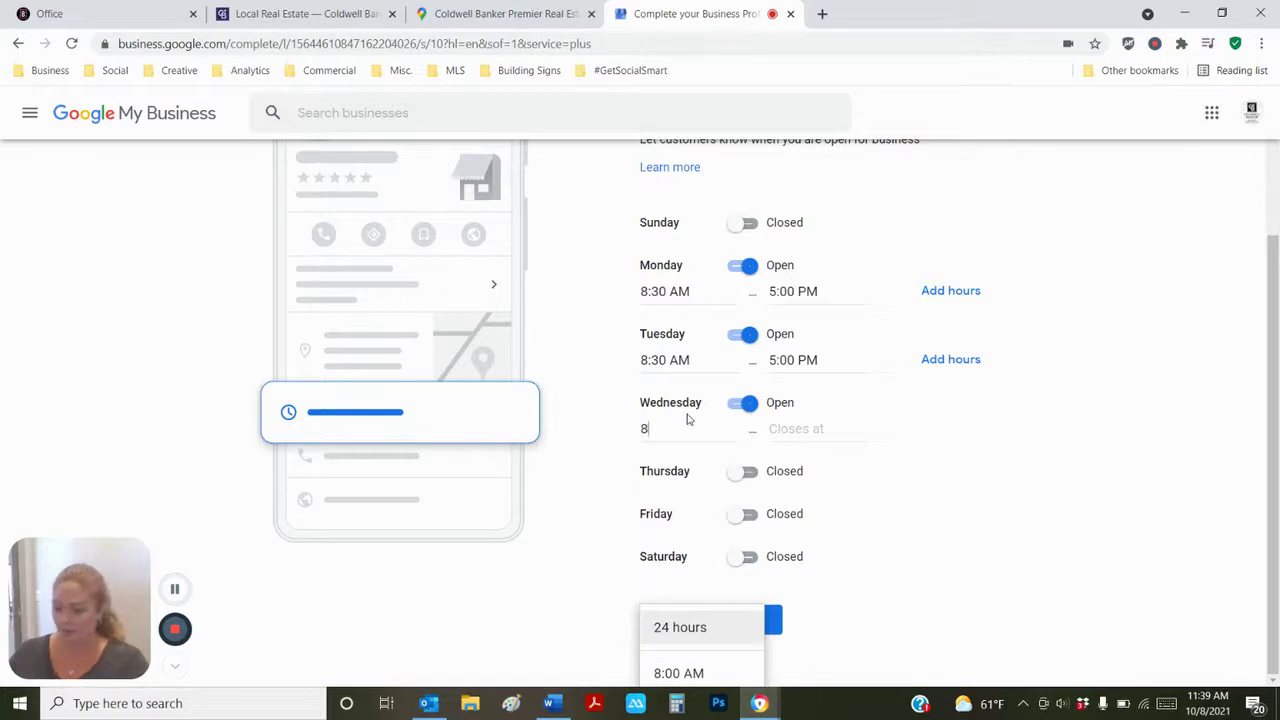
{"action": "type", "text": ":30"}
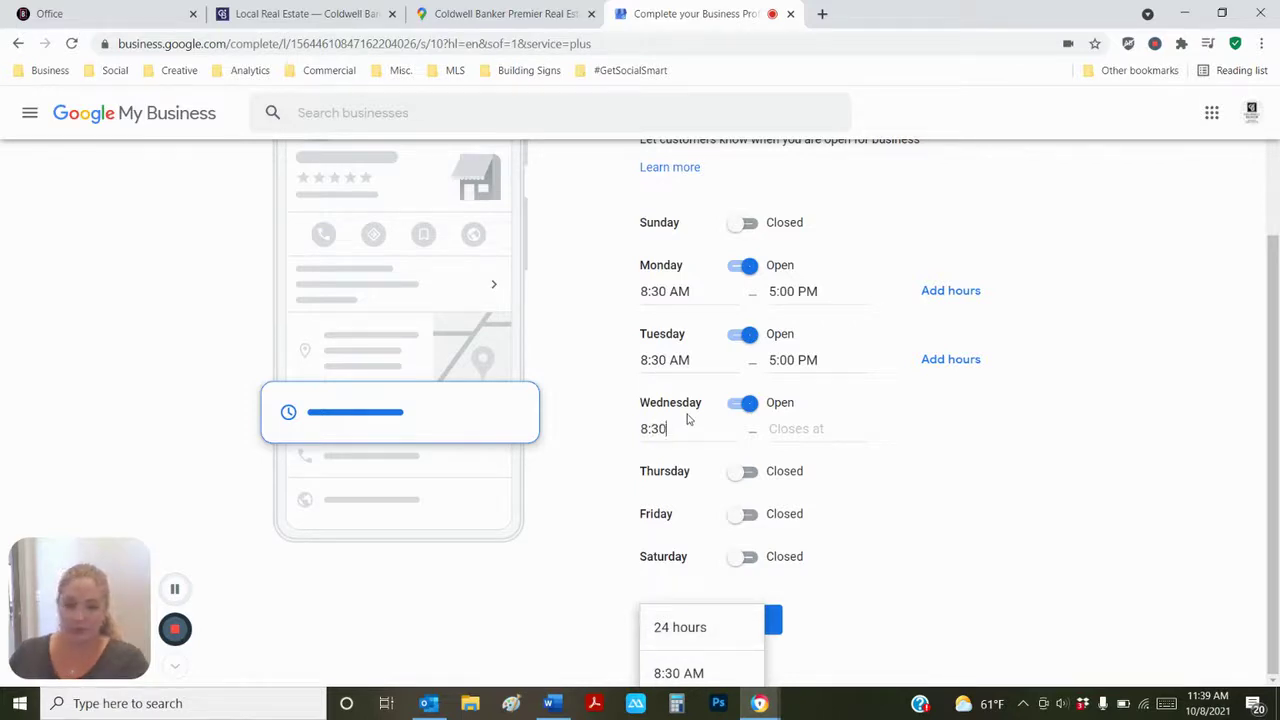
{"action": "left_click", "coordinate": [668, 672]}
{"action": "left_click", "coordinate": [792, 428]}
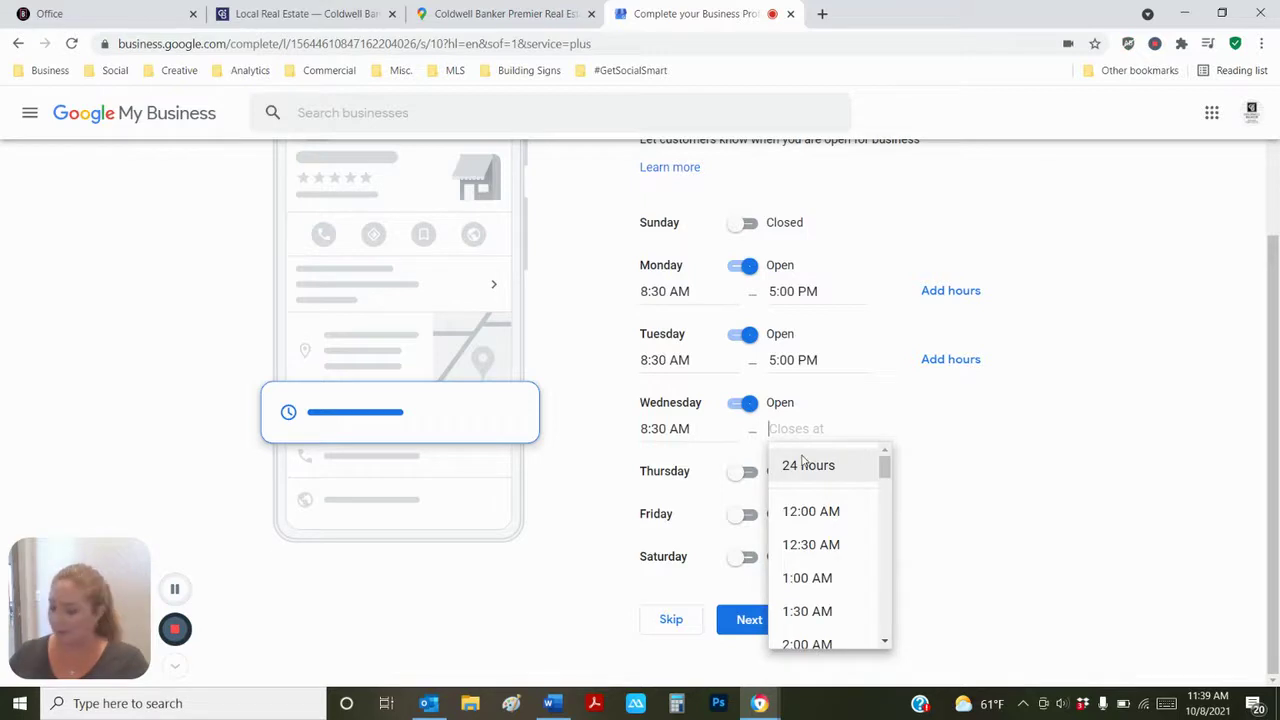
{"action": "type", "text": "5"}
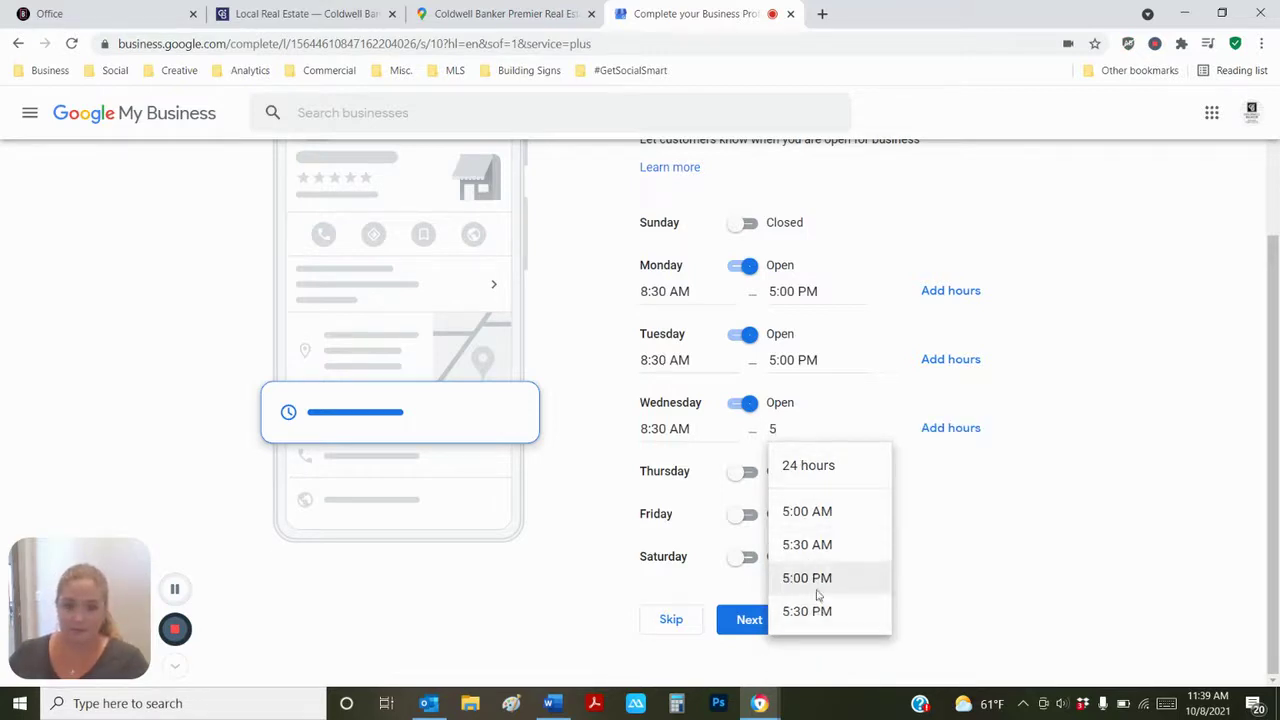
{"action": "left_click", "coordinate": [815, 582]}
{"action": "left_click", "coordinate": [746, 474]}
{"action": "left_click", "coordinate": [670, 497]}
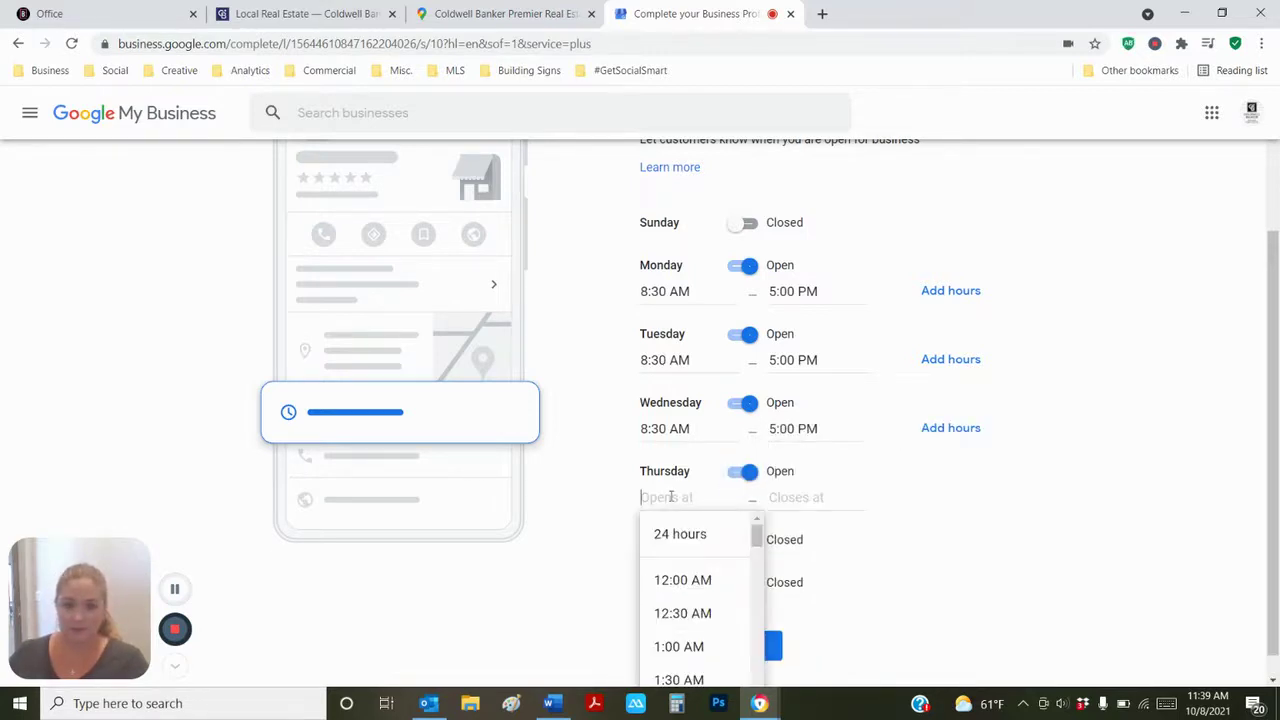
{"action": "type", "text": "8"}
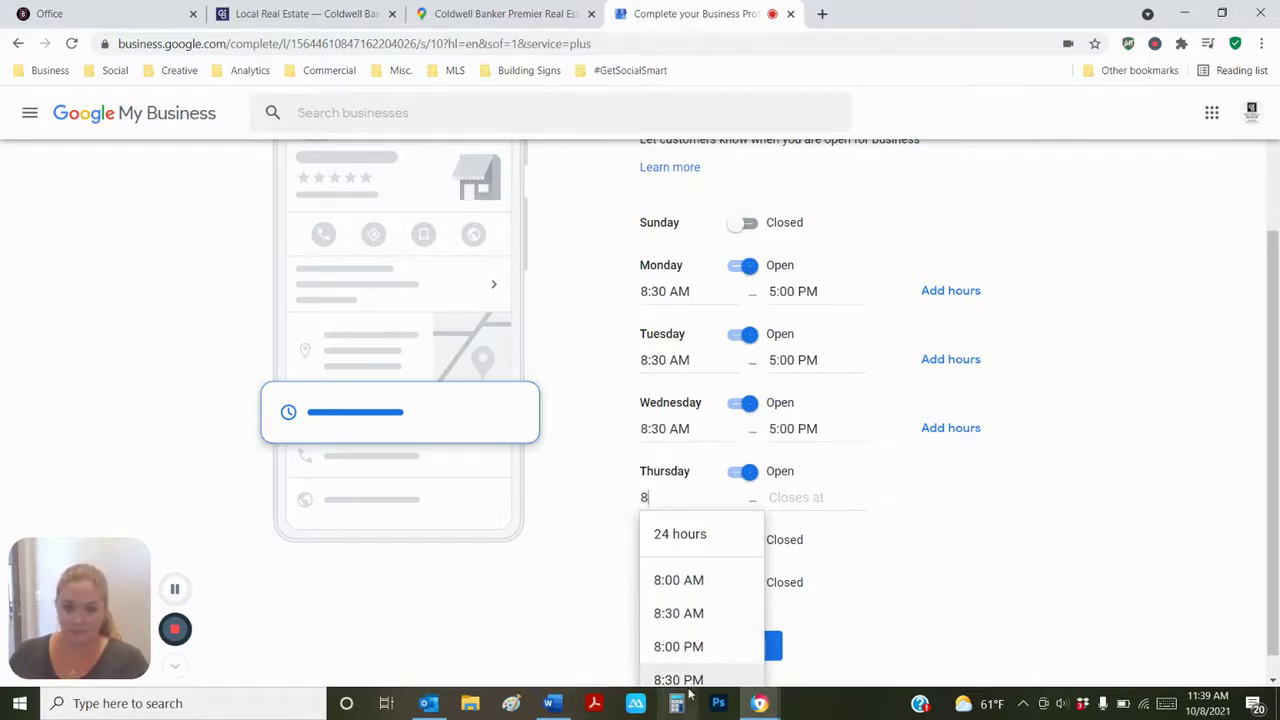
{"action": "left_click", "coordinate": [676, 613]}
{"action": "left_click", "coordinate": [800, 497]}
{"action": "type", "text": "5"}
{"action": "left_click", "coordinate": [806, 647]}
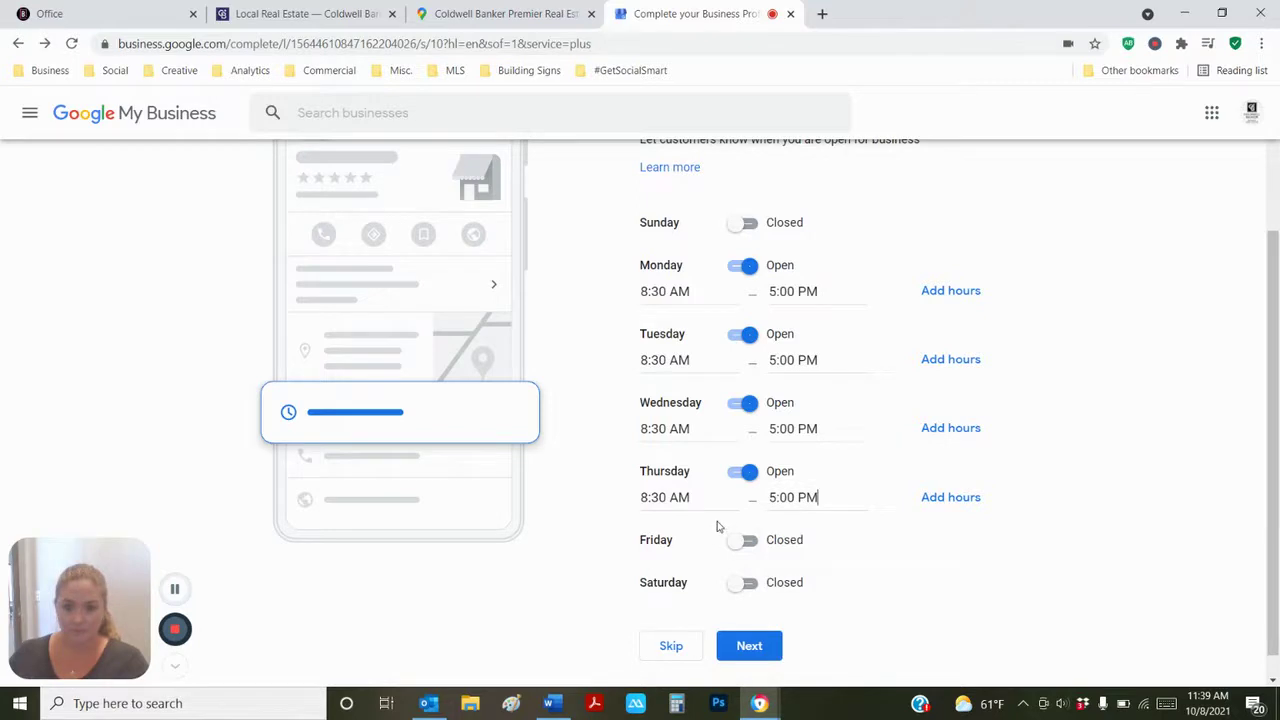
- Set Friday to 8:30 AM–5:00 PM, leave the weekend closed, and save the hours
{"action": "left_click", "coordinate": [744, 540]}
{"action": "left_click", "coordinate": [688, 566]}
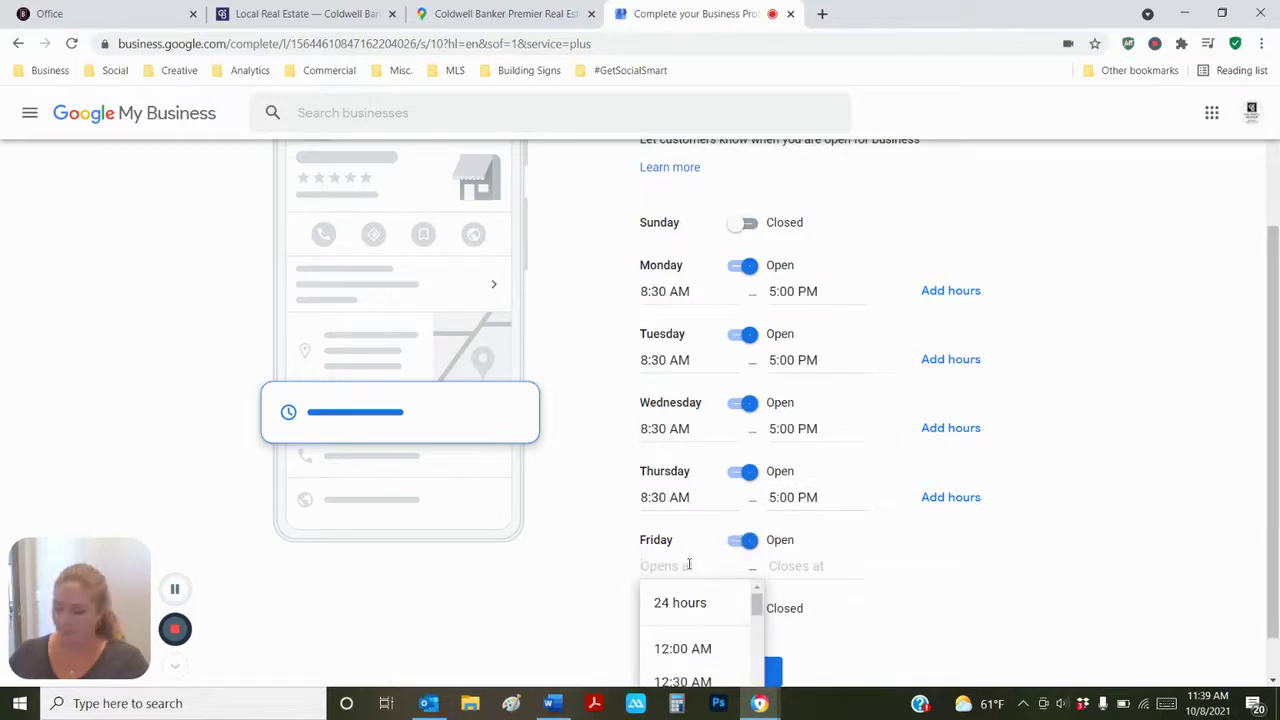
{"action": "type", "text": "8"}
{"action": "left_click", "coordinate": [678, 681]}
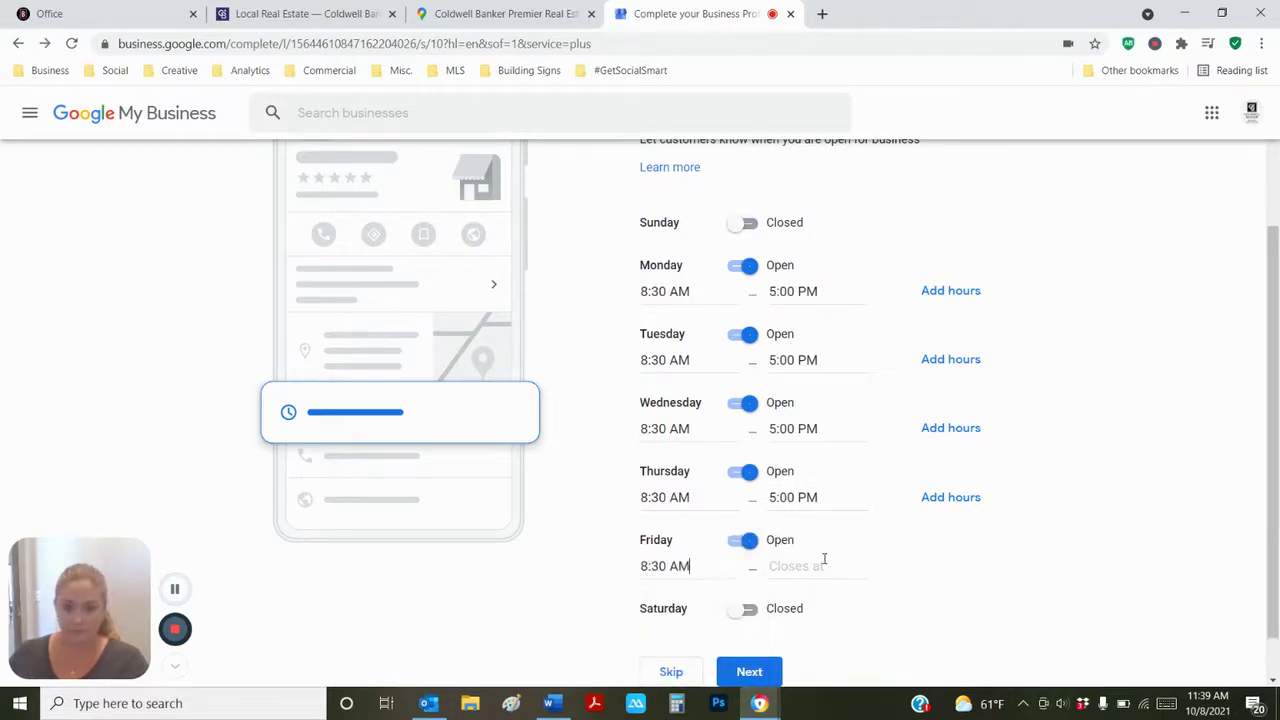
{"action": "left_click", "coordinate": [823, 561]}
{"action": "type", "text": "9"}
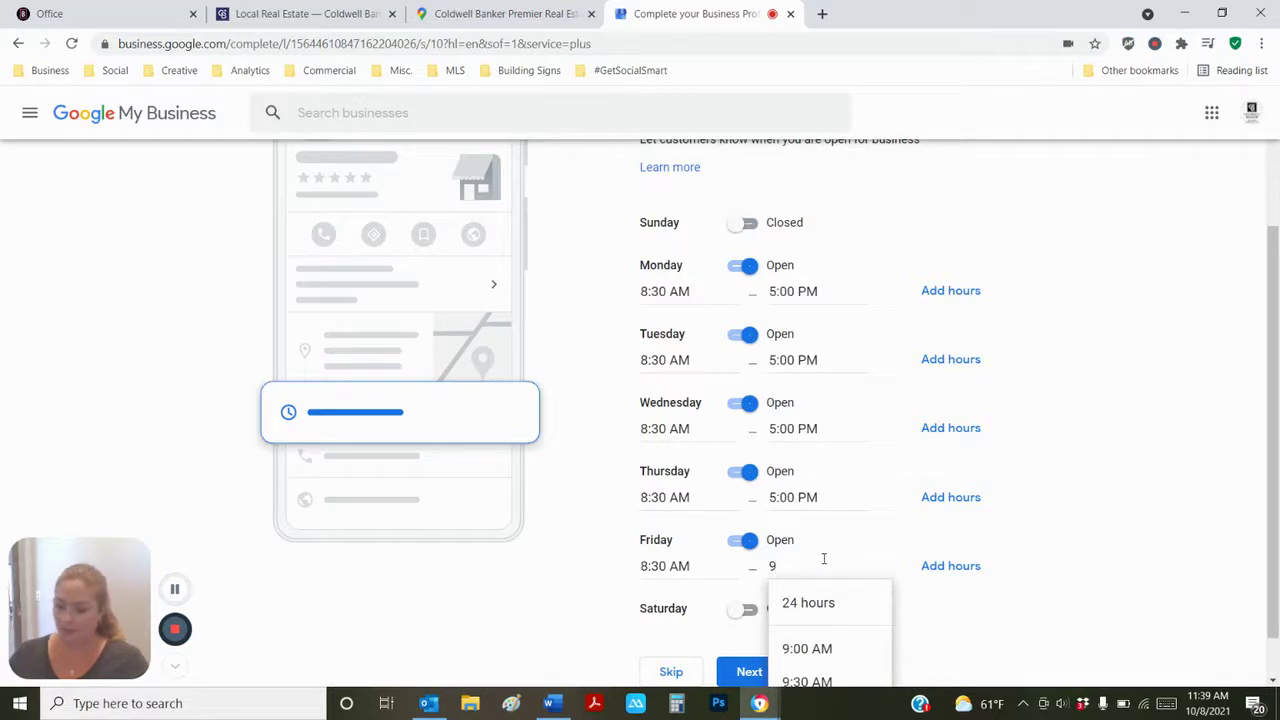
{"action": "key", "text": "BackSpace"}
{"action": "type", "text": "5"}
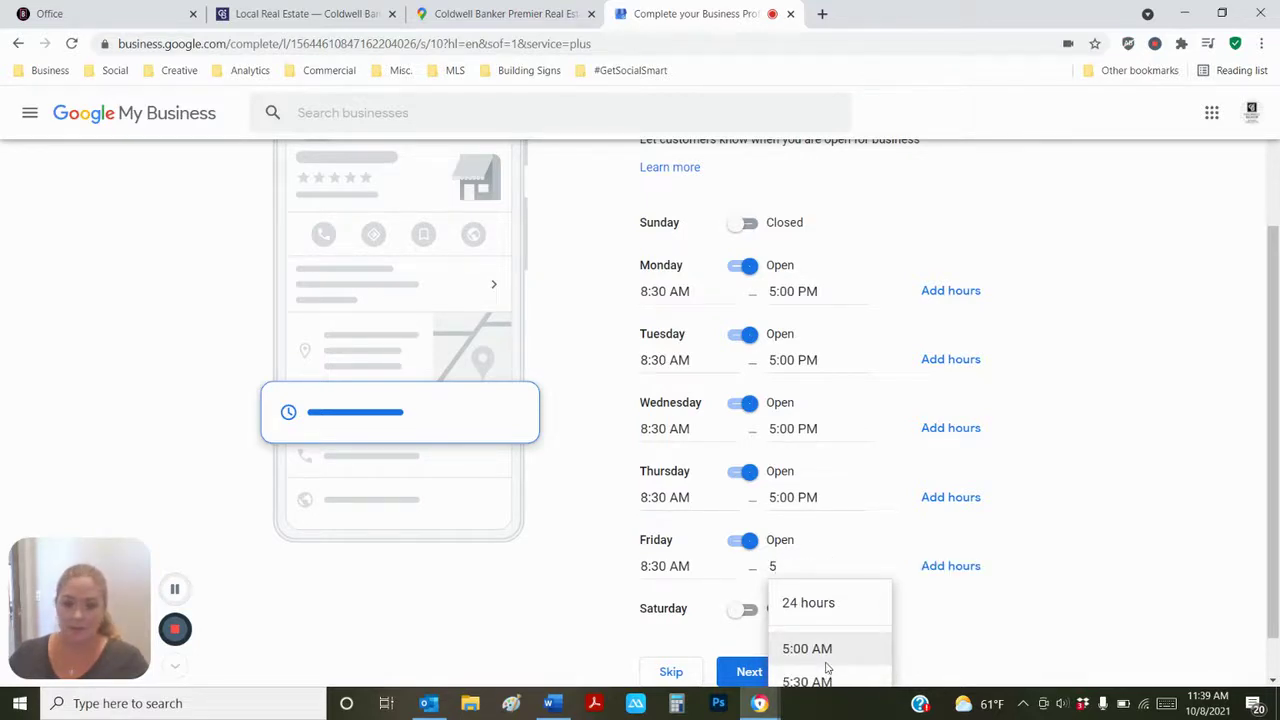
{"action": "type", "text": ":00"}
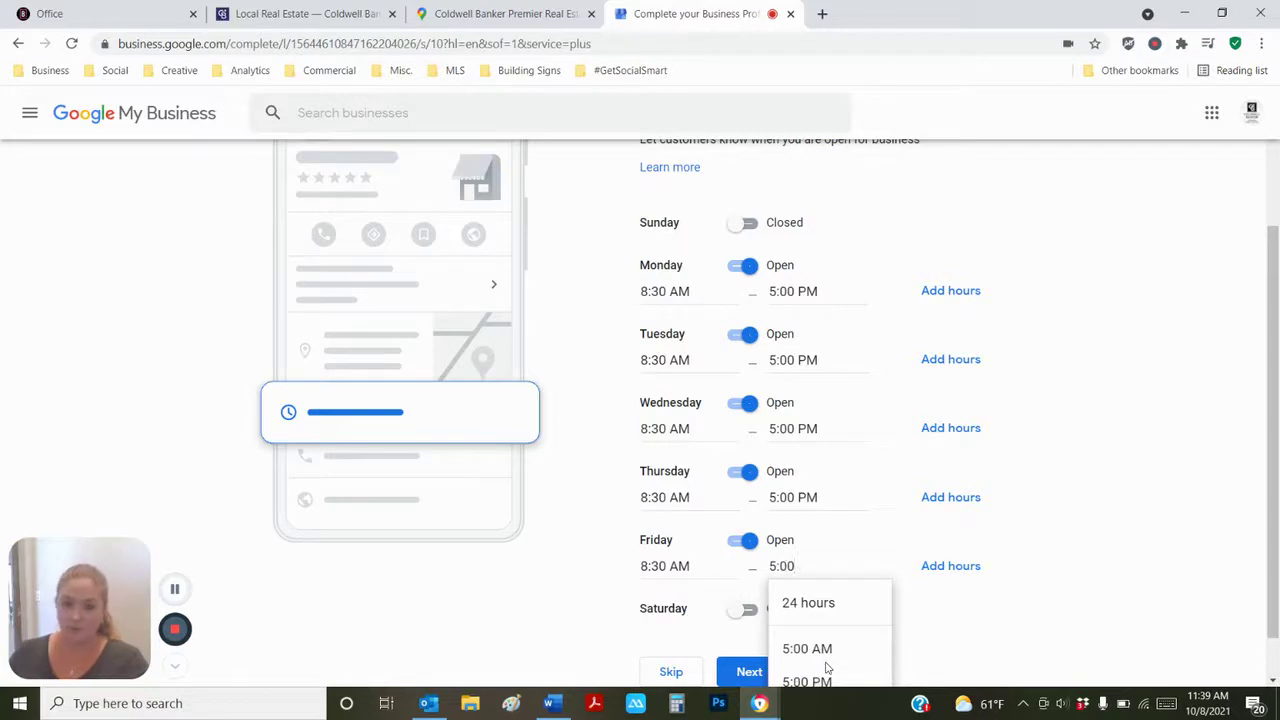
{"action": "left_click", "coordinate": [831, 678]}
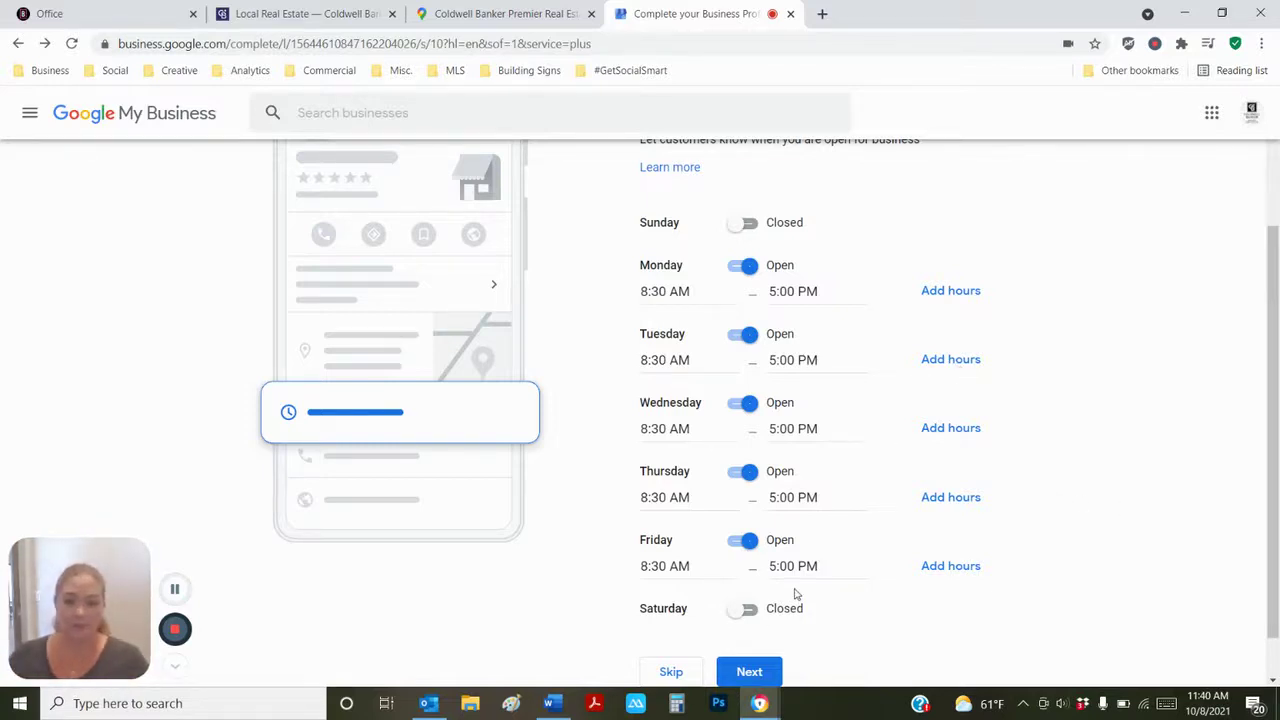
{"action": "left_click", "coordinate": [749, 672]}
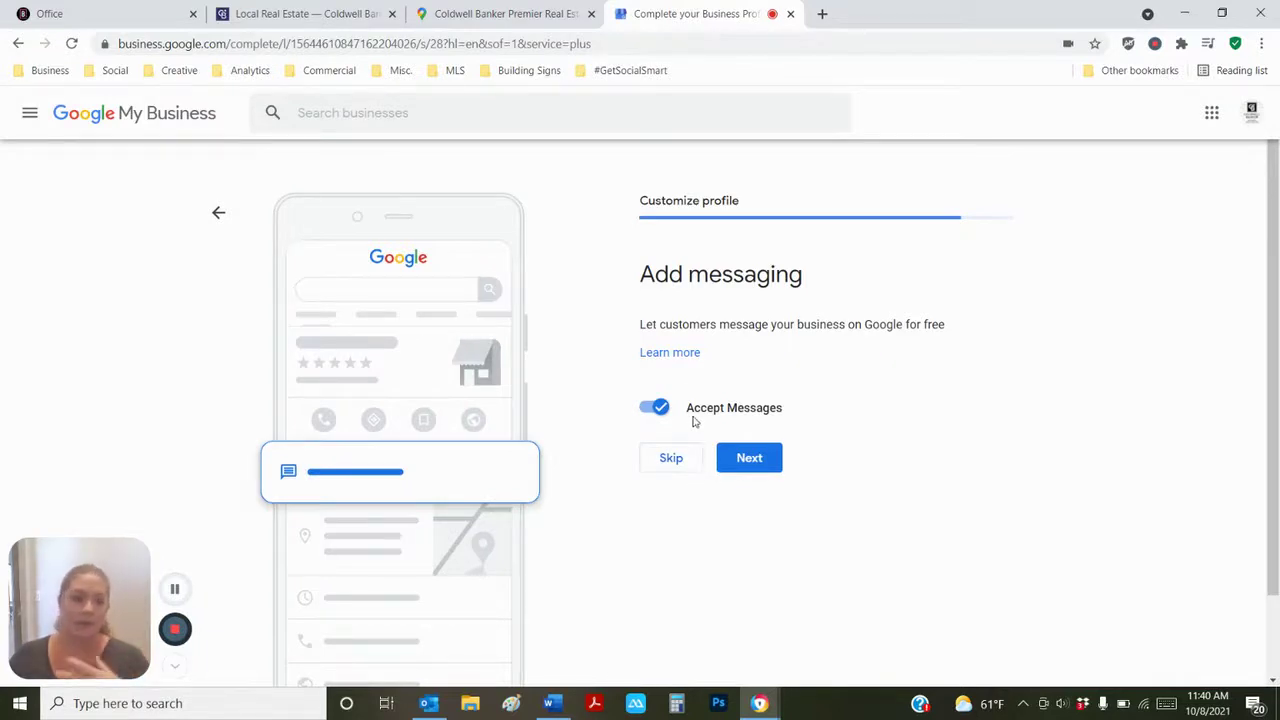
- Keep Accept Messages on and skip the call history setup
{"action": "left_click", "coordinate": [750, 460]}
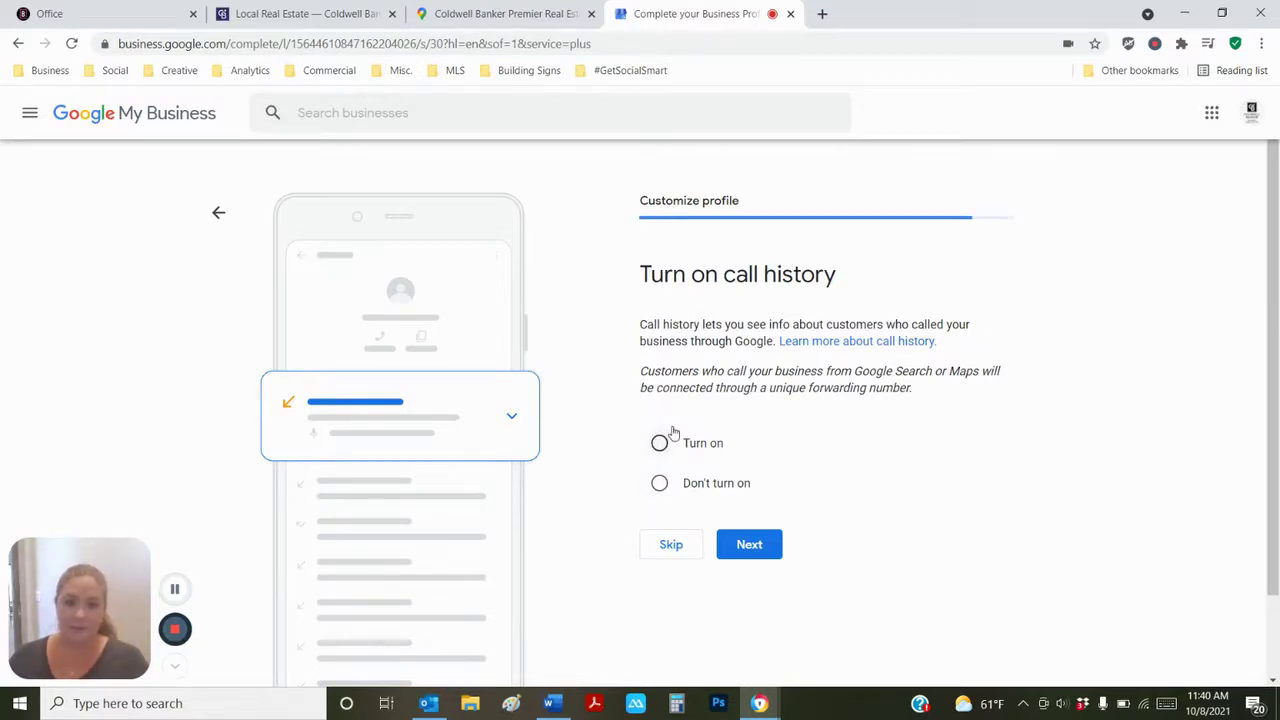
{"action": "left_click", "coordinate": [675, 554]}
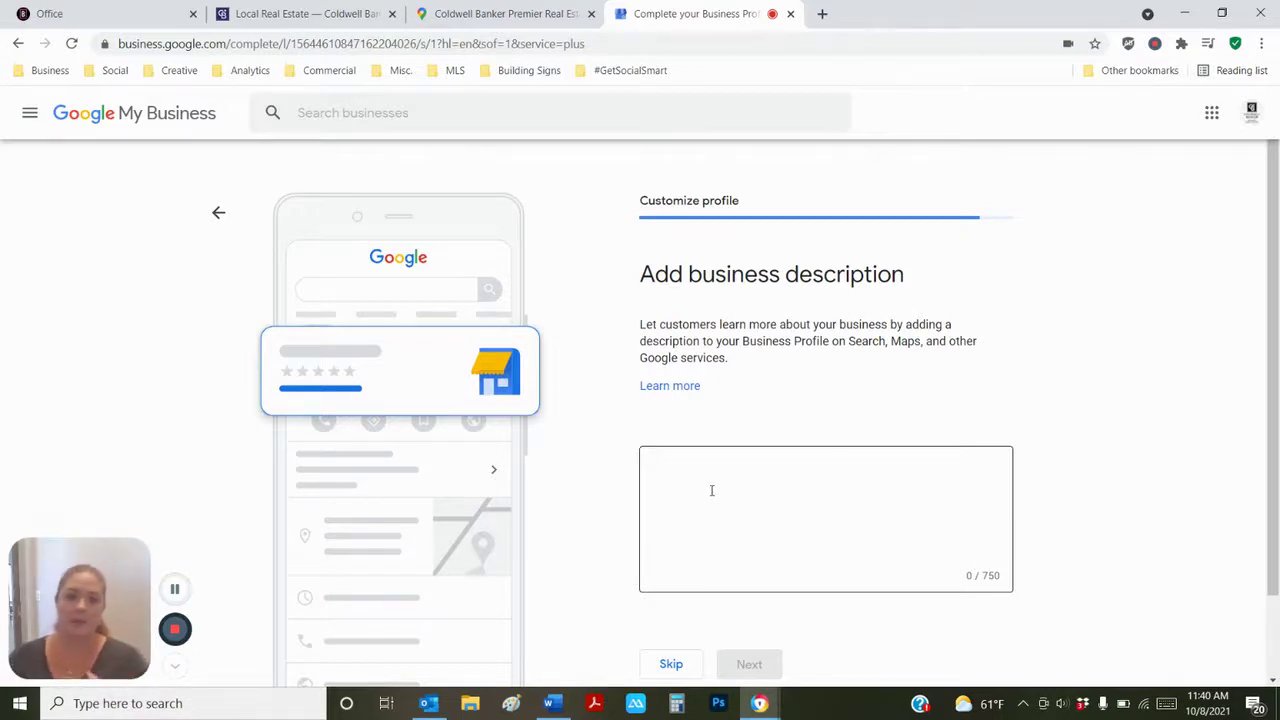
- Copy the agent bio from Word and paste it into the business description
{"action": "mouse_move", "coordinate": [549, 705]}
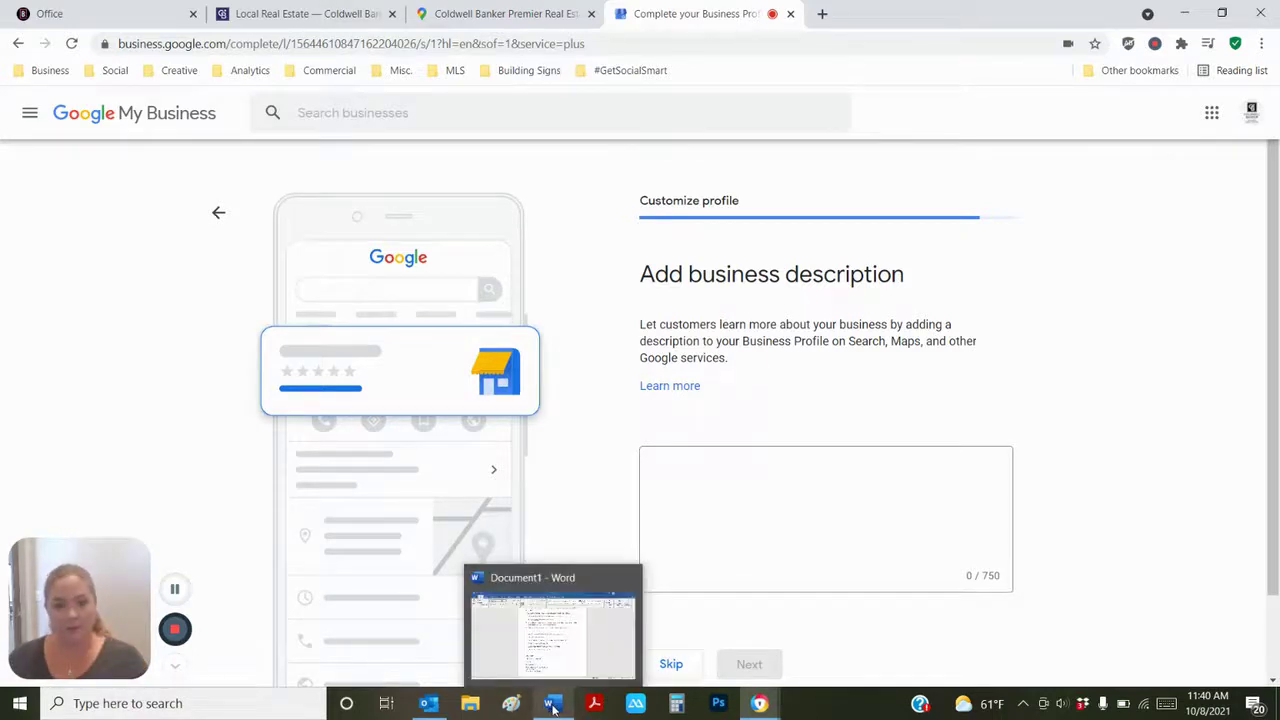
{"action": "left_click", "coordinate": [552, 660]}
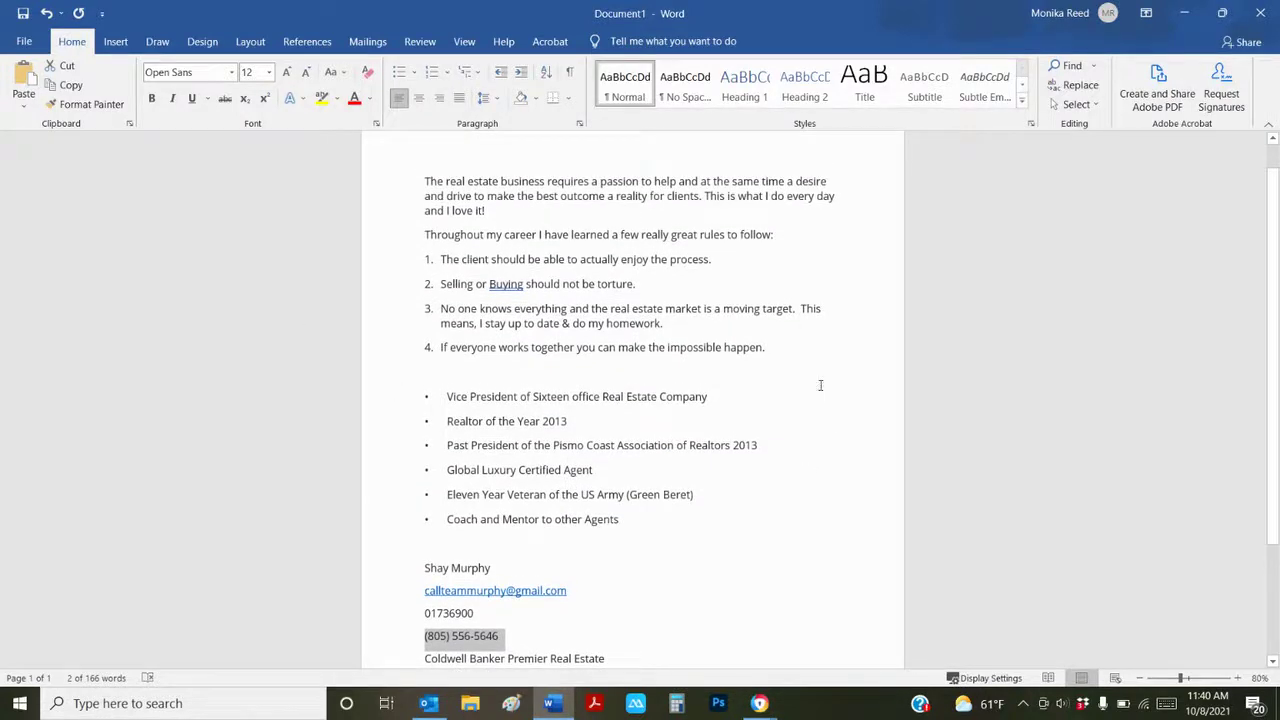
{"action": "left_click_drag", "start_coordinate": [787, 350], "coordinate": [428, 183]}
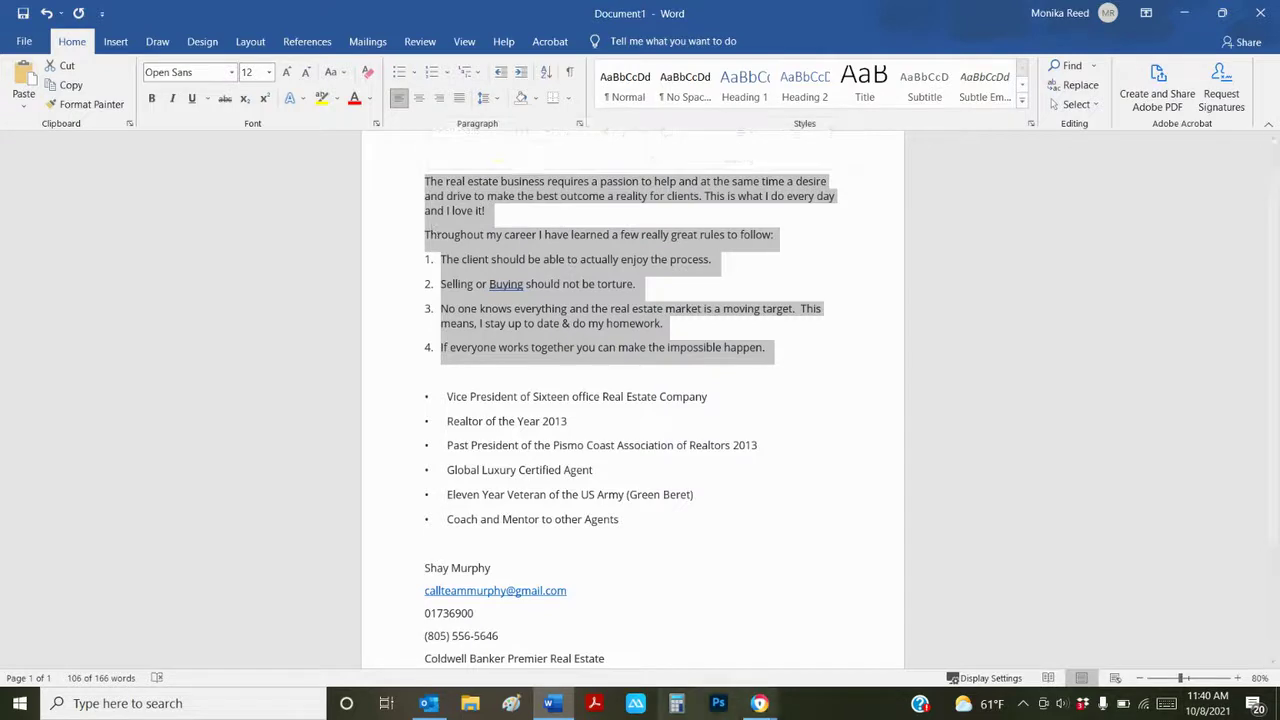
{"action": "left_click", "coordinate": [759, 703]}
{"action": "left_click", "coordinate": [718, 666]}
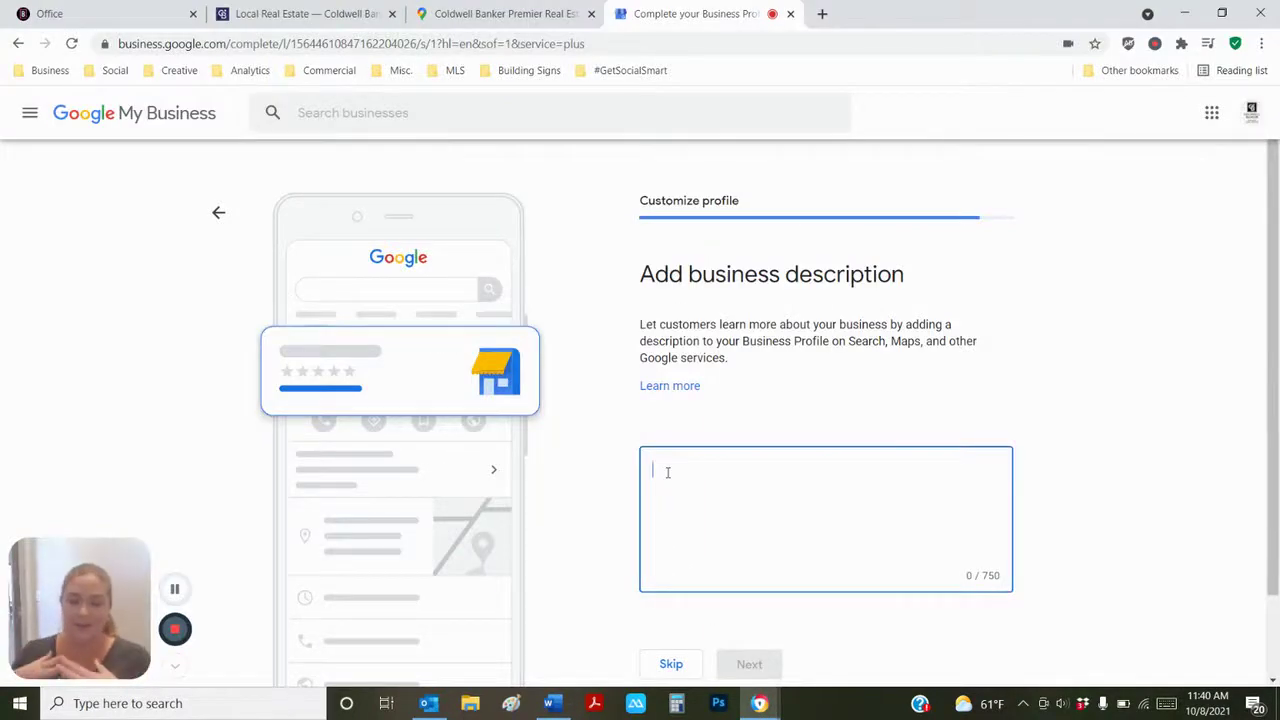
{"action": "key", "text": "ctrl+v"}
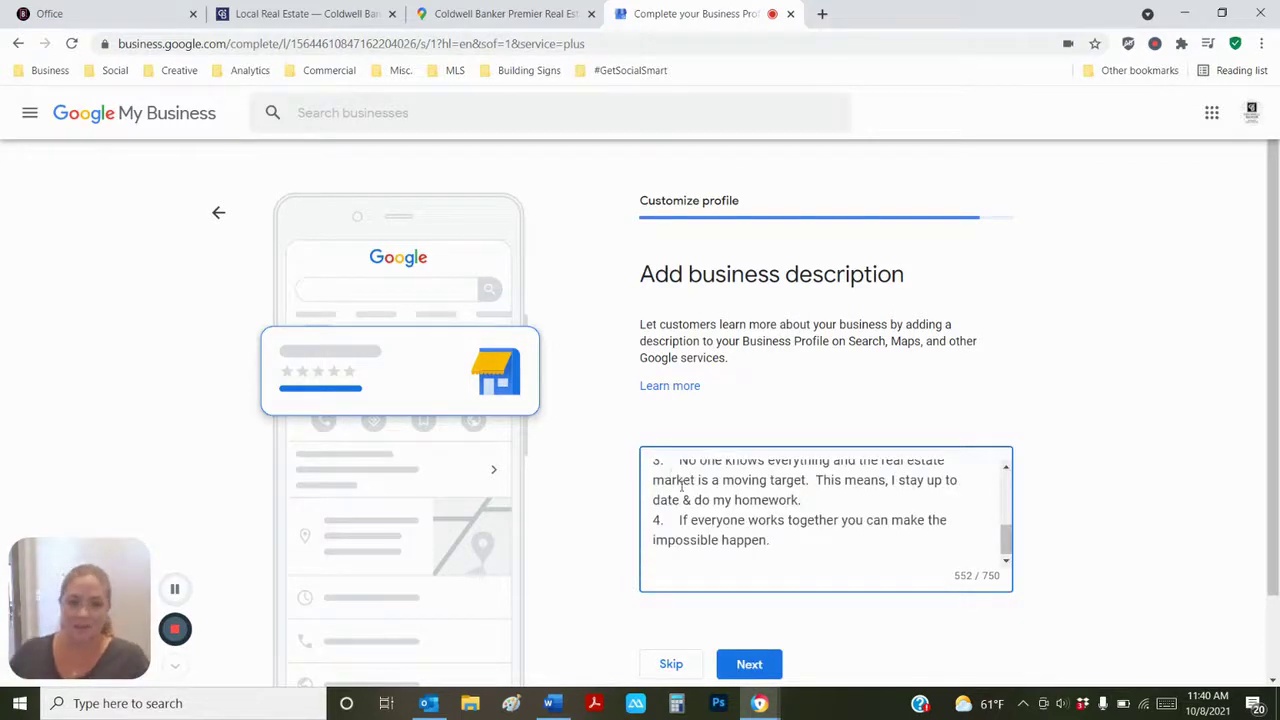
- Delete everything after 'and I love it!' from the description
{"action": "scroll", "coordinate": [732, 528], "scroll_direction": "up", "scroll_amount": 4}
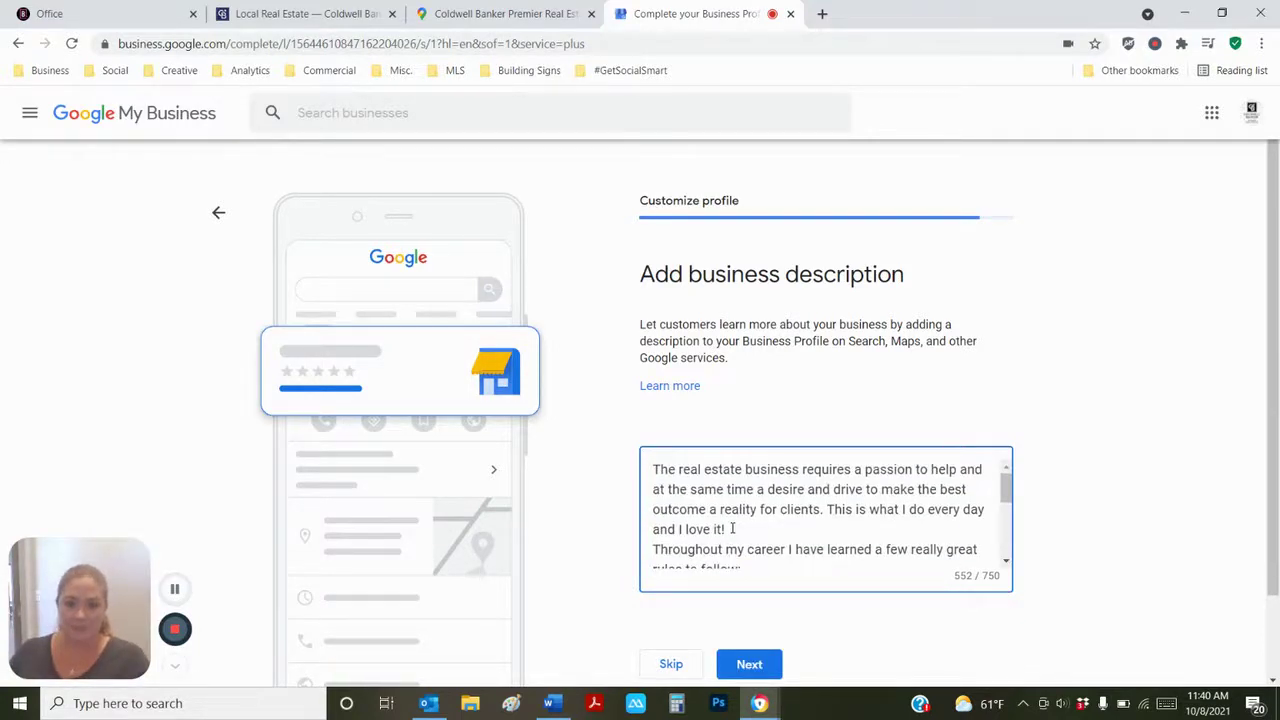
{"action": "scroll", "coordinate": [732, 528], "scroll_direction": "down", "scroll_amount": 2}
{"action": "scroll", "coordinate": [734, 526], "scroll_direction": "up", "scroll_amount": 2}
{"action": "left_click_drag", "start_coordinate": [736, 528], "coordinate": [806, 586]}
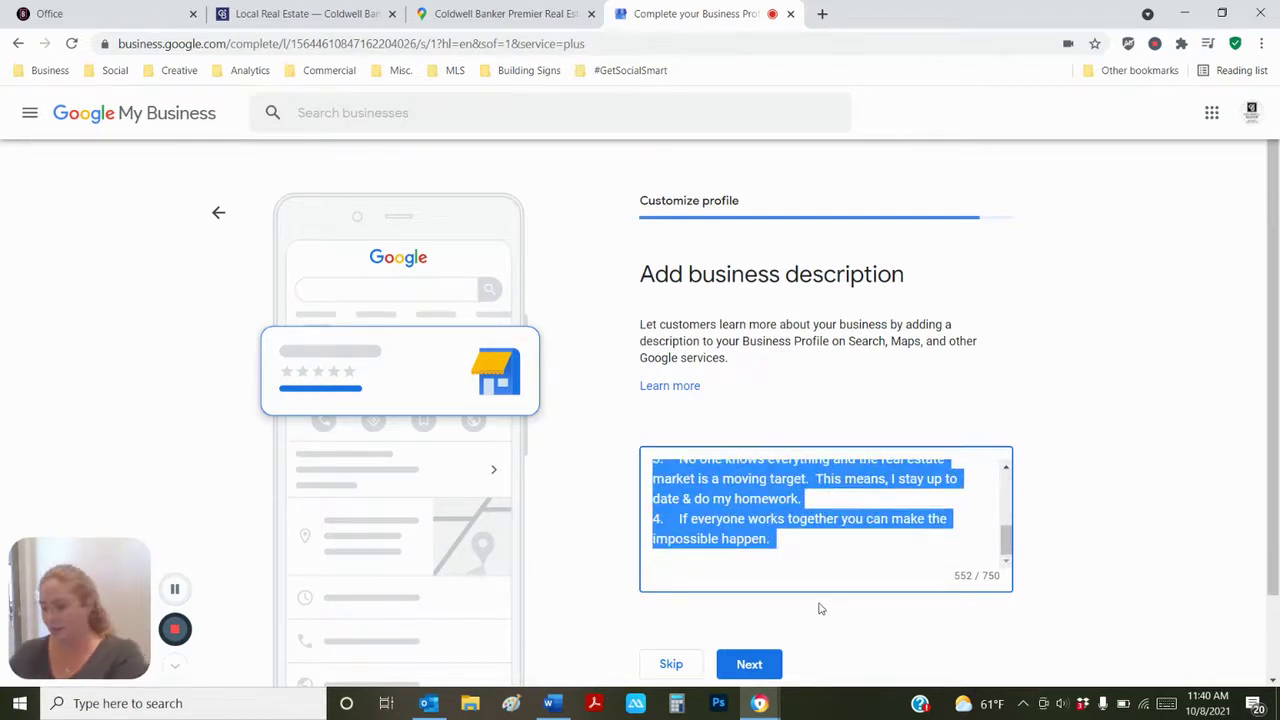
{"action": "key", "text": "BackSpace"}
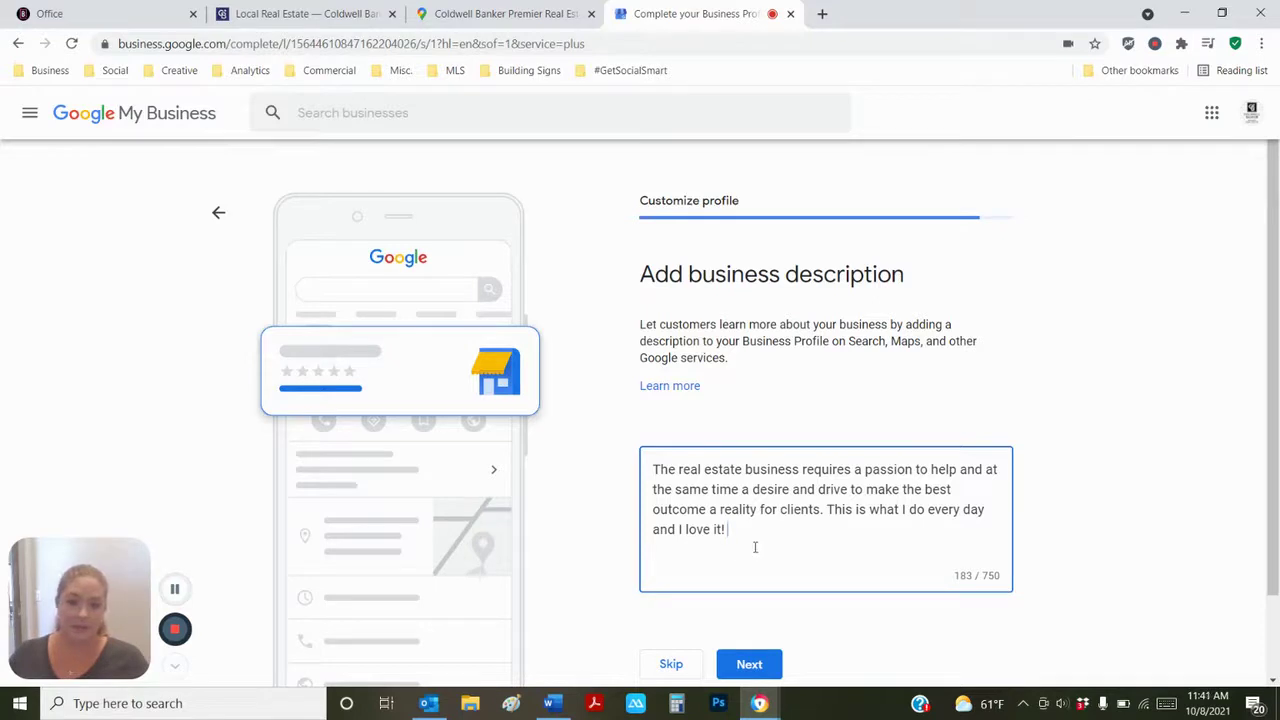
- Replace the description with the paragraphs and rules list copied from Word
{"action": "left_click", "coordinate": [549, 703]}
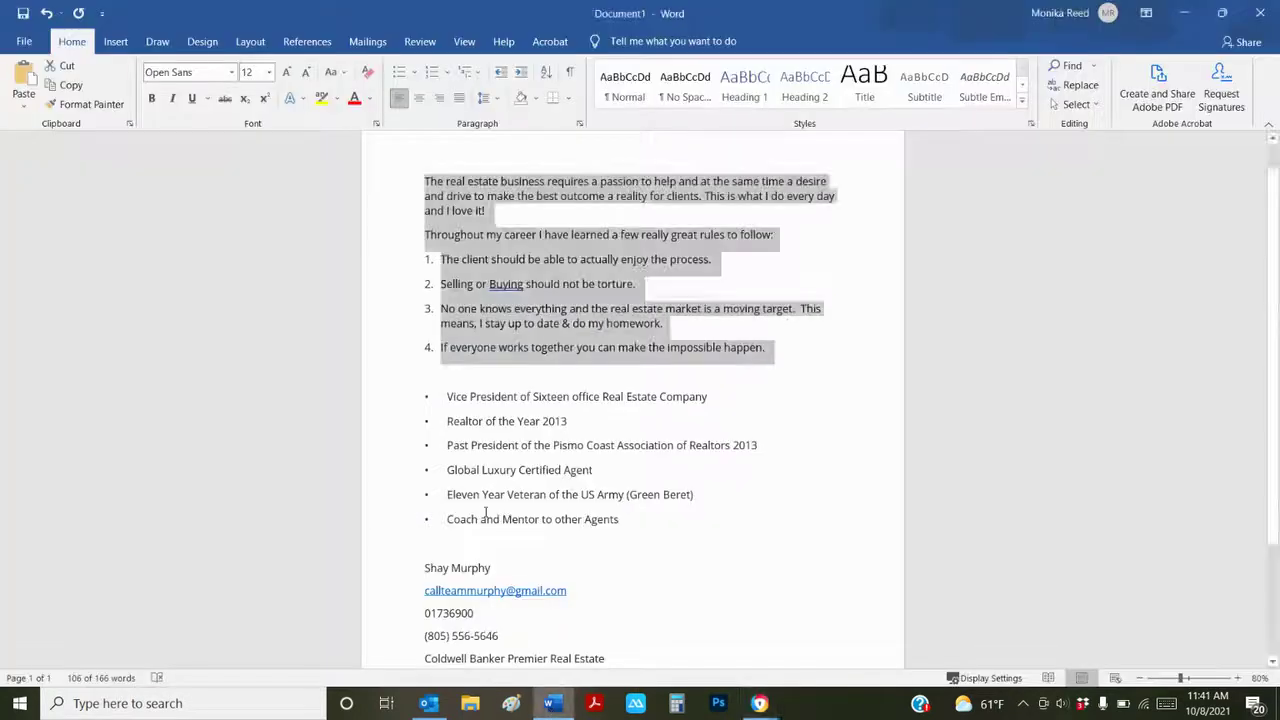
{"action": "left_click_drag", "start_coordinate": [628, 521], "coordinate": [424, 183]}
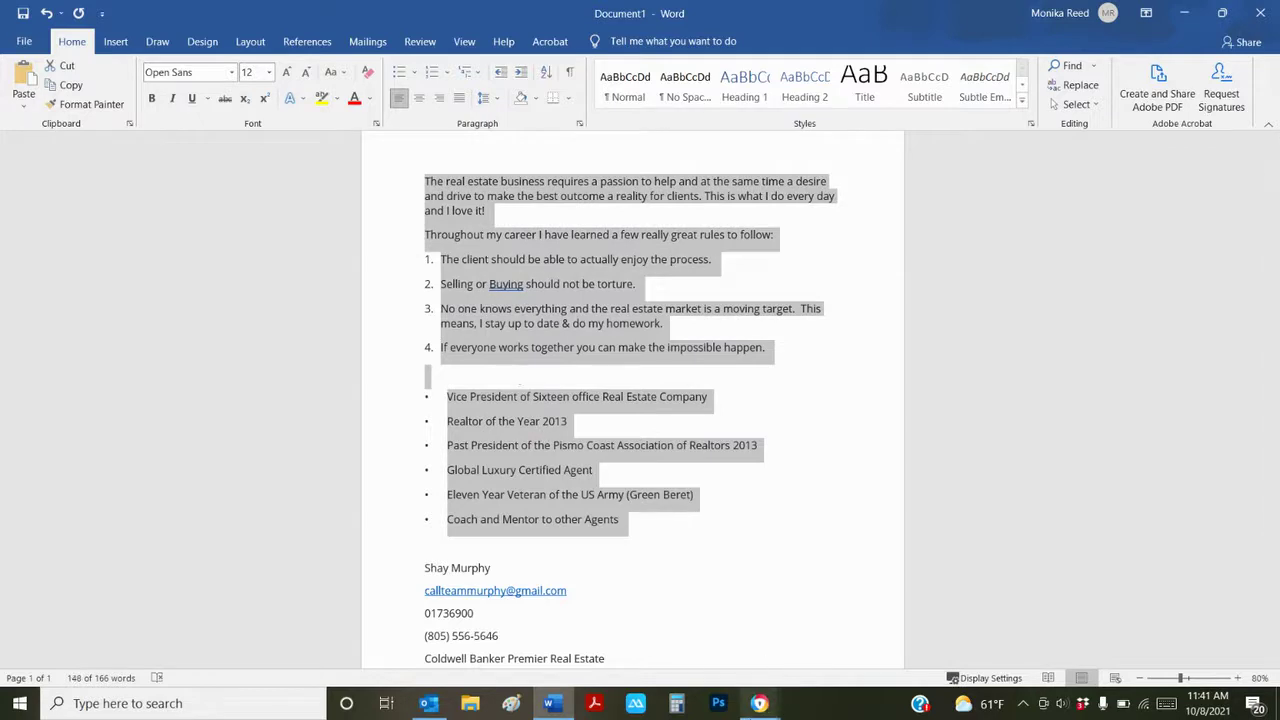
{"action": "mouse_move", "coordinate": [760, 703]}
{"action": "left_click", "coordinate": [740, 612]}
{"action": "left_click", "coordinate": [687, 660]}
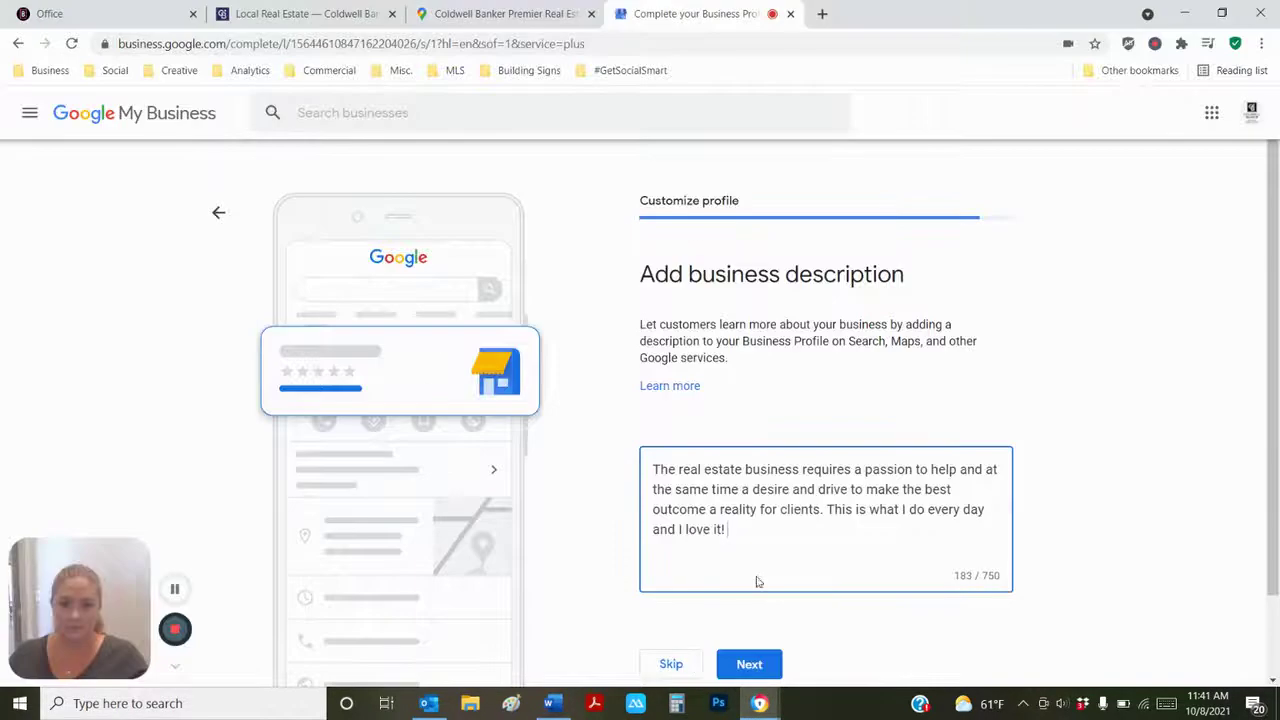
{"action": "left_click_drag", "start_coordinate": [754, 583], "coordinate": [651, 467]}
{"action": "key", "text": "ctrl+v"}
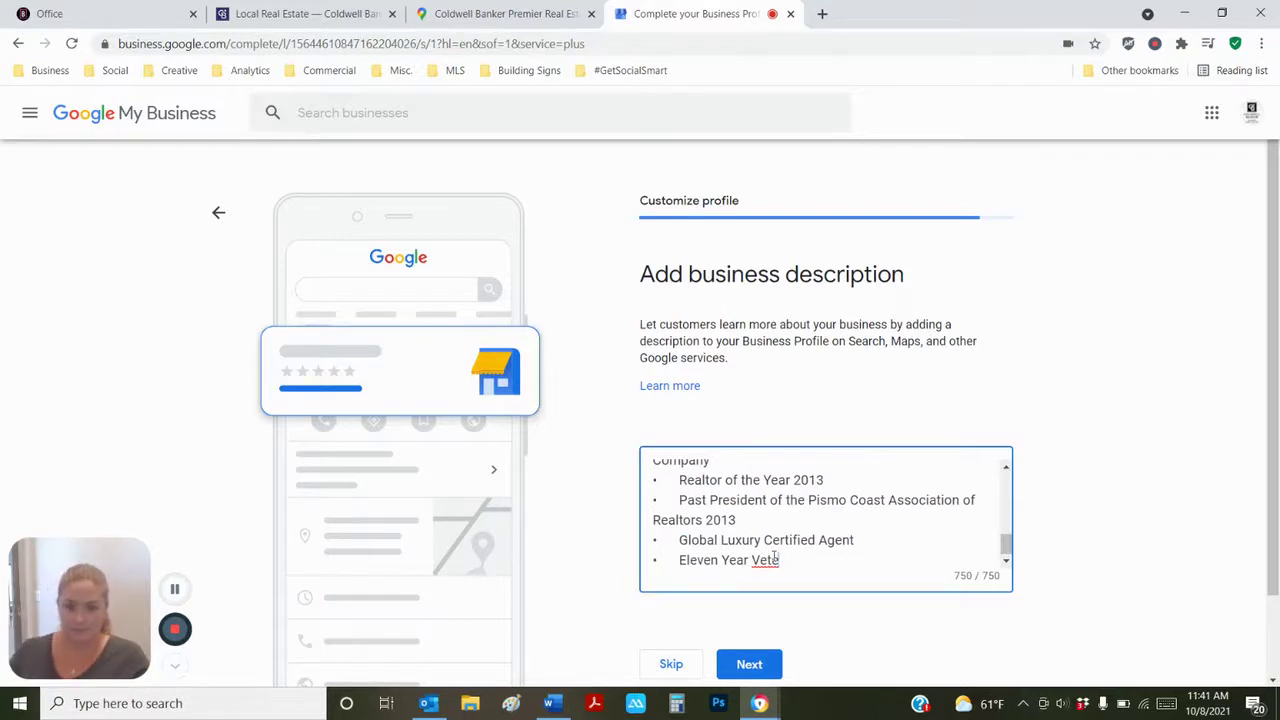
- Delete the overflowing bullet lines and leftover fragment at the end of the description
{"action": "left_click_drag", "start_coordinate": [843, 547], "coordinate": [650, 507]}
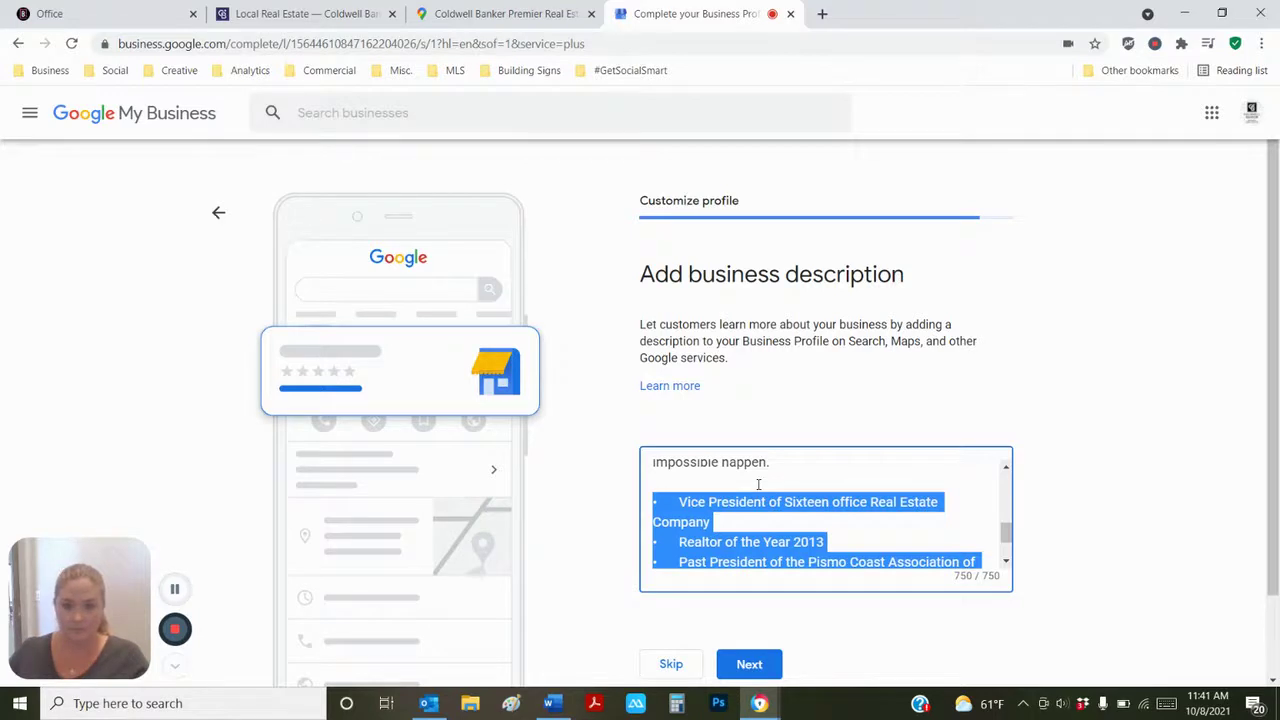
{"action": "scroll", "coordinate": [758, 484], "scroll_direction": "down", "scroll_amount": 1}
{"action": "scroll", "coordinate": [758, 484], "scroll_direction": "down", "scroll_amount": 1}
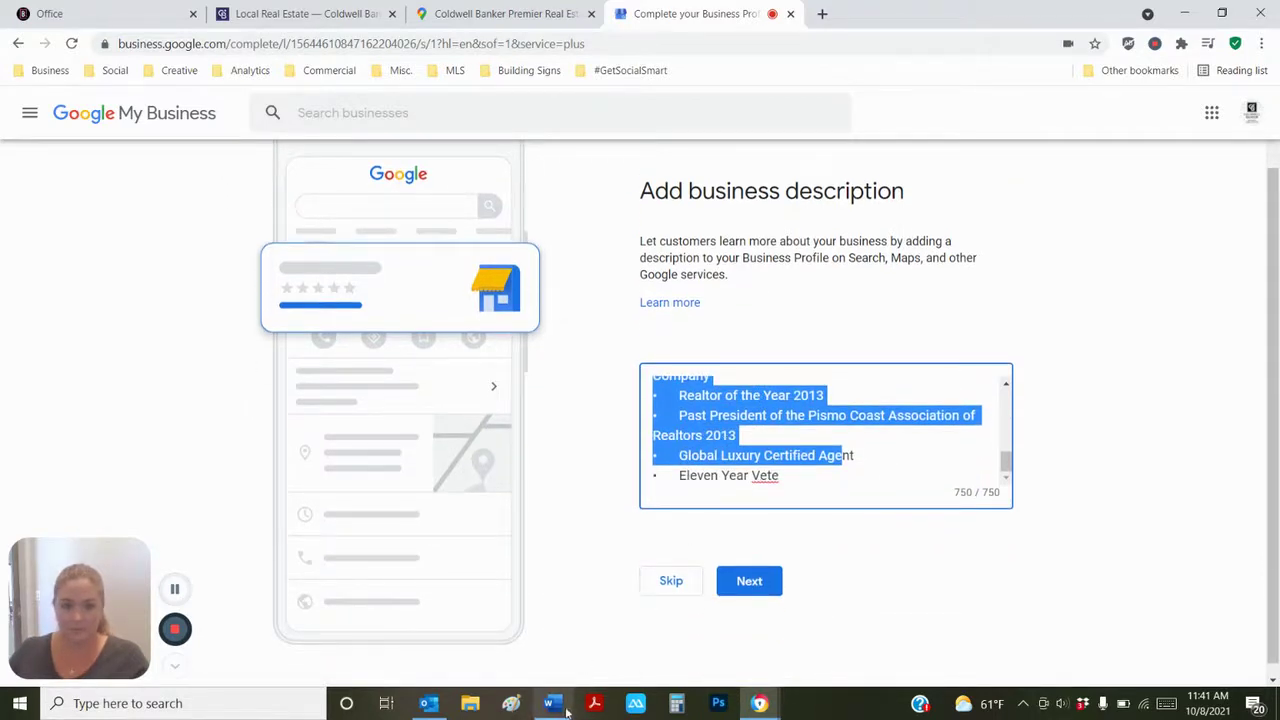
{"action": "key", "text": "BackSpace"}
{"action": "left_click_drag", "start_coordinate": [821, 468], "coordinate": [655, 437]}
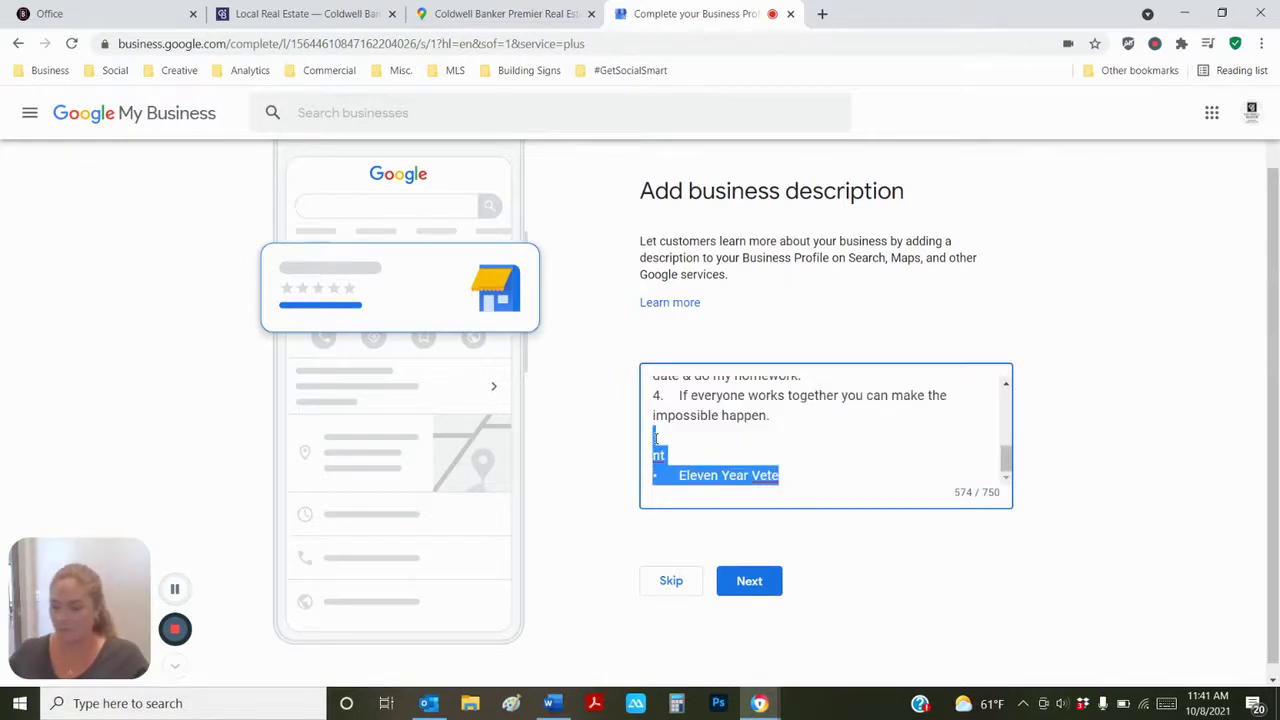
{"action": "key", "text": "BackSpace"}
{"action": "key", "text": "BackSpace"}
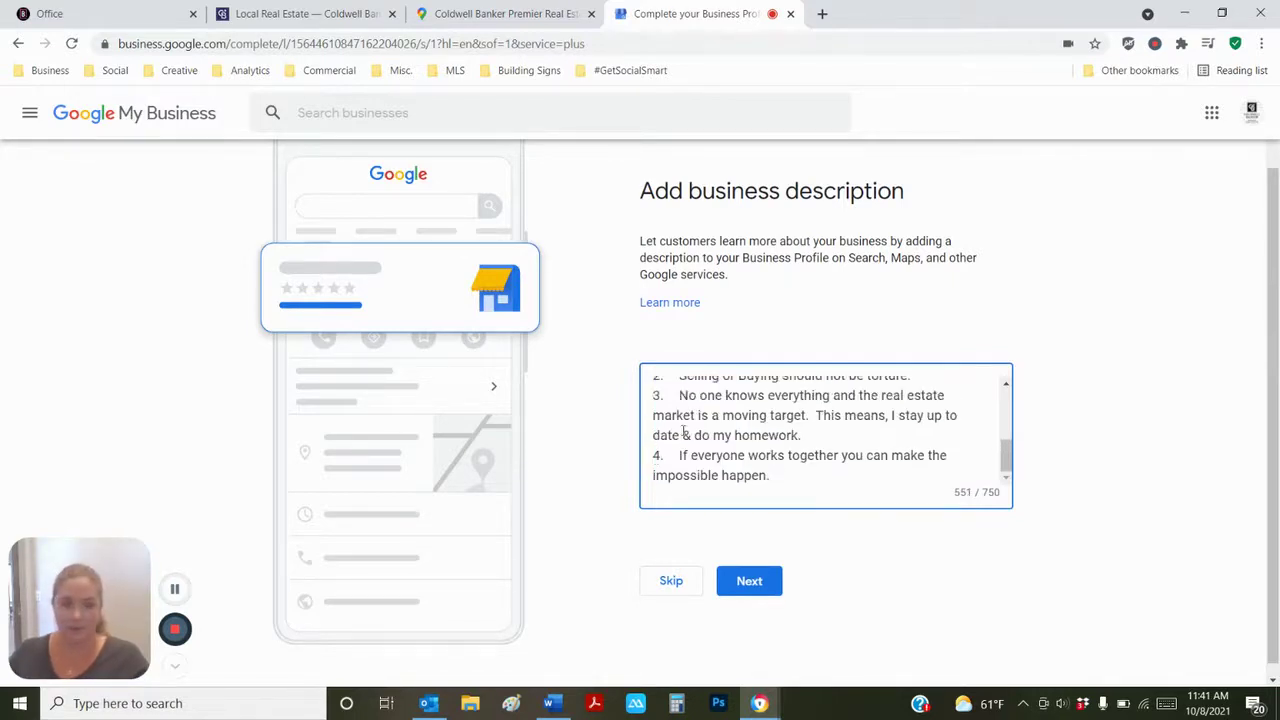
- Add blank lines after the opening paragraph and rules introduction, then save the description
{"action": "scroll", "coordinate": [997, 374], "scroll_direction": "up", "scroll_amount": 2}
{"action": "left_click_drag", "start_coordinate": [1006, 543], "coordinate": [1003, 486]}
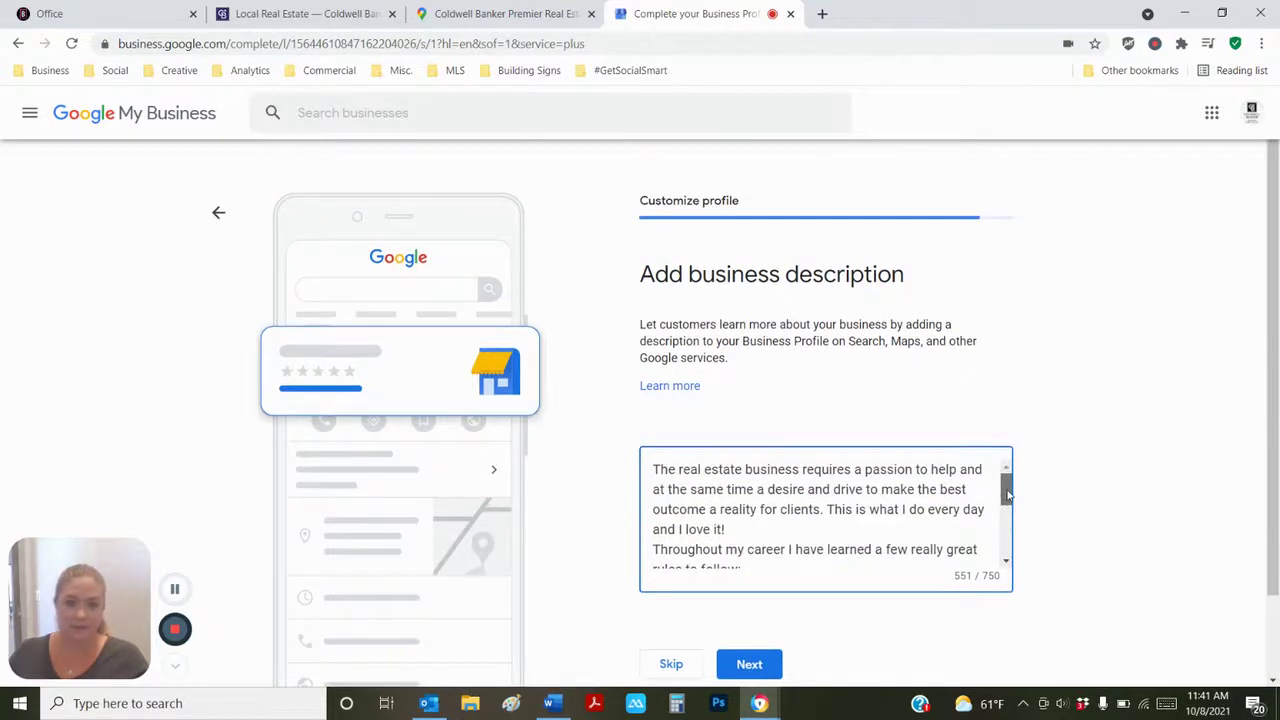
{"action": "scroll", "coordinate": [863, 531], "scroll_direction": "down", "scroll_amount": 1}
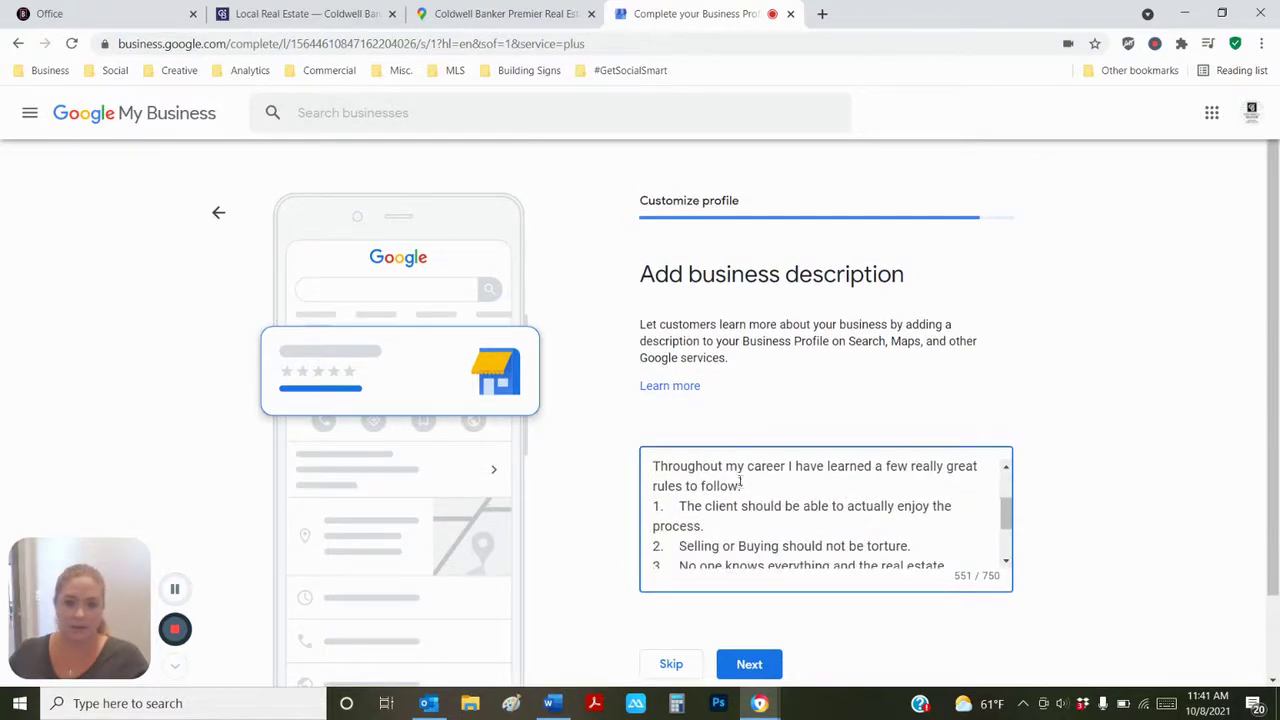
{"action": "scroll", "coordinate": [741, 484], "scroll_direction": "up", "scroll_amount": 1}
{"action": "left_click", "coordinate": [739, 524]}
{"action": "key", "text": "Return"}
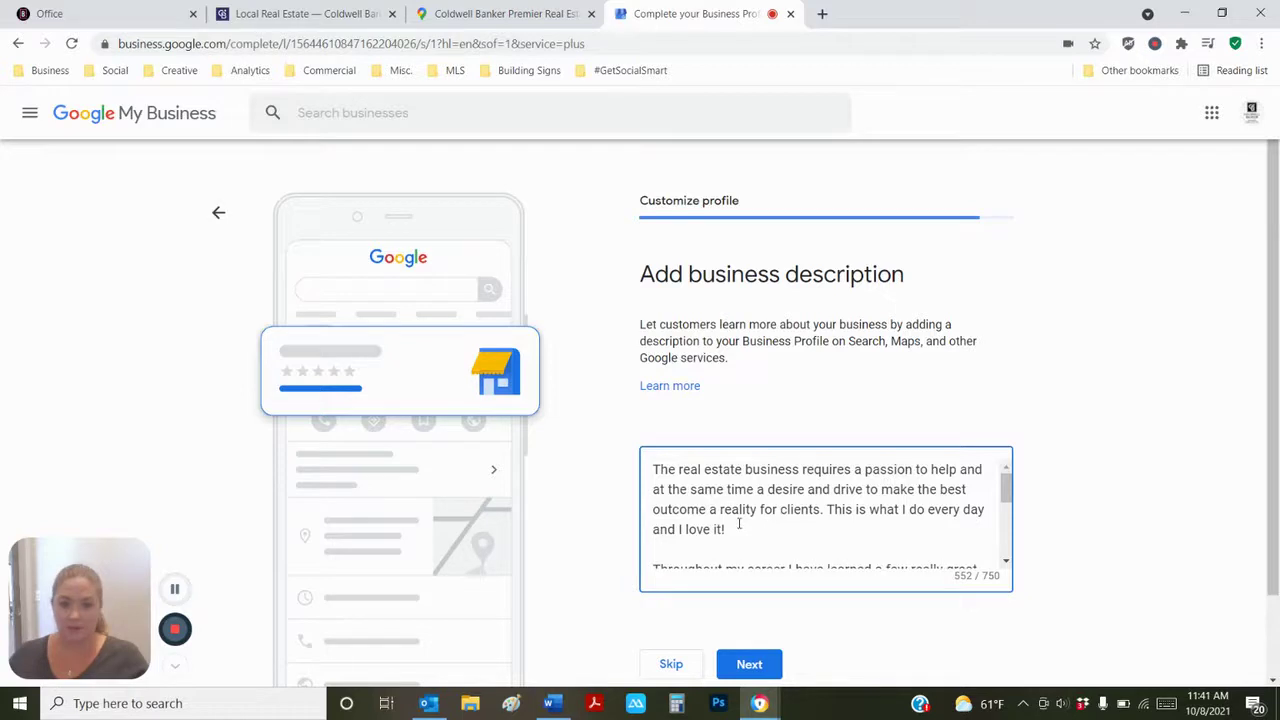
{"action": "scroll", "coordinate": [745, 518], "scroll_direction": "down", "scroll_amount": 1}
{"action": "left_click", "coordinate": [754, 506]}
{"action": "key", "text": "Return"}
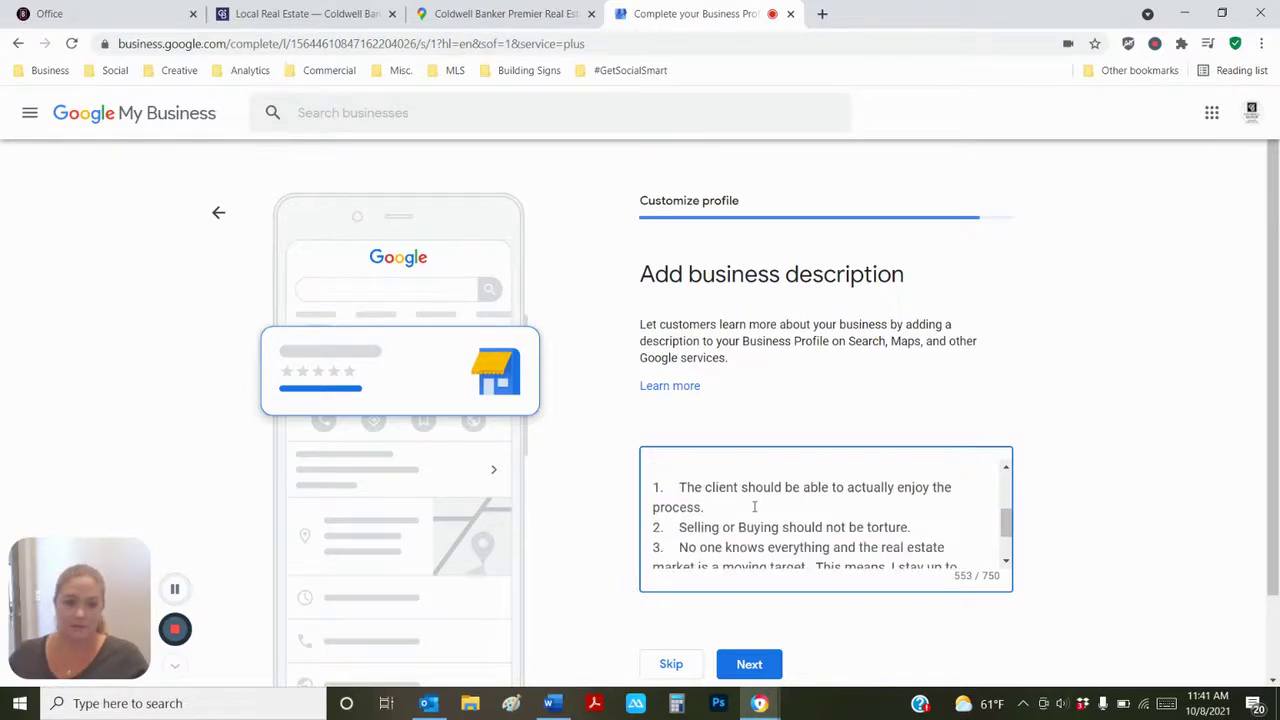
{"action": "scroll", "coordinate": [754, 506], "scroll_direction": "up", "scroll_amount": 3}
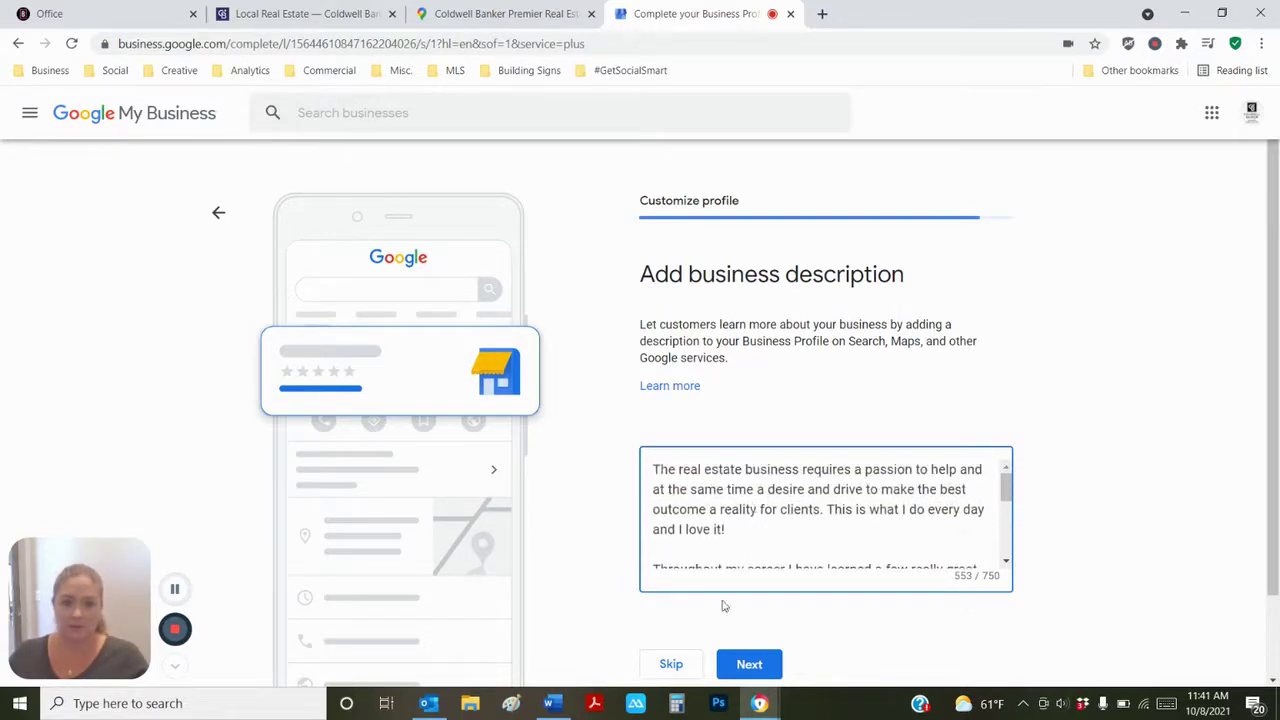
{"action": "left_click", "coordinate": [742, 666]}
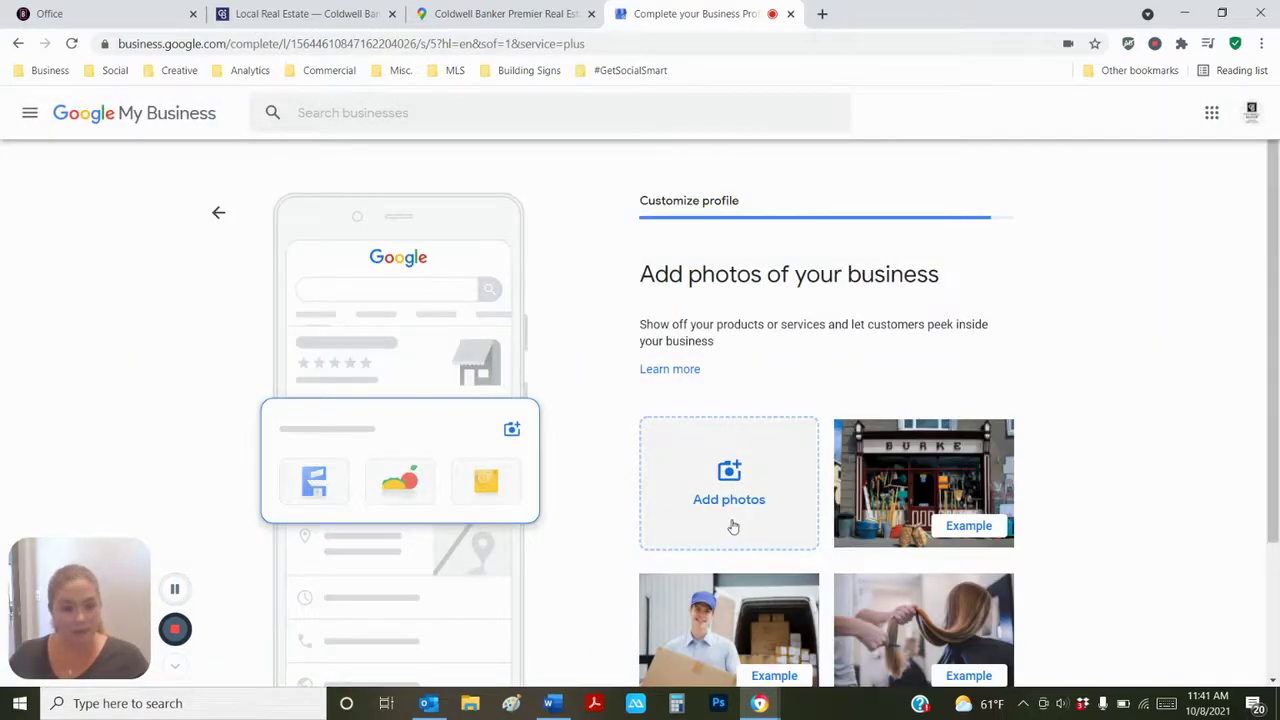
- Upload the agent's portrait photo from the computer as a business photo
{"action": "scroll", "coordinate": [1034, 491], "scroll_direction": "down", "scroll_amount": 1}
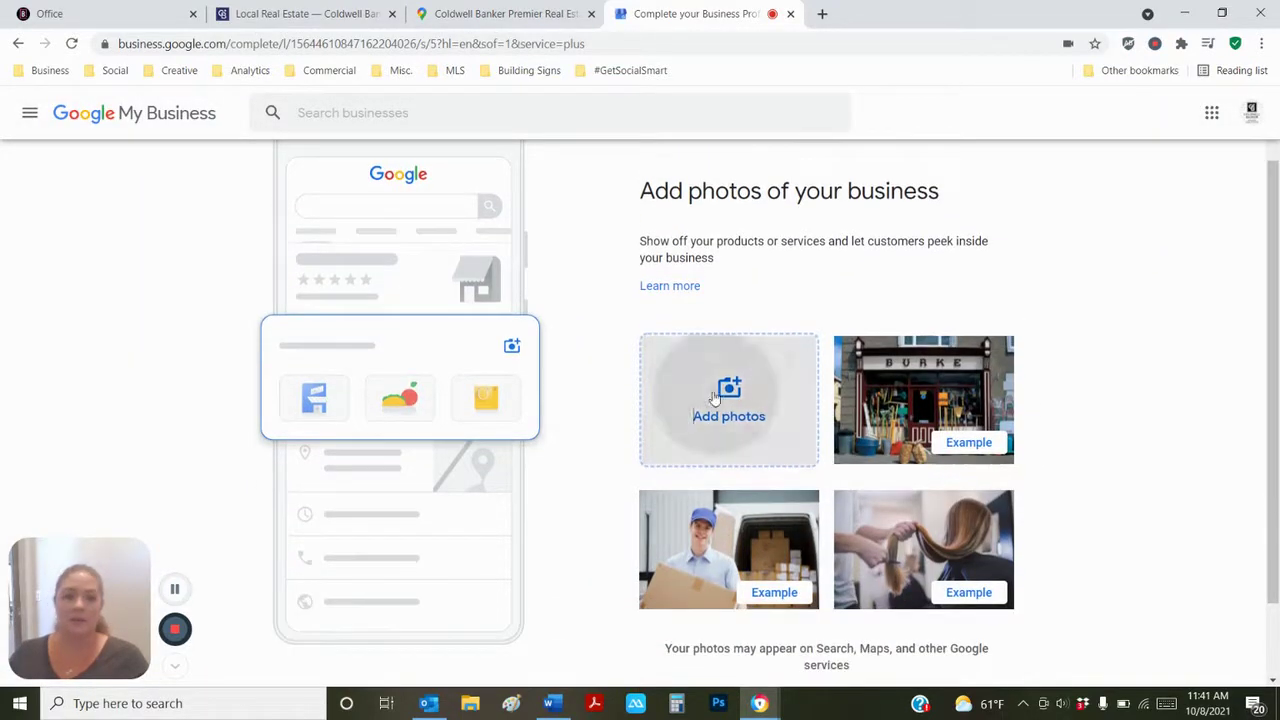
{"action": "left_click", "coordinate": [715, 398]}
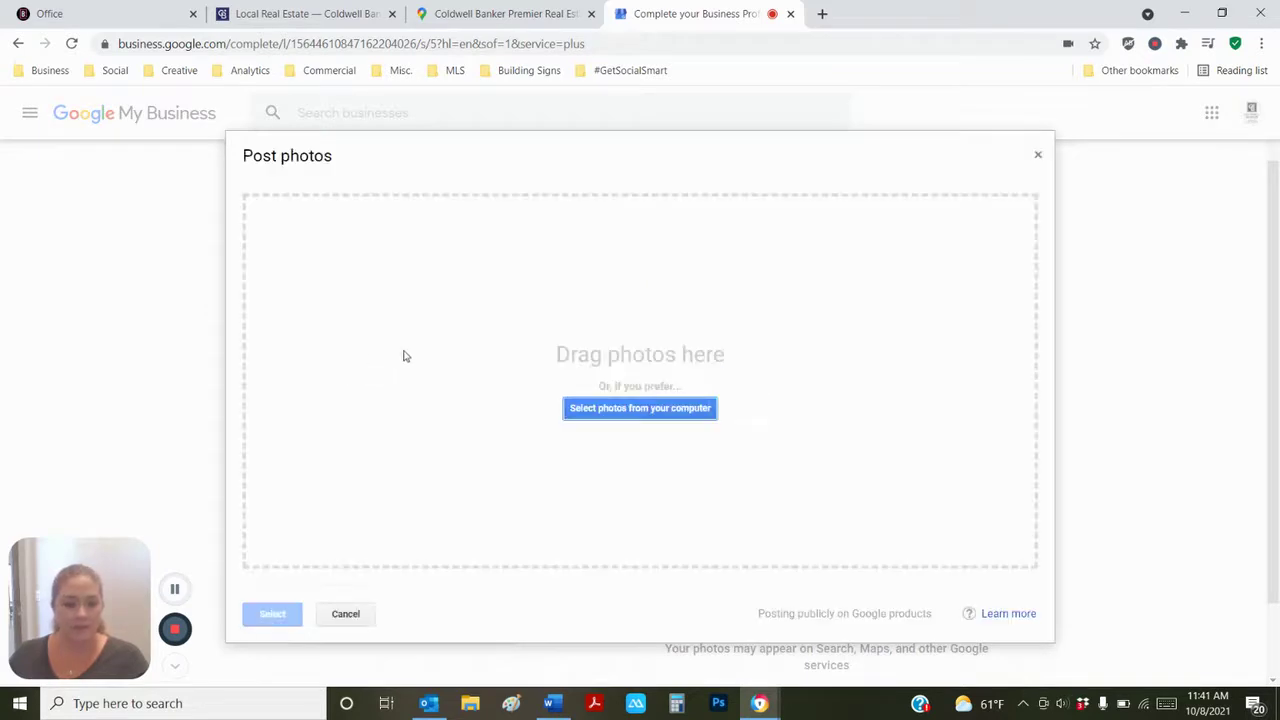
{"action": "left_click", "coordinate": [674, 410]}
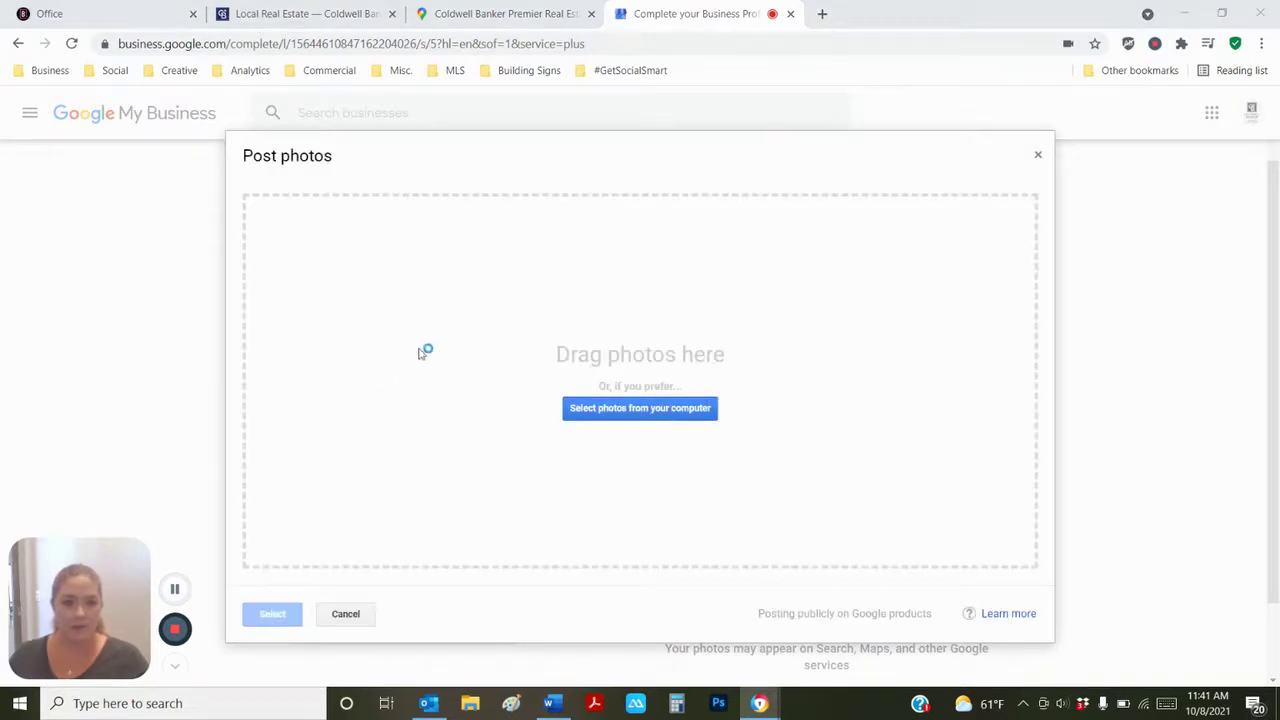
{"action": "left_click", "coordinate": [469, 148]}
{"action": "left_click", "coordinate": [645, 423]}
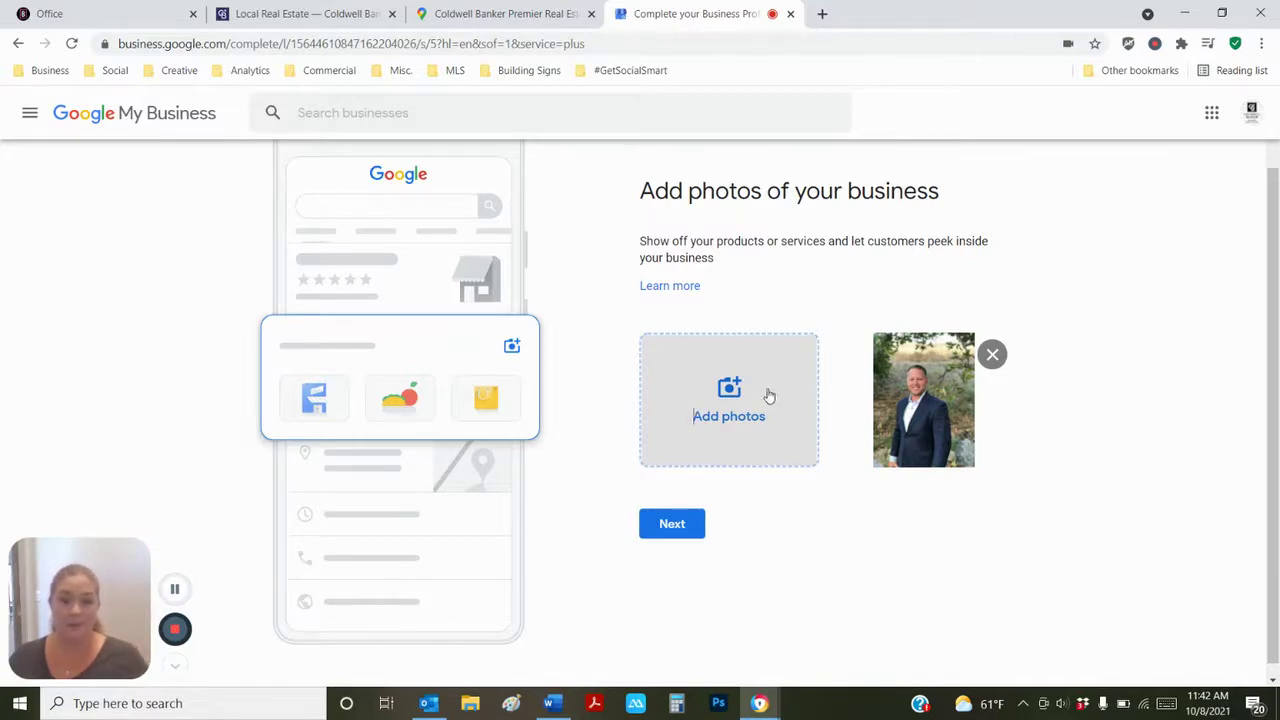
- Upload the Coldwell Banker logo, CENPA_PHL_EXTERIOR_4_WEB house photo and Untitled design (1) patio photo together
{"action": "left_click", "coordinate": [717, 399]}
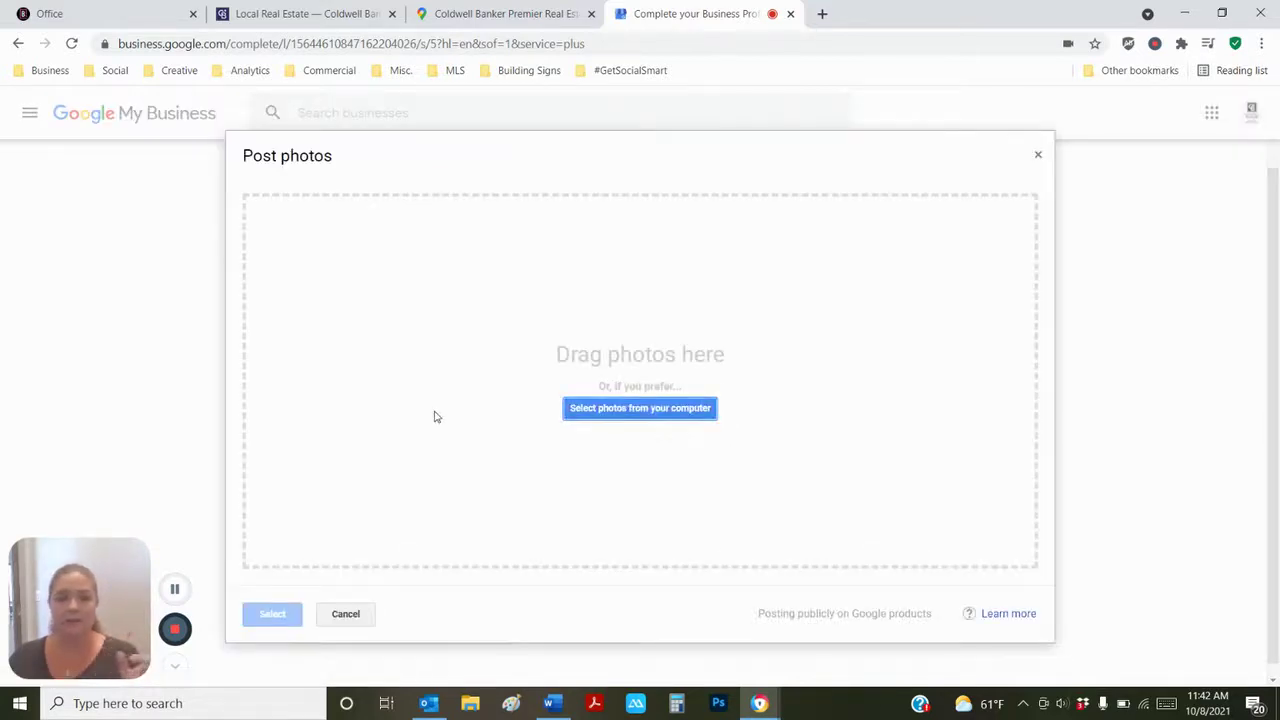
{"action": "left_click", "coordinate": [676, 410]}
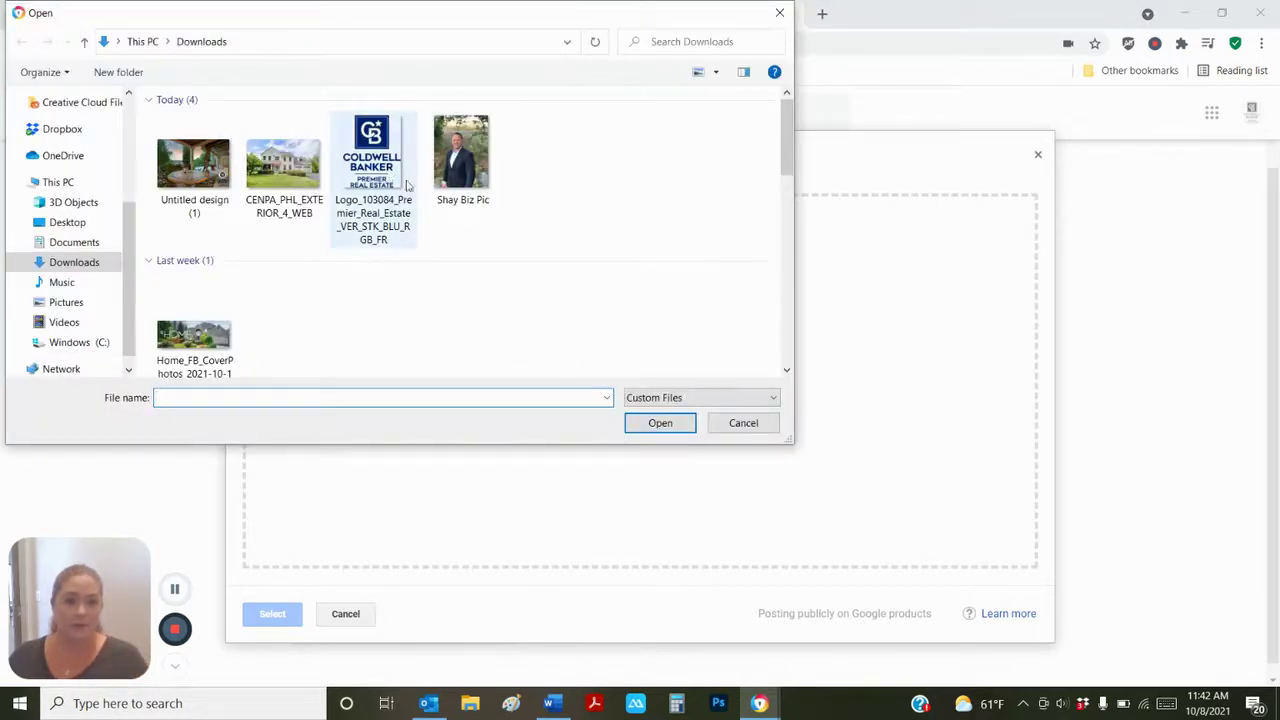
{"action": "left_click", "coordinate": [388, 172]}
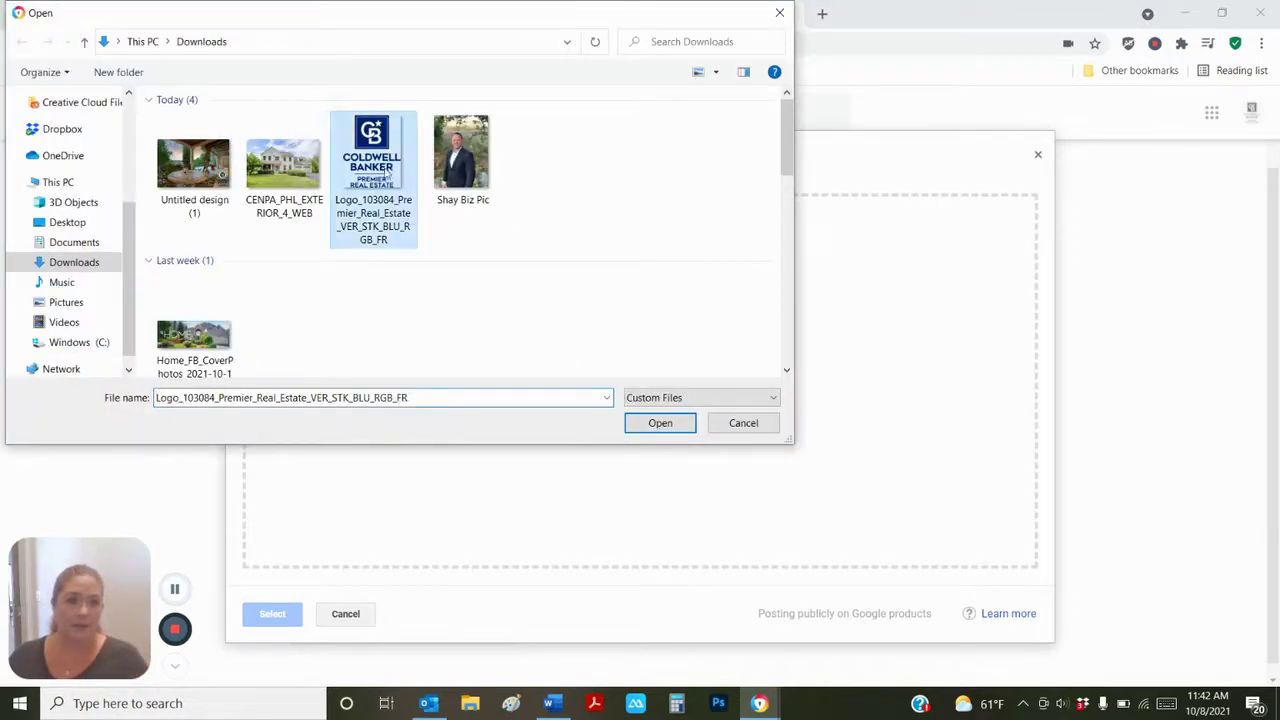
{"action": "left_click", "coordinate": [308, 165], "text": "ctrl"}
{"action": "left_click", "coordinate": [238, 150], "text": "ctrl"}
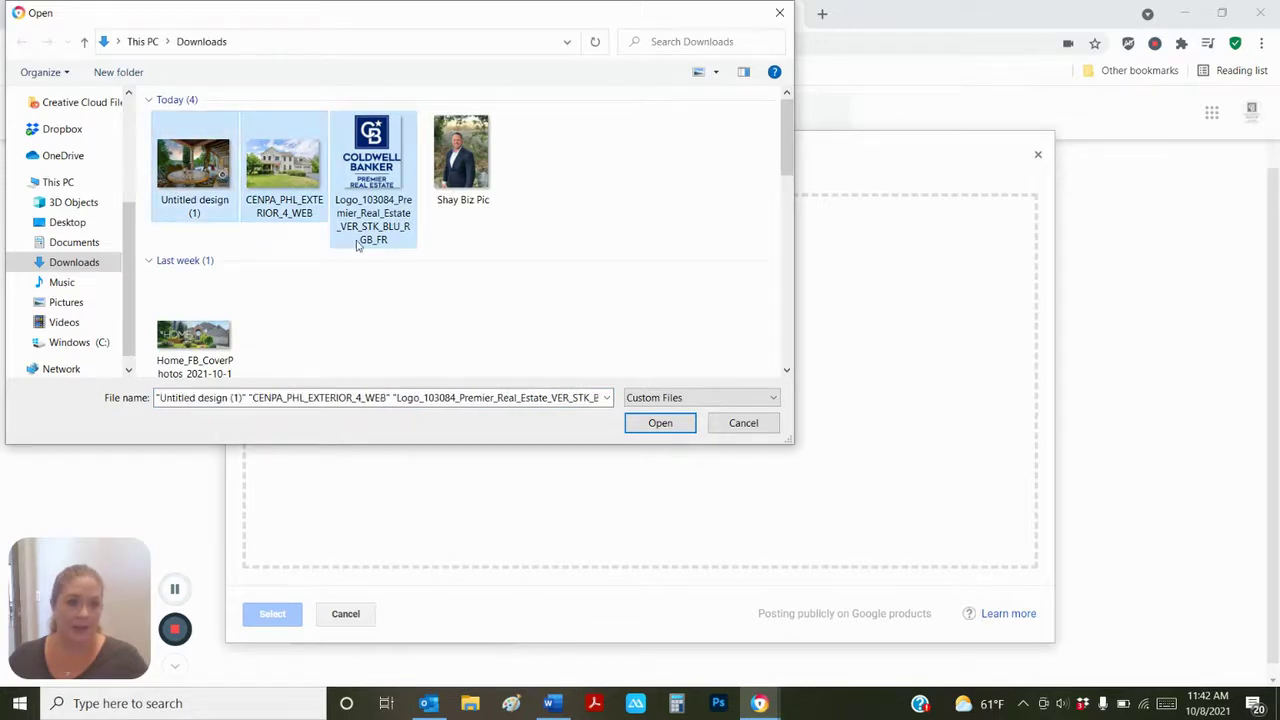
{"action": "left_click", "coordinate": [668, 423]}
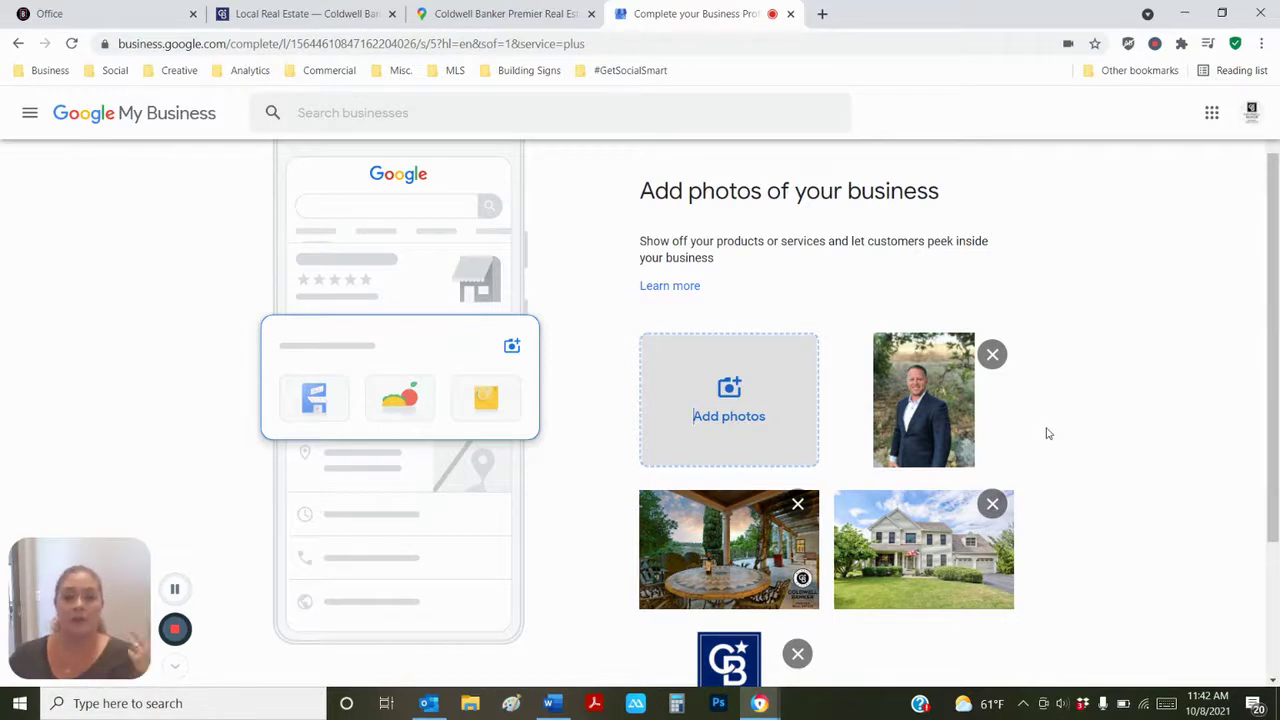
- Continue past the photos step, skip the advertising offer and finish the profile setup
{"action": "key", "text": "Down"}
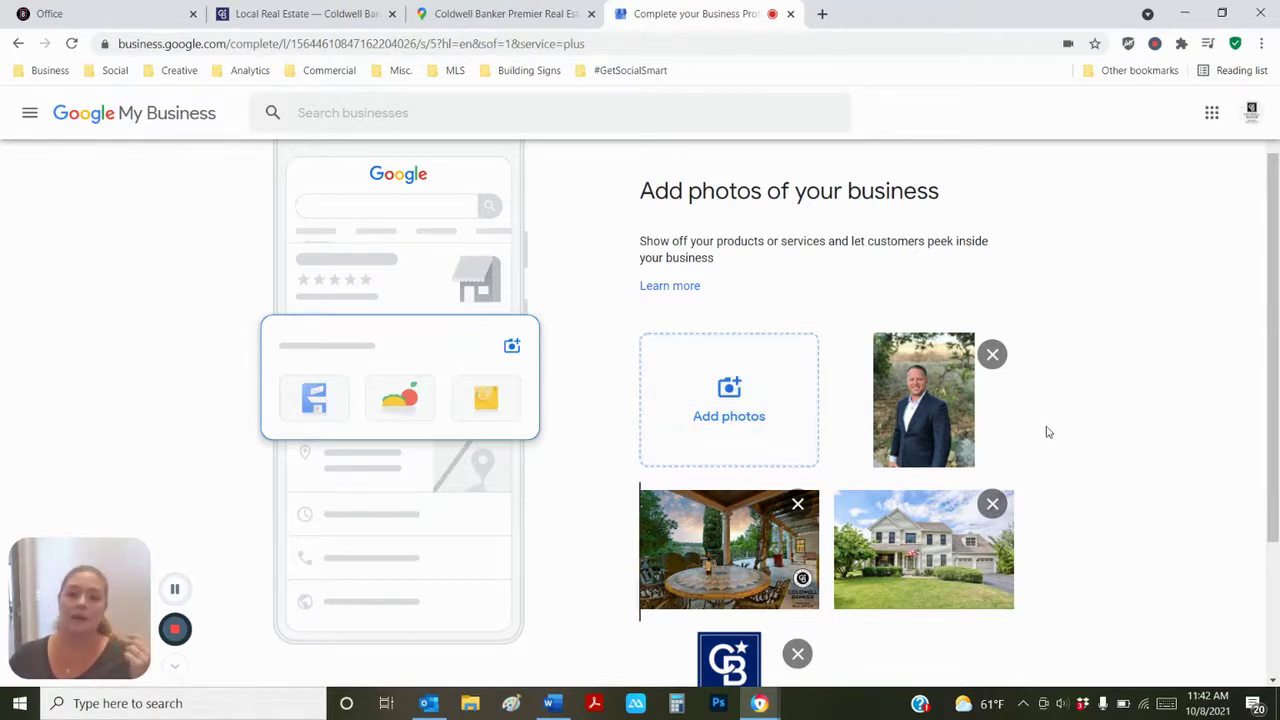
{"action": "scroll", "coordinate": [1048, 432], "scroll_direction": "down", "scroll_amount": 2}
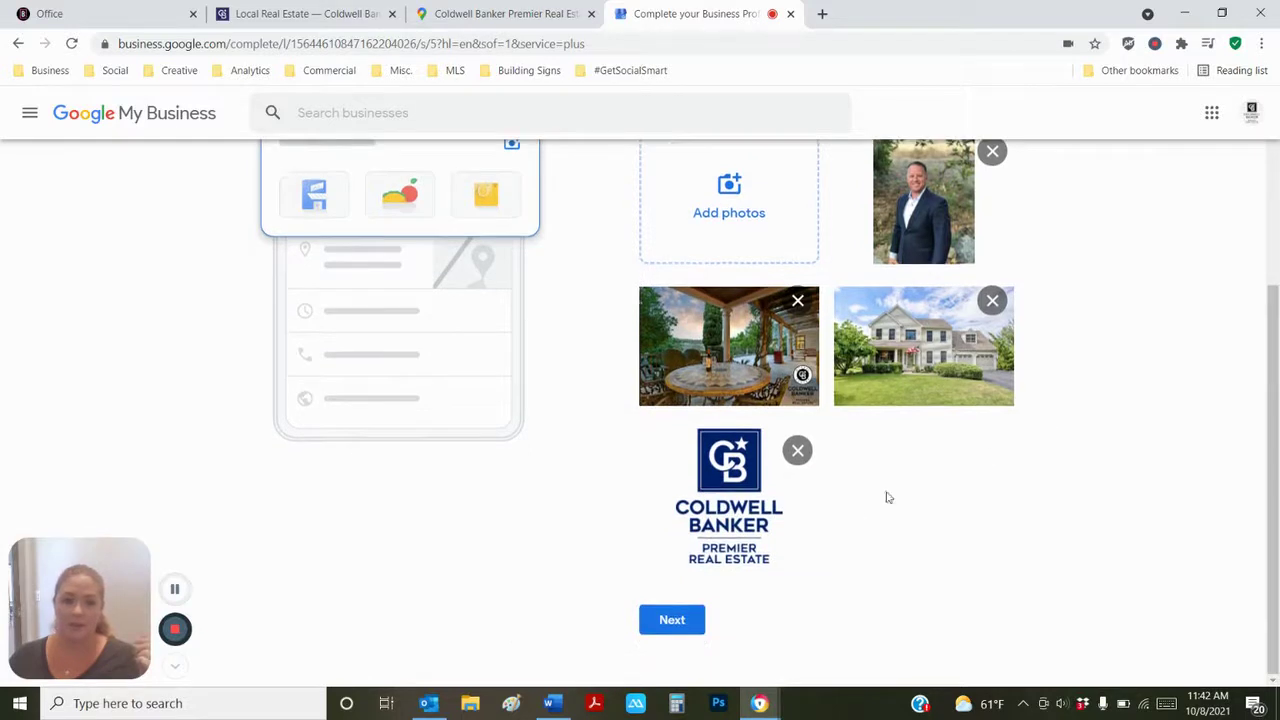
{"action": "left_click", "coordinate": [671, 620]}
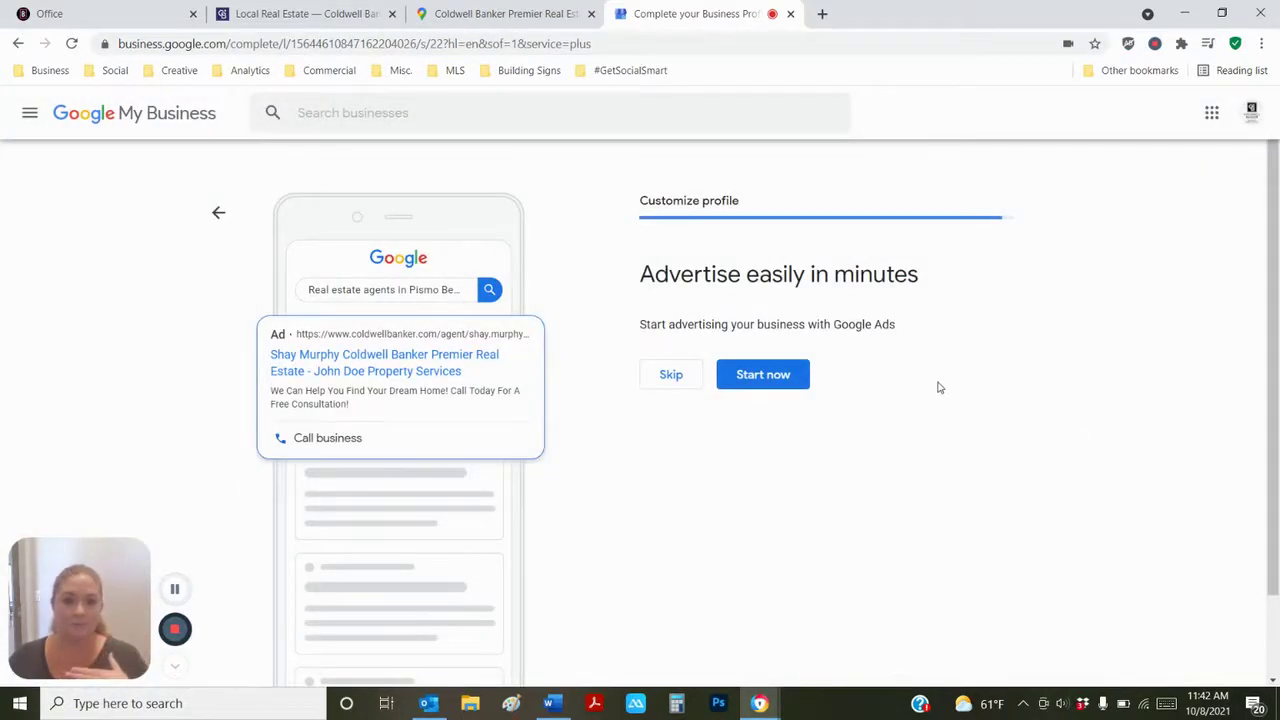
{"action": "left_click", "coordinate": [676, 379]}
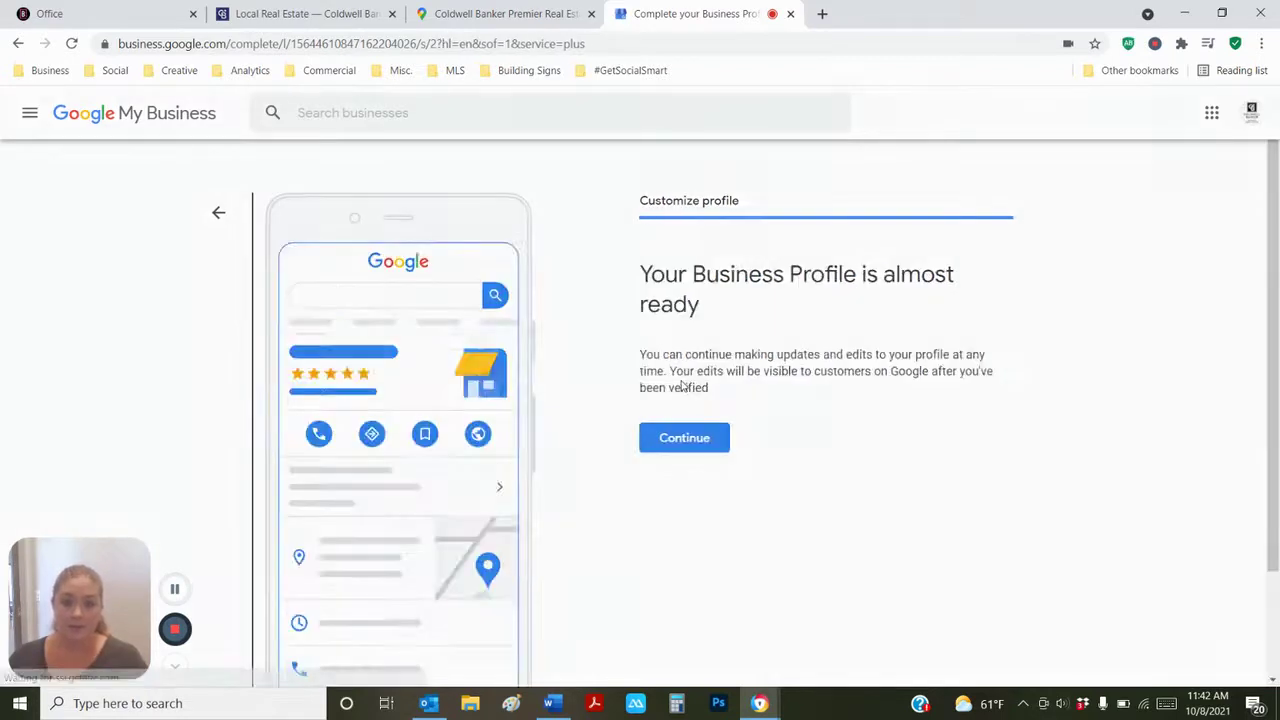
{"action": "left_click", "coordinate": [700, 440]}
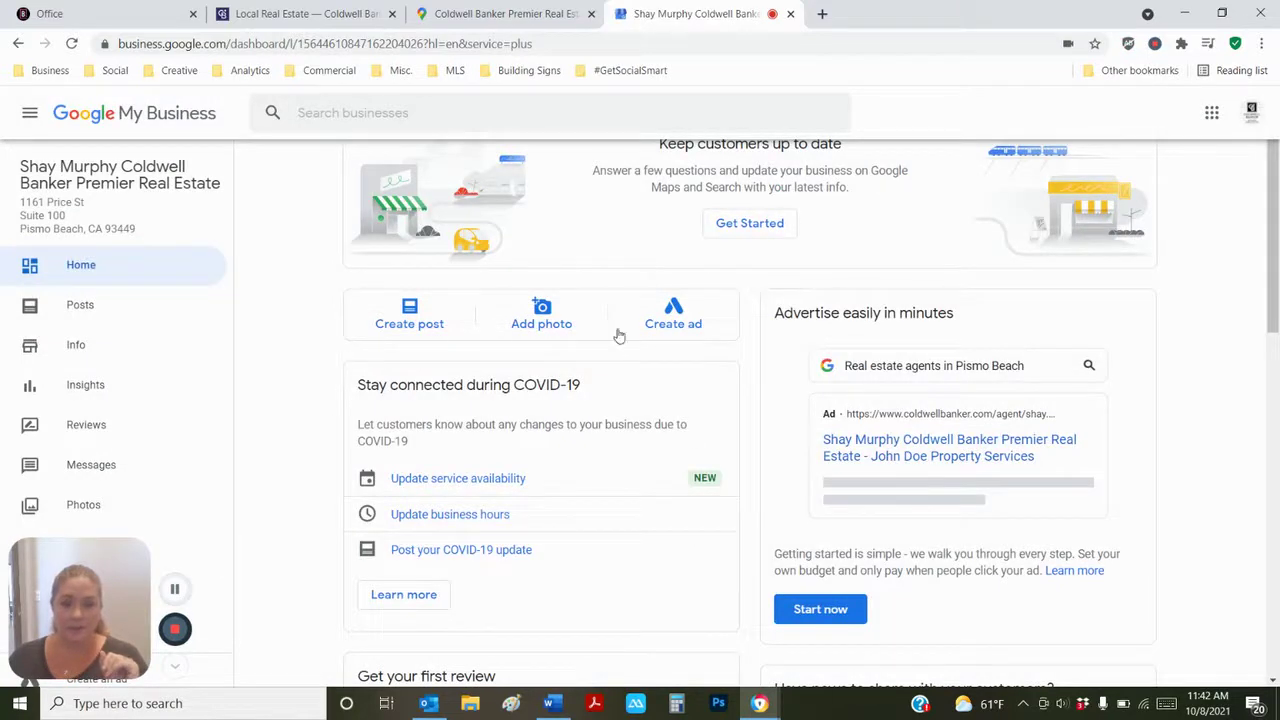
- Scroll the new dashboard and go to adding a business logo
{"action": "scroll", "coordinate": [790, 298], "scroll_direction": "down", "scroll_amount": 5}
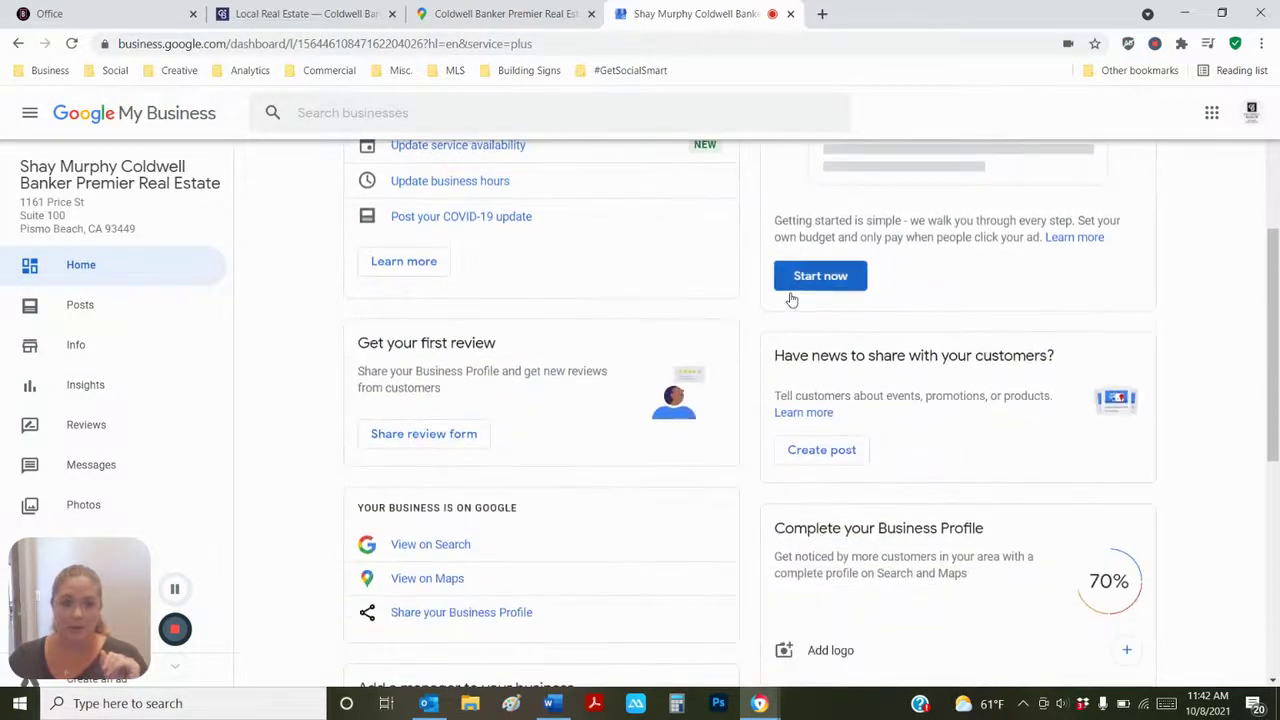
{"action": "scroll", "coordinate": [790, 298], "scroll_direction": "down", "scroll_amount": 3}
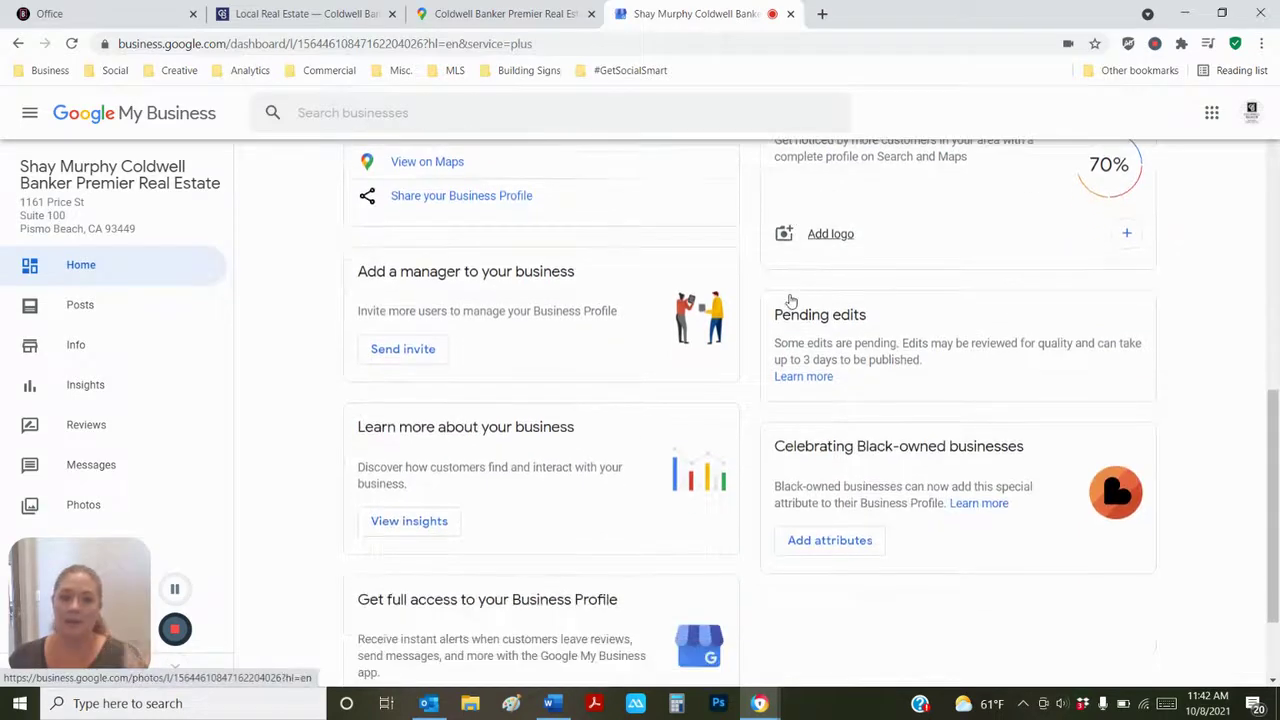
{"action": "scroll", "coordinate": [790, 298], "scroll_direction": "up", "scroll_amount": 3}
{"action": "scroll", "coordinate": [790, 298], "scroll_direction": "down", "scroll_amount": 2}
{"action": "left_click", "coordinate": [825, 318]}
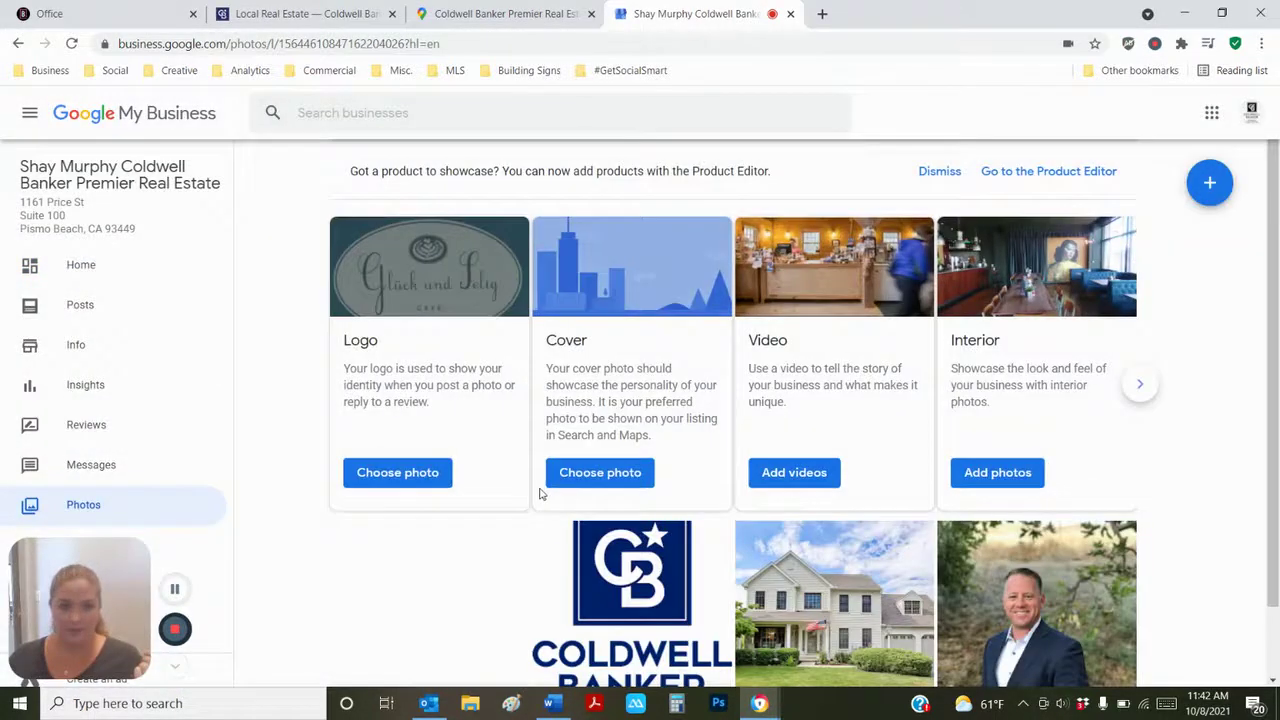
- Choose the Coldwell Banker logo from the Scrapbook Photos album for the logo
{"action": "left_click", "coordinate": [418, 485]}
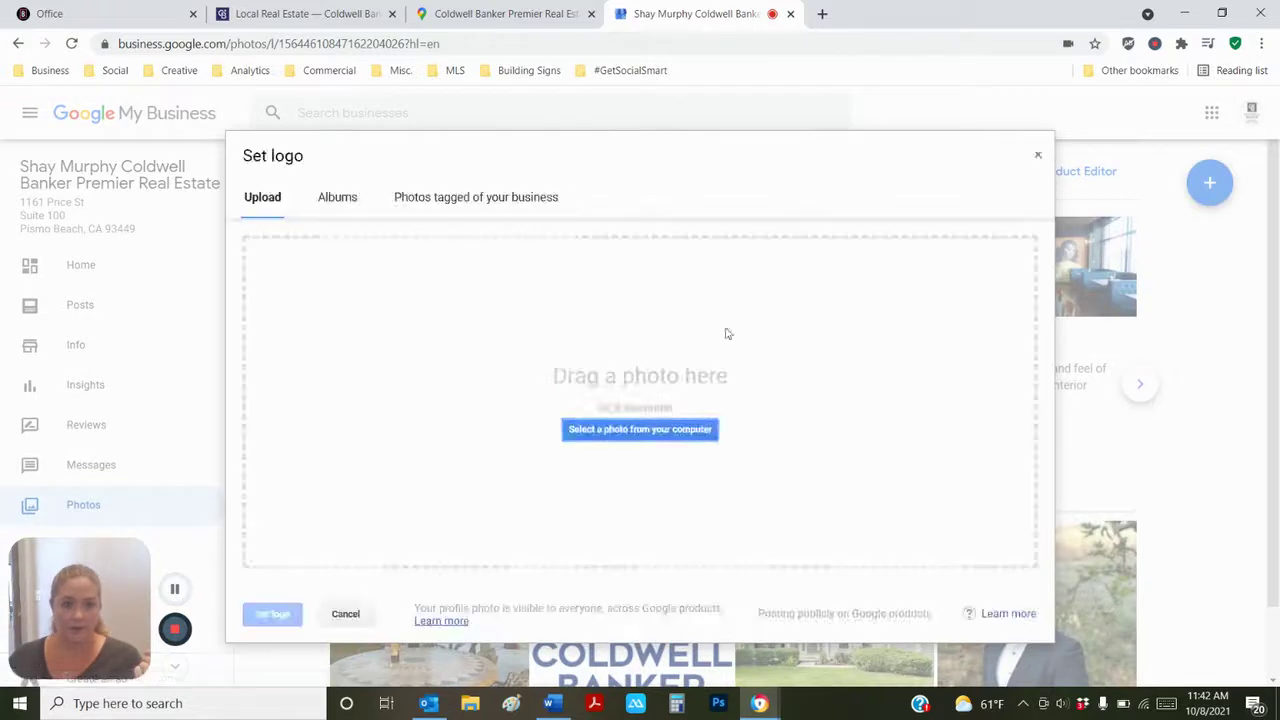
{"action": "left_click", "coordinate": [438, 199]}
{"action": "left_click", "coordinate": [331, 208]}
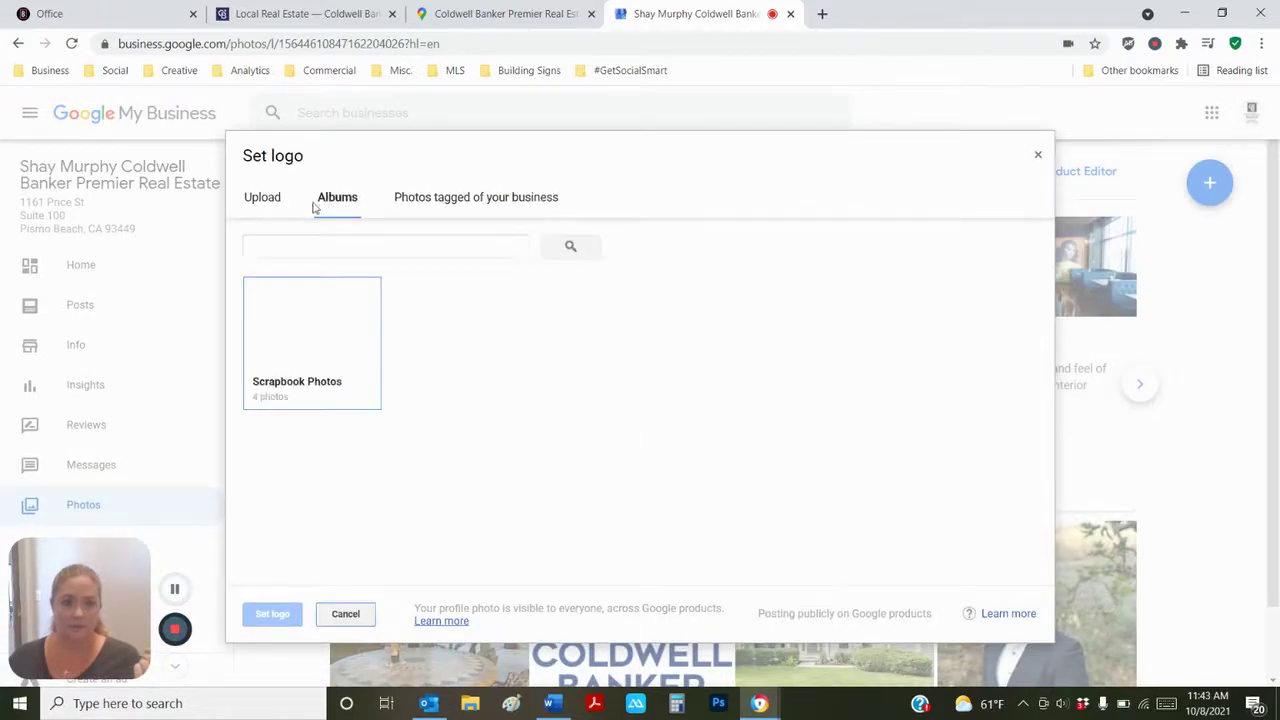
{"action": "left_click", "coordinate": [299, 340]}
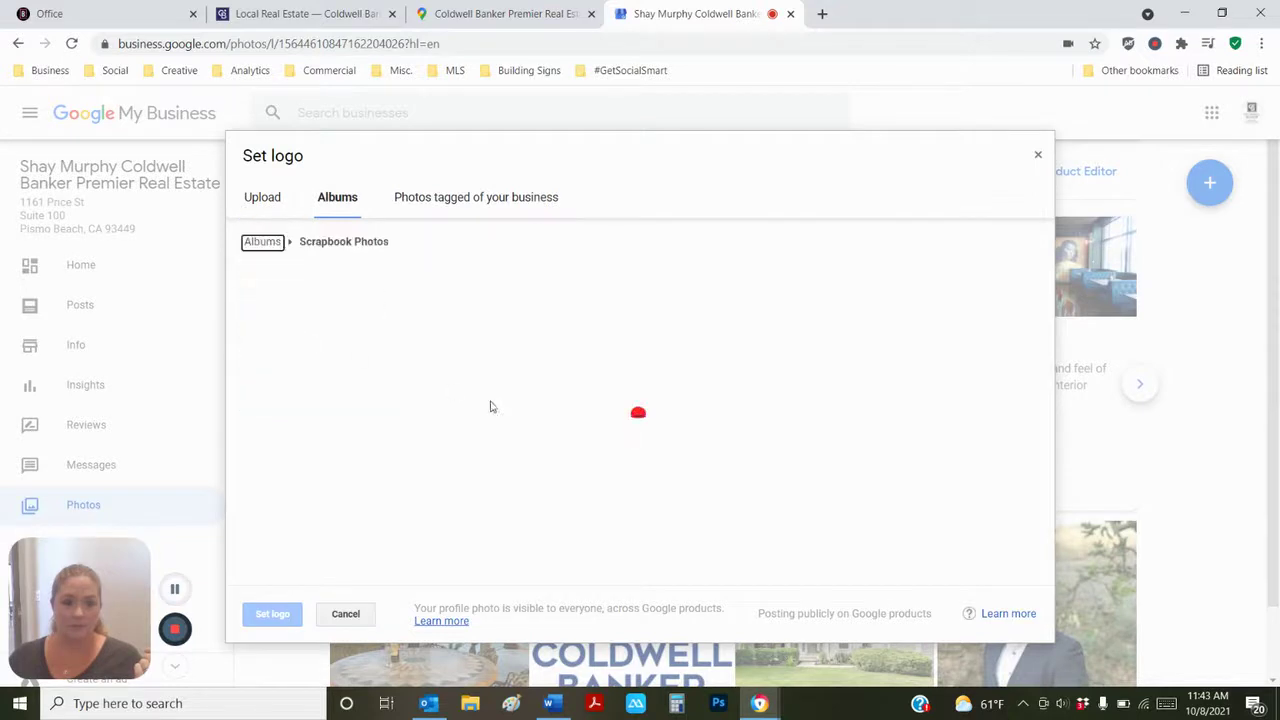
{"action": "left_click", "coordinate": [438, 322]}
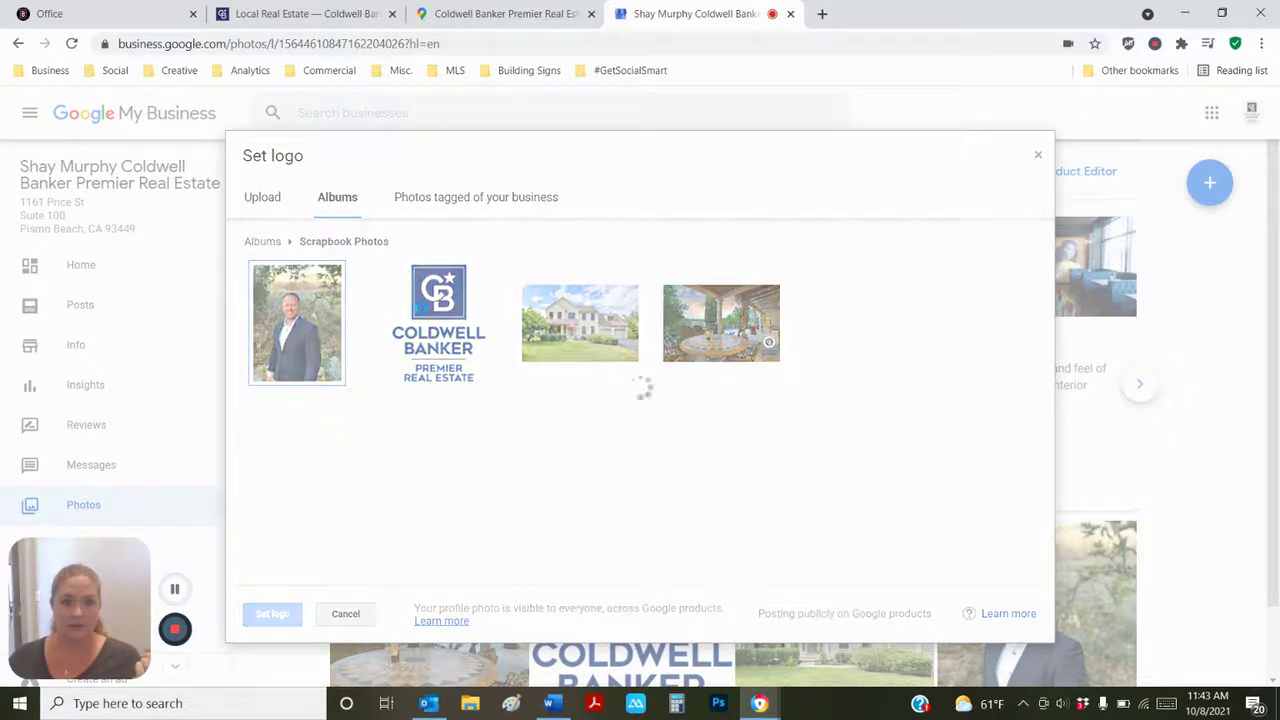
- Enlarge and shift the square crop around the logo, then cancel and restart the logo choice
{"action": "left_click_drag", "start_coordinate": [737, 485], "coordinate": [855, 610]}
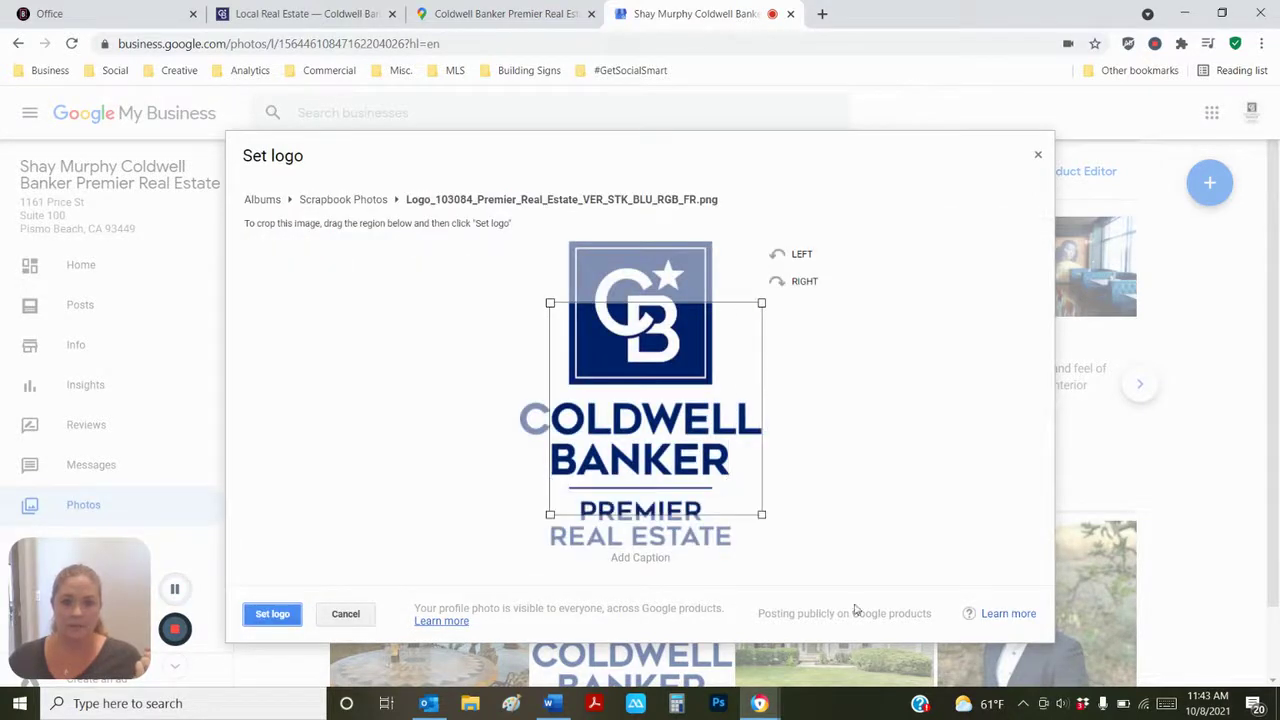
{"action": "left_click_drag", "start_coordinate": [550, 304], "coordinate": [462, 228]}
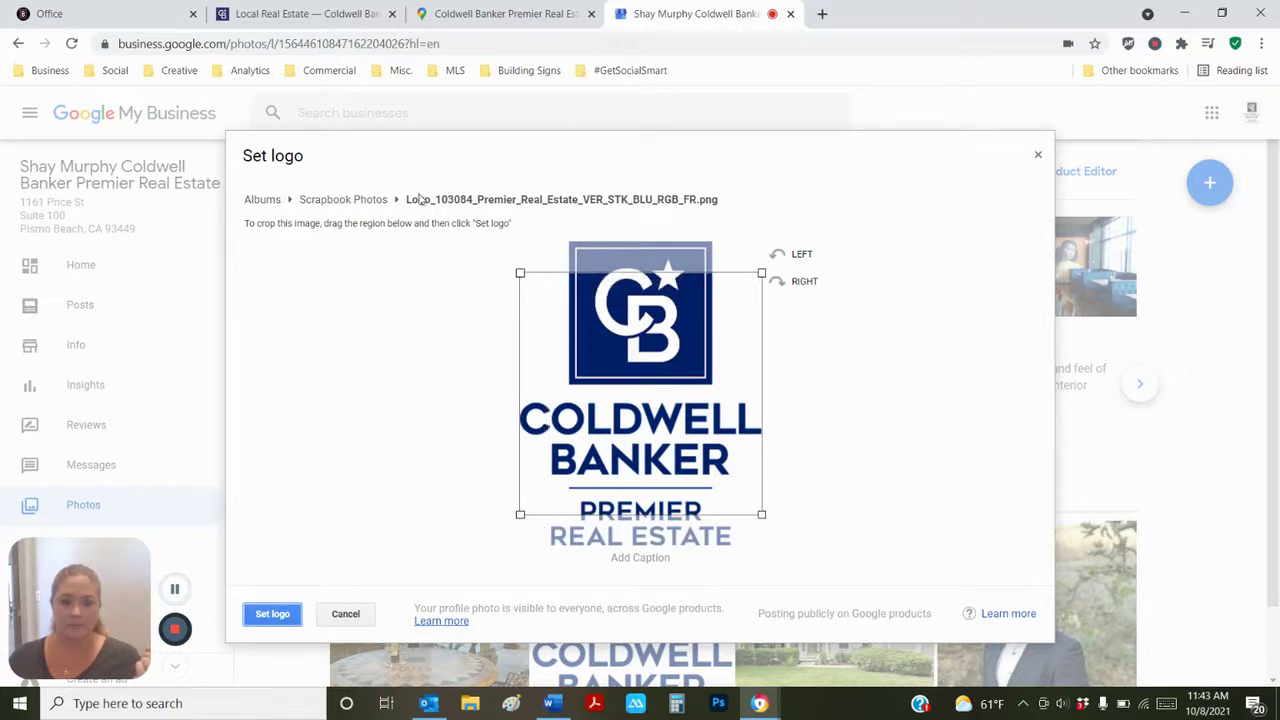
{"action": "left_click_drag", "start_coordinate": [622, 397], "coordinate": [623, 316]}
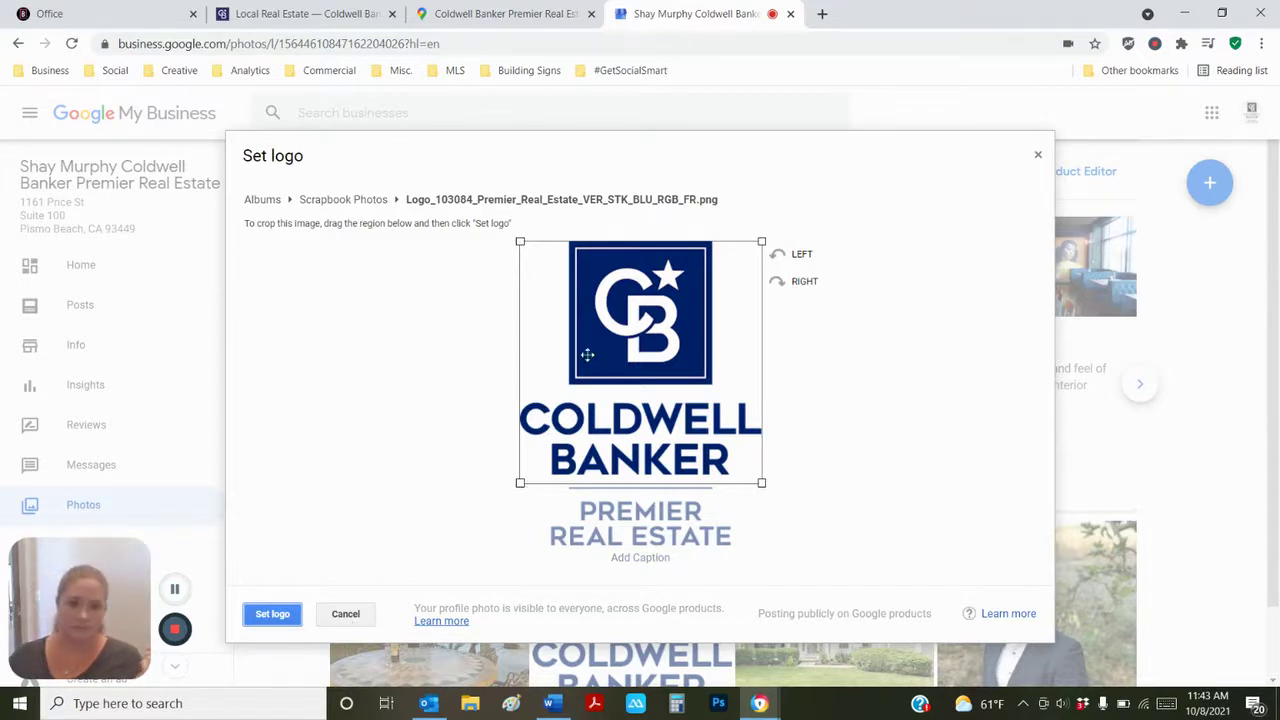
{"action": "left_click", "coordinate": [357, 617]}
{"action": "left_click", "coordinate": [383, 486]}
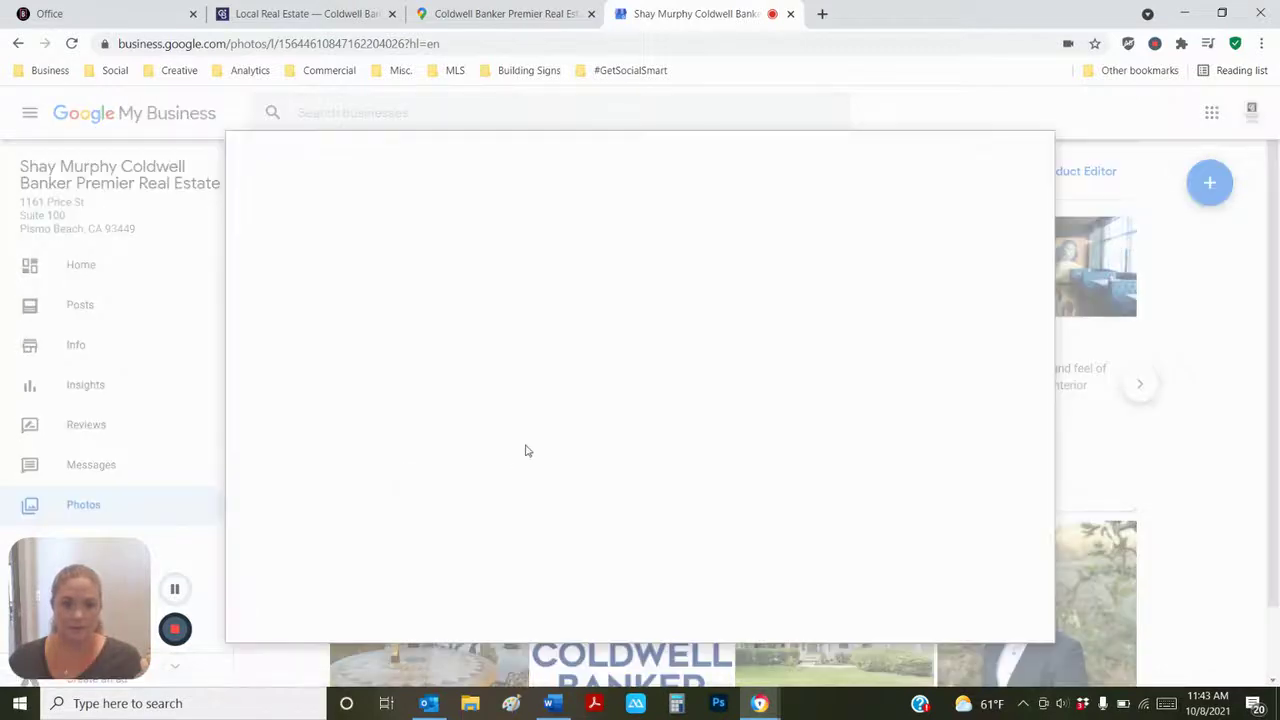
- Upload the v_white logo from Desktop > CBPRE > Global Luxury DBA Logos
{"action": "left_click", "coordinate": [629, 432]}
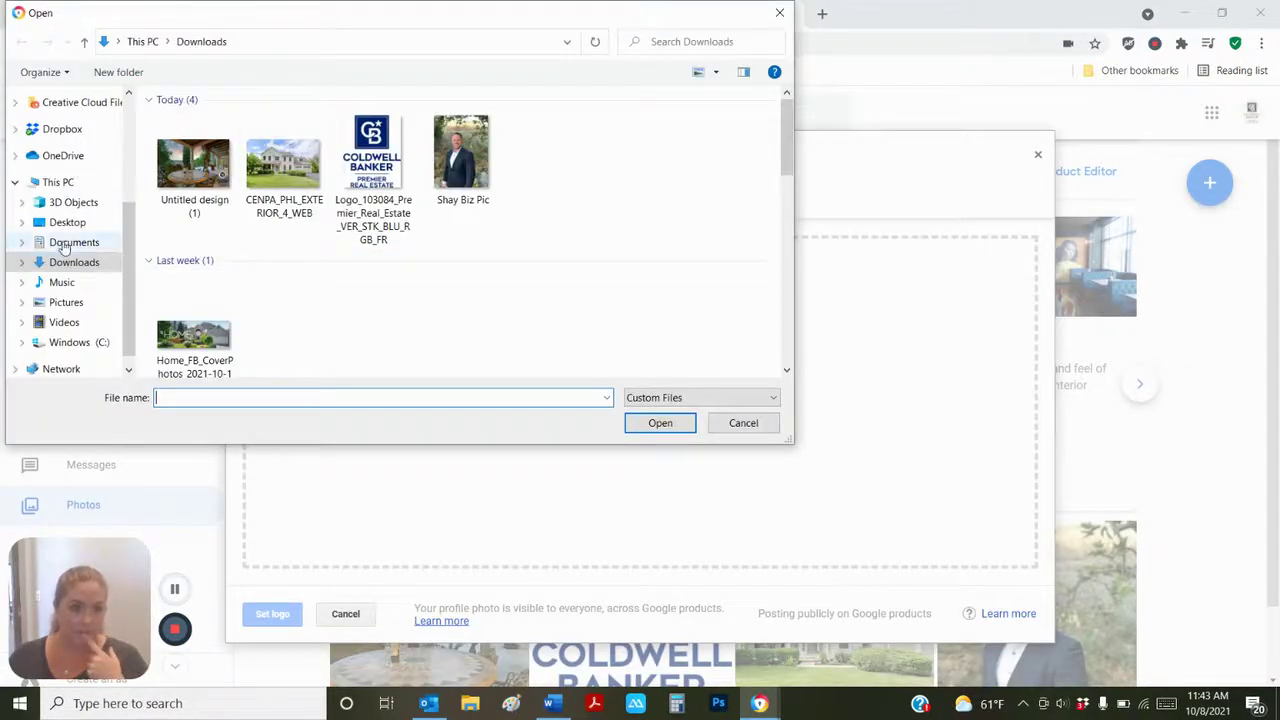
{"action": "left_click", "coordinate": [67, 222]}
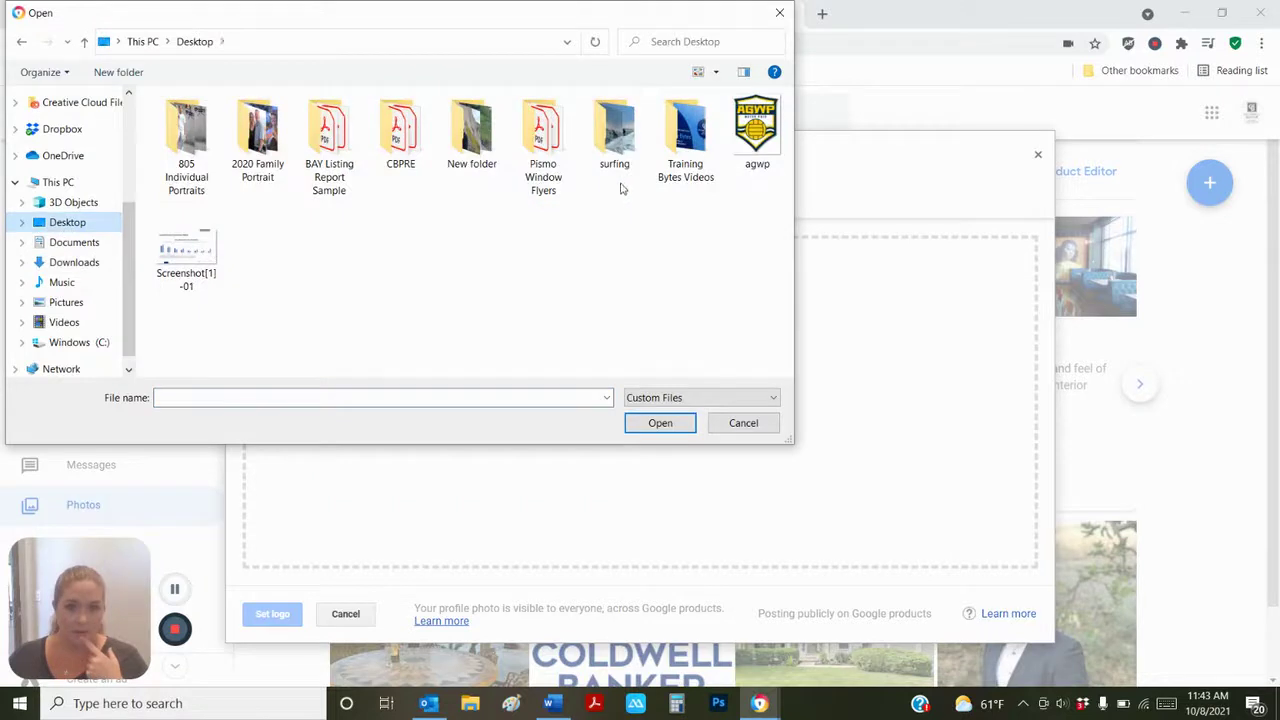
{"action": "double_click", "coordinate": [404, 128]}
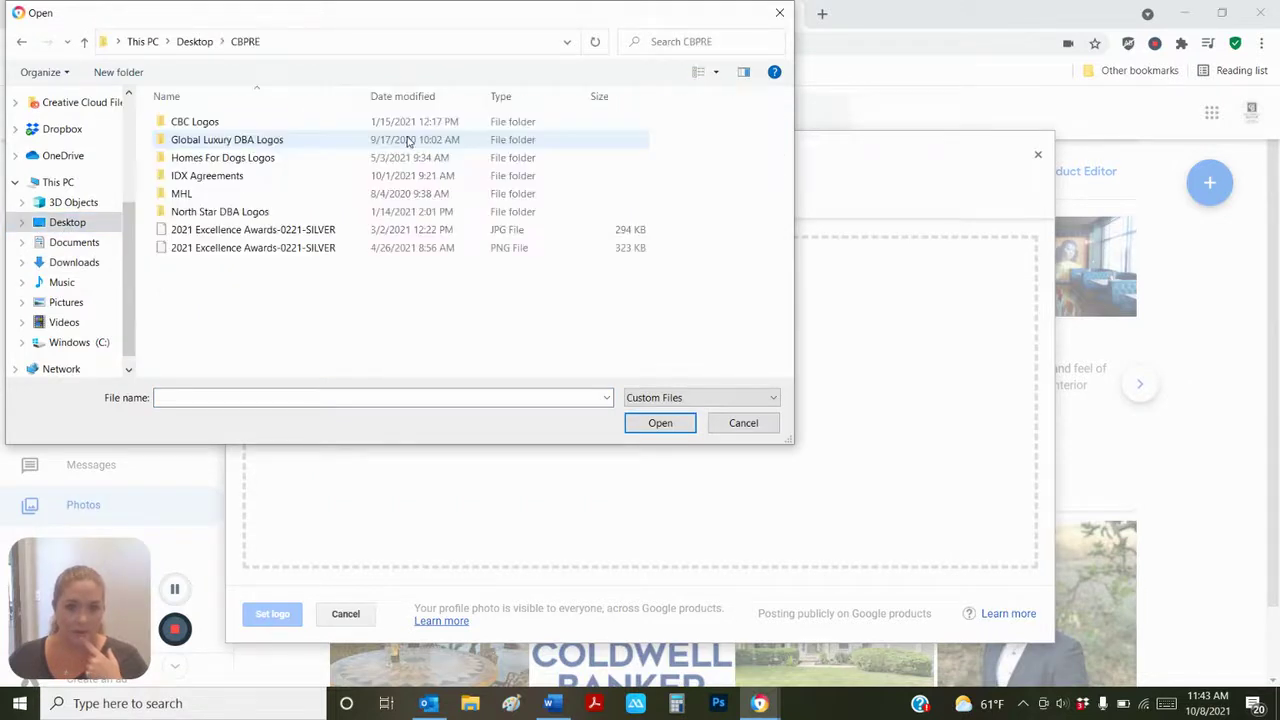
{"action": "double_click", "coordinate": [225, 140]}
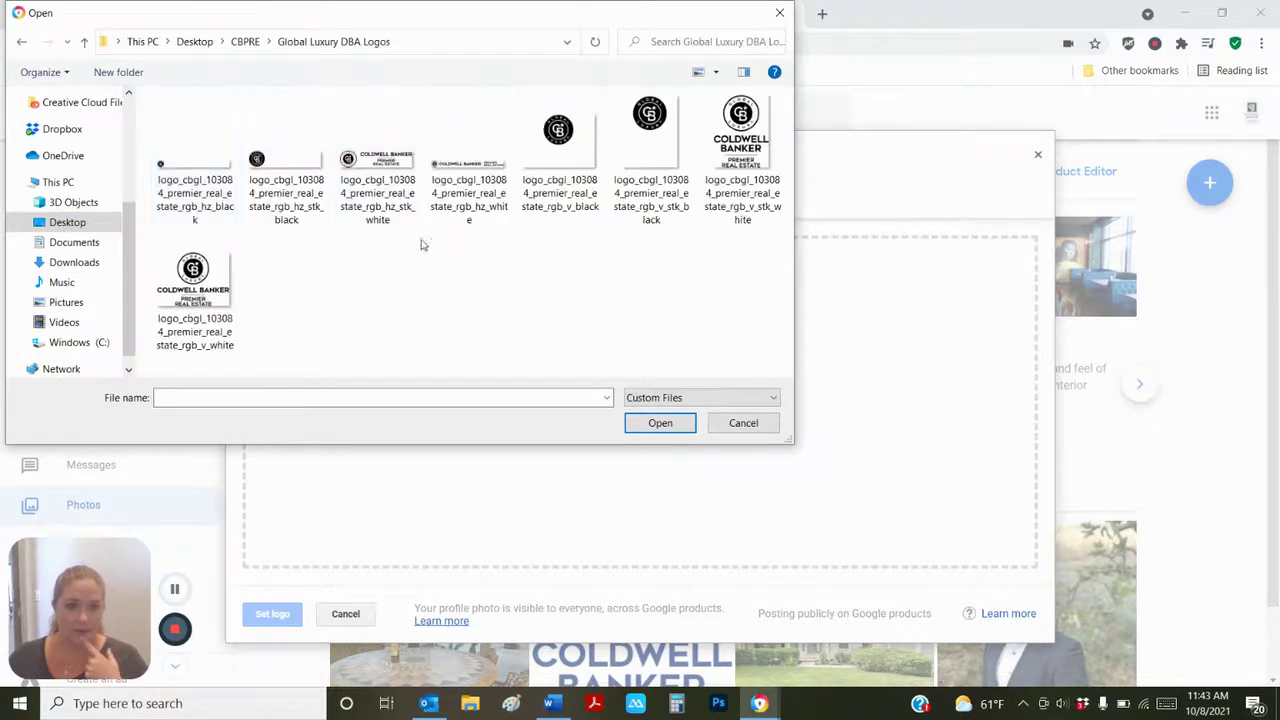
{"action": "left_click", "coordinate": [232, 285]}
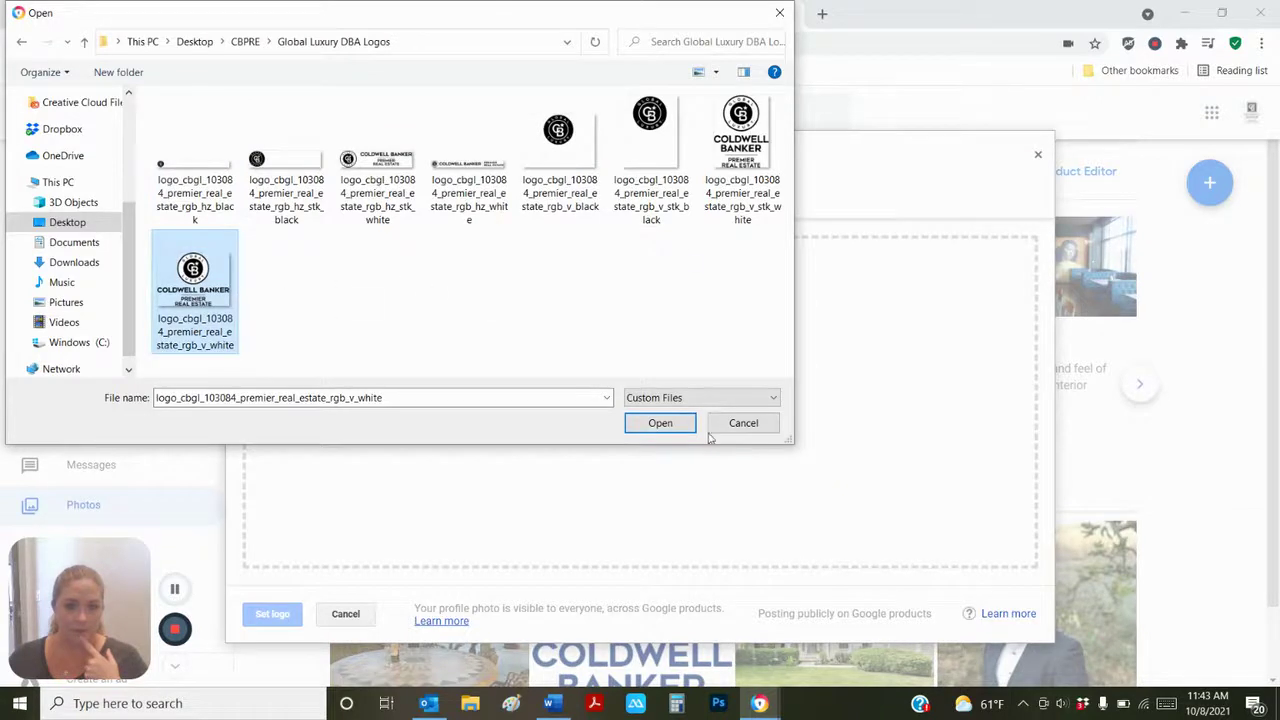
{"action": "left_click", "coordinate": [686, 428]}
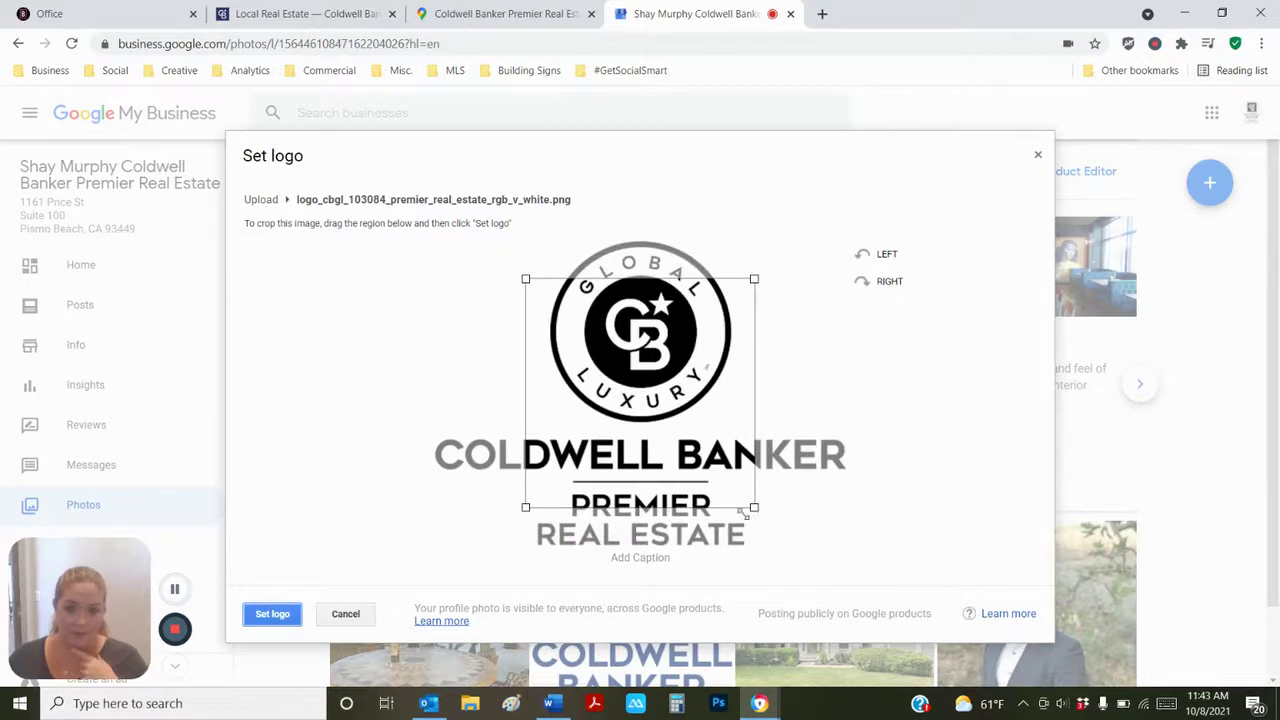
- Adjust the crop square around the v_white logo, then discard it and restart the logo choice
{"action": "left_click_drag", "start_coordinate": [522, 282], "coordinate": [365, 204]}
{"action": "mouse_move", "coordinate": [643, 511]}
{"action": "left_mouse_down"}
{"action": "mouse_move", "coordinate": [722, 524]}
{"action": "mouse_move", "coordinate": [474, 505]}
{"action": "mouse_move", "coordinate": [637, 511]}
{"action": "left_mouse_up"}
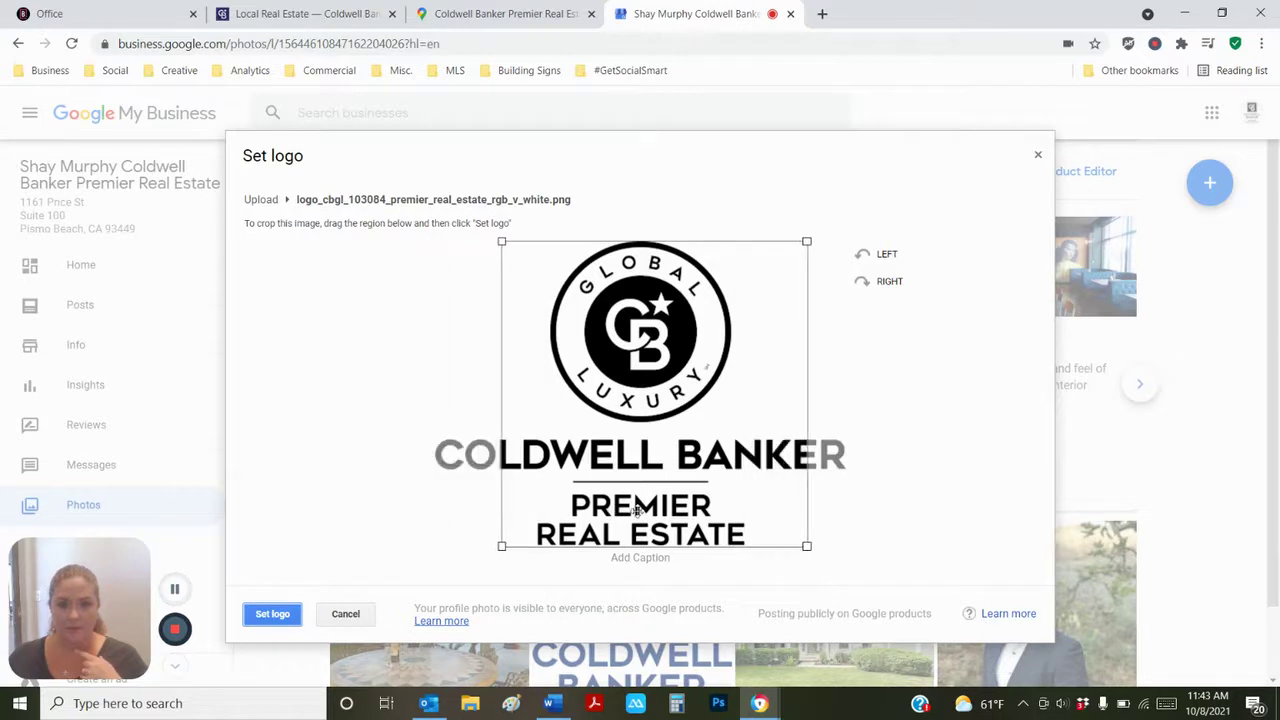
{"action": "left_click", "coordinate": [699, 483]}
{"action": "left_click_drag", "start_coordinate": [699, 483], "coordinate": [692, 483]}
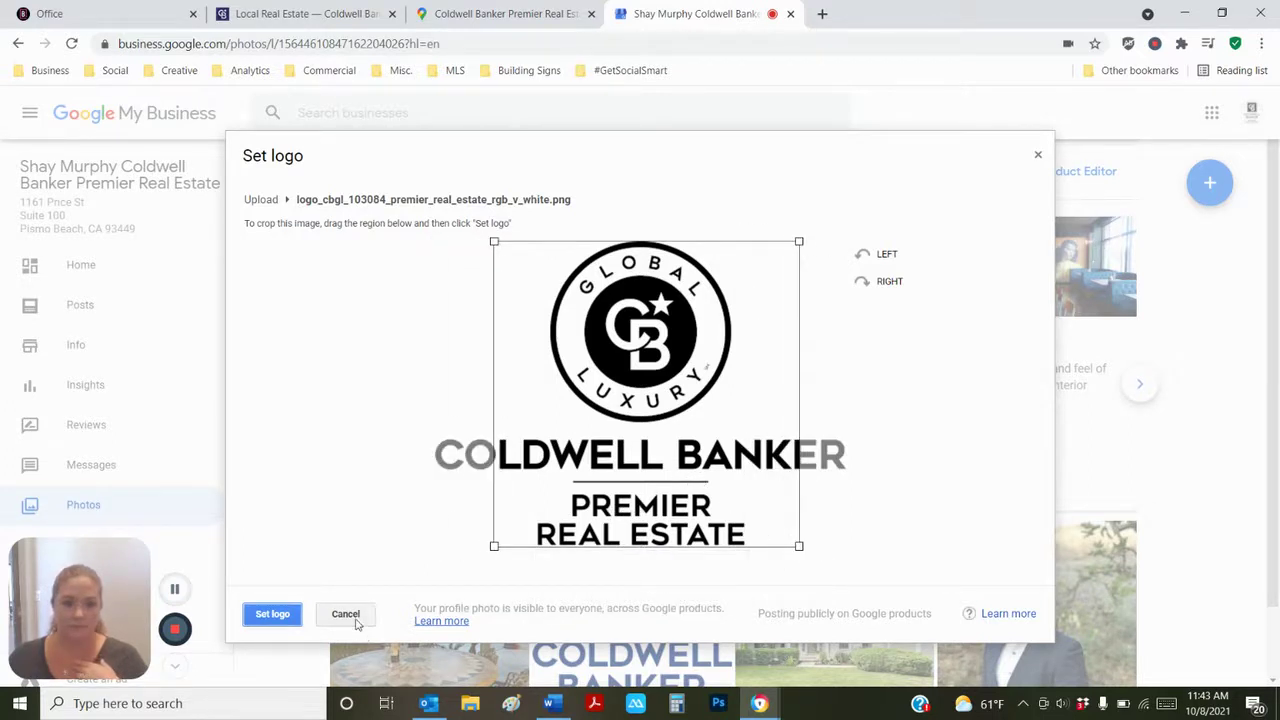
{"action": "left_click", "coordinate": [346, 614]}
{"action": "left_click", "coordinate": [405, 478]}
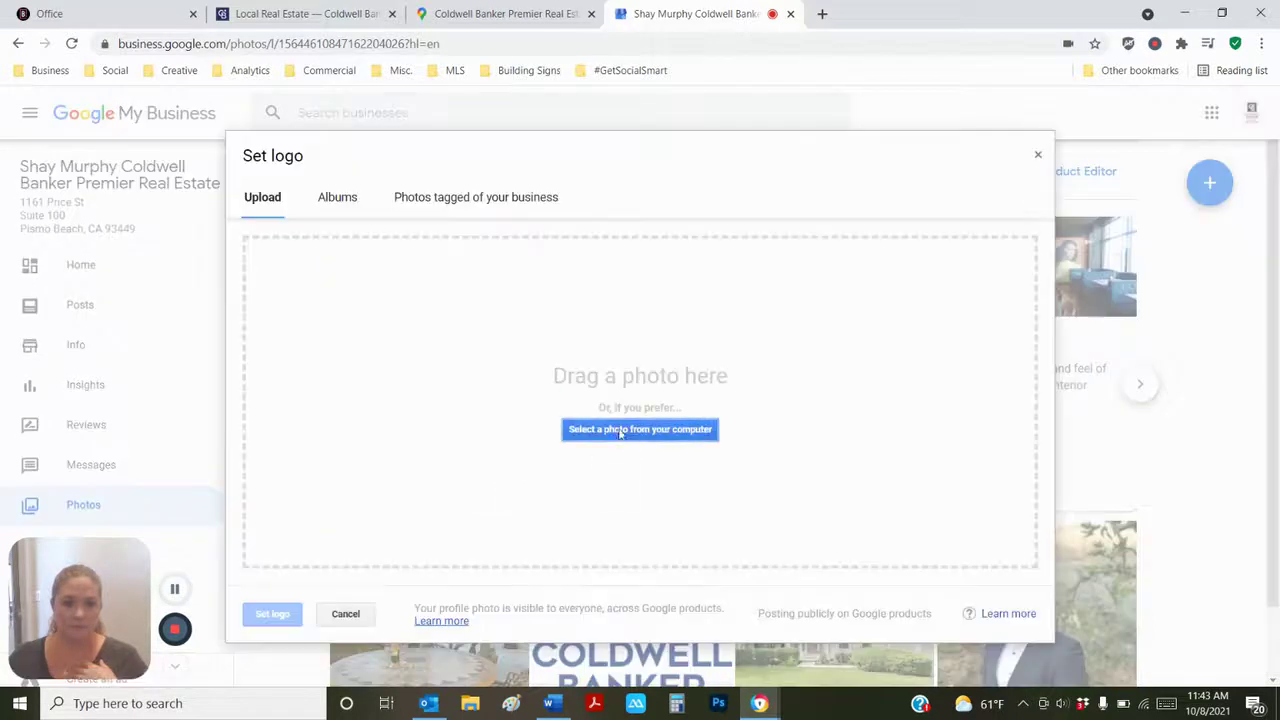
- Upload the rgb_v_stk_white logo, crop it to the emblem and COLDWELL BANKER, and set it as logo
{"action": "left_click", "coordinate": [620, 430]}
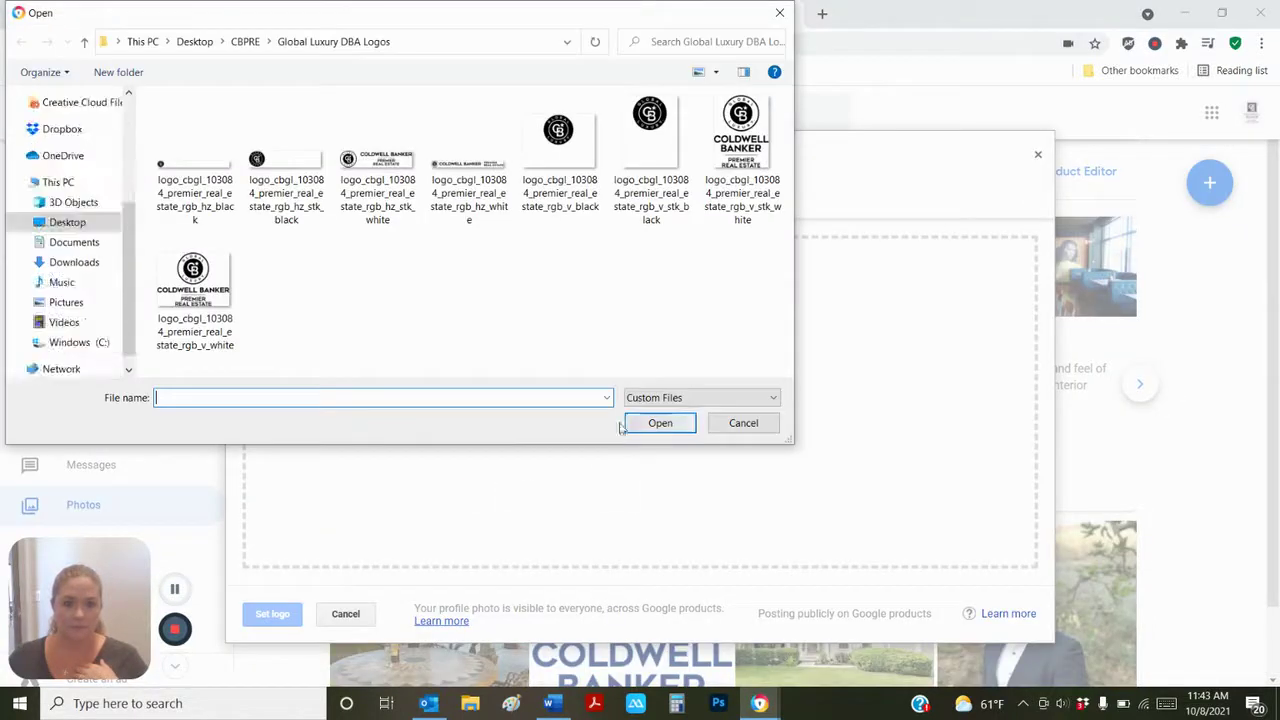
{"action": "left_click", "coordinate": [740, 160]}
{"action": "left_click", "coordinate": [660, 423]}
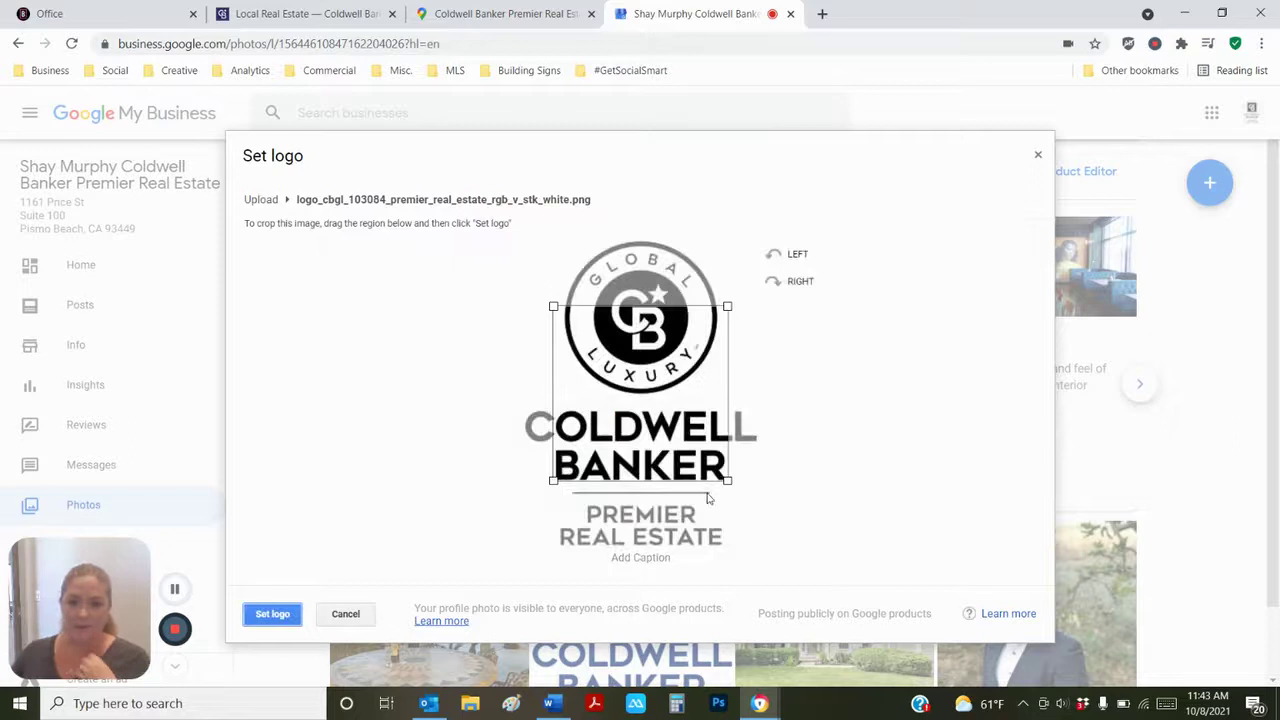
{"action": "left_click_drag", "start_coordinate": [699, 415], "coordinate": [758, 474]}
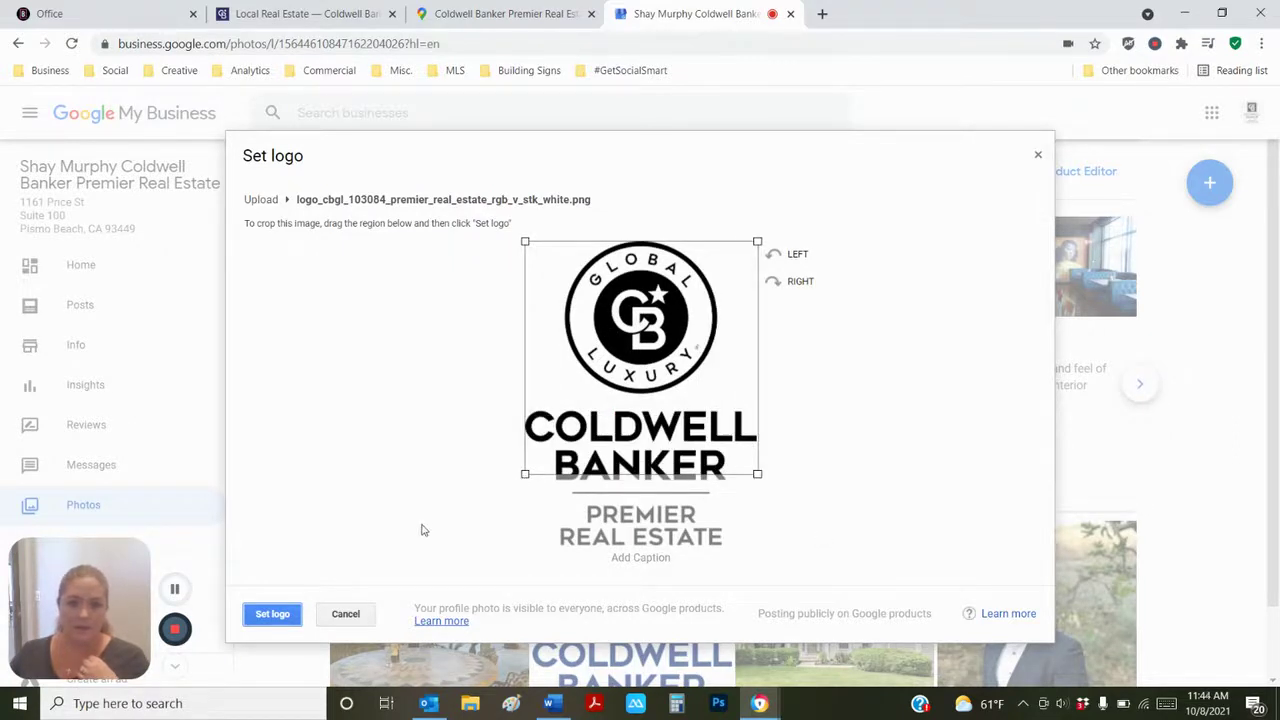
{"action": "left_click_drag", "start_coordinate": [556, 431], "coordinate": [560, 436]}
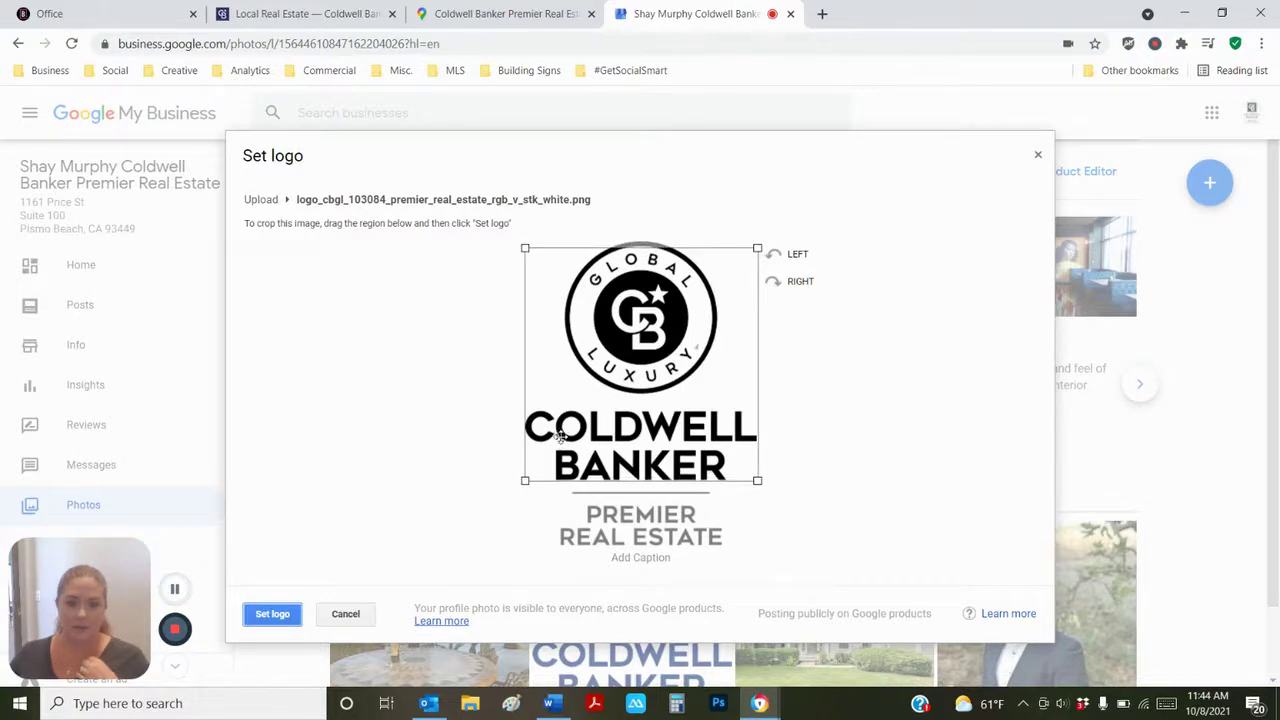
{"action": "left_click", "coordinate": [285, 615]}
{"action": "left_click", "coordinate": [621, 622]}
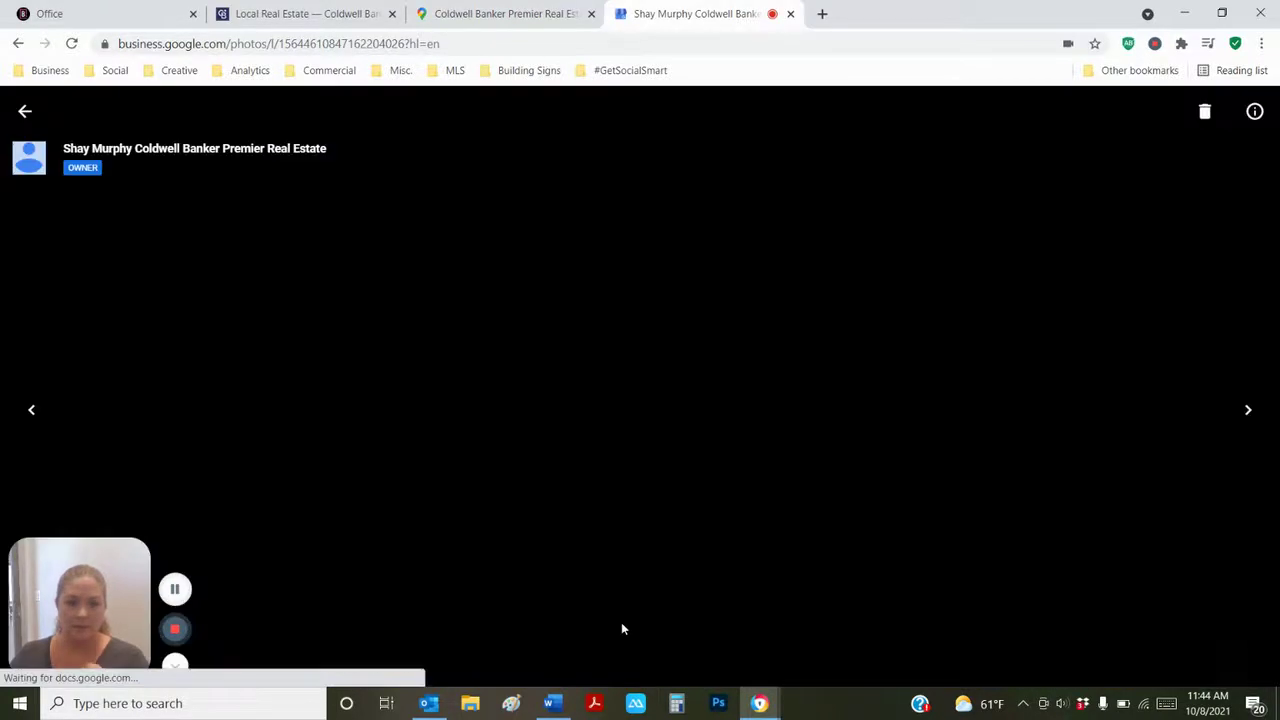
{"action": "left_click", "coordinate": [25, 111]}
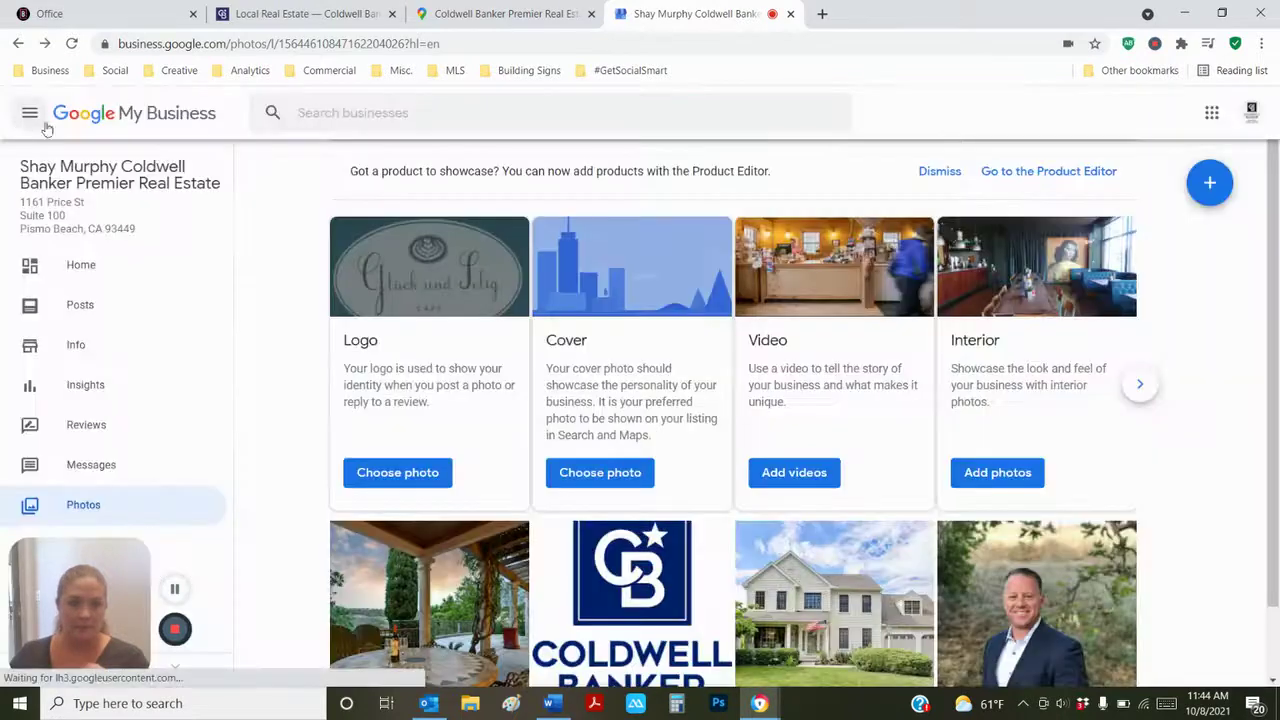
- Abandon a new logo upload and briefly view the Coldwell Banker photo full-screen
{"action": "left_click", "coordinate": [397, 472]}
{"action": "left_click", "coordinate": [611, 431]}
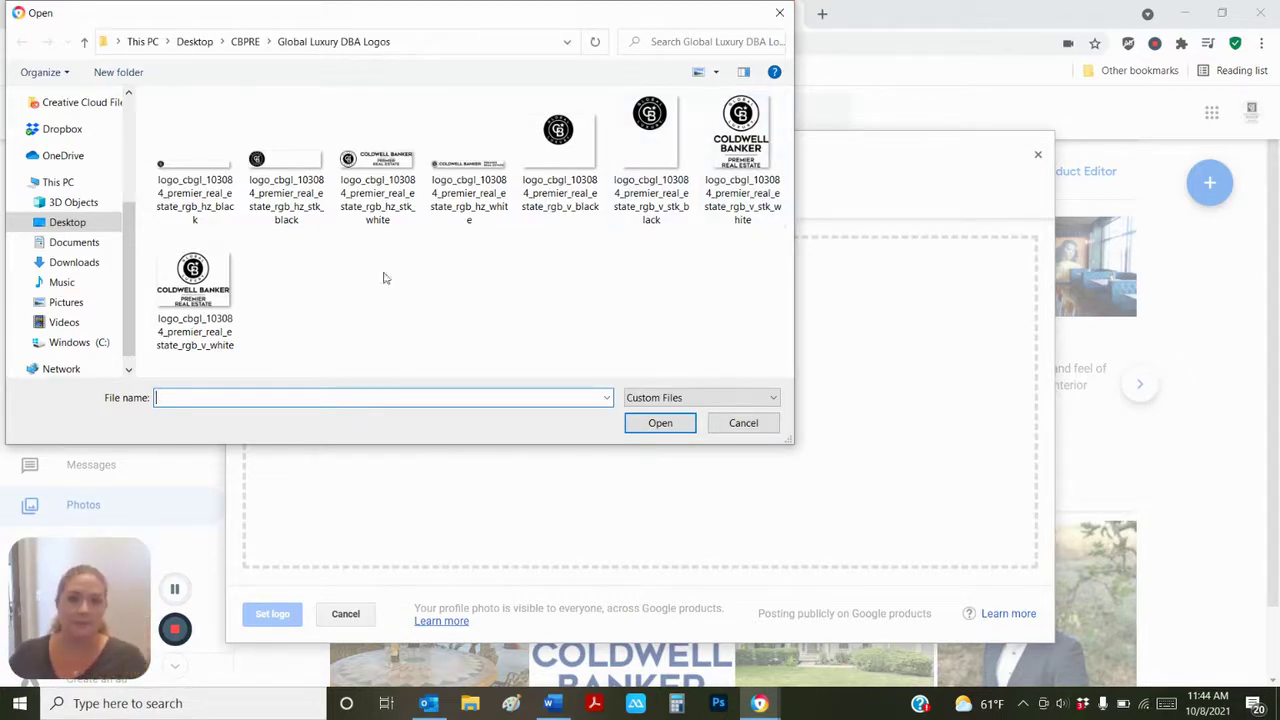
{"action": "left_click", "coordinate": [779, 13]}
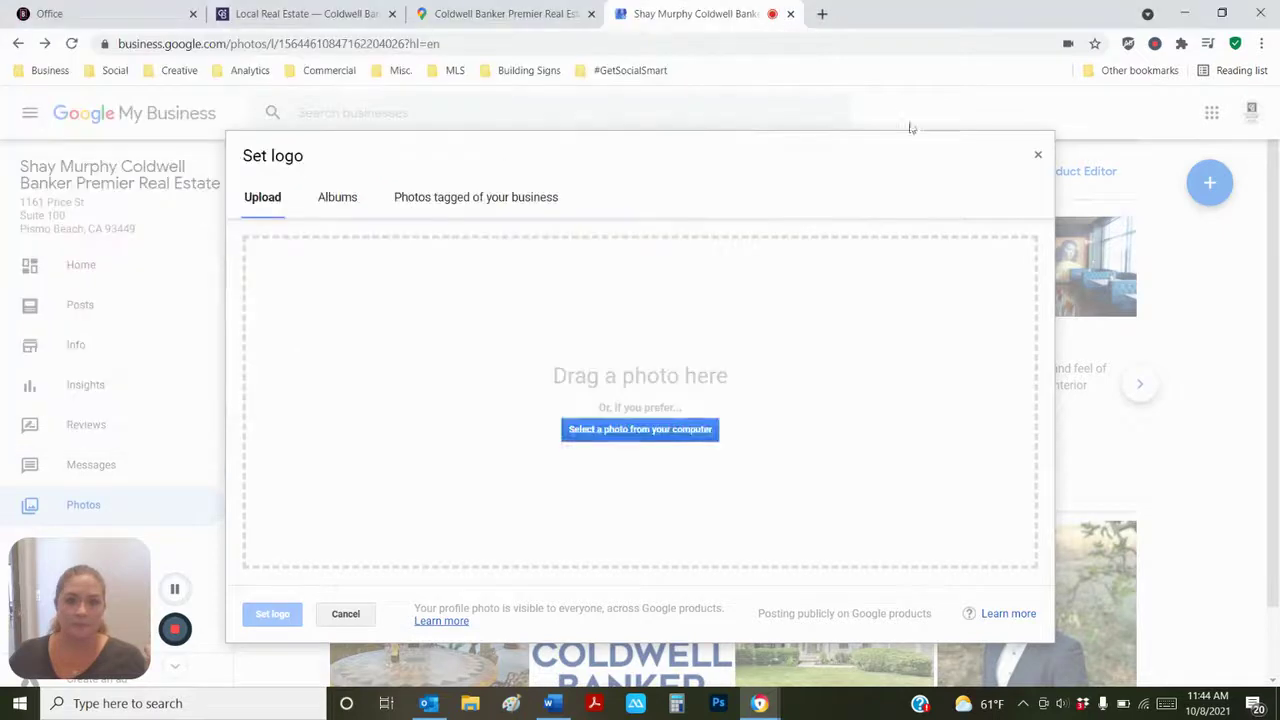
{"action": "left_click", "coordinate": [1041, 154]}
{"action": "scroll", "coordinate": [406, 449], "scroll_direction": "down", "scroll_amount": 1}
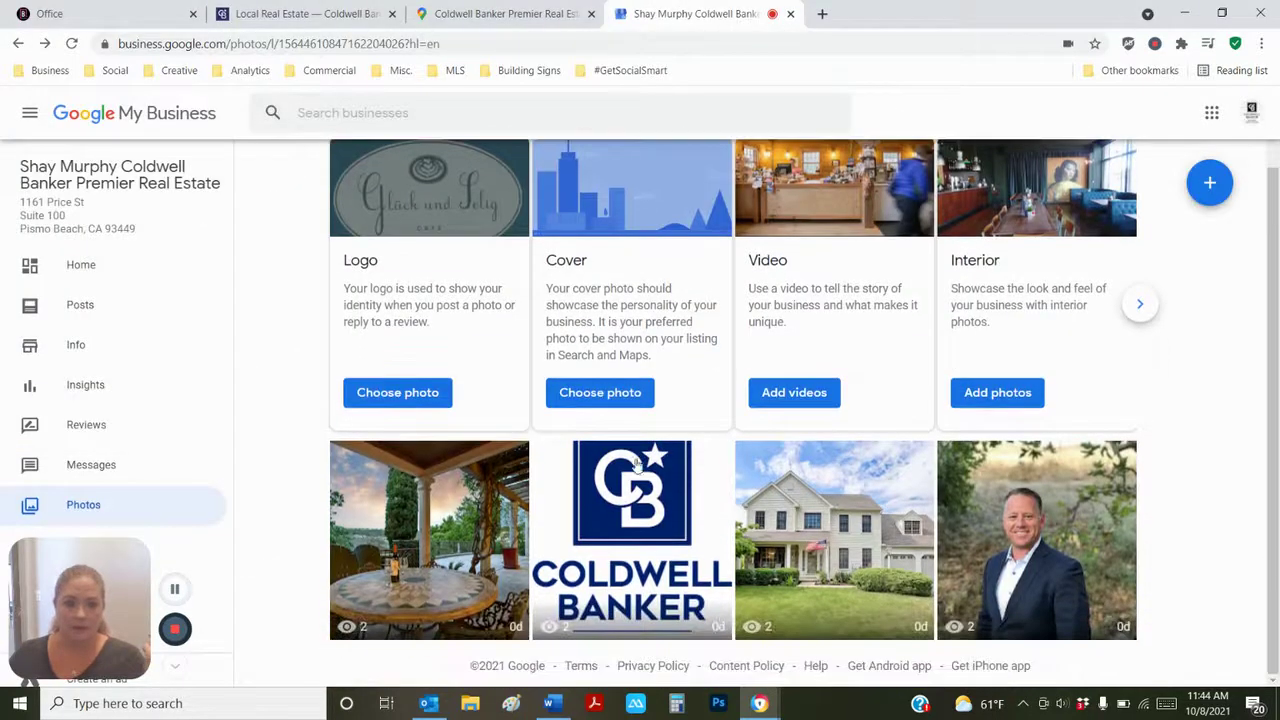
{"action": "left_click", "coordinate": [660, 481]}
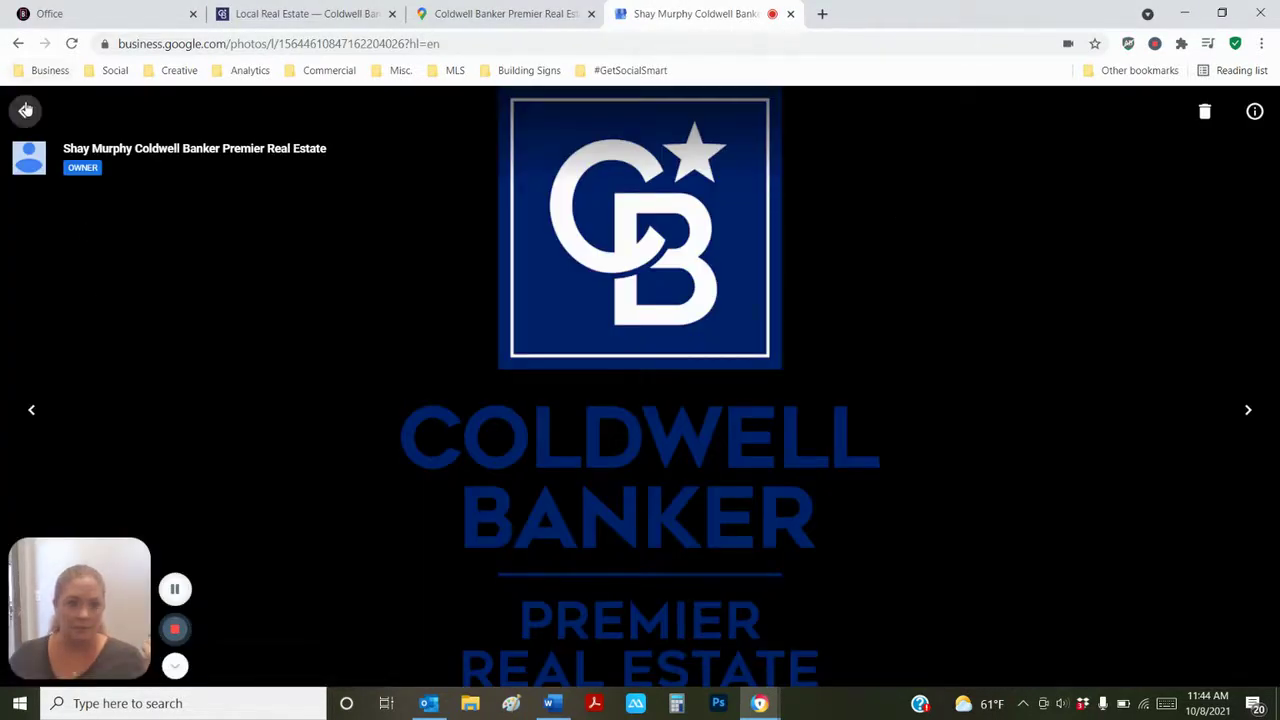
{"action": "left_click", "coordinate": [25, 111]}
- Set the stacked Coldwell Banker Premier logo from the Profile photos album as the logo
{"action": "left_click", "coordinate": [376, 390]}
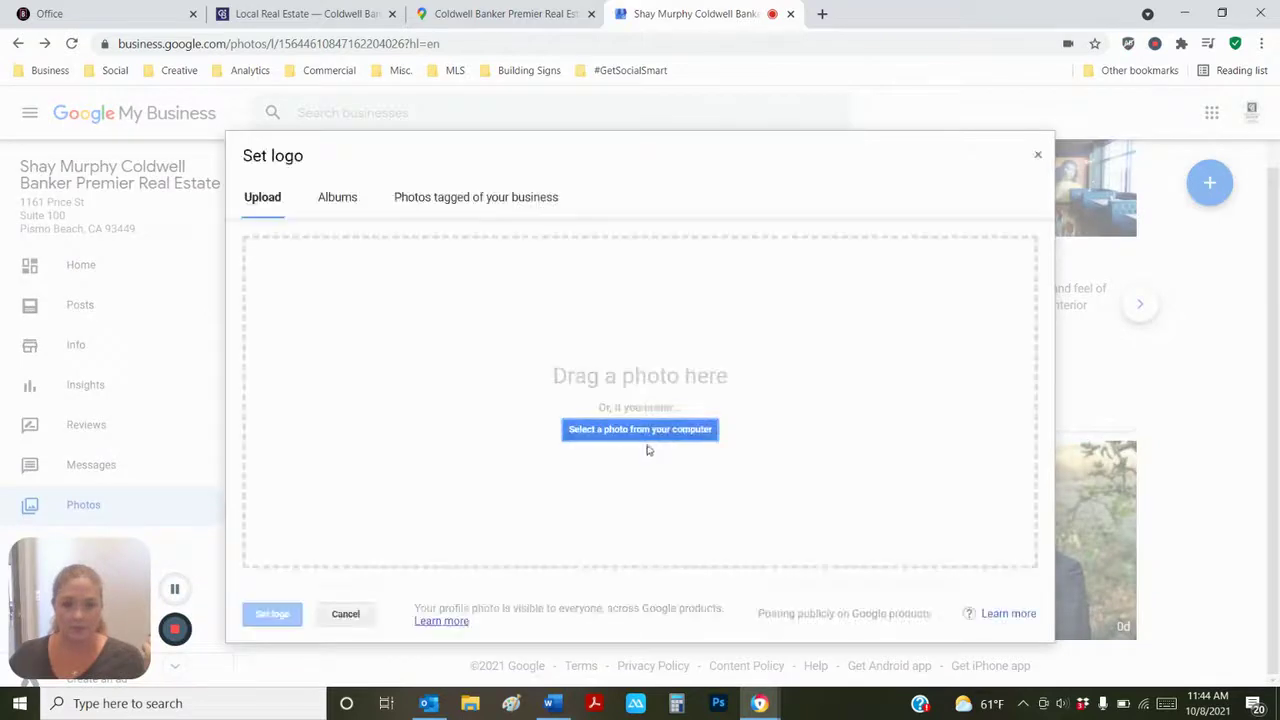
{"action": "left_click", "coordinate": [354, 195]}
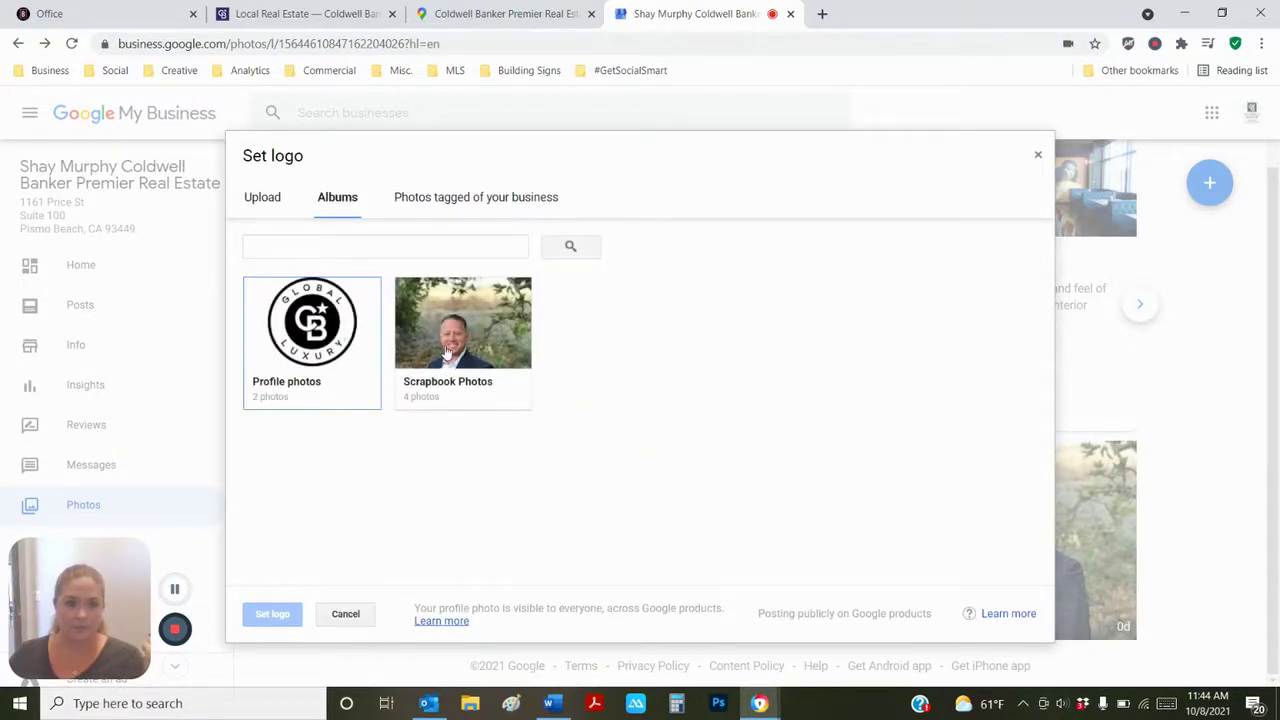
{"action": "left_click", "coordinate": [313, 342]}
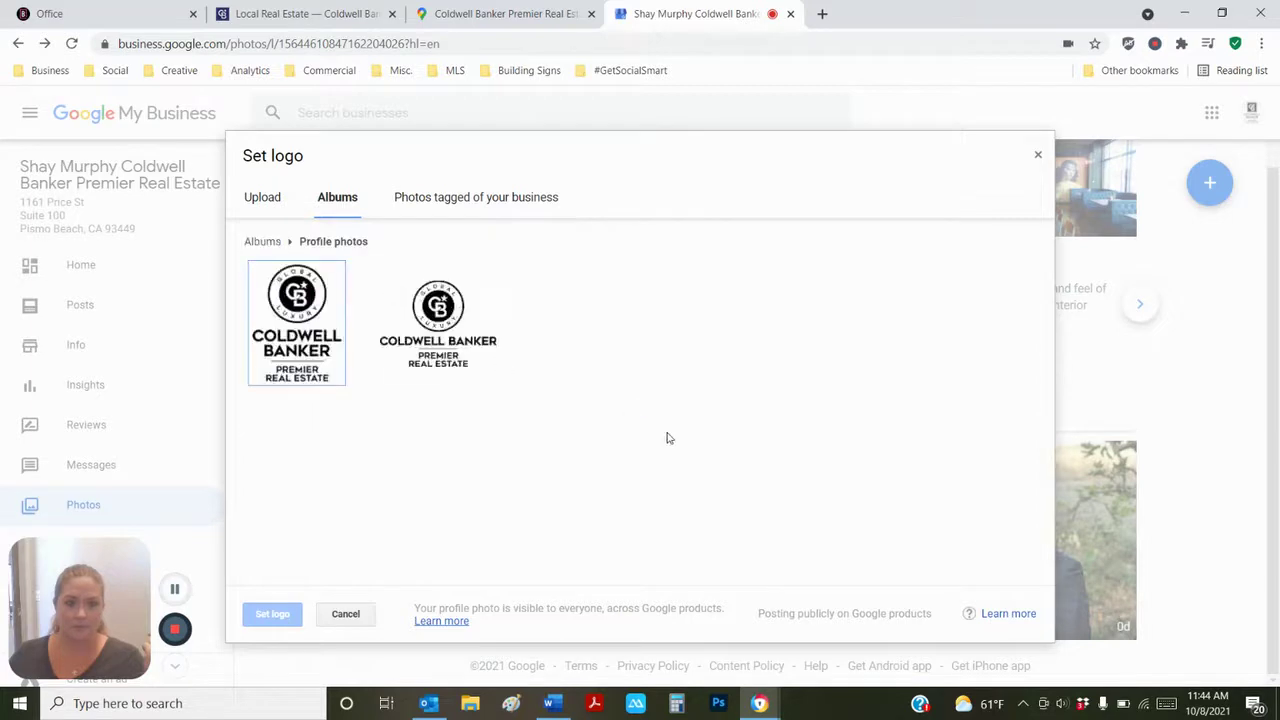
{"action": "left_click", "coordinate": [323, 320]}
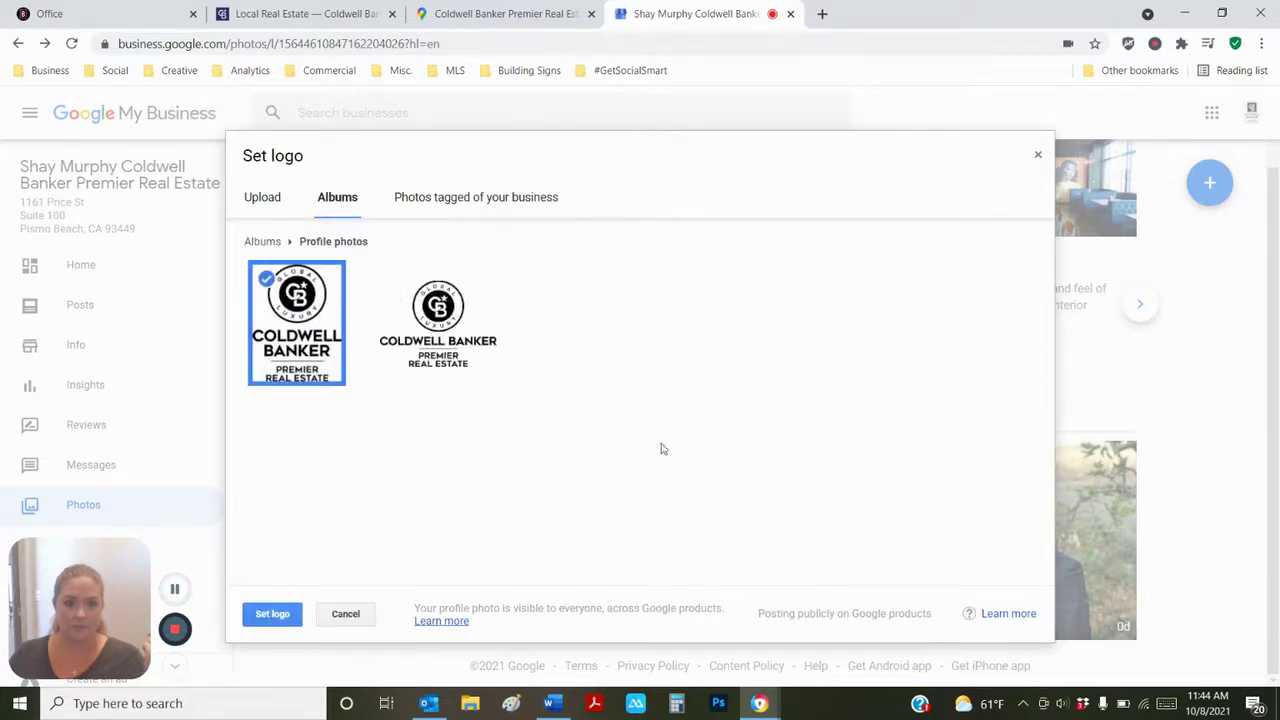
{"action": "left_click", "coordinate": [272, 614]}
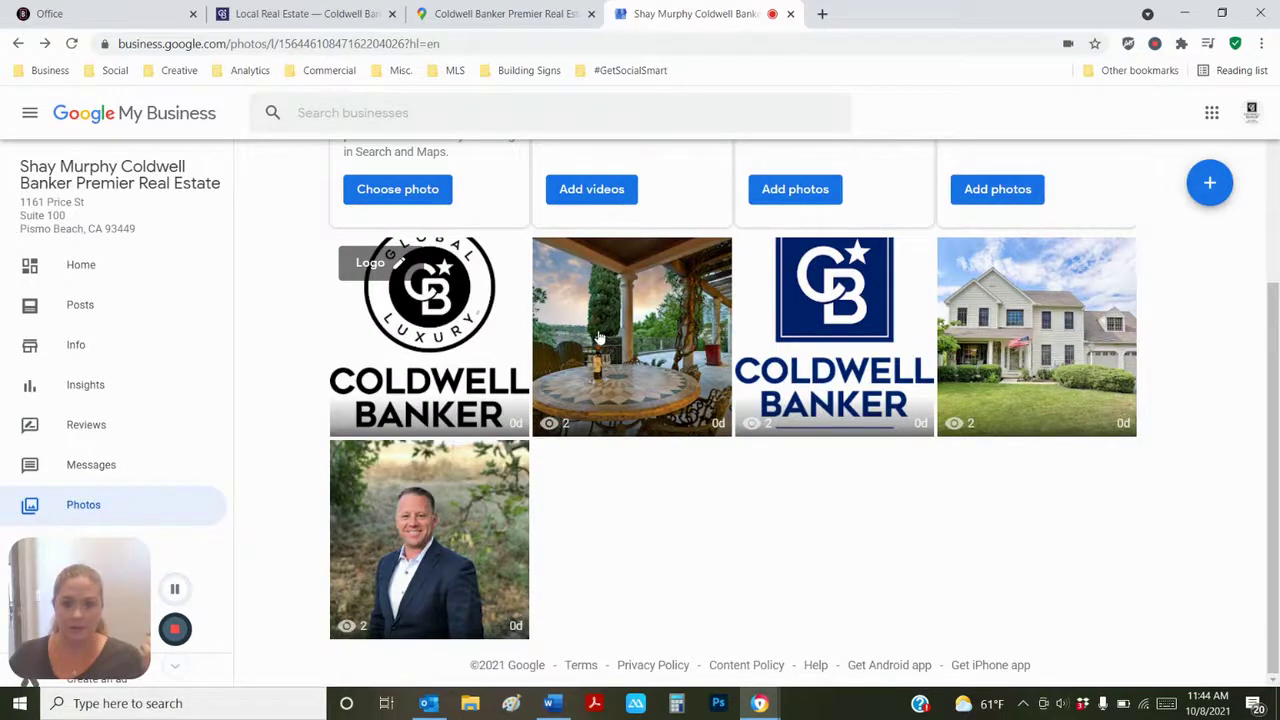
- View the patio photo full-screen and return to the Photos section
{"action": "scroll", "coordinate": [718, 452], "scroll_direction": "up", "scroll_amount": 1}
{"action": "scroll", "coordinate": [718, 452], "scroll_direction": "down", "scroll_amount": 1}
{"action": "left_click", "coordinate": [666, 338]}
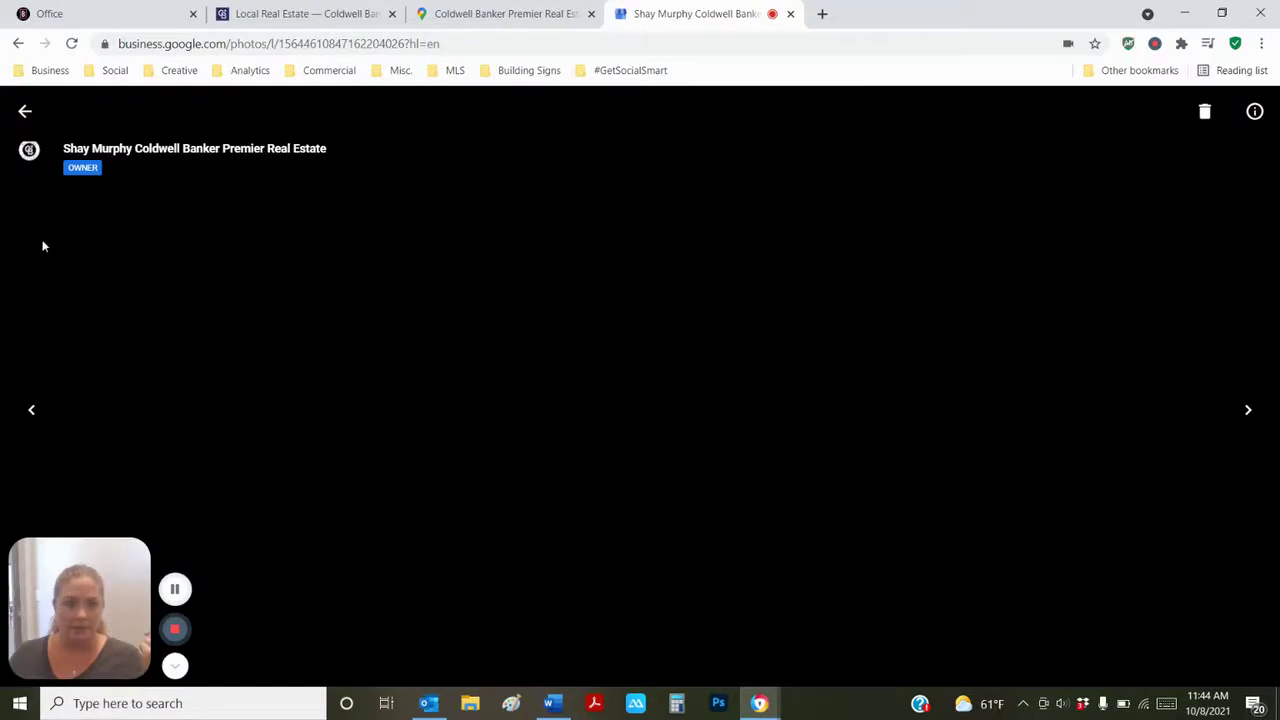
{"action": "left_click", "coordinate": [25, 111]}
- Start choosing a cover photo, then back out without picking a file
{"action": "scroll", "coordinate": [626, 209], "scroll_direction": "up", "scroll_amount": 3}
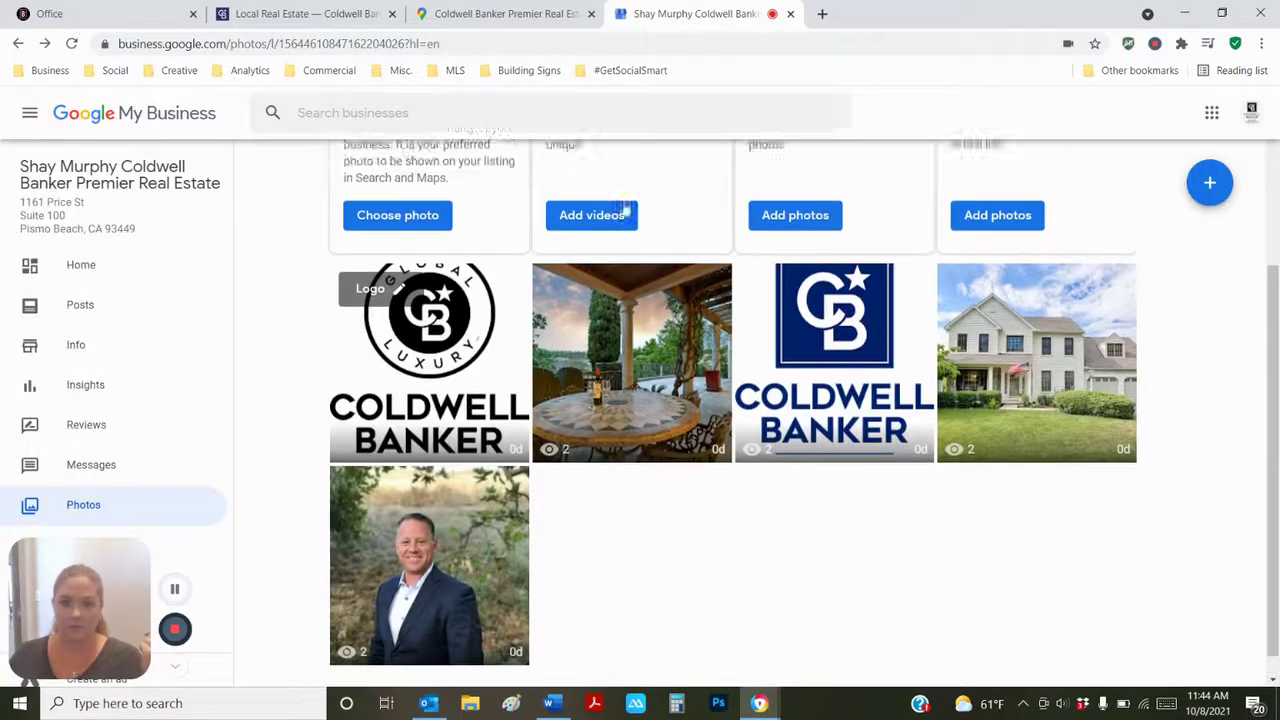
{"action": "left_click", "coordinate": [430, 444]}
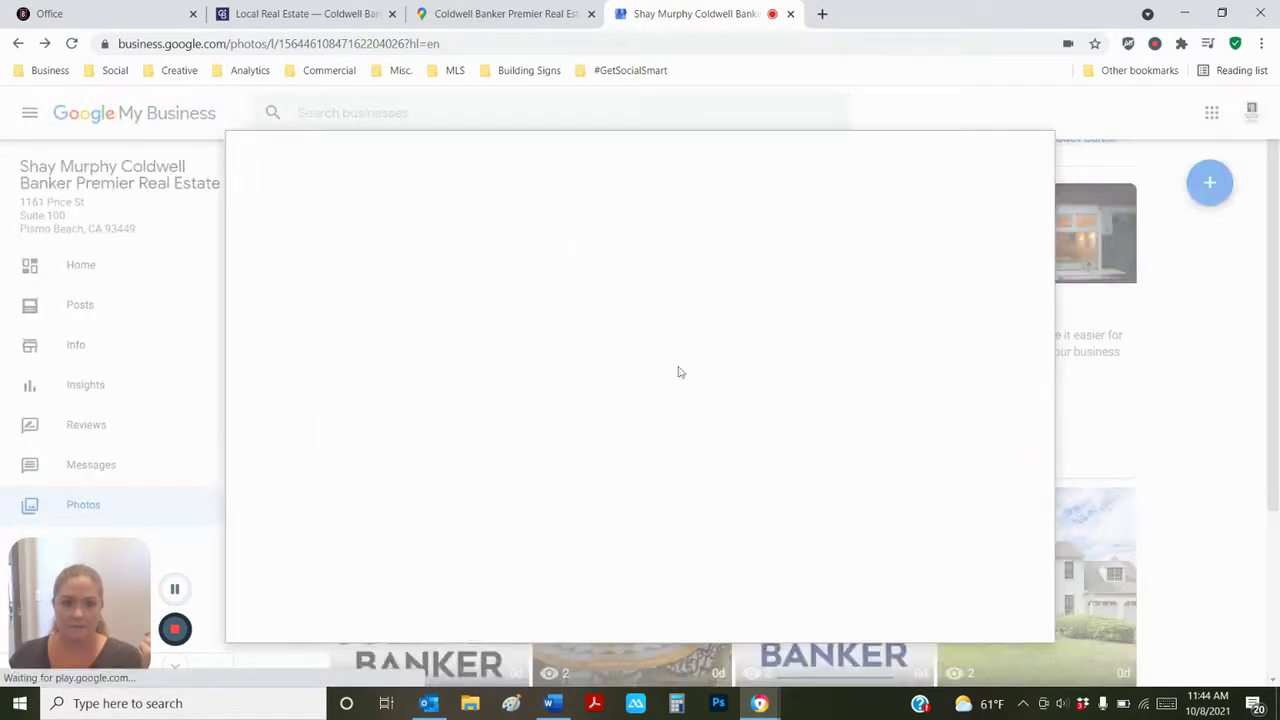
{"action": "left_click", "coordinate": [693, 411]}
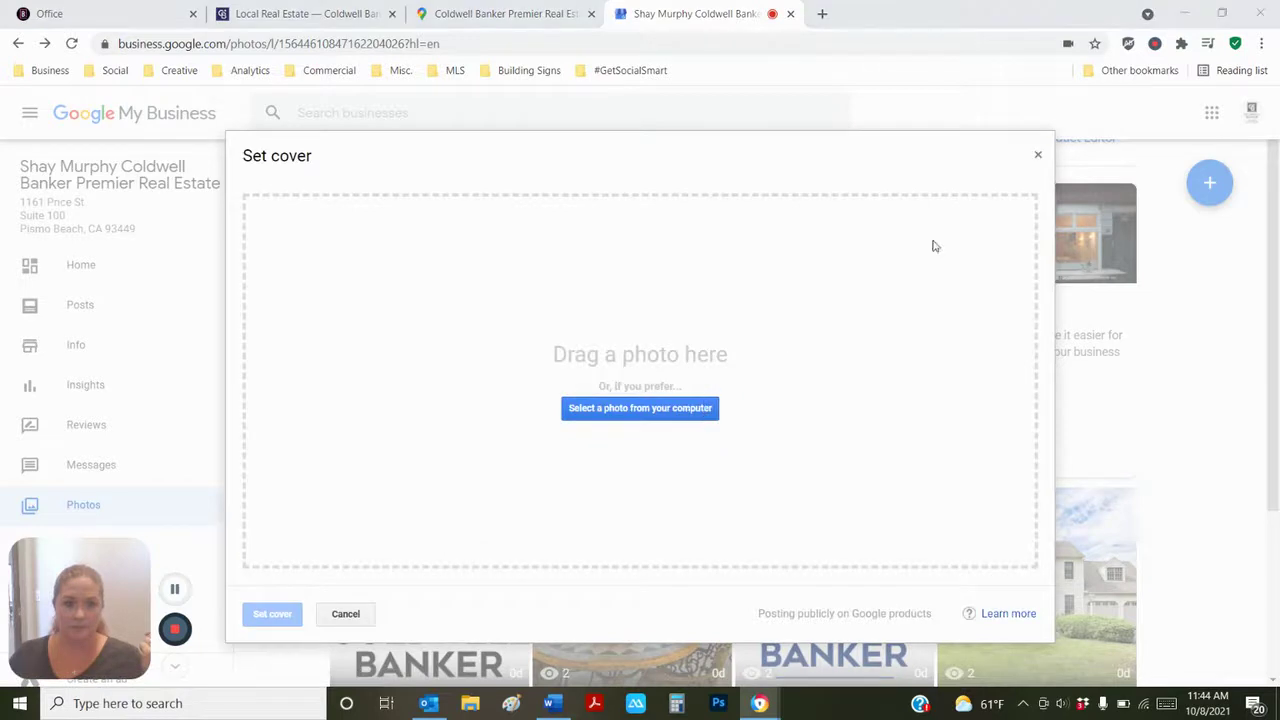
{"action": "key", "text": "Escape"}
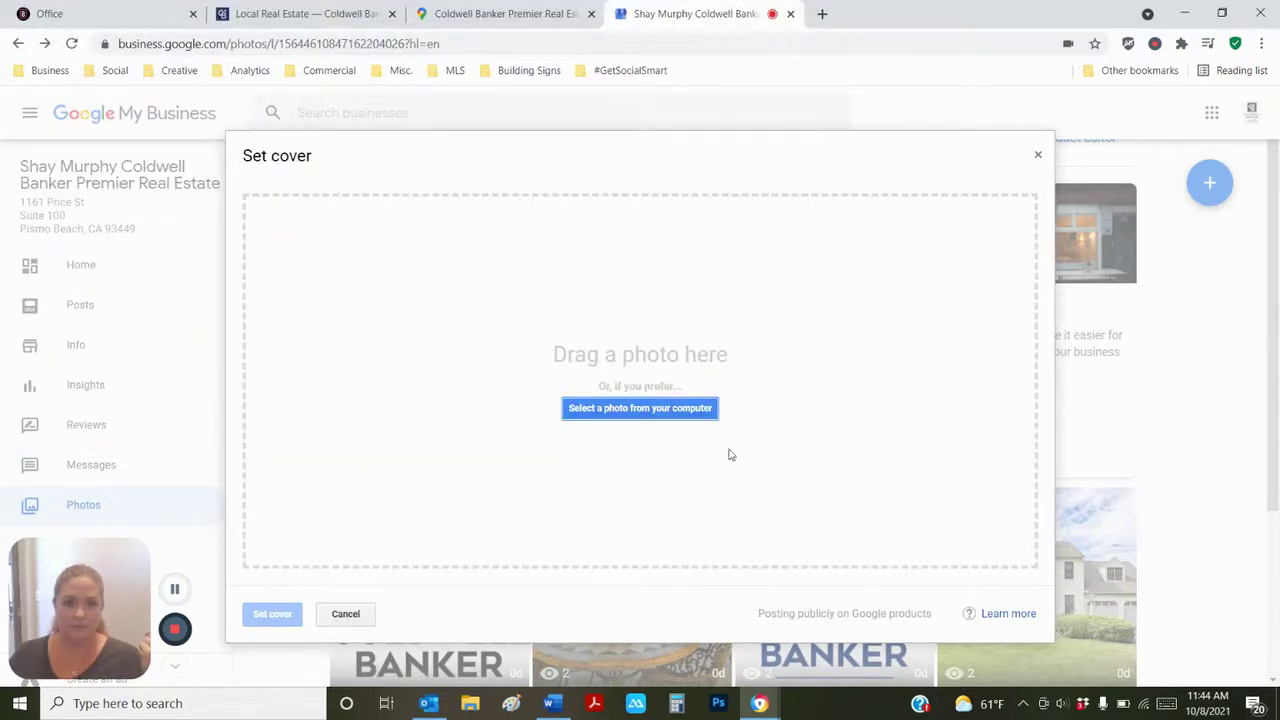
{"action": "left_click", "coordinate": [345, 614]}
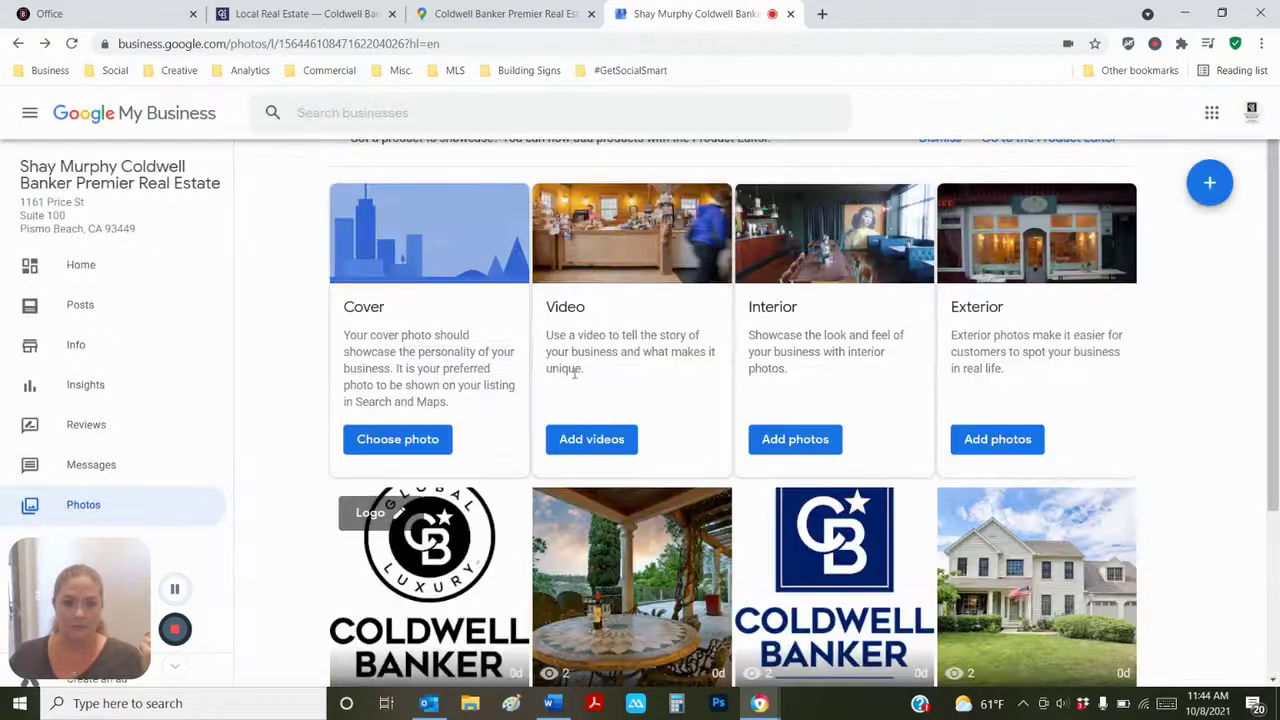
- Upload CENPA_PHL_EXTERIOR_4_WEB from the Downloads folder as the cover photo
{"action": "scroll", "coordinate": [497, 438], "scroll_direction": "down", "scroll_amount": 1}
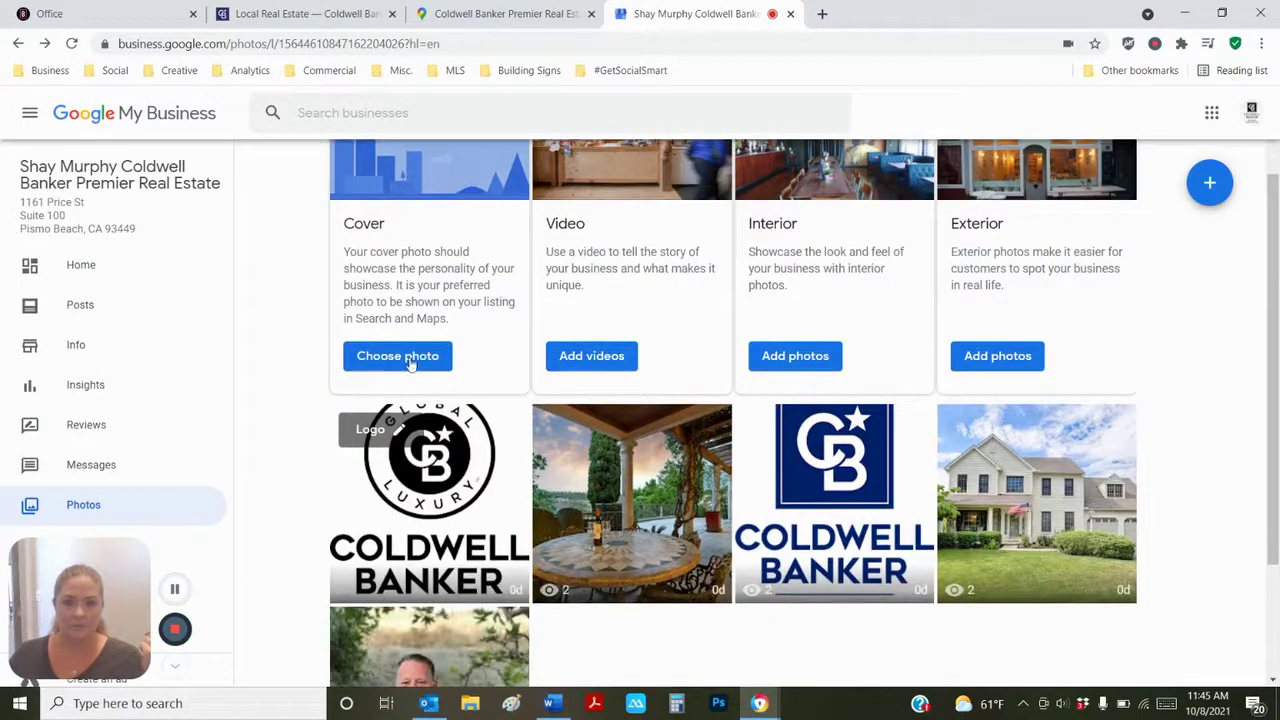
{"action": "left_click", "coordinate": [409, 362]}
{"action": "left_click", "coordinate": [640, 408]}
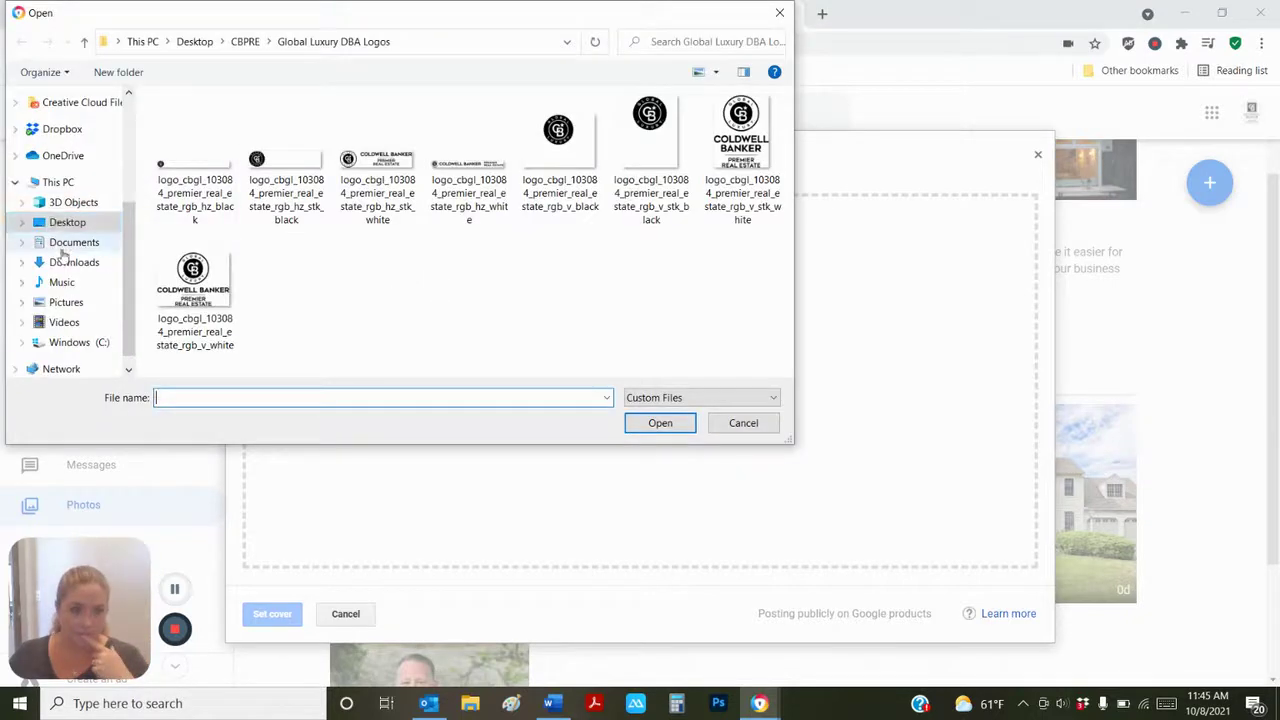
{"action": "left_click", "coordinate": [88, 262]}
{"action": "left_click", "coordinate": [283, 193]}
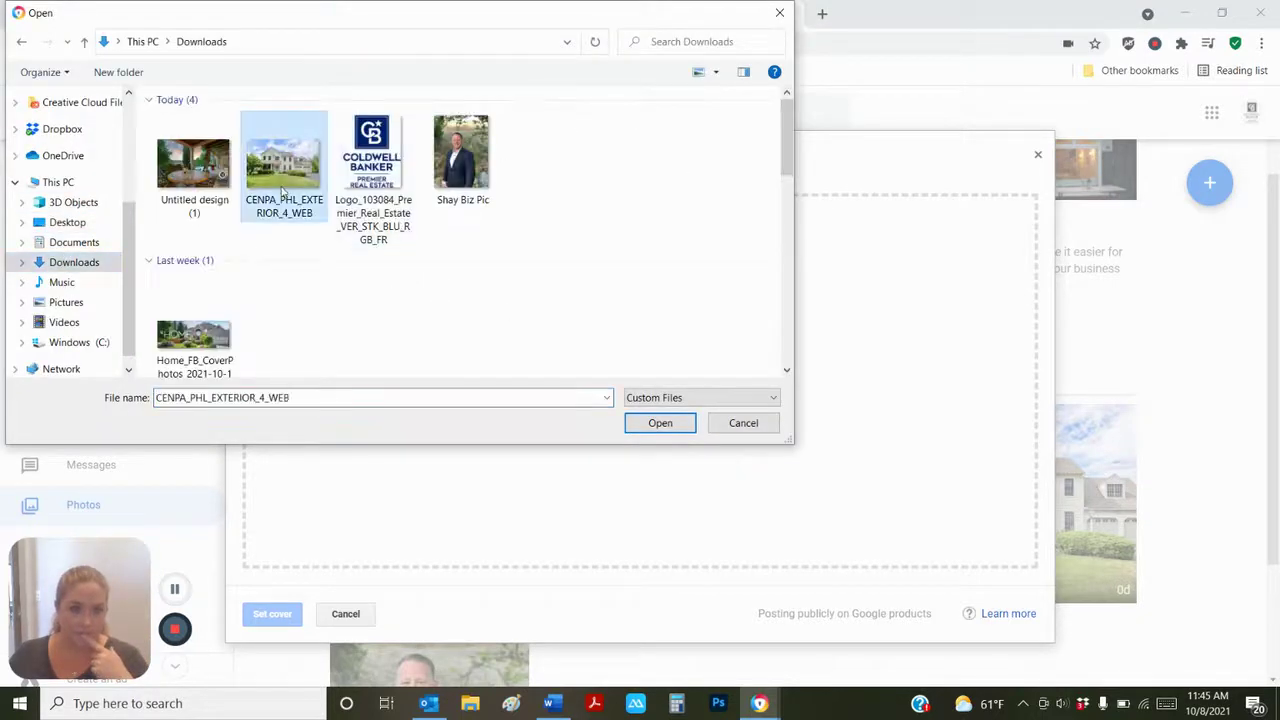
{"action": "left_click", "coordinate": [667, 423]}
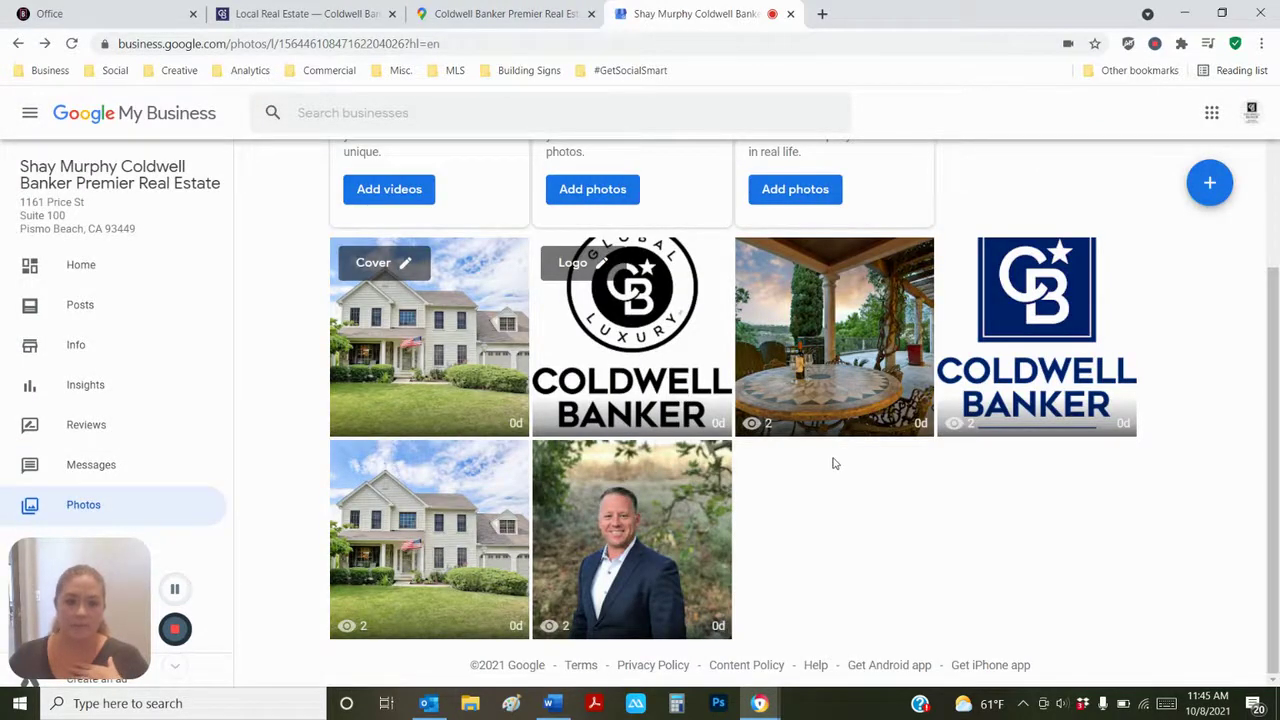
- Open the Home dashboard and scroll through its cards showing the profile 70% complete
{"action": "scroll", "coordinate": [820, 505], "scroll_direction": "up", "scroll_amount": 3}
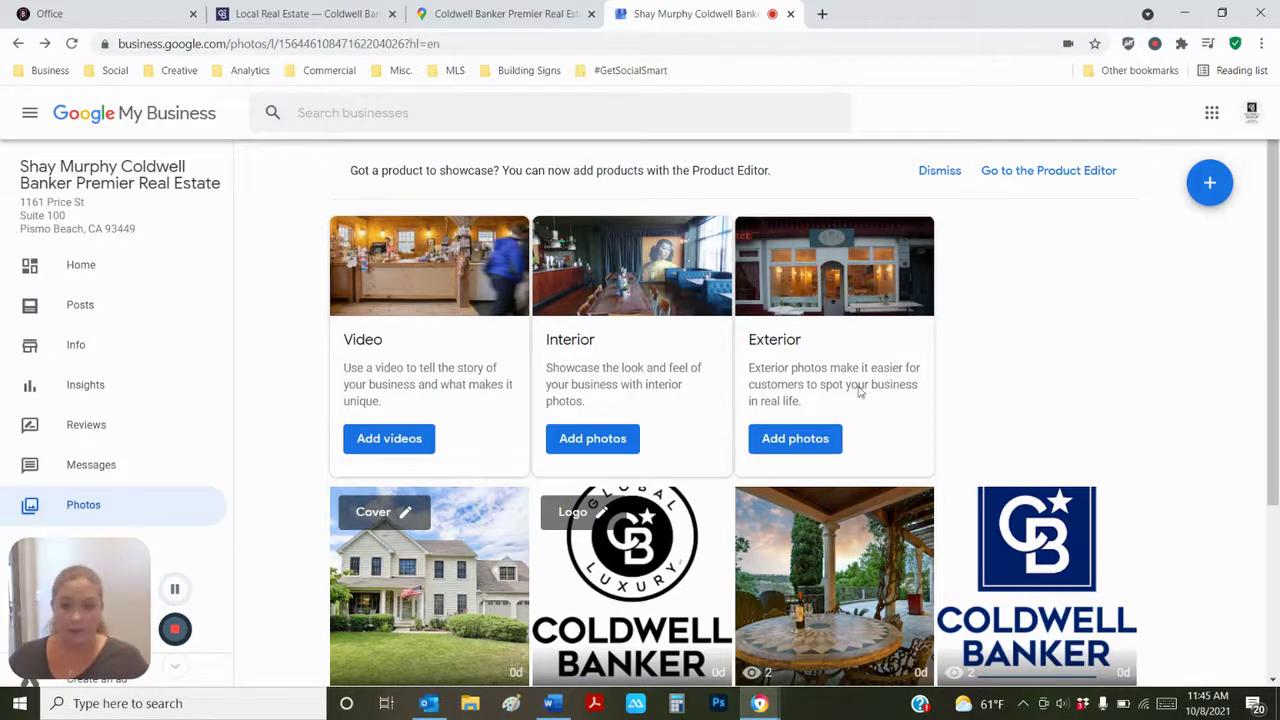
{"action": "scroll", "coordinate": [1071, 386], "scroll_direction": "down", "scroll_amount": 3}
{"action": "scroll", "coordinate": [1071, 386], "scroll_direction": "up", "scroll_amount": 3}
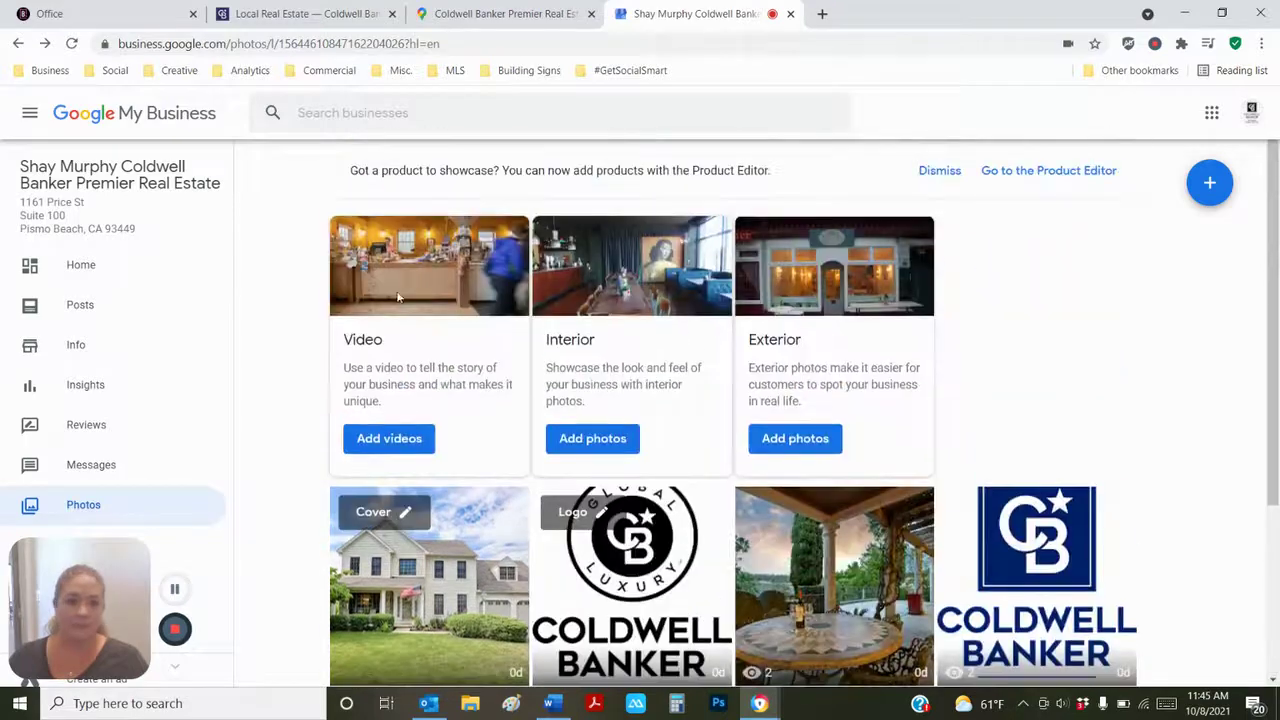
{"action": "left_click", "coordinate": [62, 282]}
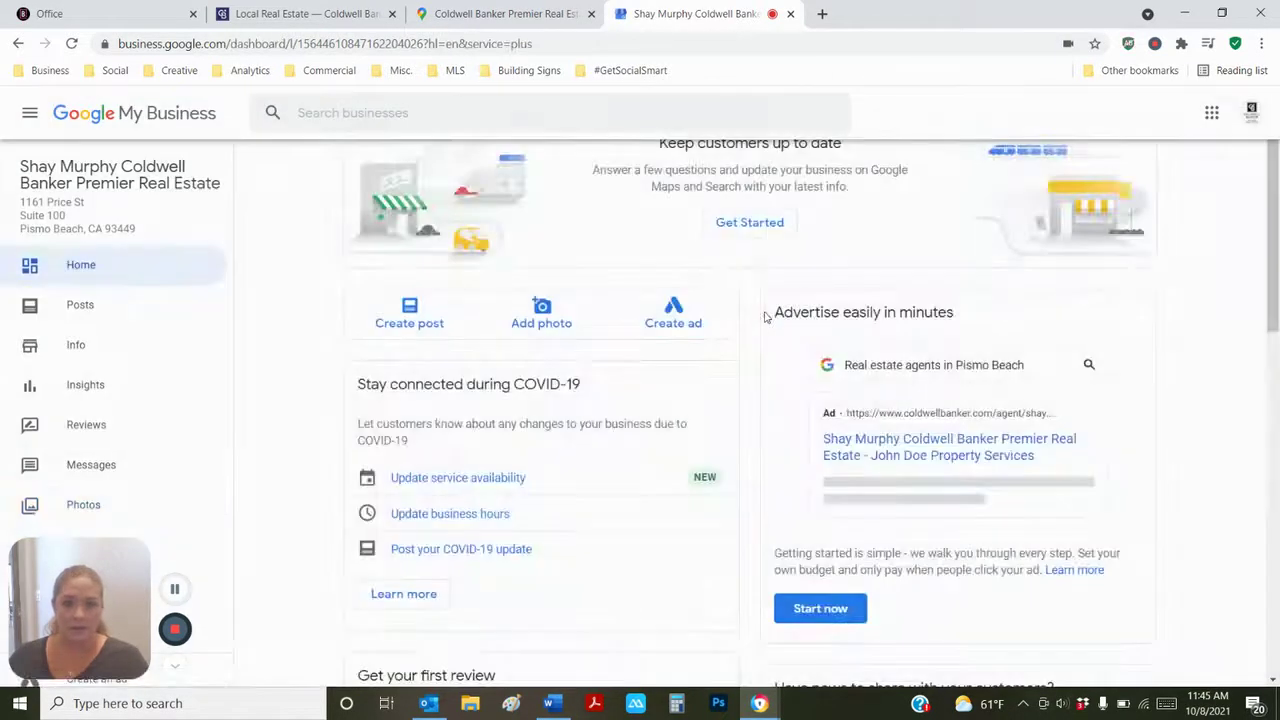
{"action": "scroll", "coordinate": [729, 480], "scroll_direction": "down", "scroll_amount": 6}
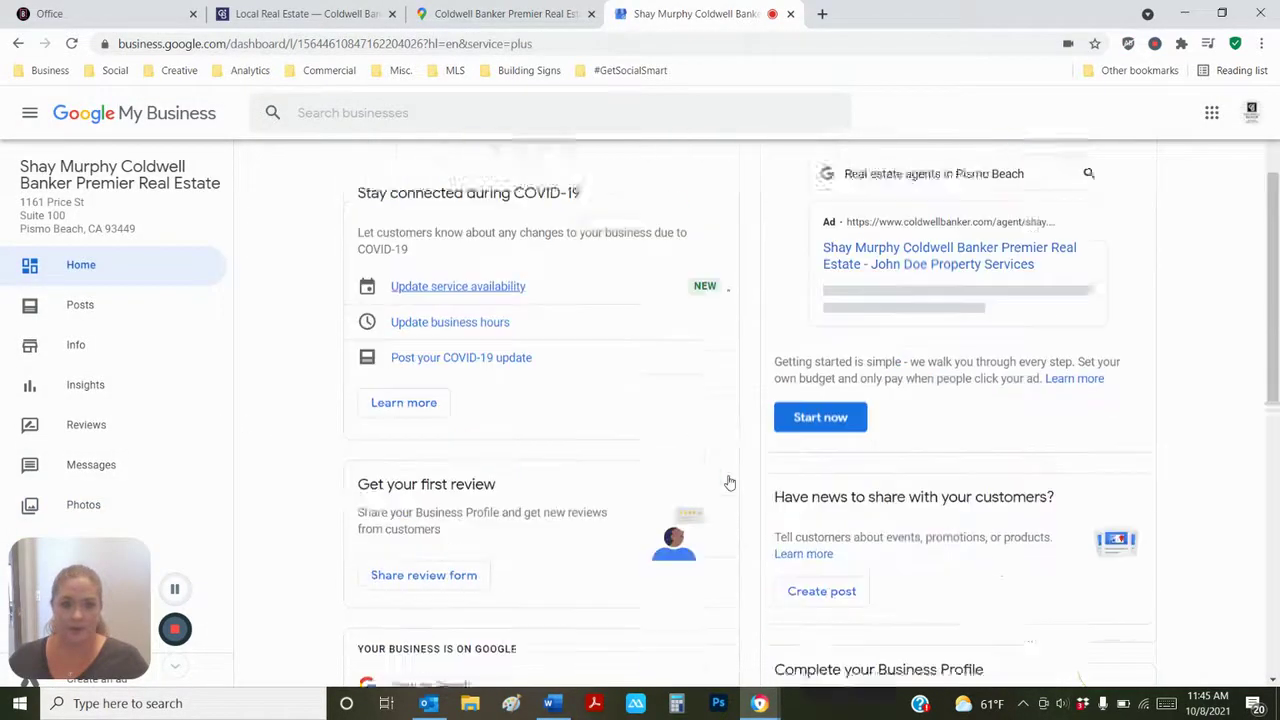
{"action": "scroll", "coordinate": [729, 480], "scroll_direction": "down", "scroll_amount": 2}
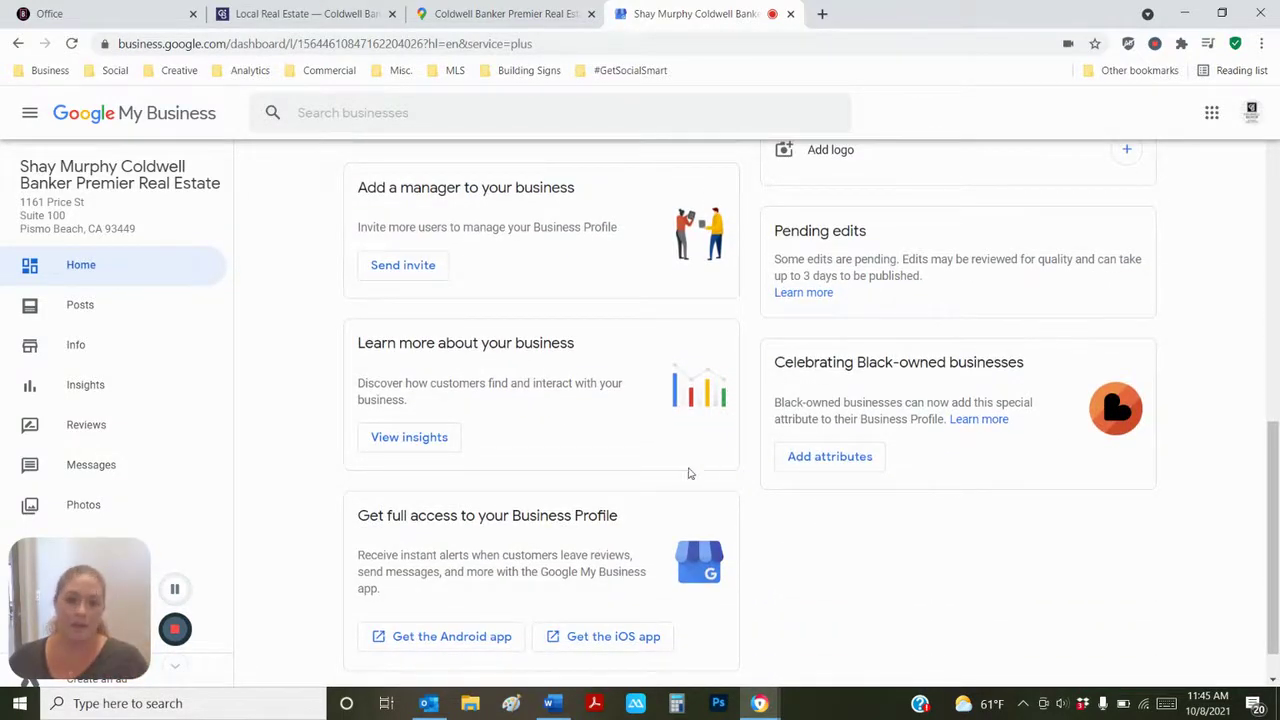
{"action": "left_click", "coordinate": [88, 368]}
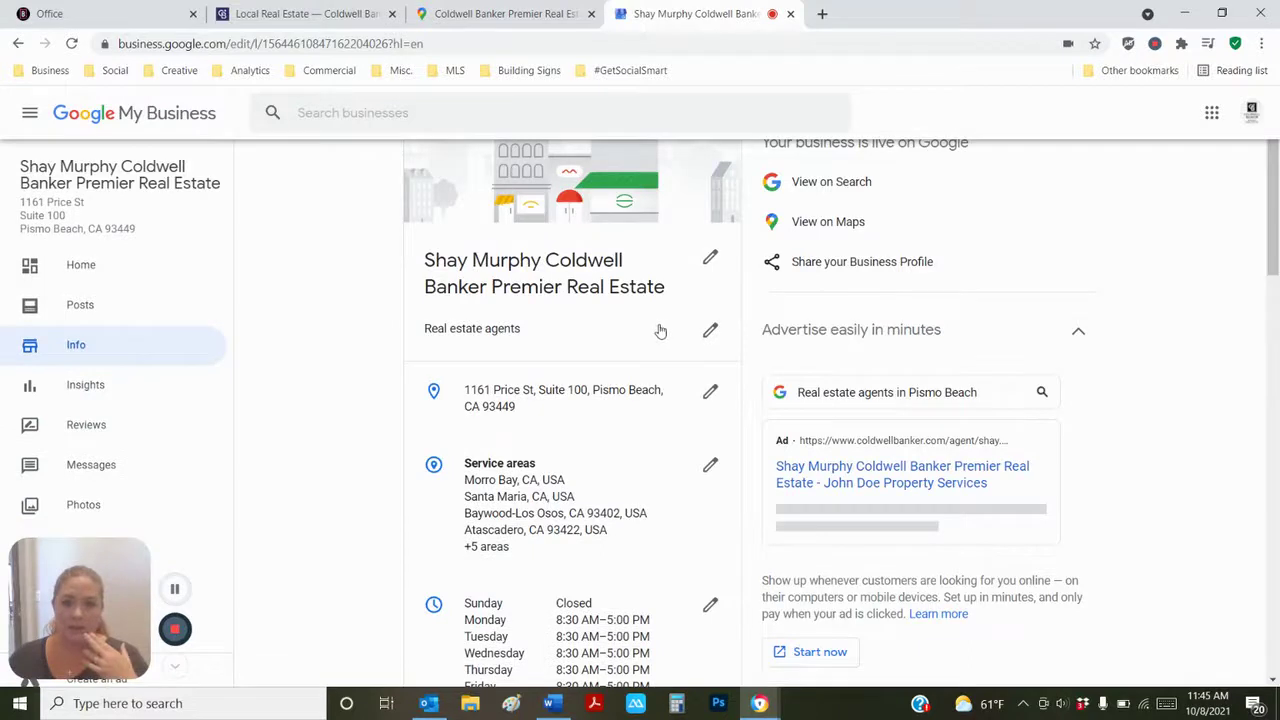
{"action": "scroll", "coordinate": [535, 395], "scroll_direction": "down", "scroll_amount": 3}
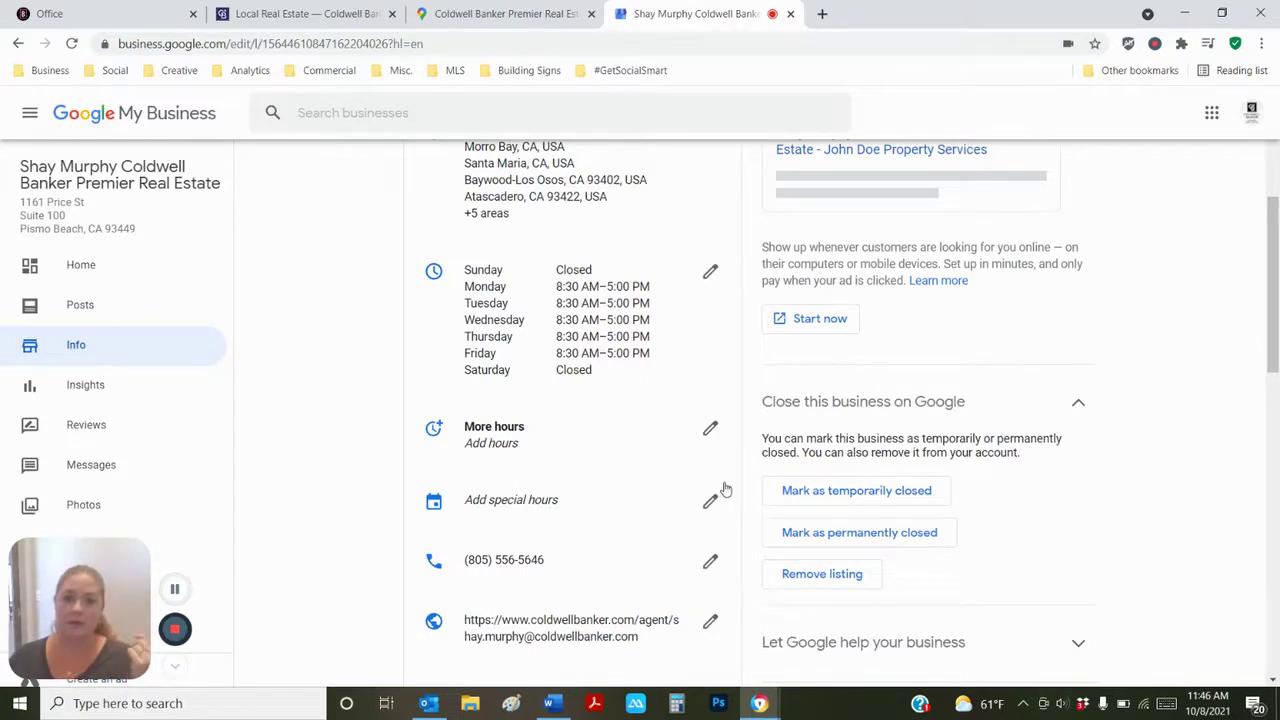
{"action": "scroll", "coordinate": [725, 490], "scroll_direction": "down", "scroll_amount": 4}
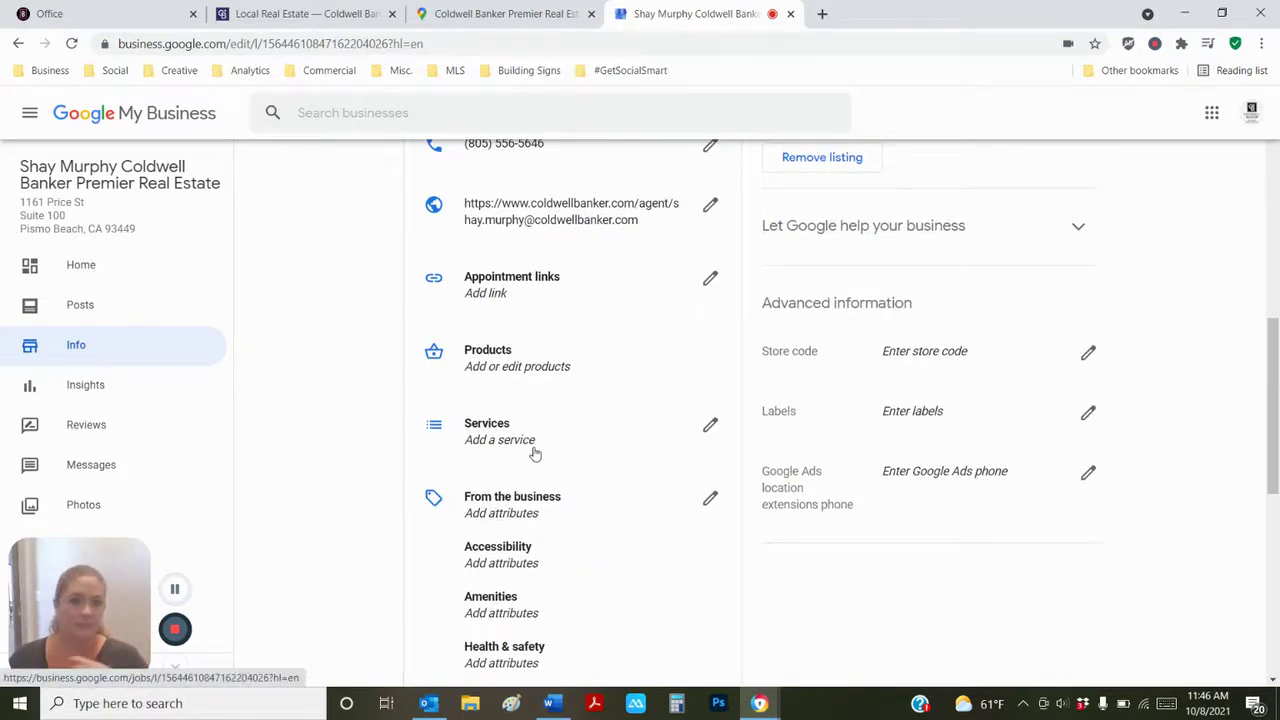
{"action": "scroll", "coordinate": [535, 453], "scroll_direction": "down", "scroll_amount": 5}
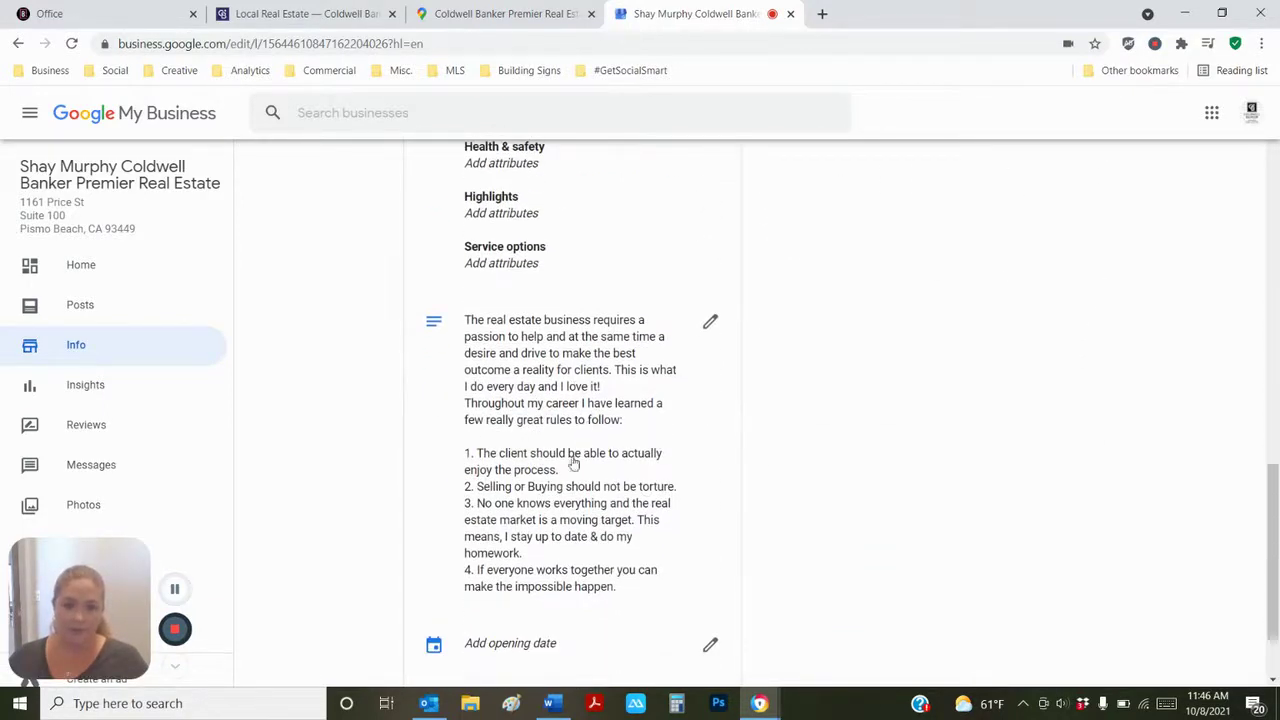
{"action": "scroll", "coordinate": [568, 422], "scroll_direction": "down", "scroll_amount": 2}
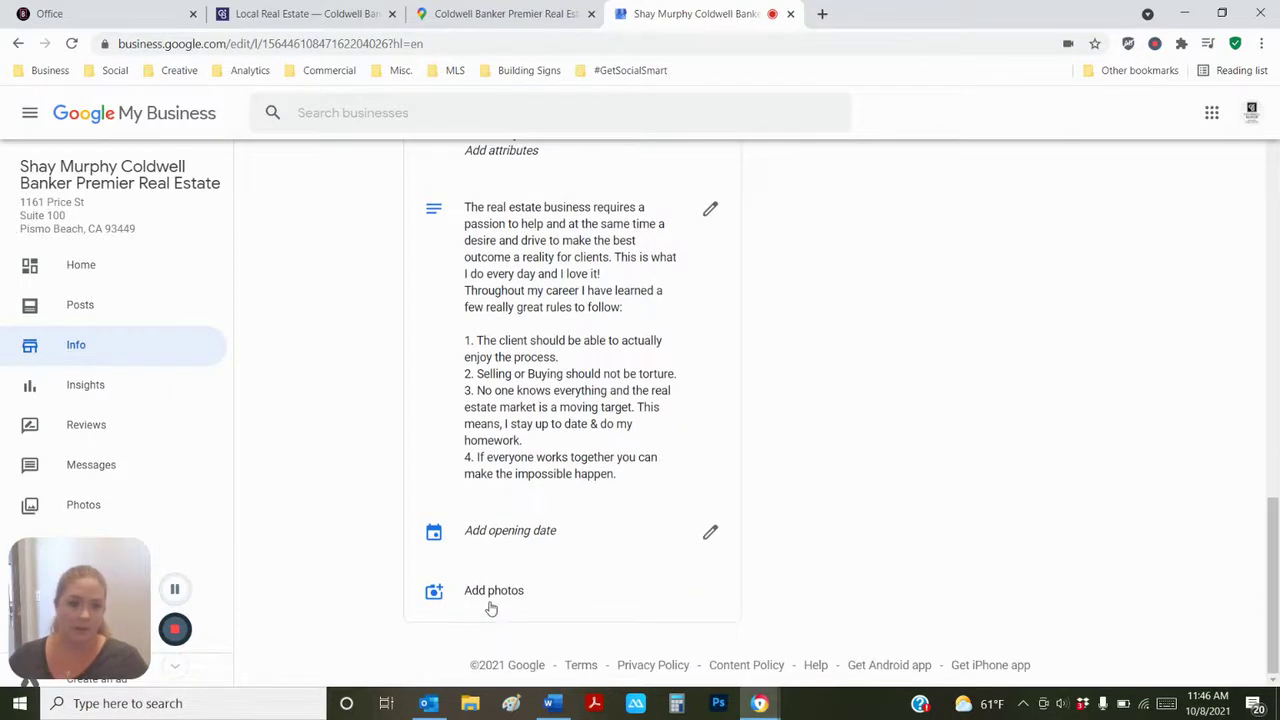
{"action": "scroll", "coordinate": [737, 557], "scroll_direction": "up", "scroll_amount": 8}
{"action": "scroll", "coordinate": [745, 540], "scroll_direction": "up", "scroll_amount": 6}
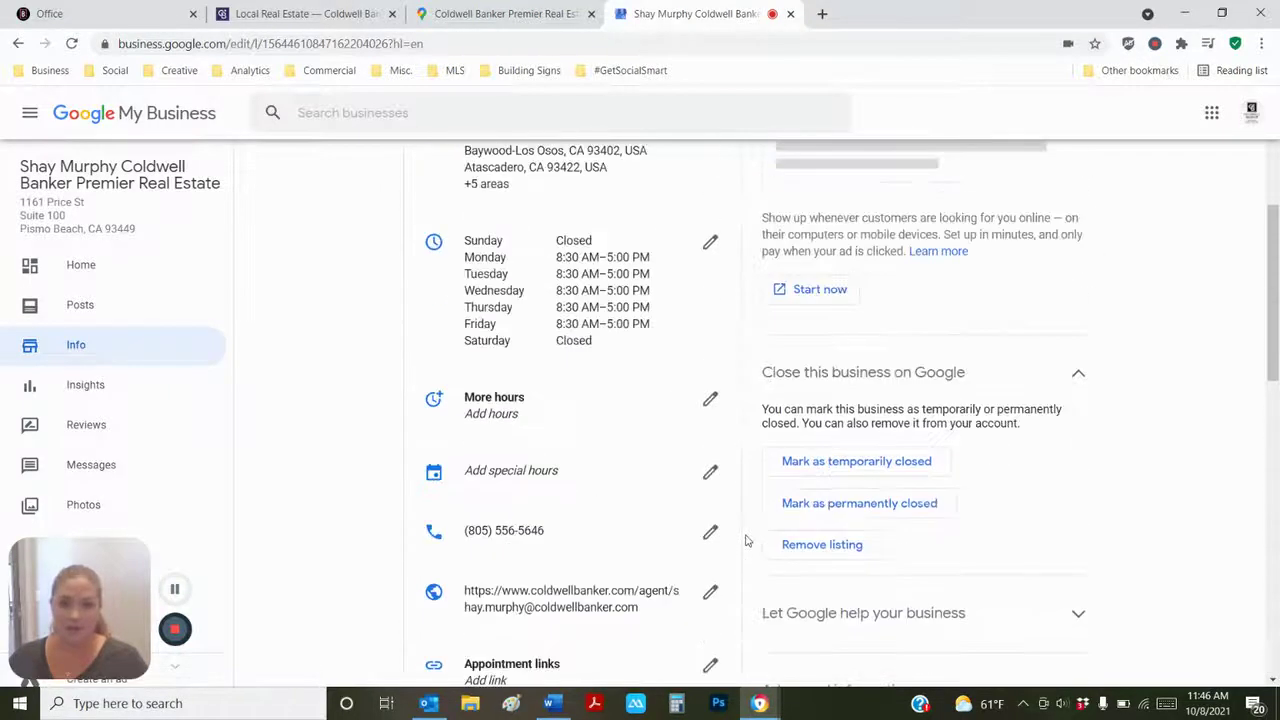
{"action": "scroll", "coordinate": [745, 540], "scroll_direction": "up", "scroll_amount": 1}
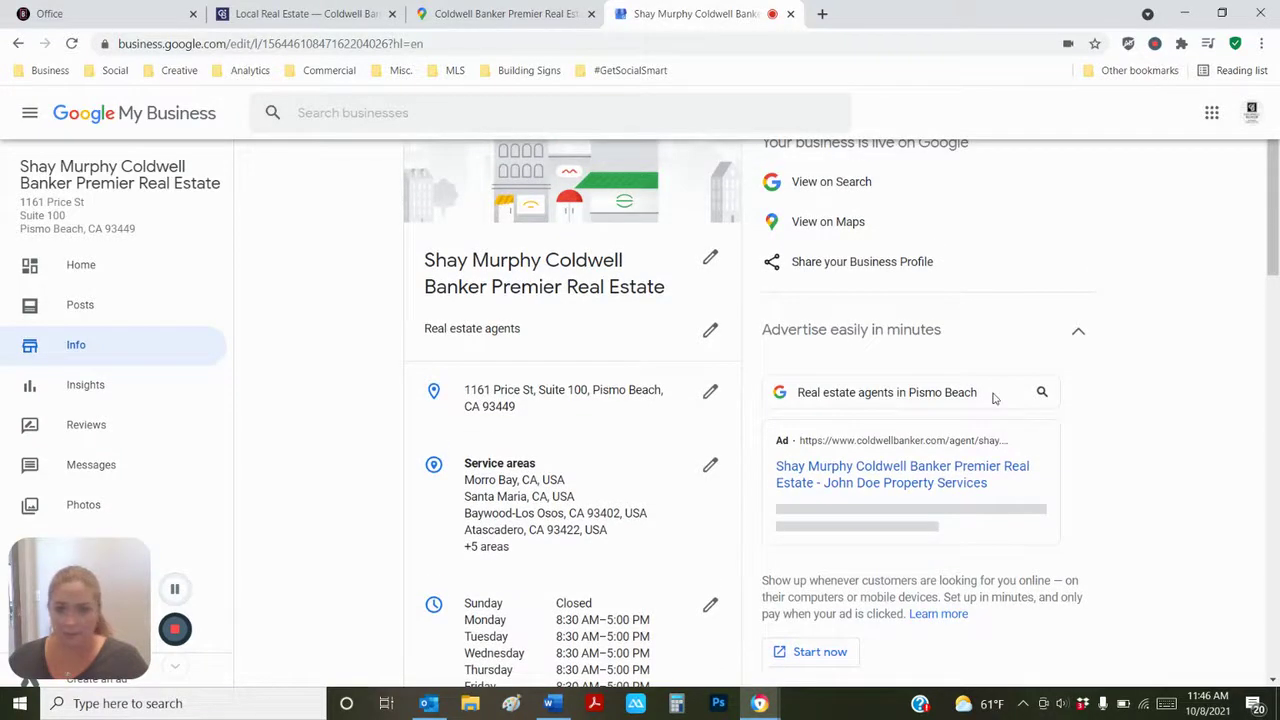
{"action": "scroll", "coordinate": [1164, 389], "scroll_direction": "down", "scroll_amount": 2}
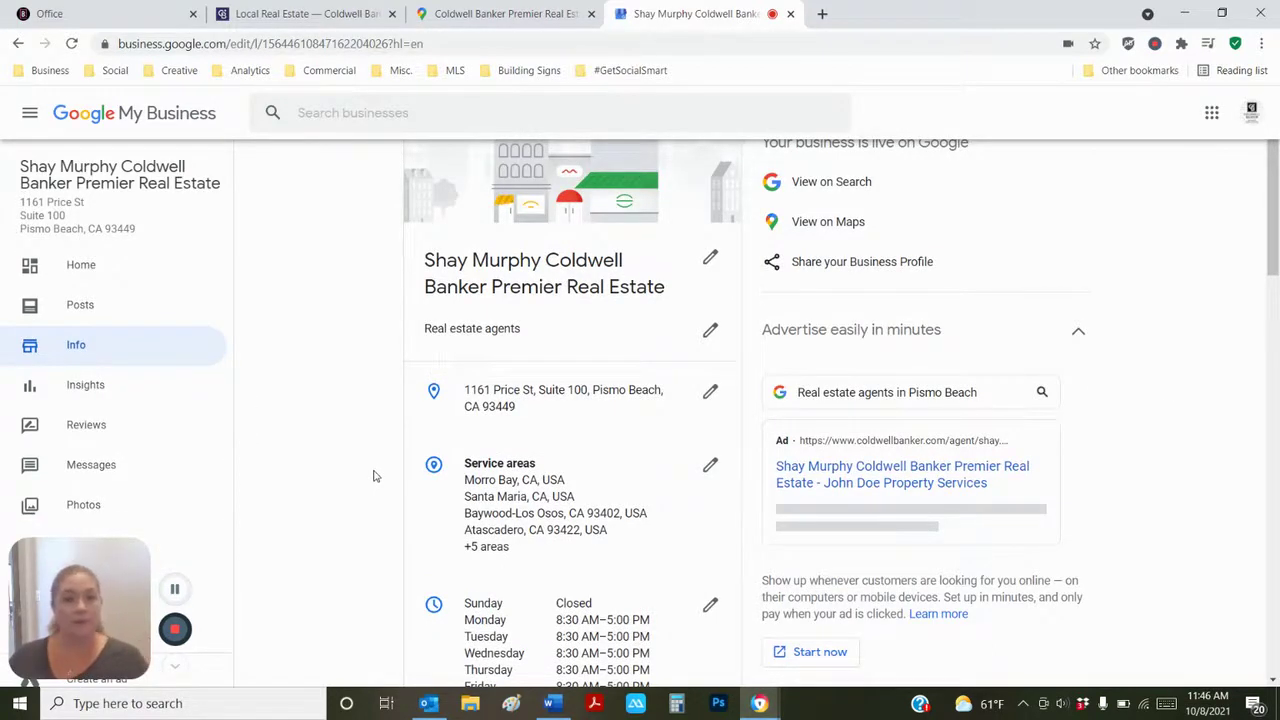
{"action": "scroll", "coordinate": [373, 476], "scroll_direction": "down", "scroll_amount": 5}
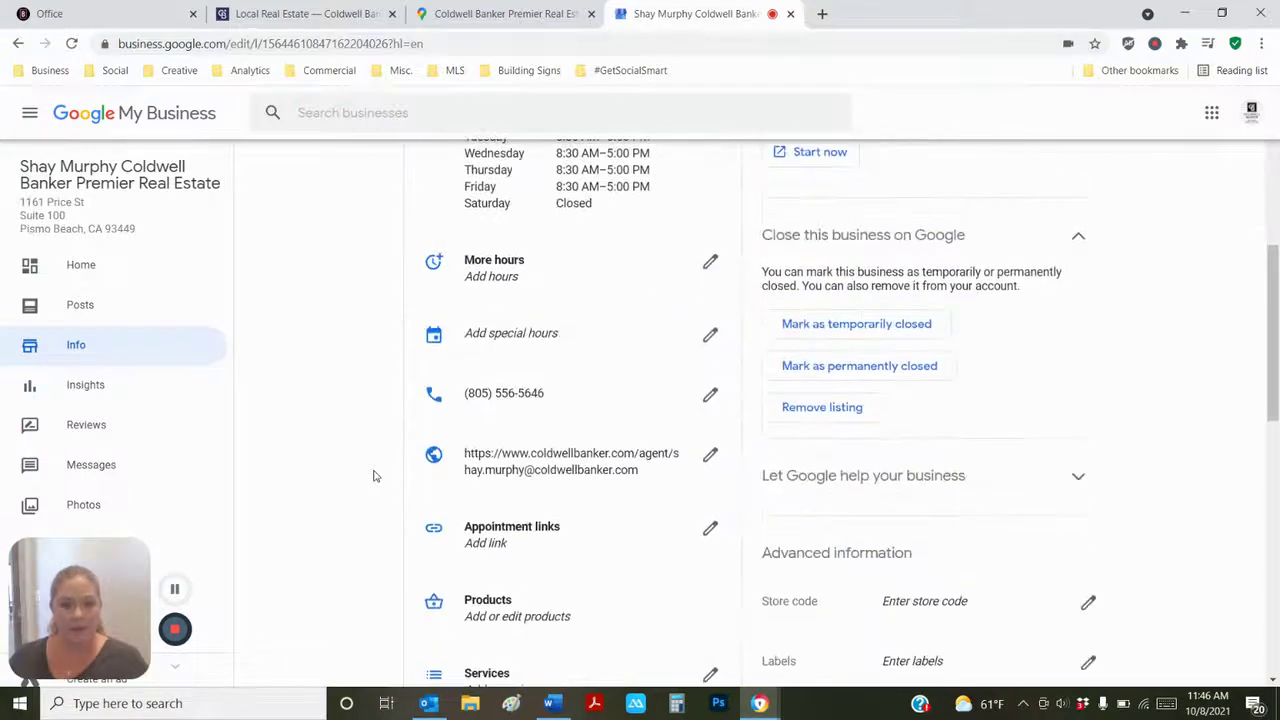
{"action": "scroll", "coordinate": [373, 476], "scroll_direction": "down", "scroll_amount": 1}
{"action": "scroll", "coordinate": [373, 476], "scroll_direction": "down", "scroll_amount": 1}
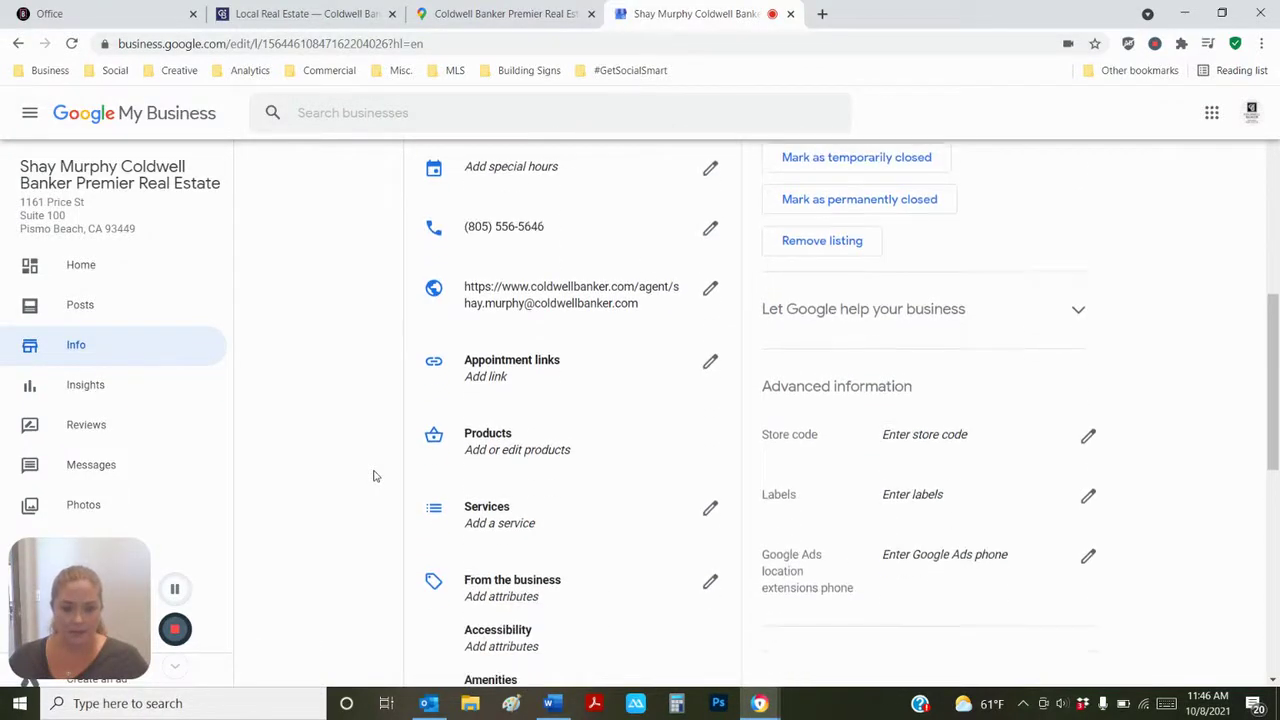
{"action": "scroll", "coordinate": [373, 476], "scroll_direction": "down", "scroll_amount": 1}
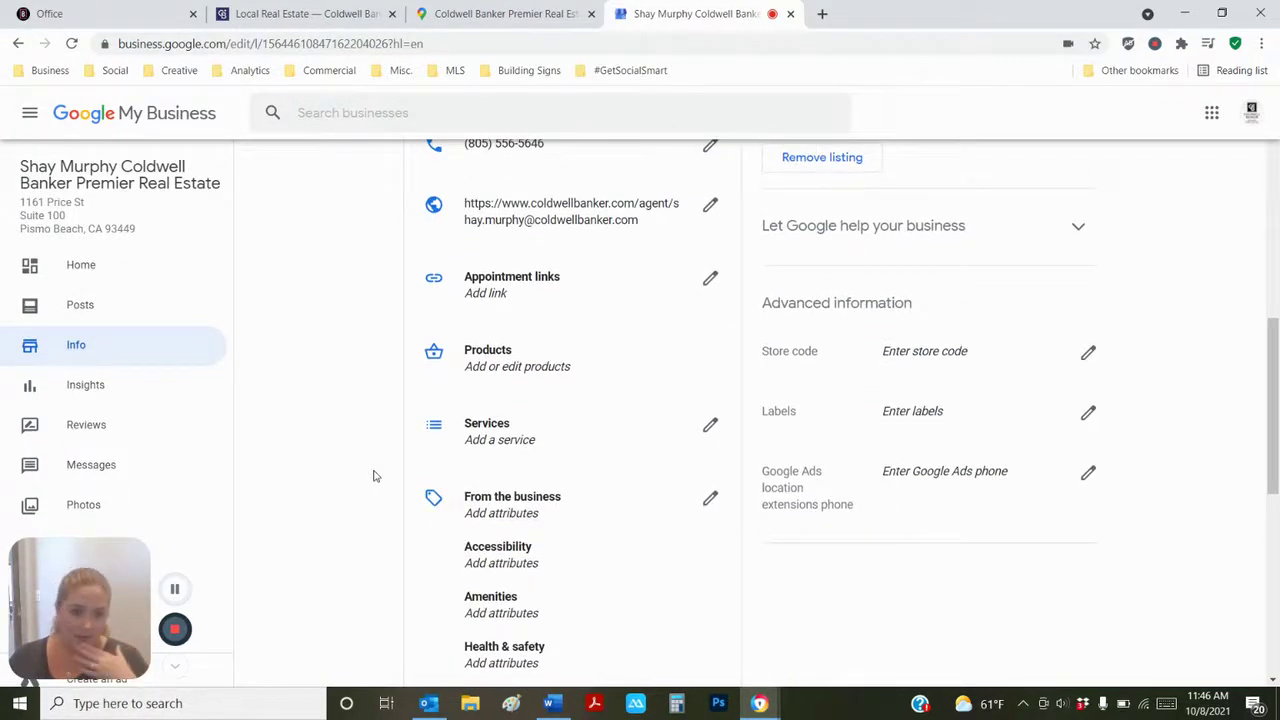
{"action": "scroll", "coordinate": [373, 476], "scroll_direction": "down", "scroll_amount": 3}
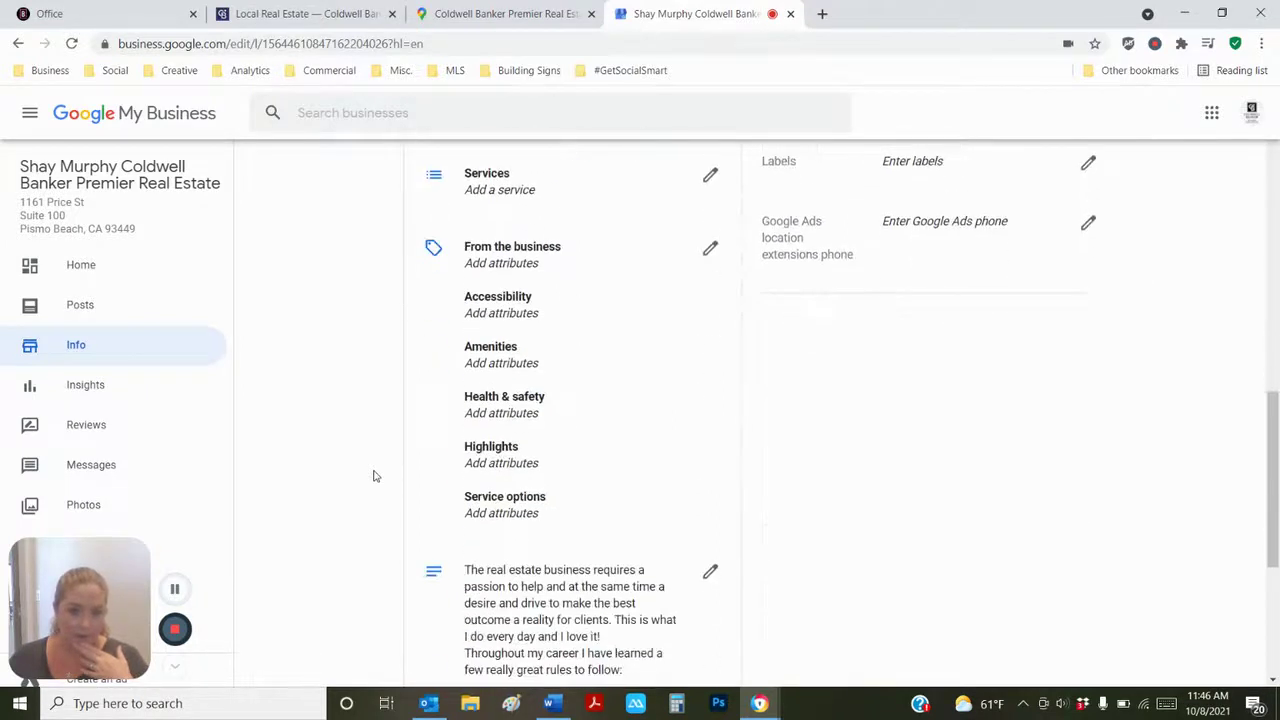
{"action": "scroll", "coordinate": [373, 476], "scroll_direction": "up", "scroll_amount": 5}
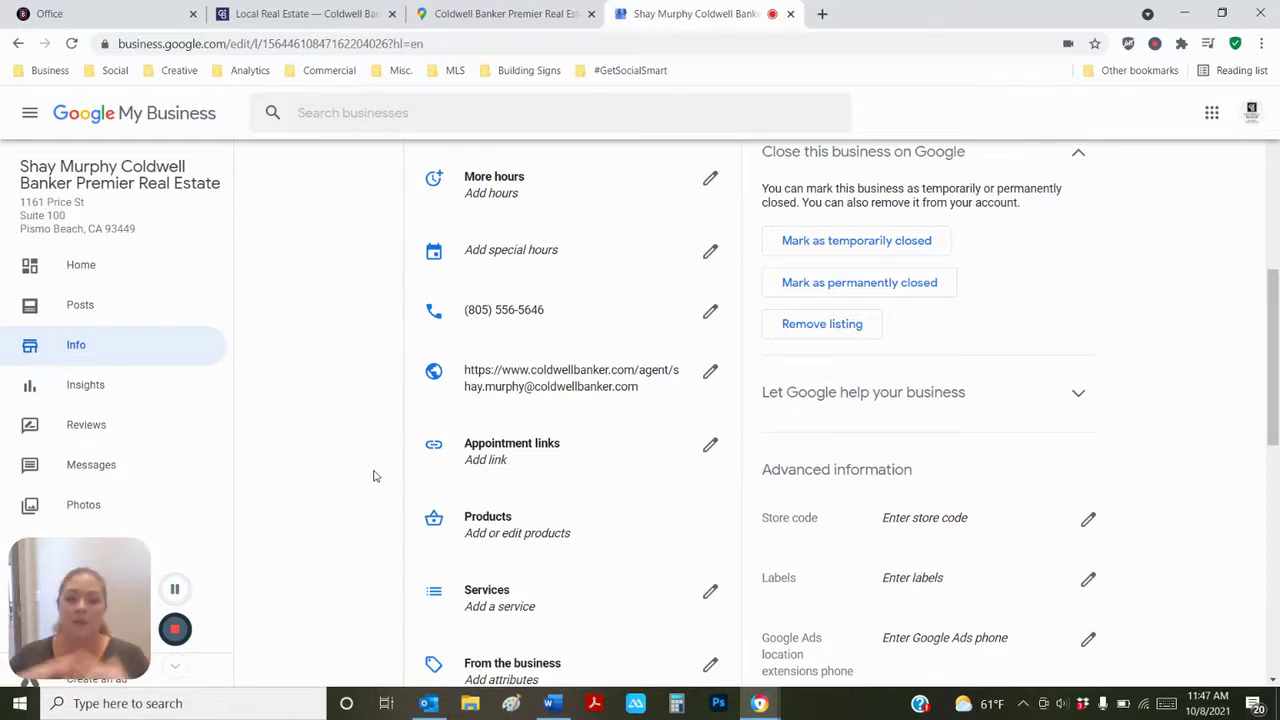
- In a new tab, search Google for the other Coldwell Banker agent's name
{"action": "left_click", "coordinate": [822, 14]}
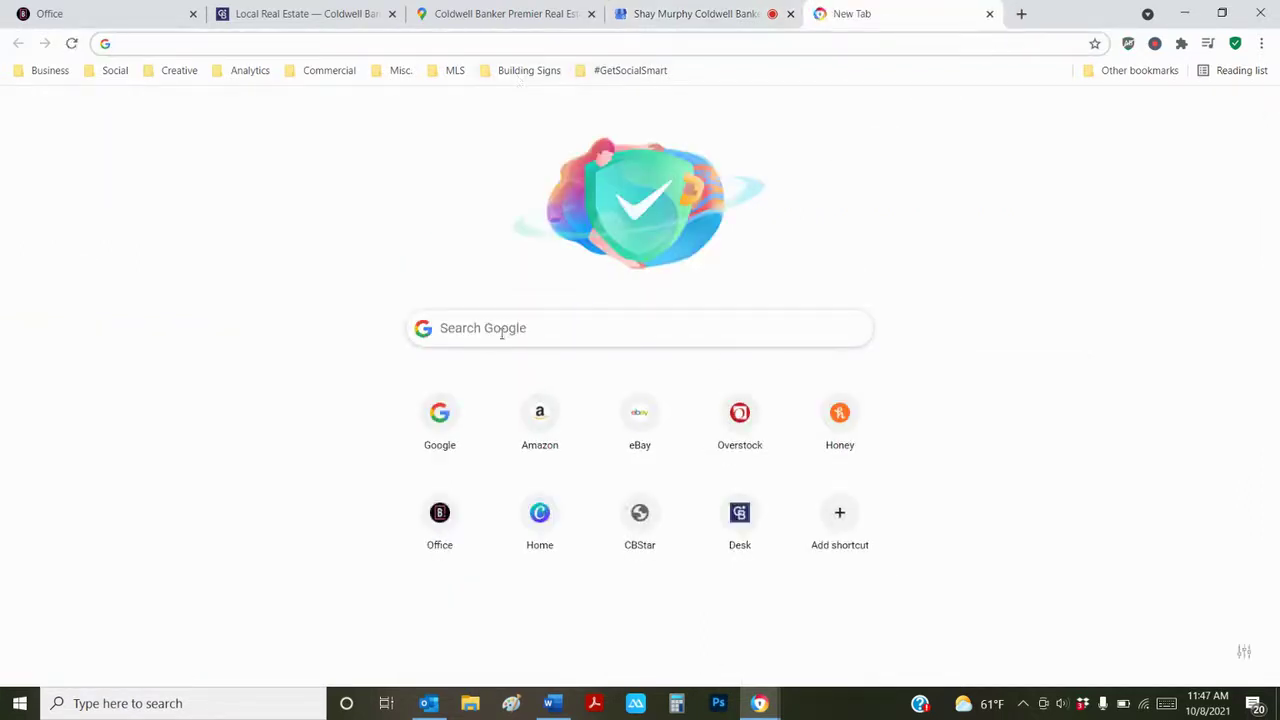
{"action": "left_click", "coordinate": [502, 333]}
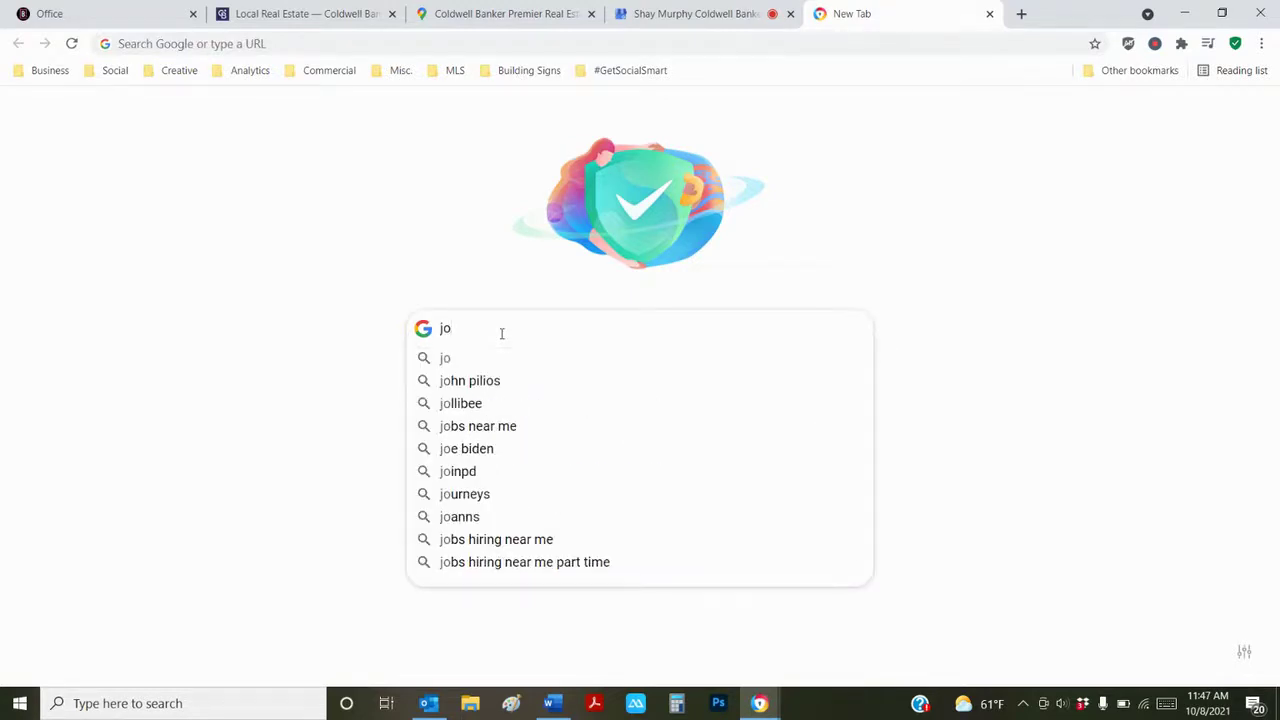
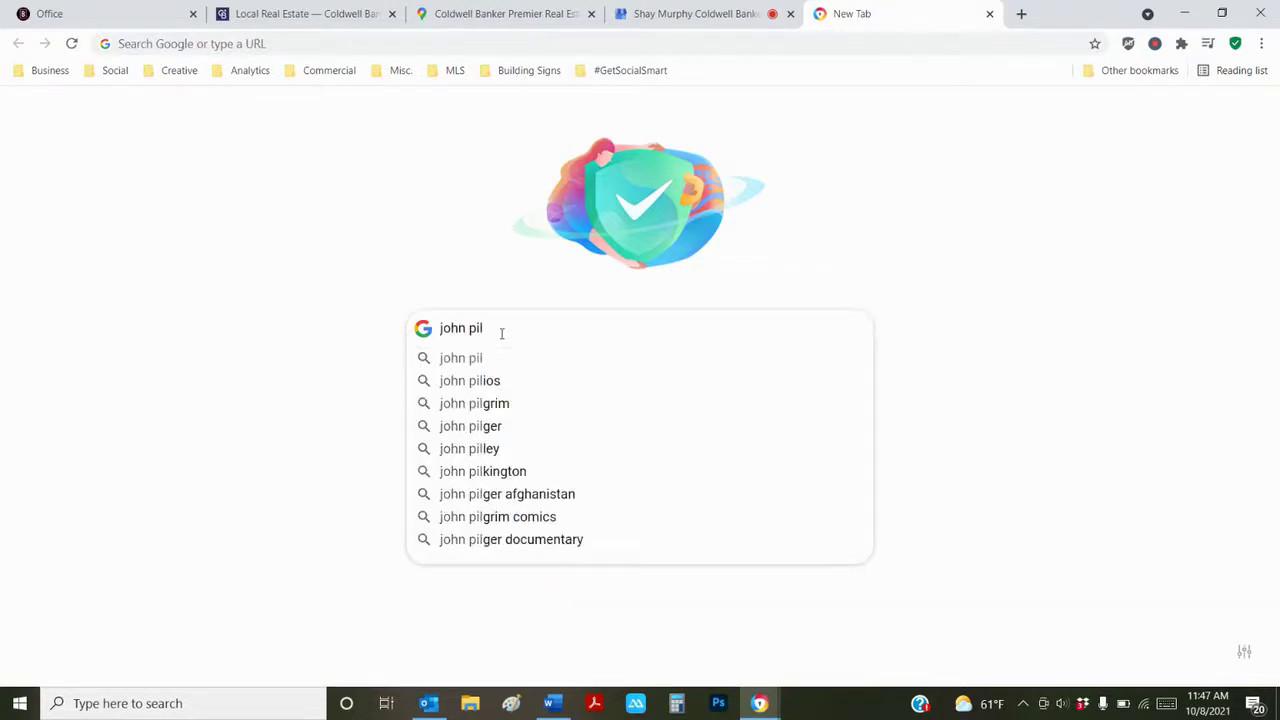
{"action": "left_click", "coordinate": [484, 380]}
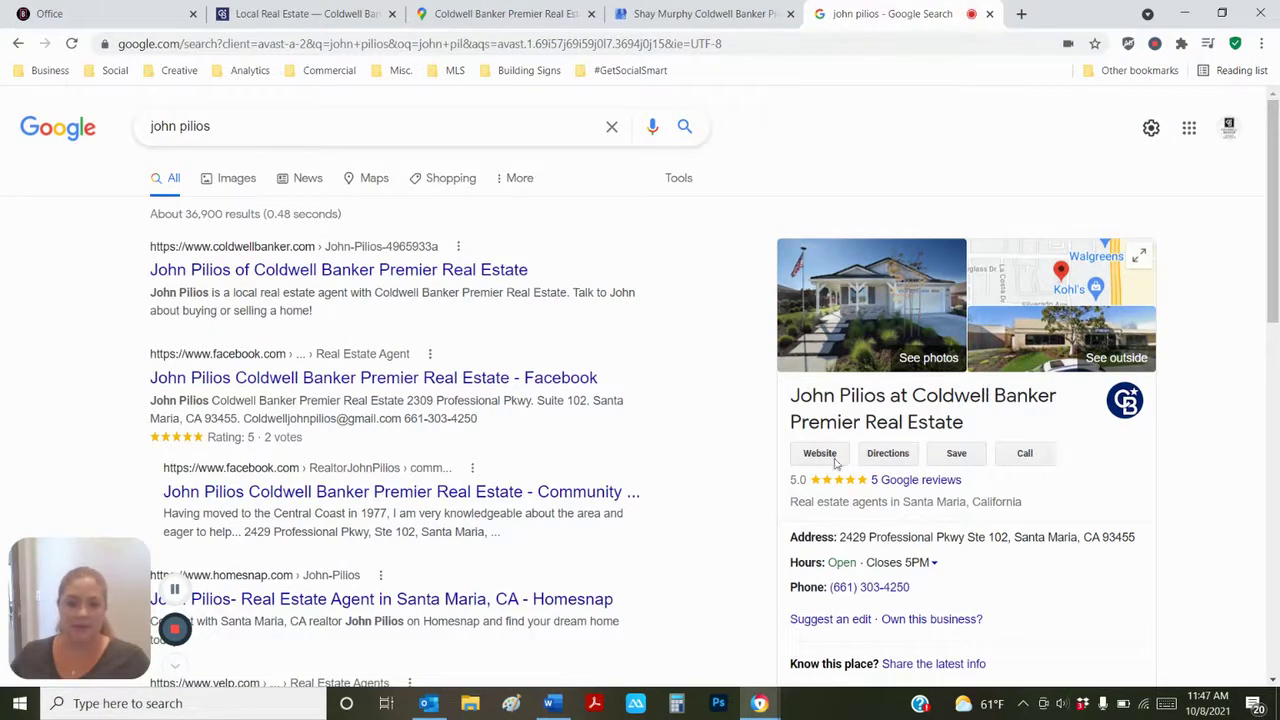
- Browse the agent's results and business panel with its 5 reviews, glancing back at the profile's Info page
{"action": "scroll", "coordinate": [922, 485], "scroll_direction": "down", "scroll_amount": 1}
{"action": "scroll", "coordinate": [922, 492], "scroll_direction": "down", "scroll_amount": 2}
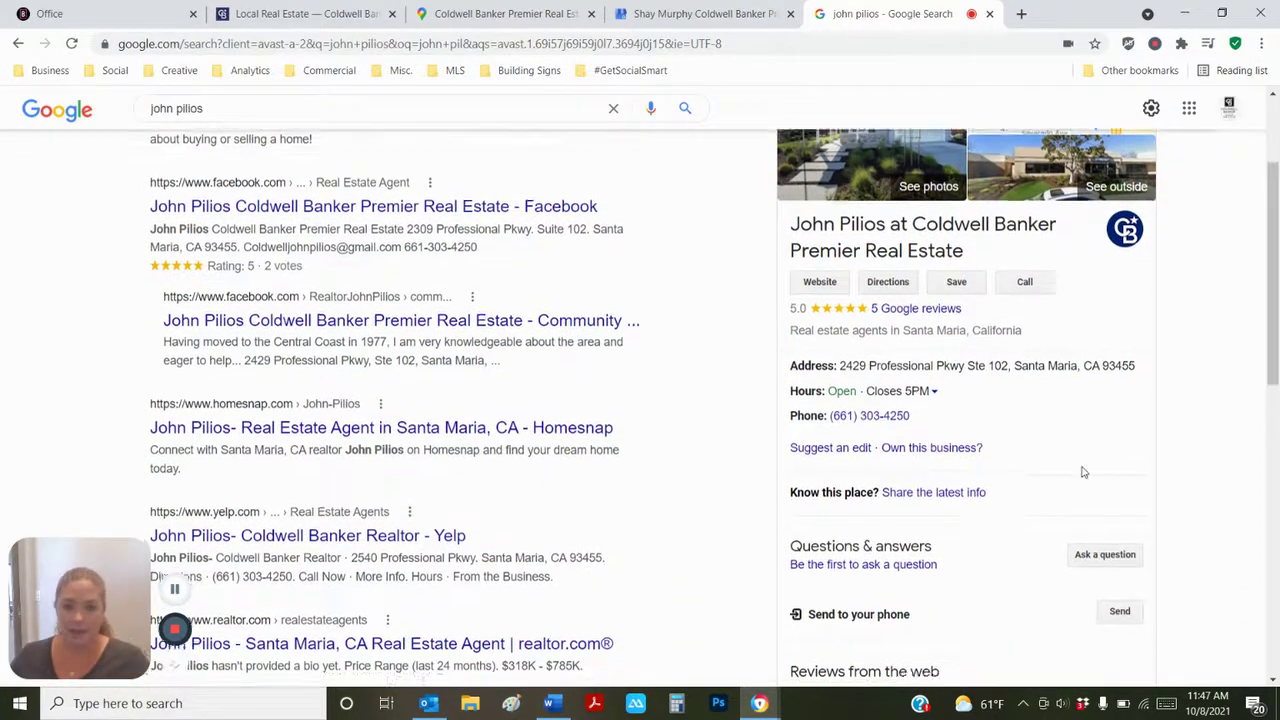
{"action": "scroll", "coordinate": [1080, 471], "scroll_direction": "down", "scroll_amount": 4}
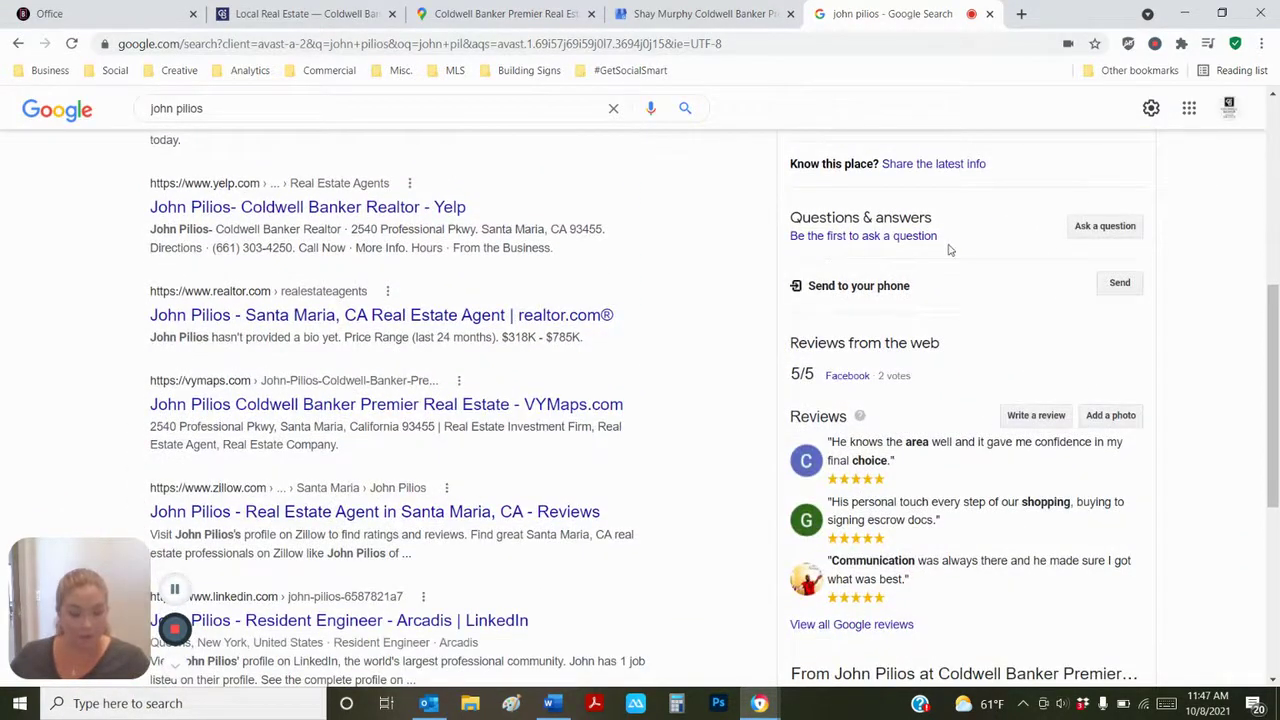
{"action": "left_click", "coordinate": [705, 14]}
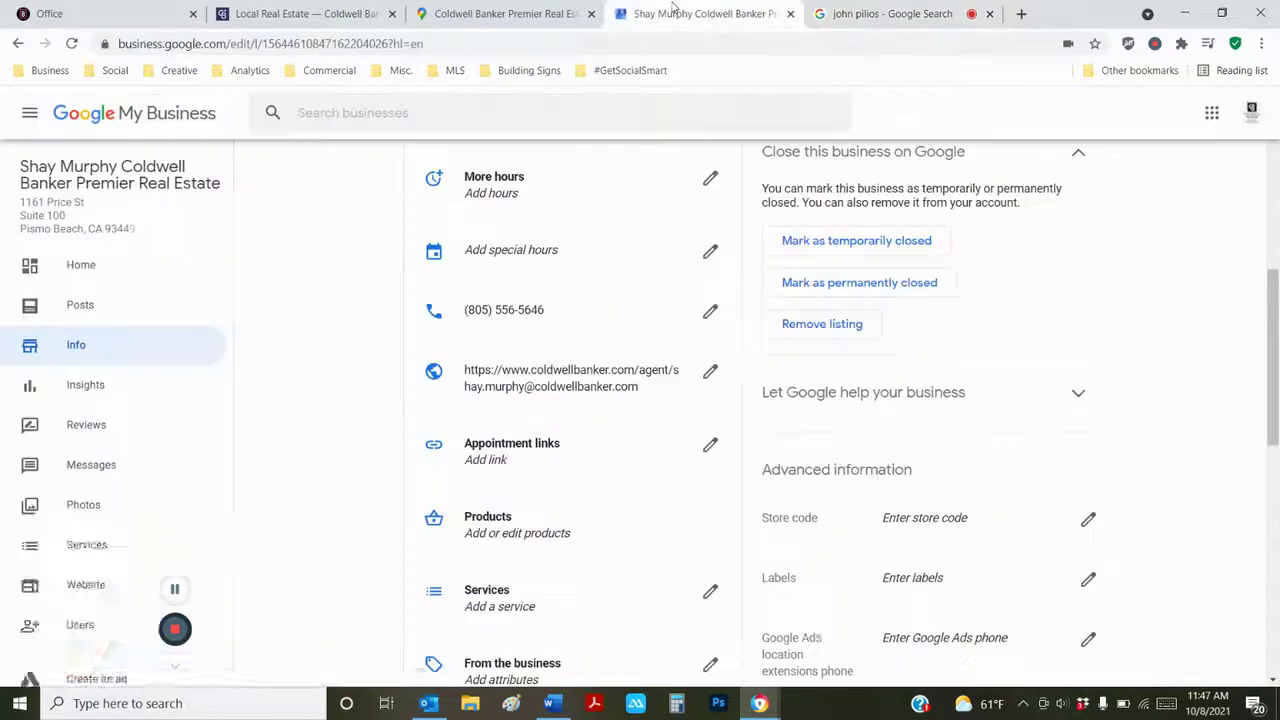
{"action": "left_click", "coordinate": [882, 14]}
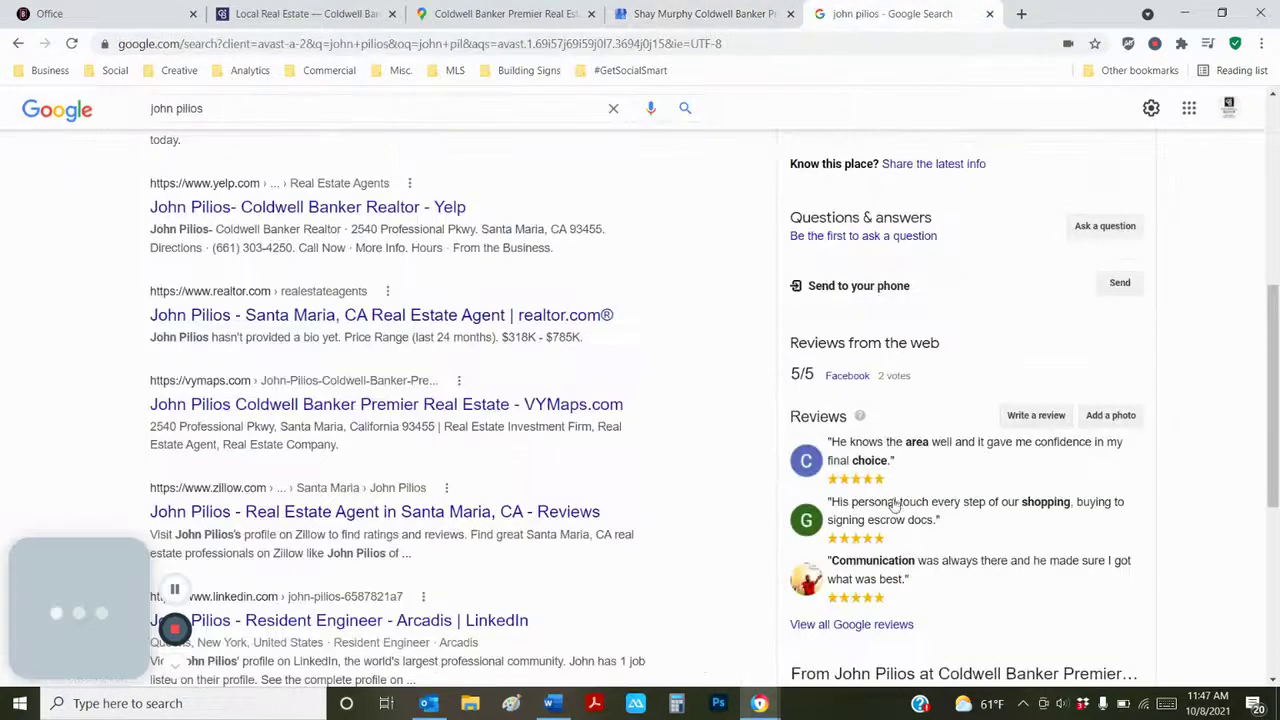
{"action": "scroll", "coordinate": [843, 340], "scroll_direction": "down", "scroll_amount": 1}
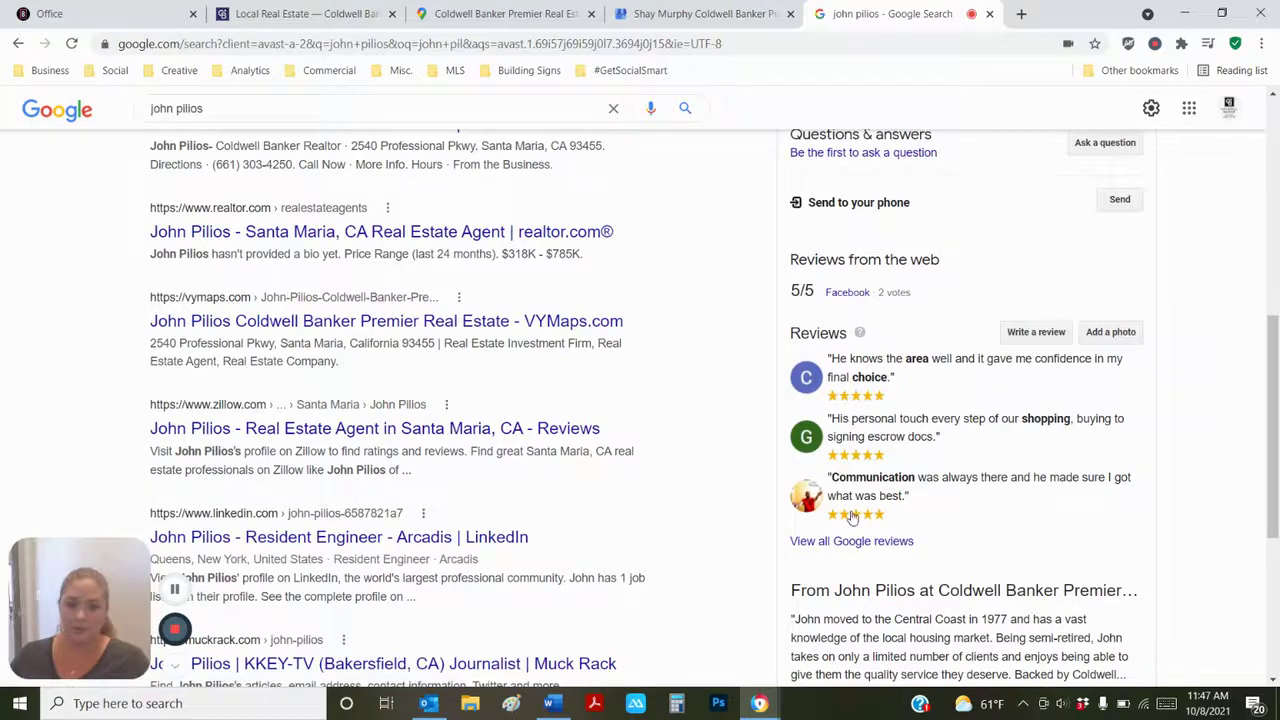
{"action": "scroll", "coordinate": [860, 490], "scroll_direction": "down", "scroll_amount": 3}
{"action": "scroll", "coordinate": [866, 496], "scroll_direction": "down", "scroll_amount": 1}
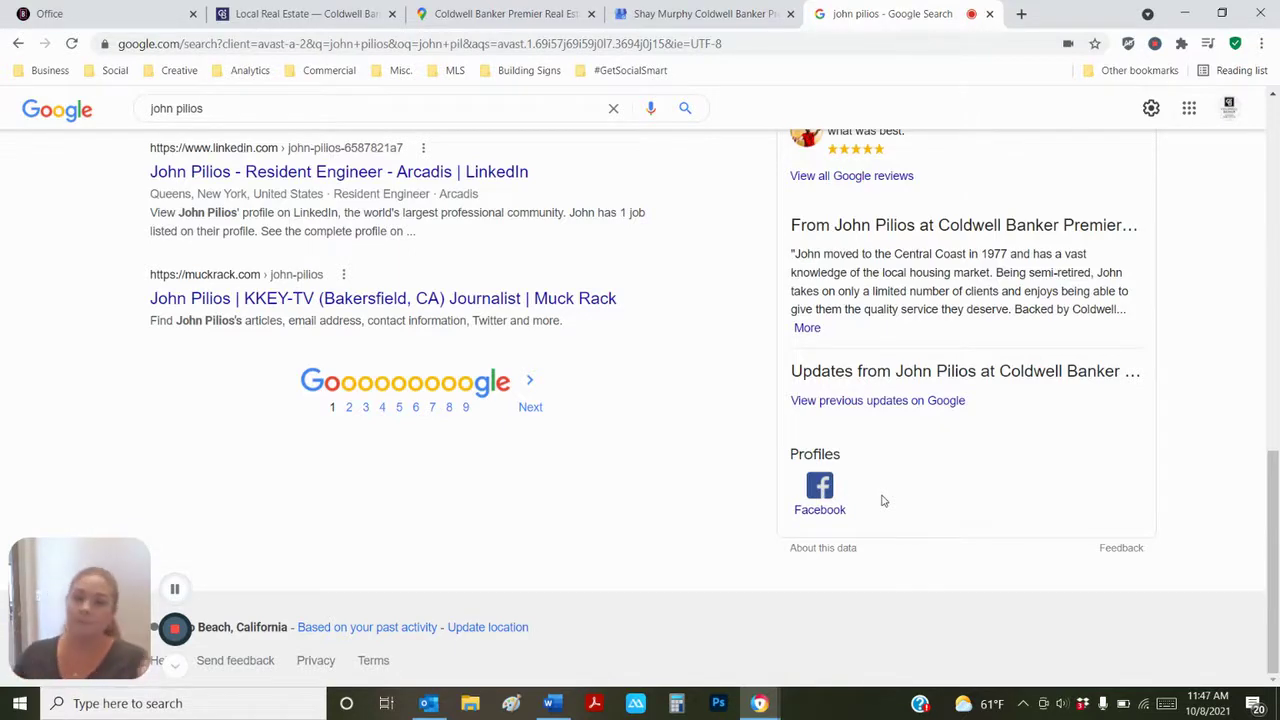
{"action": "scroll", "coordinate": [883, 500], "scroll_direction": "up", "scroll_amount": 9}
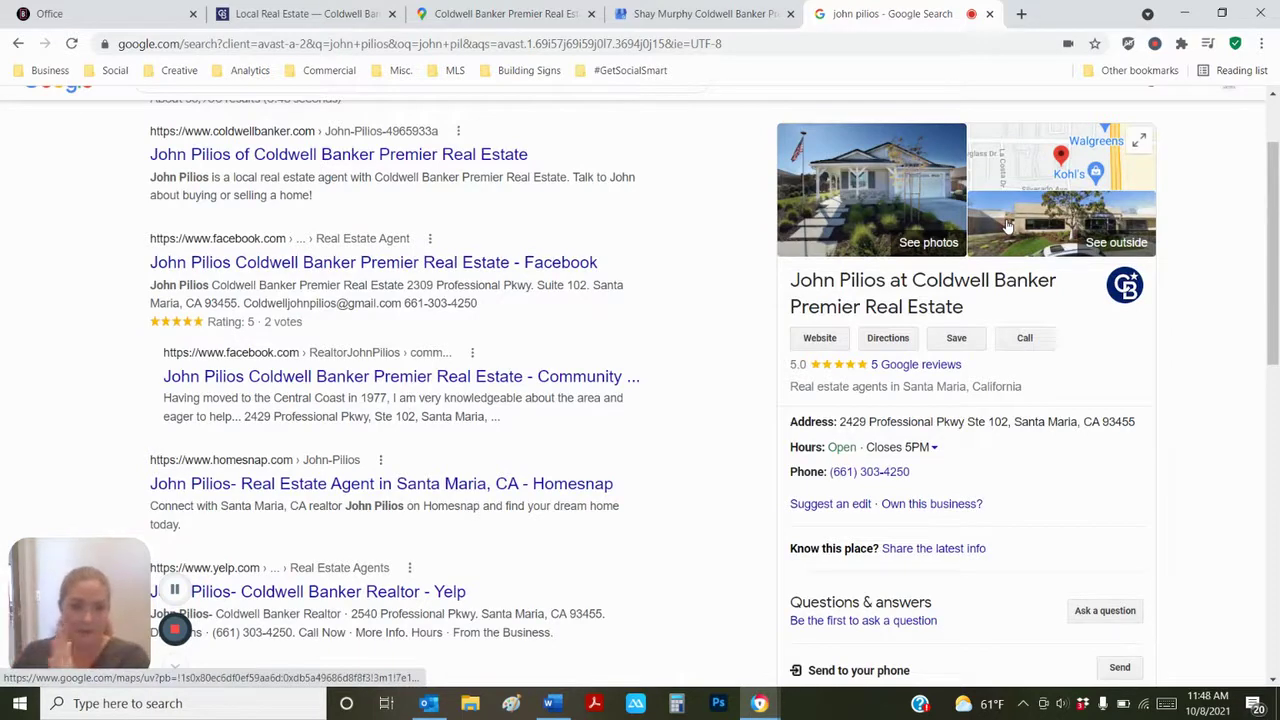
{"action": "scroll", "coordinate": [1008, 228], "scroll_direction": "up", "scroll_amount": 1}
{"action": "triple_click", "coordinate": [180, 126]}
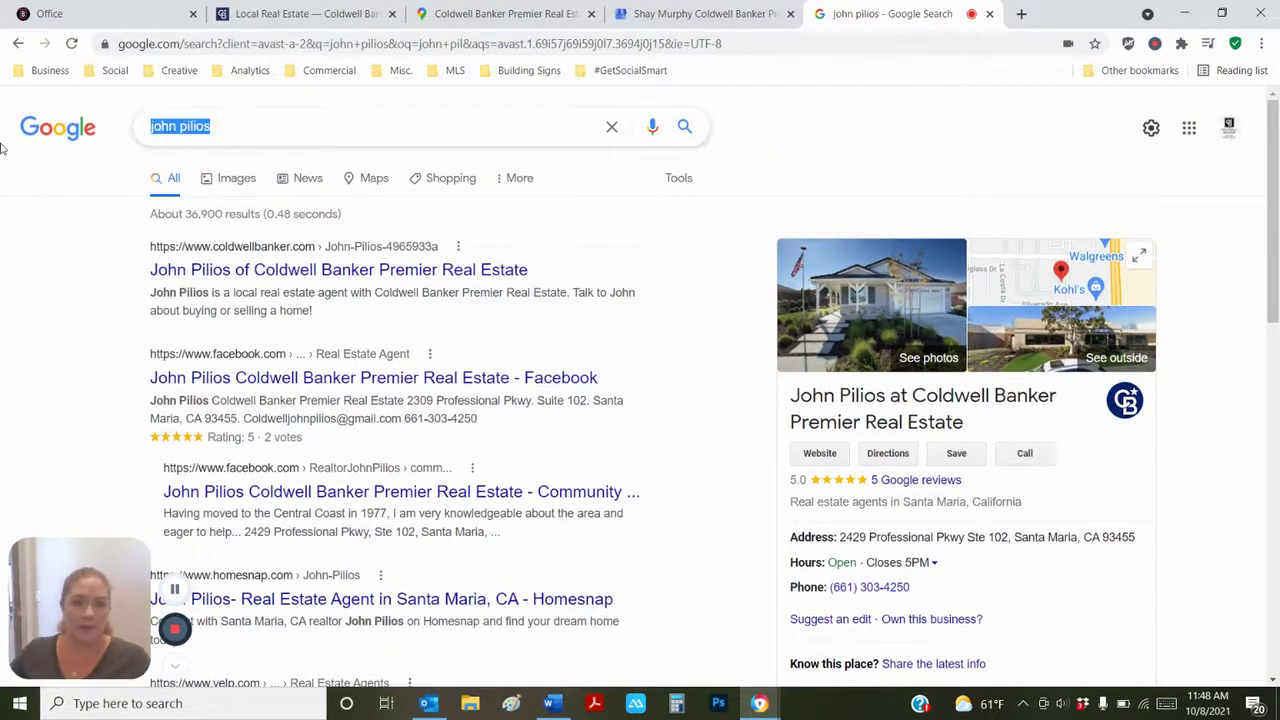
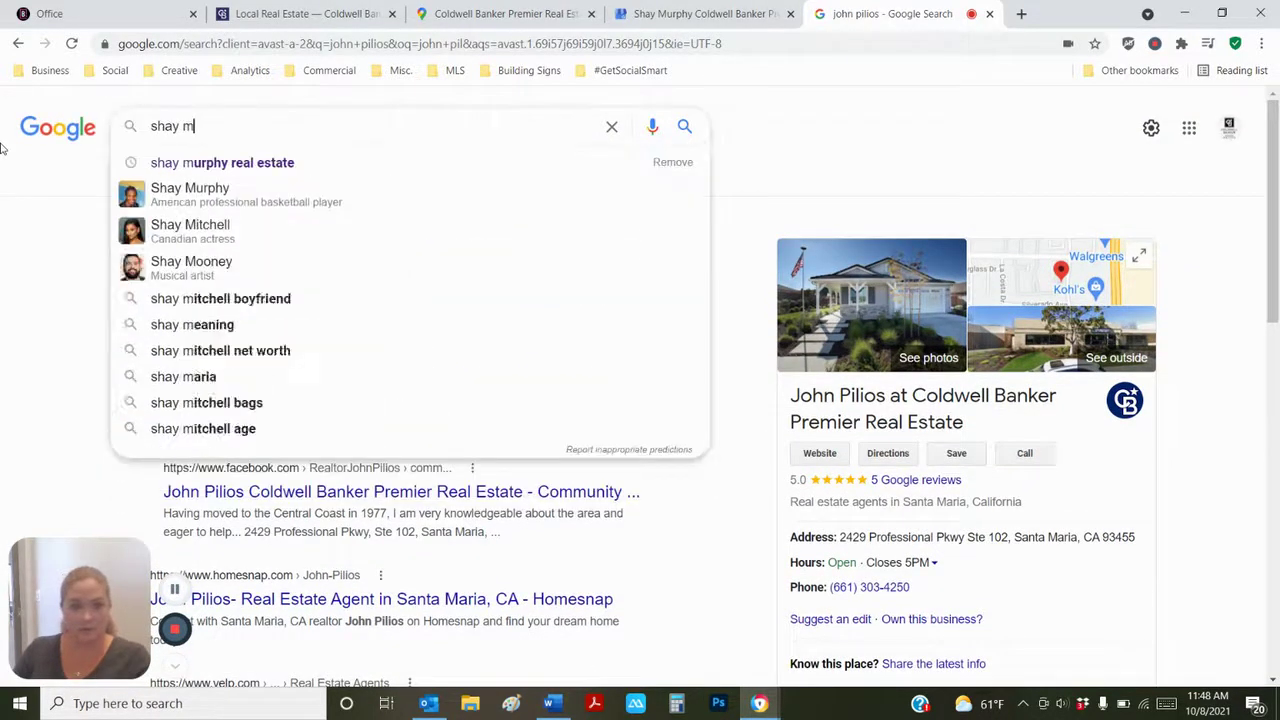
{"action": "left_click", "coordinate": [210, 163]}
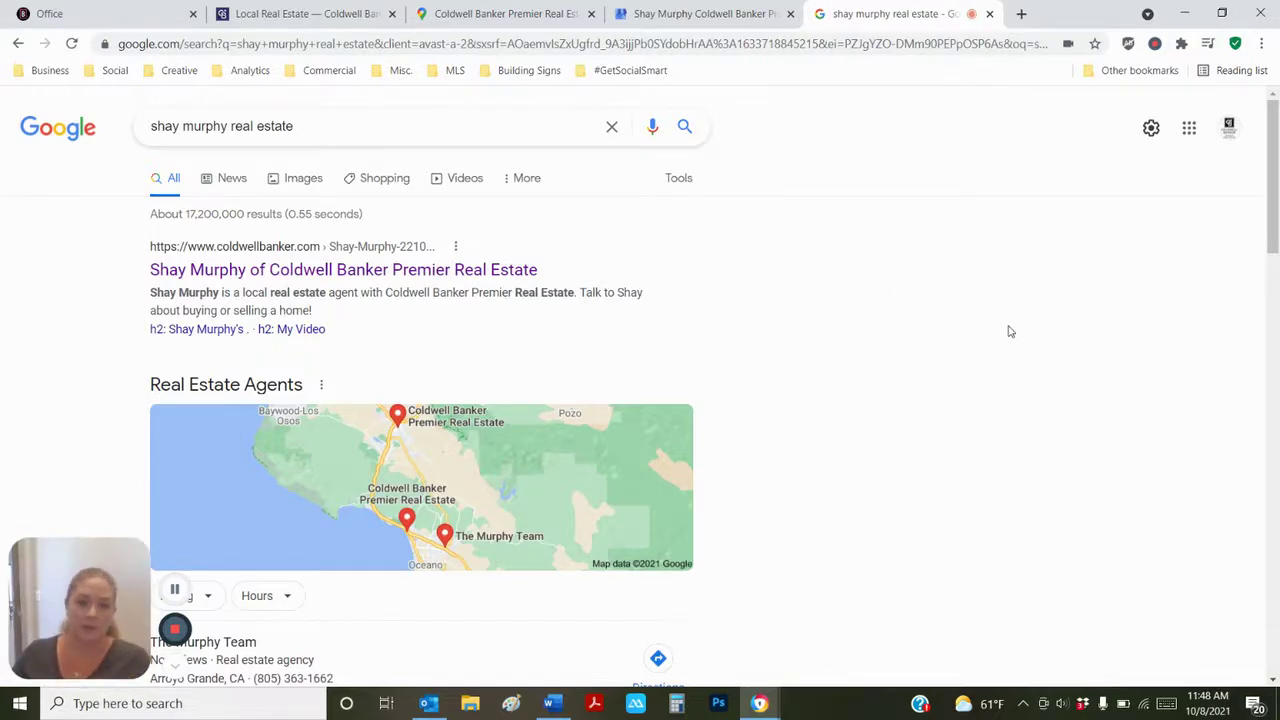
{"action": "scroll", "coordinate": [1006, 329], "scroll_direction": "down", "scroll_amount": 3}
{"action": "scroll", "coordinate": [920, 451], "scroll_direction": "down", "scroll_amount": 3}
{"action": "scroll", "coordinate": [922, 452], "scroll_direction": "up", "scroll_amount": 6}
{"action": "left_click", "coordinate": [18, 43]}
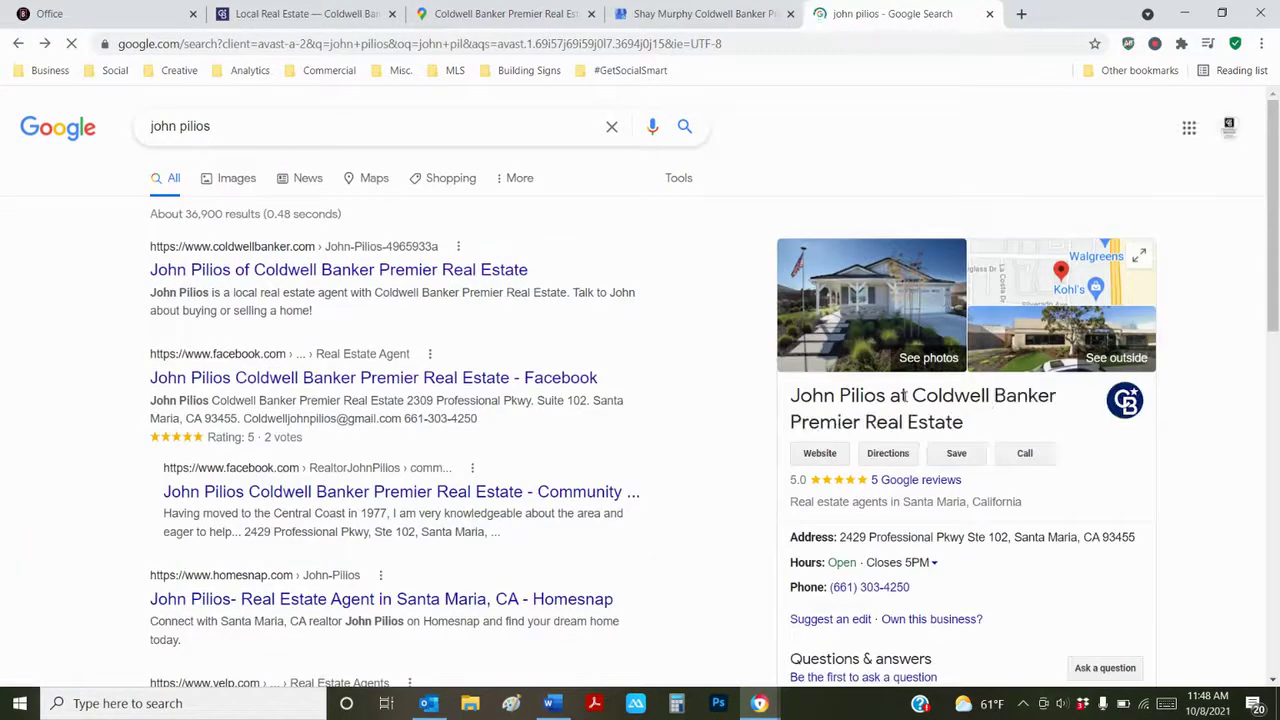